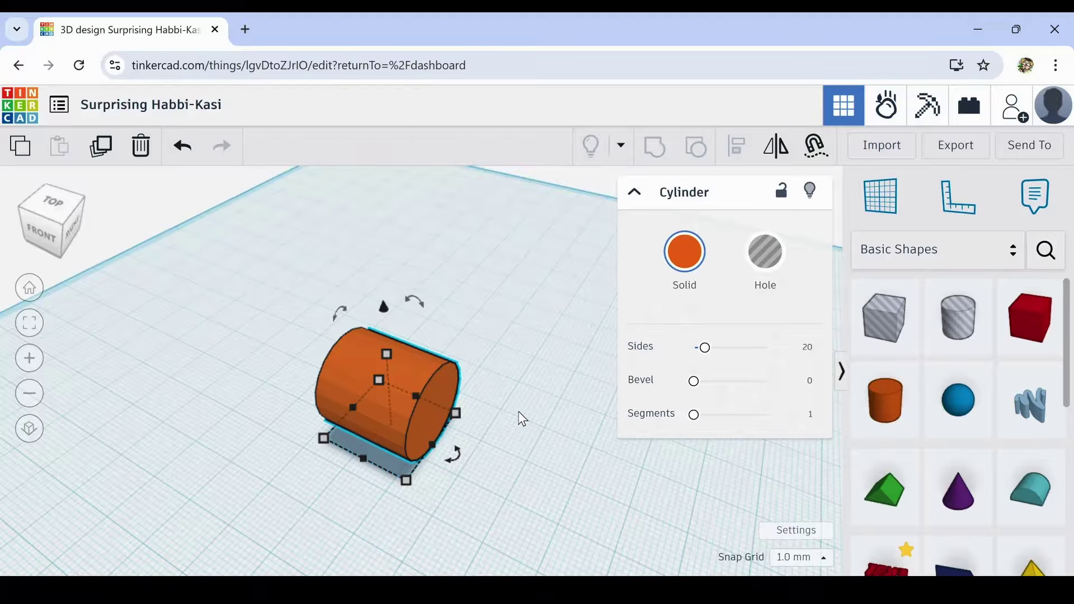
Step: Rotate the orange cylinder until it stands upright on the workplane
{"action": "mouse_move", "coordinate": [388, 356]}
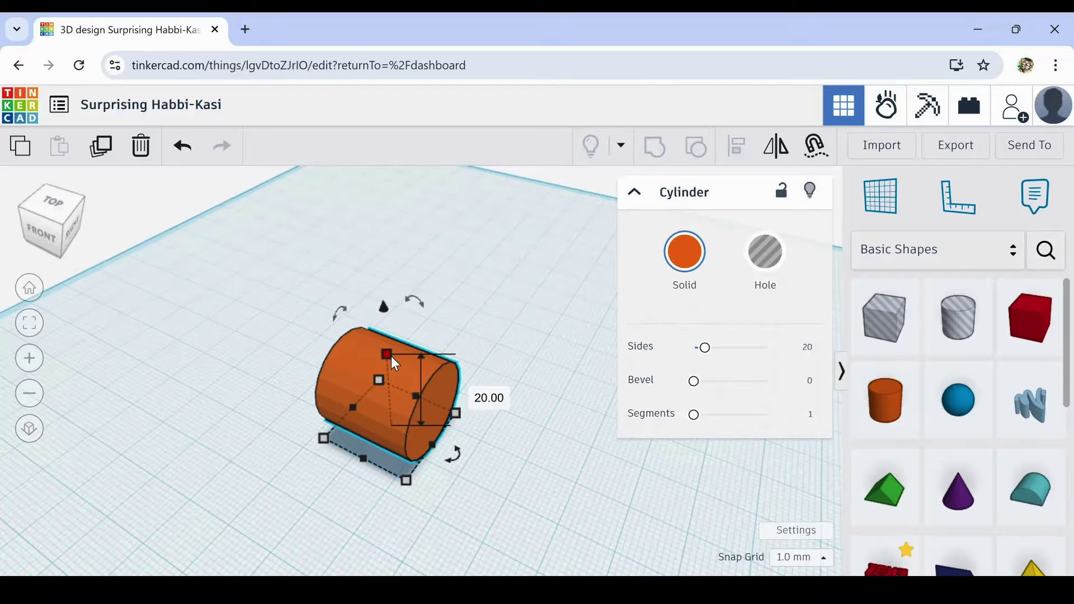
{"action": "mouse_move", "coordinate": [428, 309]}
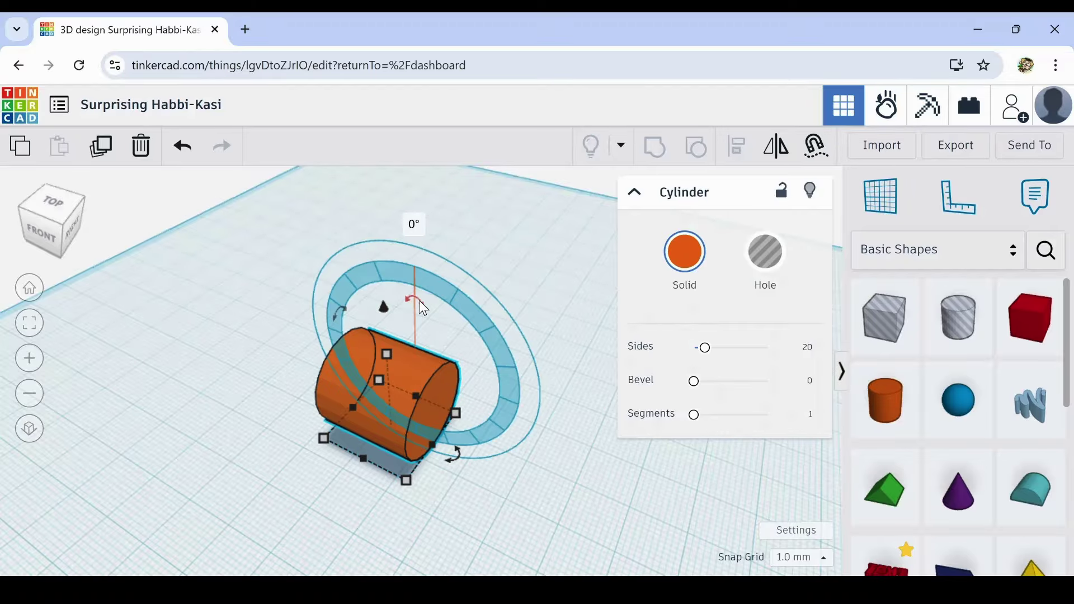
{"action": "left_click_drag", "start_coordinate": [426, 303], "coordinate": [471, 393]}
{"action": "left_click_drag", "start_coordinate": [485, 435], "coordinate": [496, 508]}
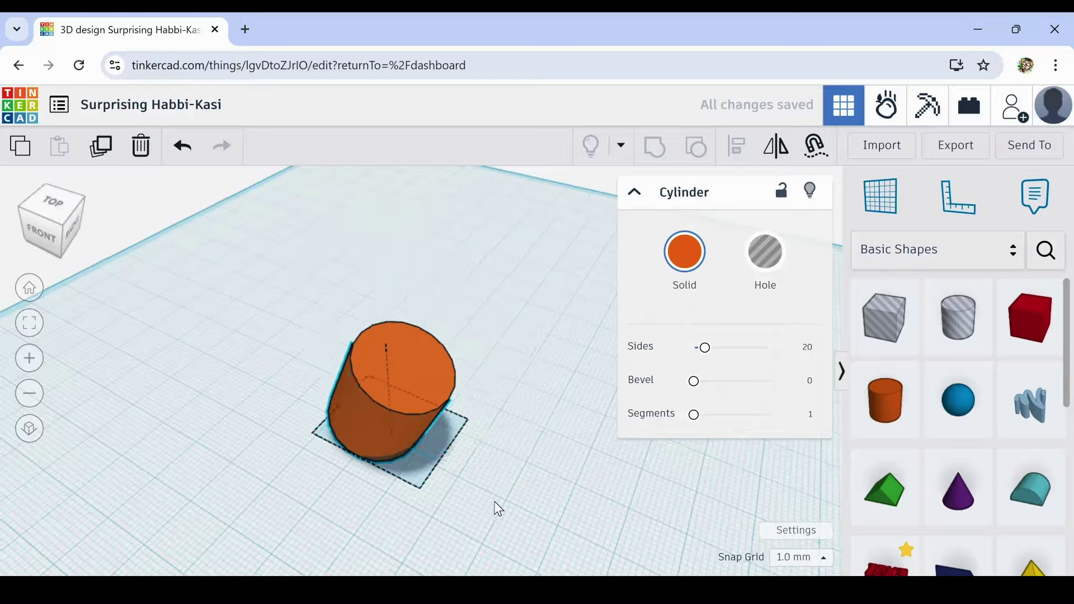
{"action": "right_click_drag", "start_coordinate": [496, 509], "coordinate": [586, 456]}
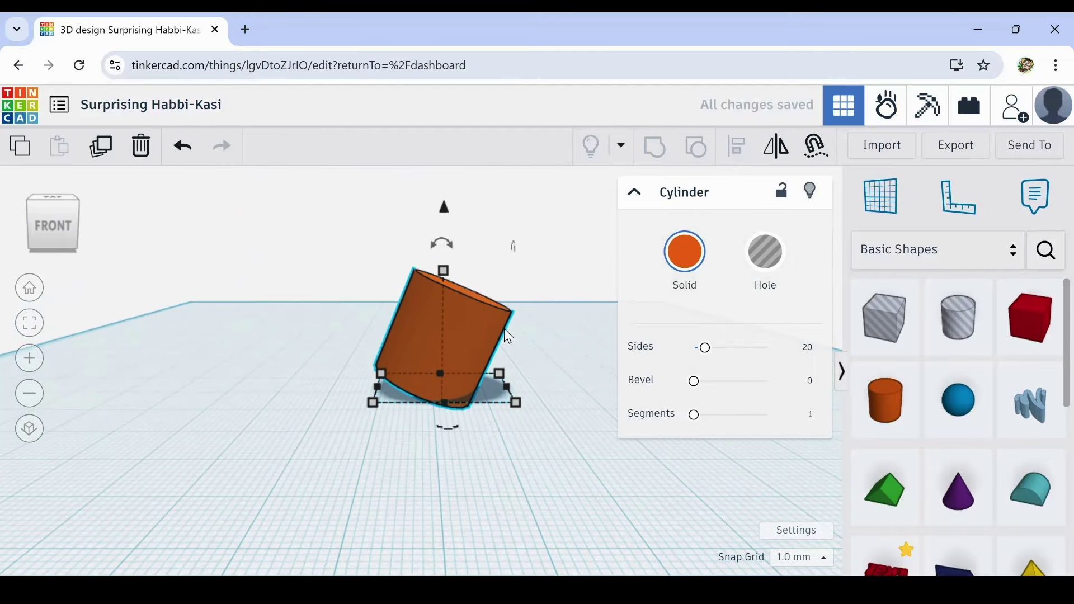
{"action": "left_click_drag", "start_coordinate": [442, 244], "coordinate": [448, 304]}
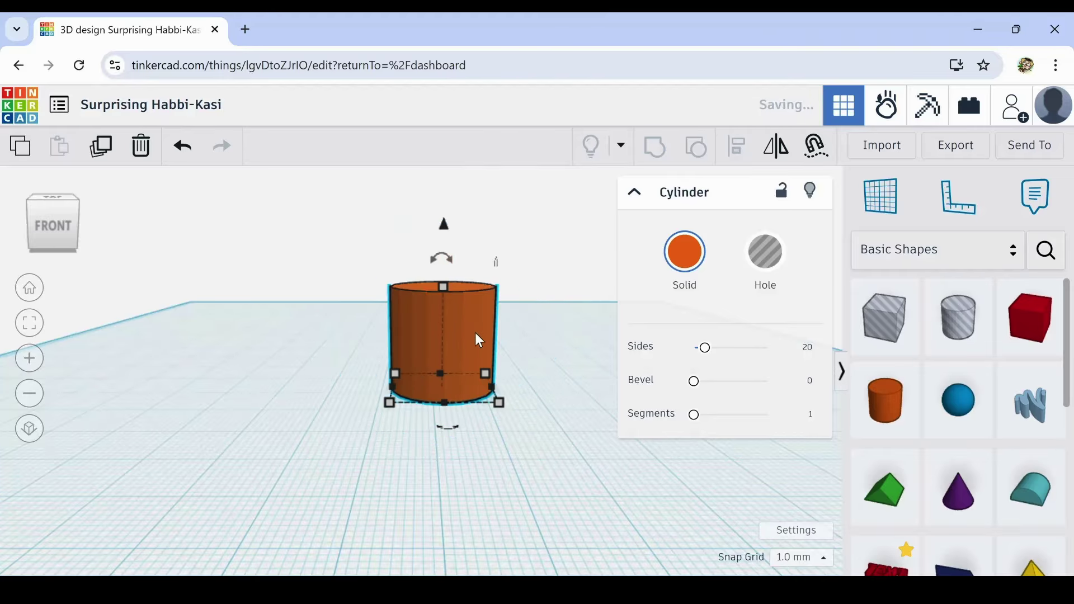
{"action": "left_click", "coordinate": [553, 444]}
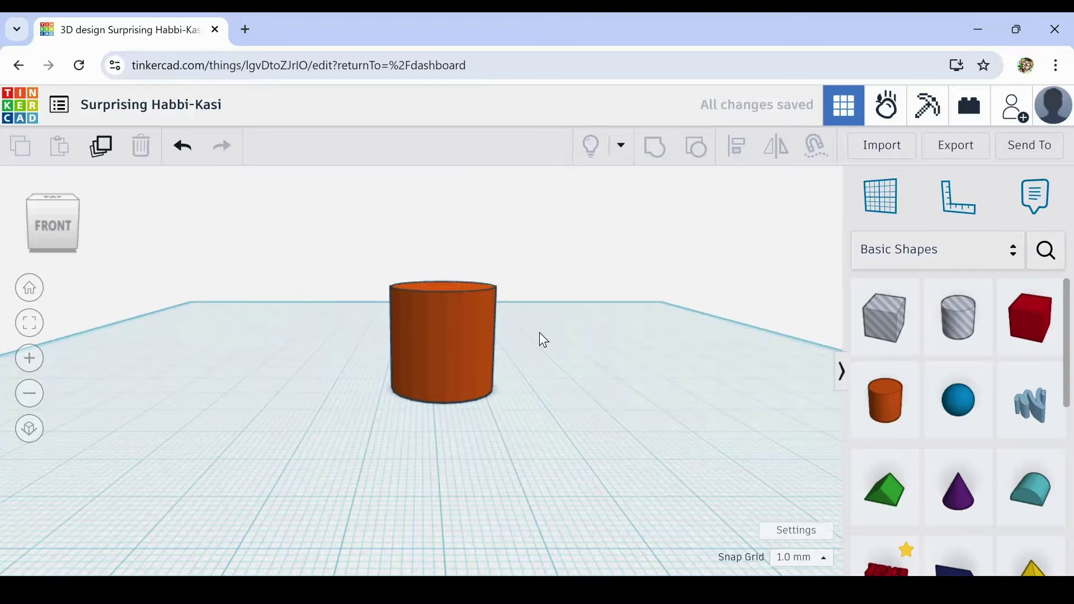
{"action": "right_click_drag", "start_coordinate": [542, 341], "coordinate": [546, 357]}
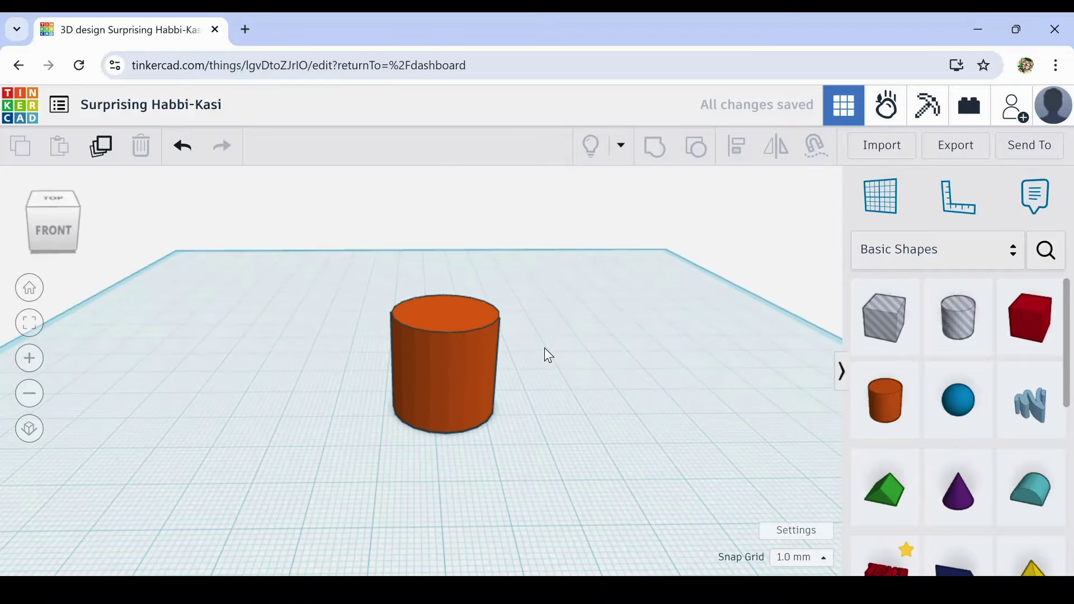
{"action": "scroll", "coordinate": [545, 346], "scroll_direction": "up", "scroll_amount": 2}
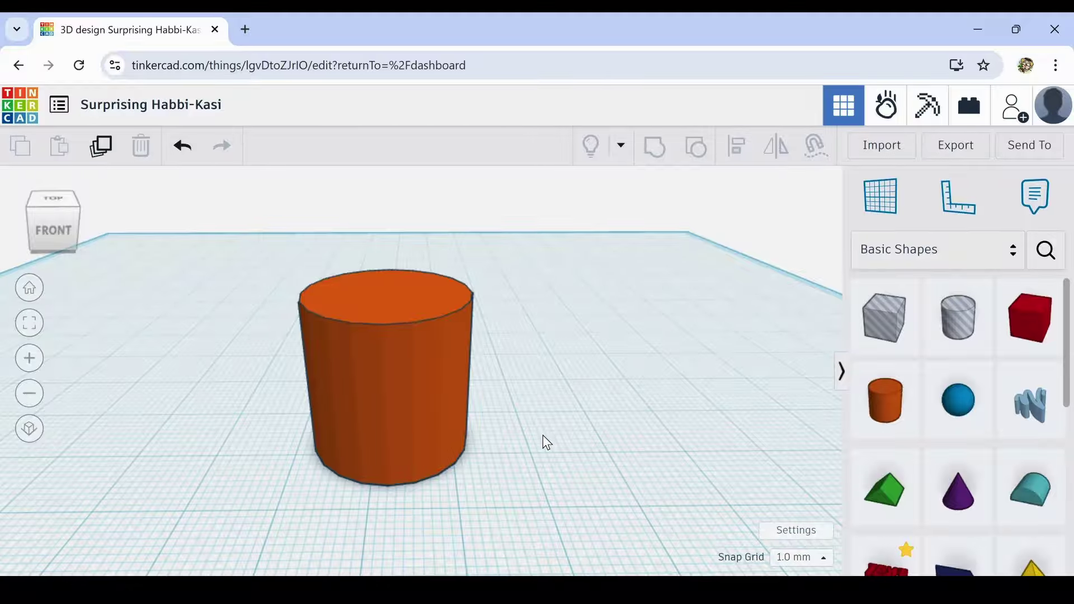
{"action": "right_click_drag", "start_coordinate": [542, 437], "coordinate": [579, 425]}
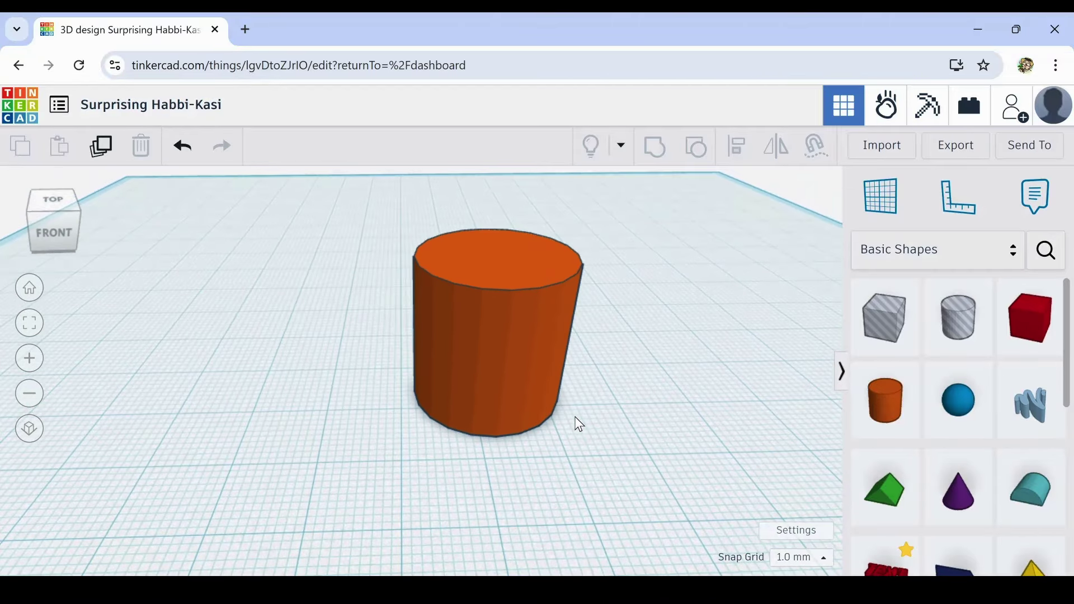
Step: Set the cylinder's sides to 64 and rotate it 90° so it lies on its side
{"action": "left_click", "coordinate": [519, 314]}
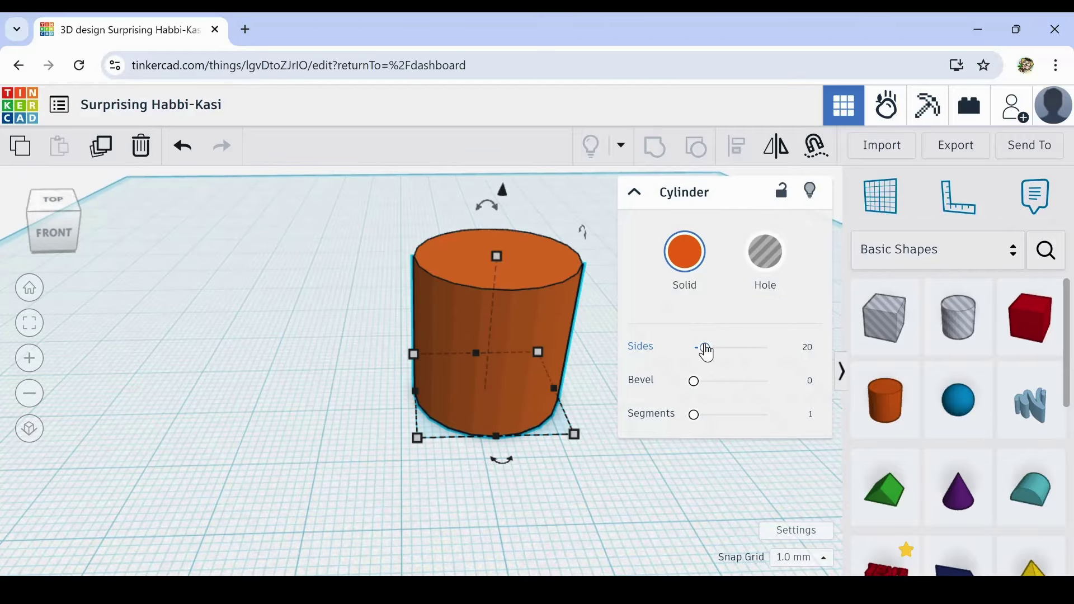
{"action": "left_click_drag", "start_coordinate": [703, 352], "coordinate": [809, 361]}
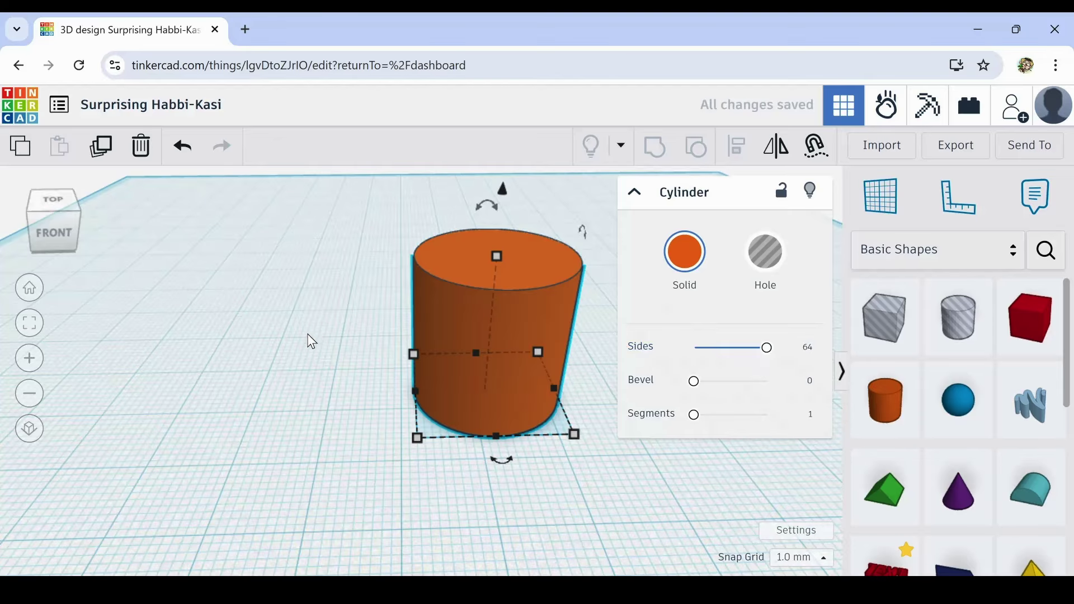
{"action": "right_click_drag", "start_coordinate": [308, 338], "coordinate": [280, 365]}
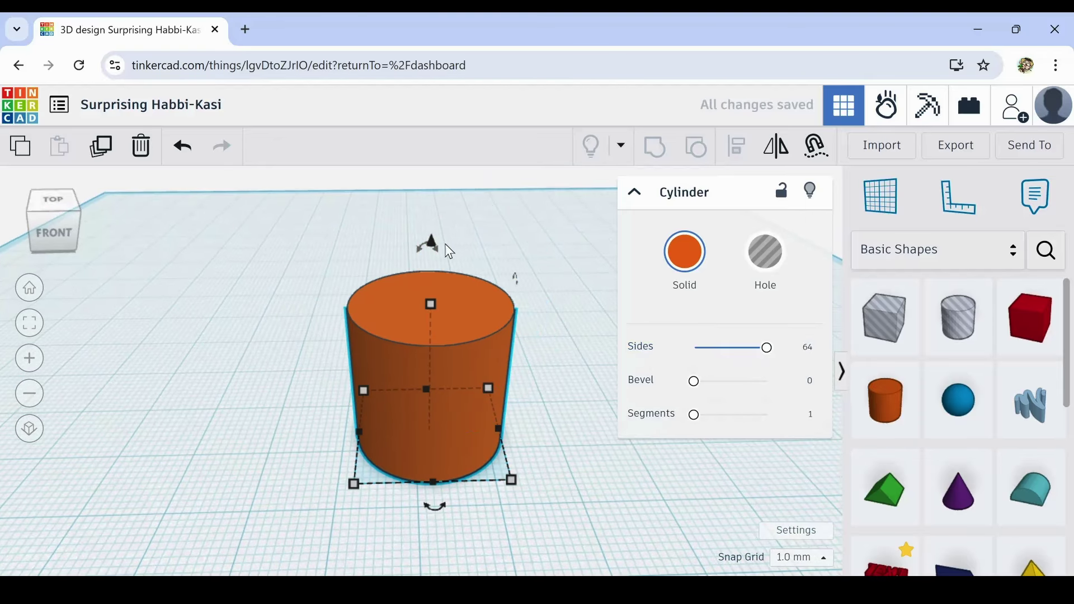
{"action": "left_click_drag", "start_coordinate": [433, 253], "coordinate": [505, 341]}
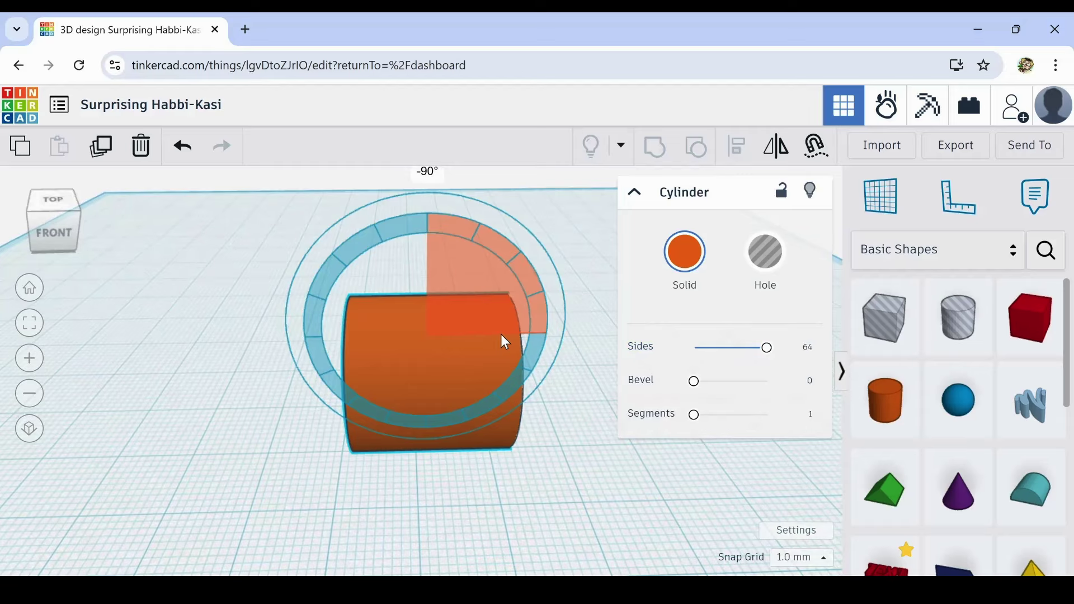
{"action": "left_click_drag", "start_coordinate": [501, 334], "coordinate": [498, 335]}
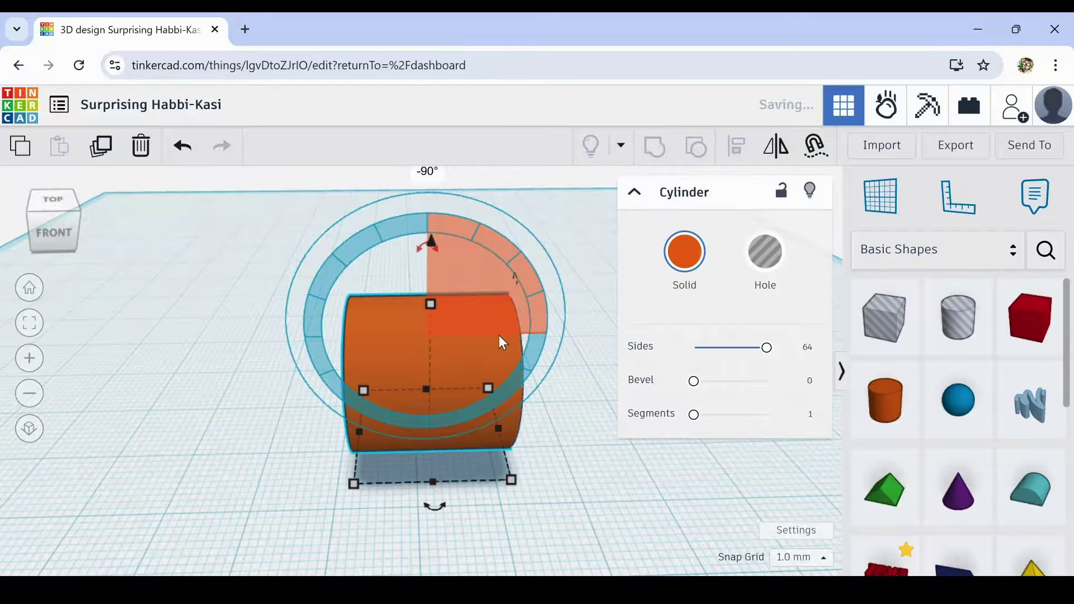
{"action": "right_click_drag", "start_coordinate": [260, 497], "coordinate": [223, 499]}
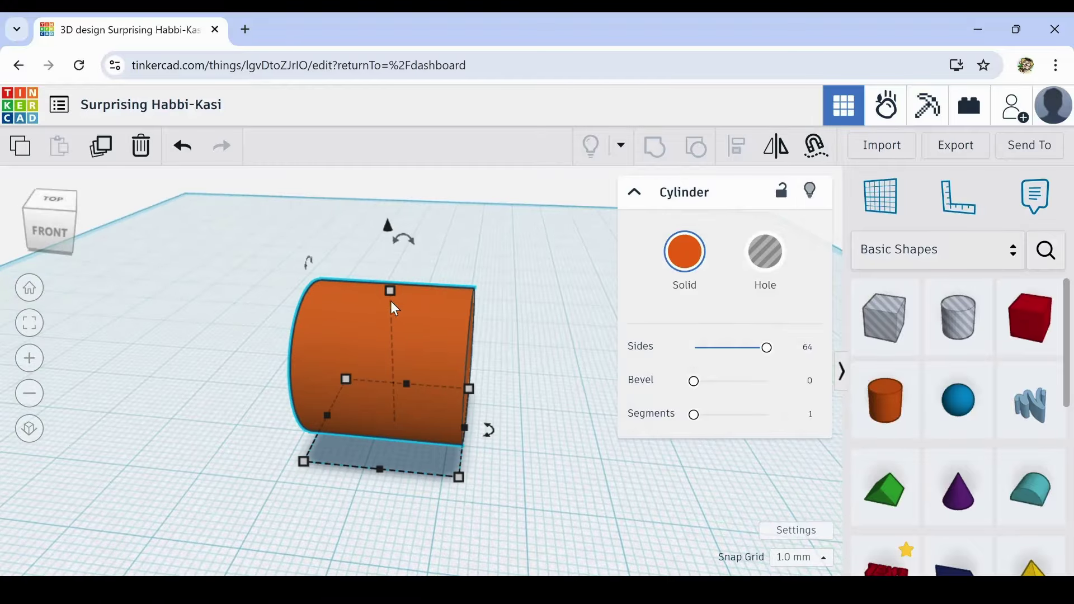
{"action": "left_click_drag", "start_coordinate": [390, 291], "coordinate": [428, 273]}
{"action": "right_click_drag", "start_coordinate": [429, 273], "coordinate": [390, 467]}
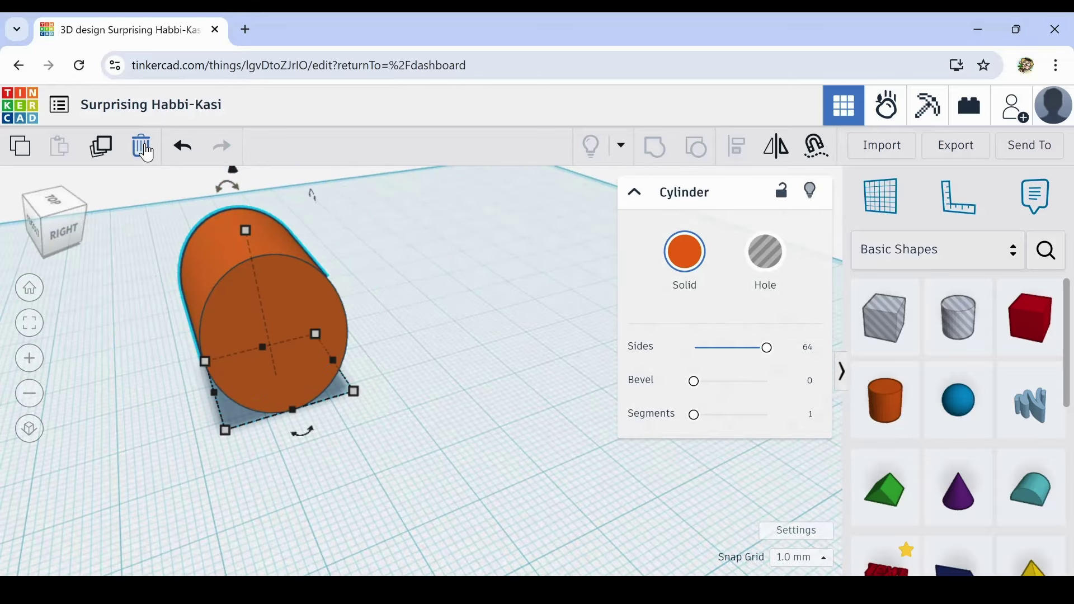
Step: Delete the cylinder and place a new solid cylinder on the workplane
{"action": "left_click", "coordinate": [141, 147]}
{"action": "left_click", "coordinate": [884, 411]}
{"action": "left_click", "coordinate": [372, 392]}
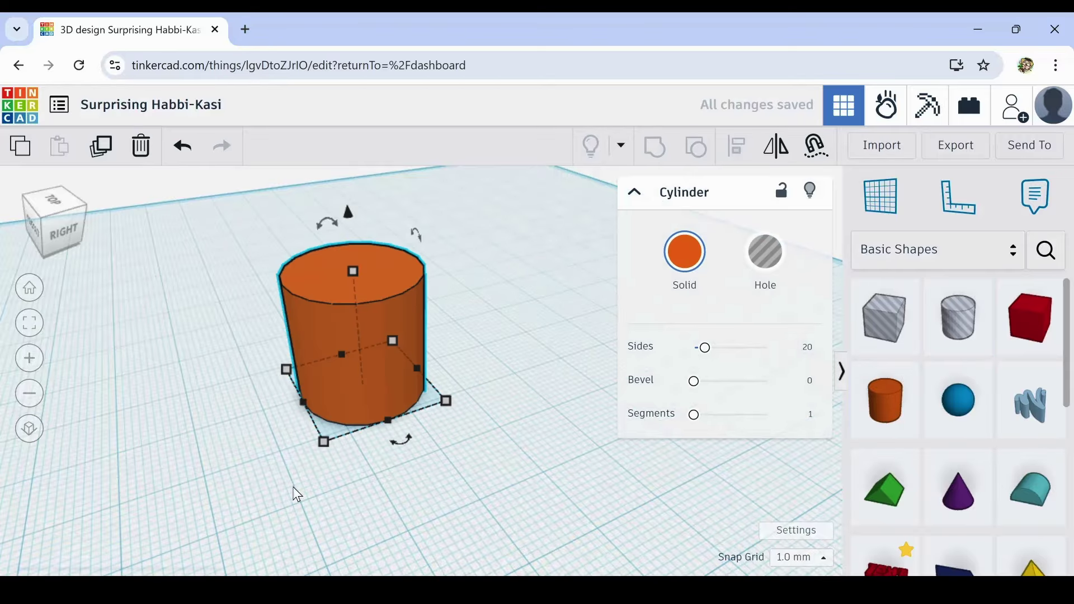
{"action": "right_click_drag", "start_coordinate": [293, 494], "coordinate": [481, 492]}
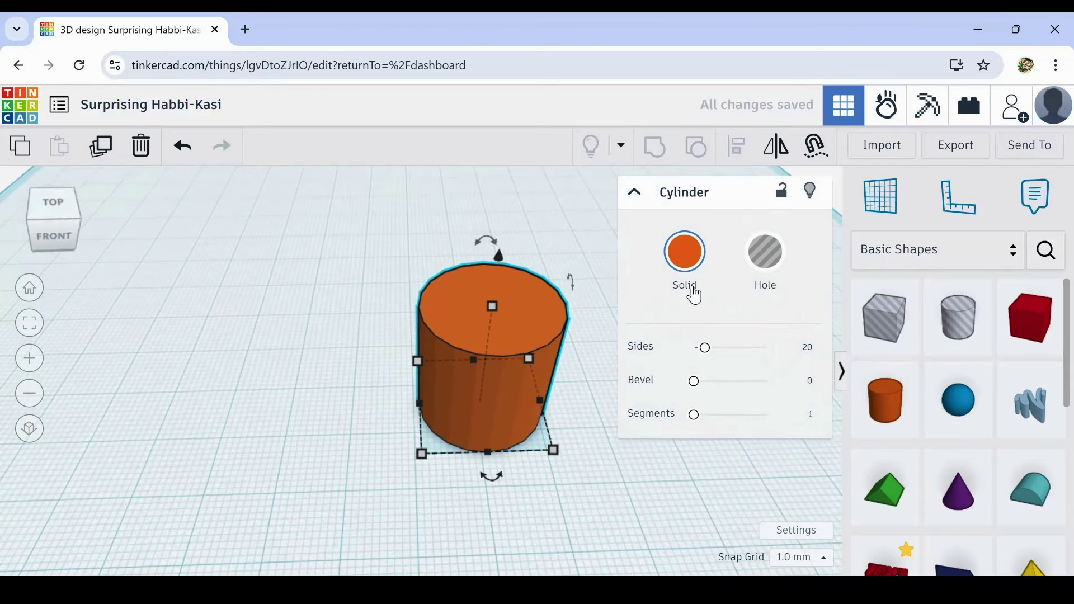
Step: Smooth the new cylinder with 64 sides and tip it over by 90° so it lies horizontally
{"action": "left_click_drag", "start_coordinate": [705, 348], "coordinate": [815, 350]}
{"action": "right_click_drag", "start_coordinate": [624, 465], "coordinate": [605, 446]}
{"action": "left_click", "coordinate": [700, 348]}
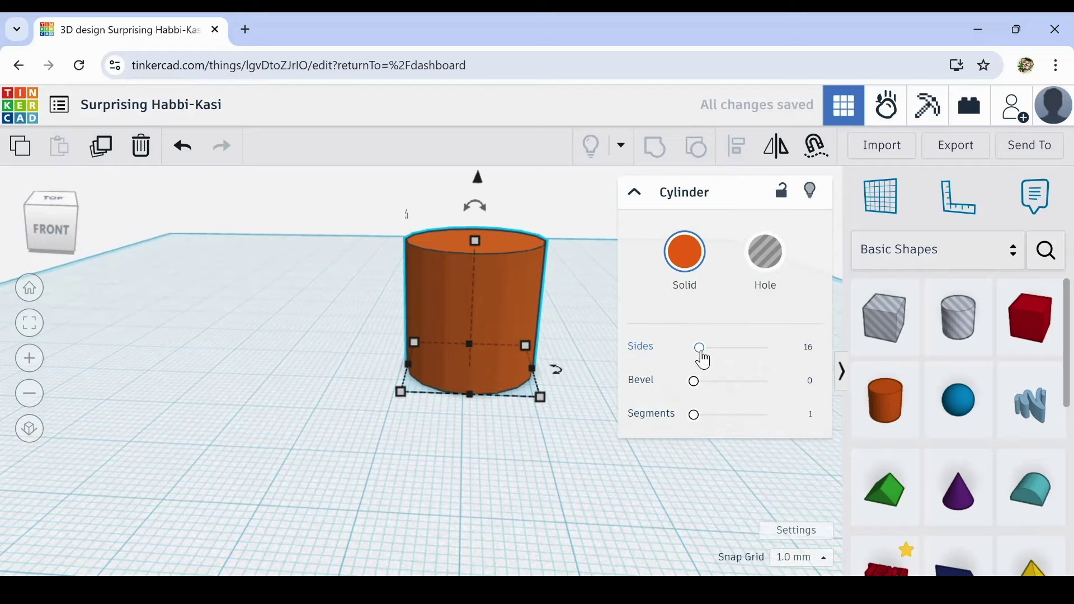
{"action": "left_click_drag", "start_coordinate": [702, 353], "coordinate": [839, 364]}
{"action": "left_click_drag", "start_coordinate": [481, 208], "coordinate": [538, 304]}
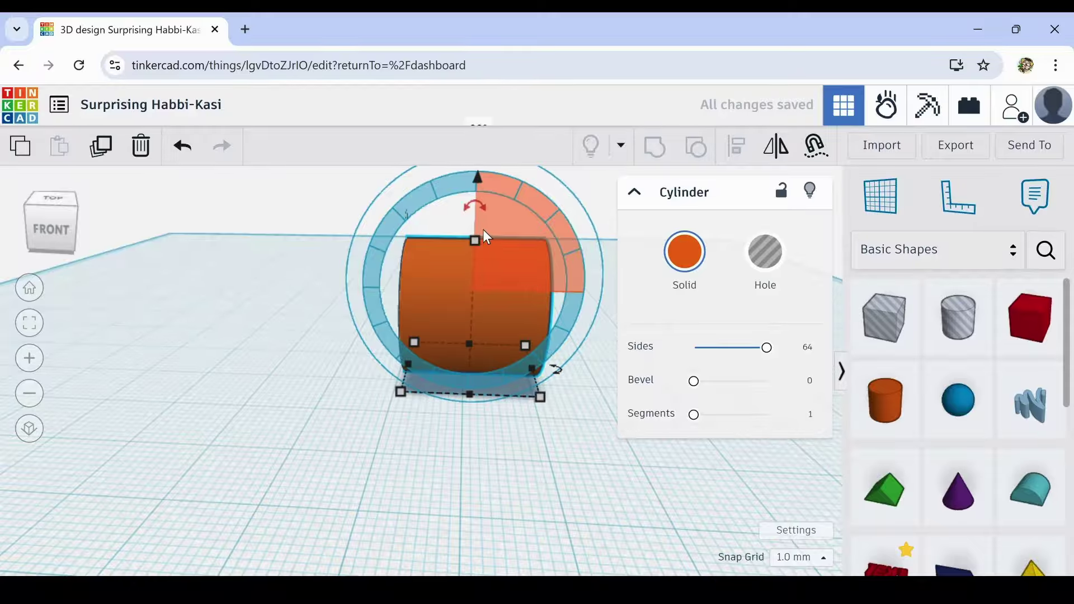
{"action": "right_click_drag", "start_coordinate": [537, 369], "coordinate": [445, 449]}
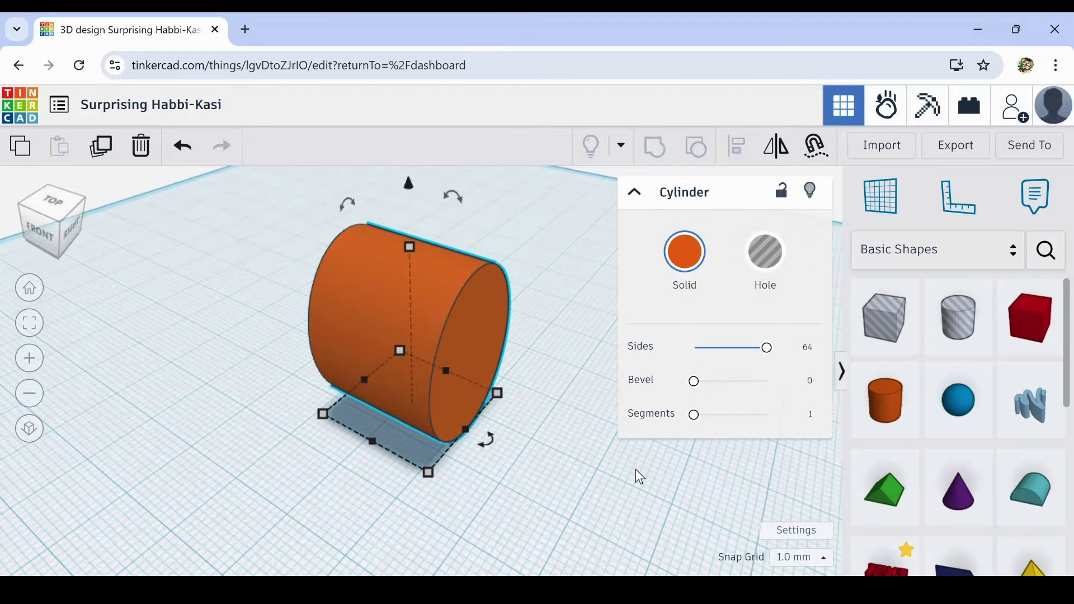
Step: Add a Roof shape beside the cylinder and rotate it to stand on its triangular end with the ridge facing the cylinder
{"action": "left_click_drag", "start_coordinate": [883, 505], "coordinate": [616, 456]}
{"action": "right_click_drag", "start_coordinate": [577, 424], "coordinate": [380, 503]}
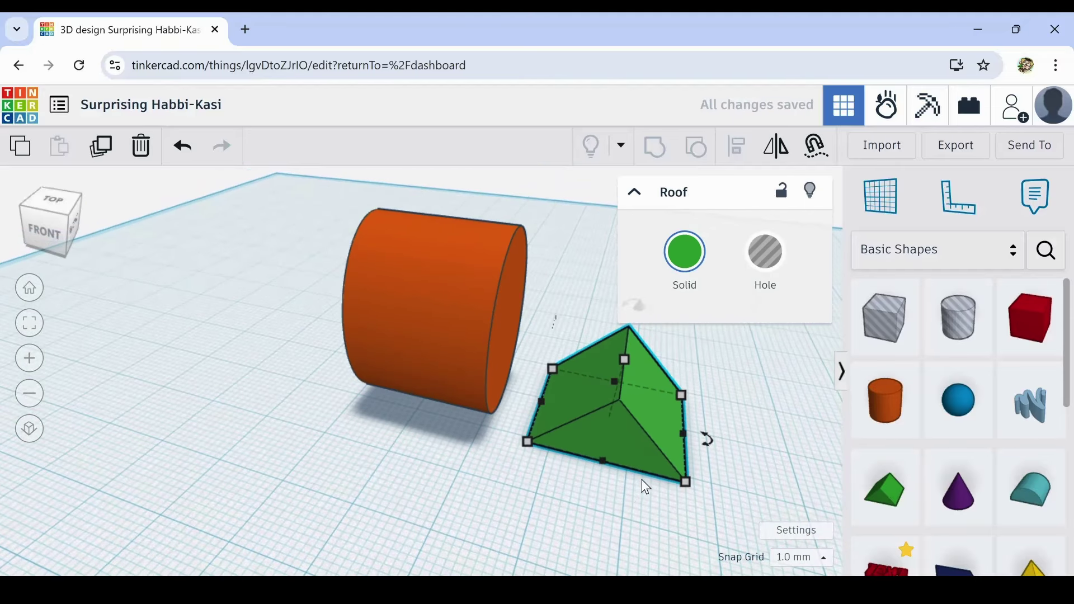
{"action": "left_click_drag", "start_coordinate": [707, 447], "coordinate": [595, 464]}
{"action": "middle_click_drag", "start_coordinate": [778, 364], "coordinate": [703, 381]}
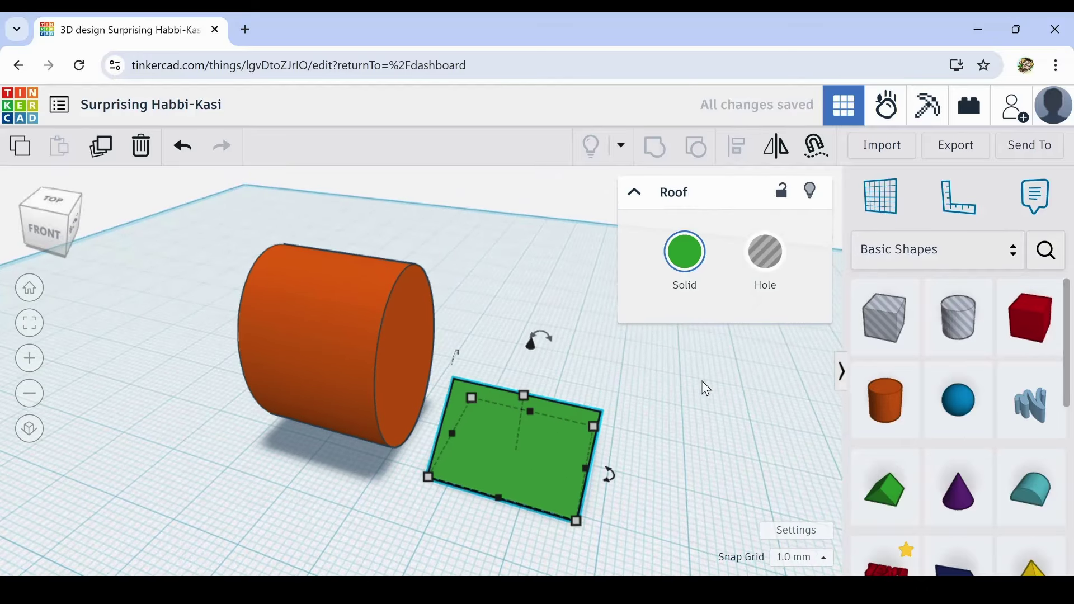
{"action": "left_click_drag", "start_coordinate": [554, 343], "coordinate": [484, 386]}
{"action": "right_click_drag", "start_coordinate": [713, 494], "coordinate": [599, 488]}
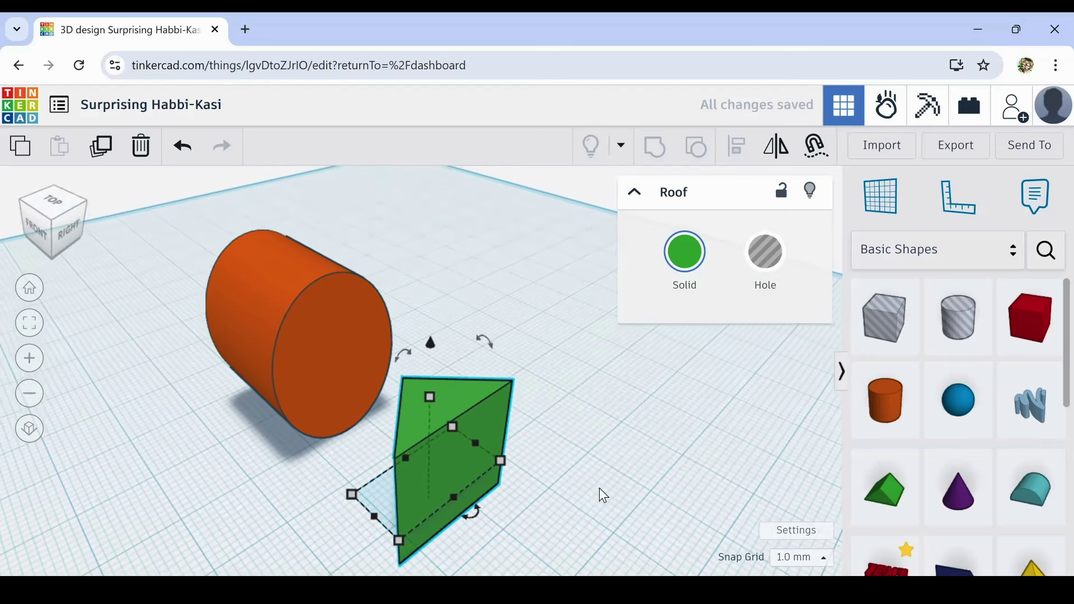
Step: Enlarge the roof over the cylinder's end face to a height of 33 mm and make it a hole
{"action": "left_click_drag", "start_coordinate": [476, 444], "coordinate": [539, 410]}
{"action": "left_click_drag", "start_coordinate": [469, 424], "coordinate": [346, 405]}
{"action": "left_click_drag", "start_coordinate": [350, 356], "coordinate": [341, 270]}
{"action": "left_click", "coordinate": [765, 258]}
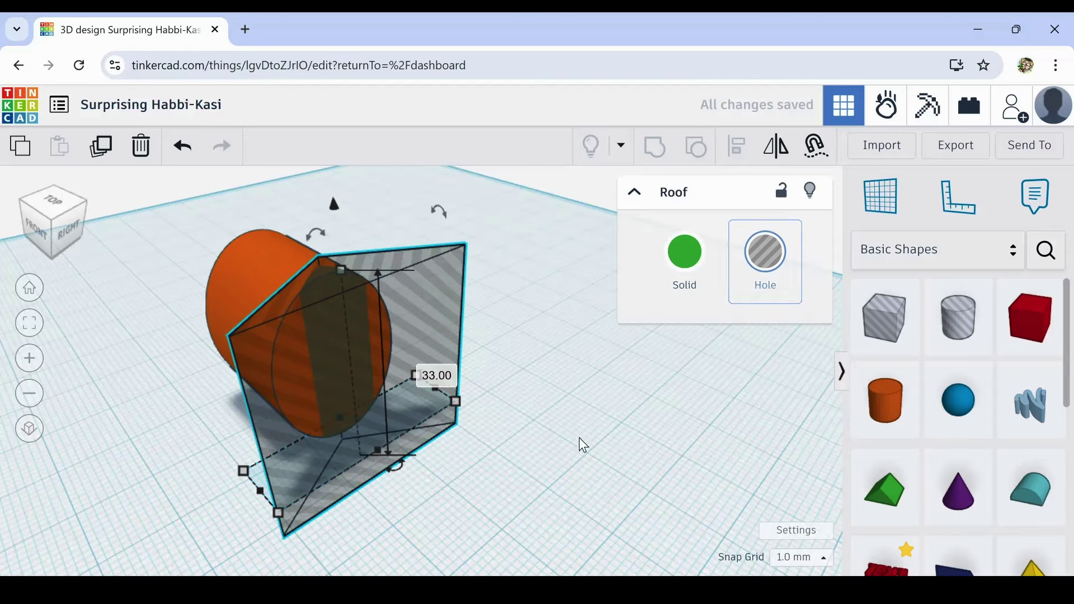
Step: Select the cylinder and the roof hole together and align their centres across the cylinder's width
{"action": "right_click_drag", "start_coordinate": [579, 442], "coordinate": [544, 479]}
{"action": "left_click_drag", "start_coordinate": [554, 405], "coordinate": [110, 532]}
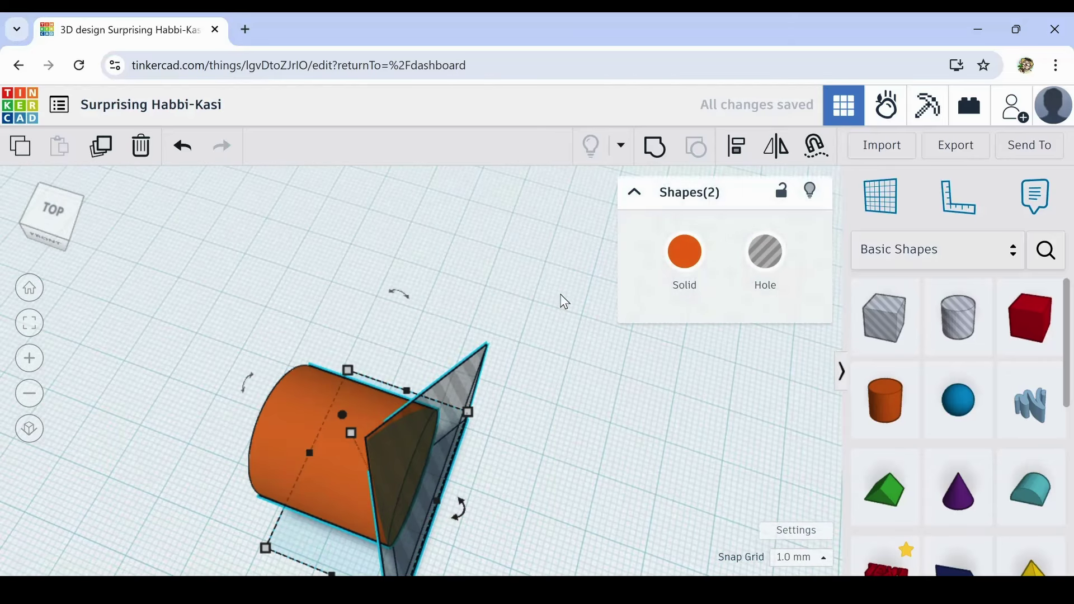
{"action": "key", "text": "f"}
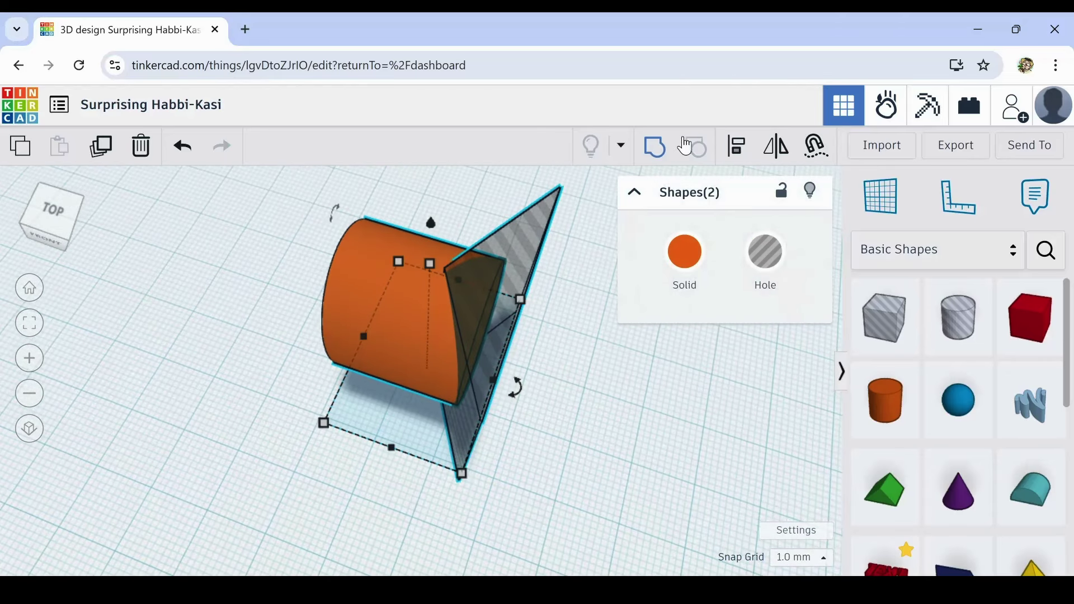
{"action": "left_click", "coordinate": [738, 151]}
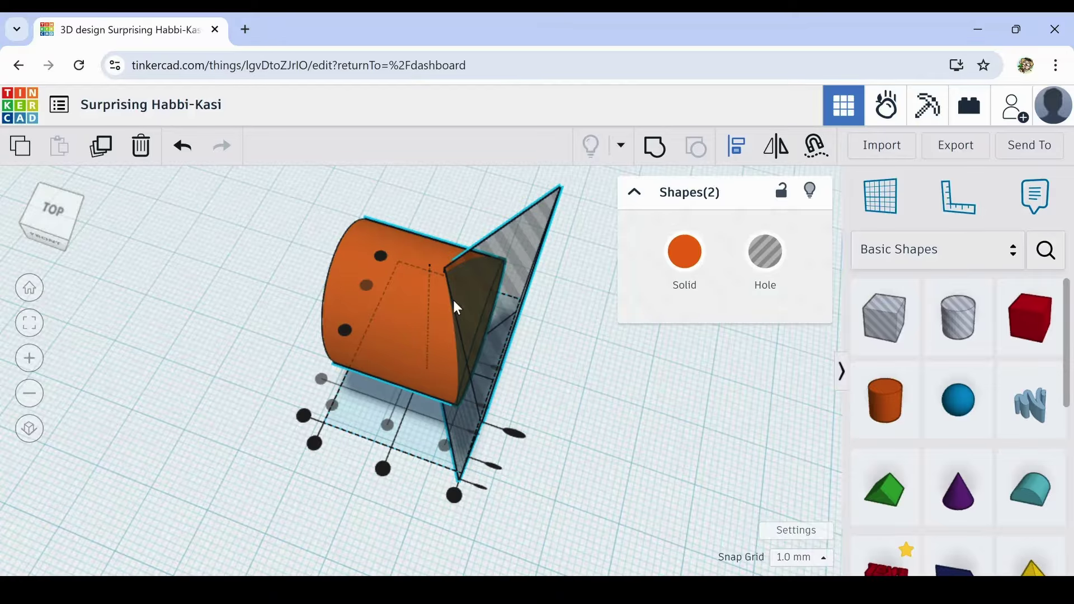
{"action": "right_click_drag", "start_coordinate": [274, 341], "coordinate": [420, 321]}
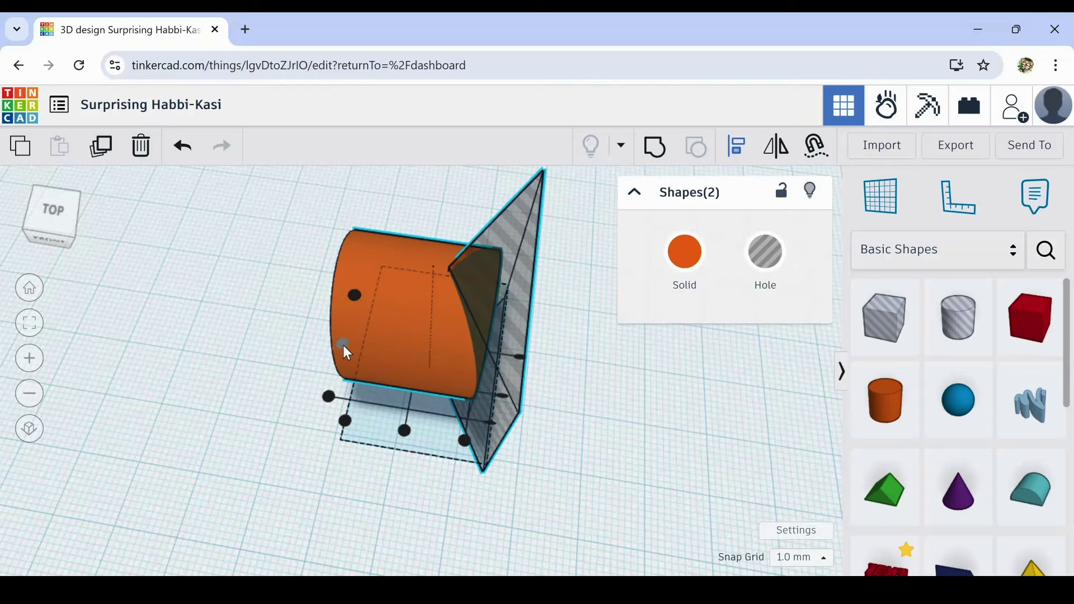
{"action": "right_click_drag", "start_coordinate": [277, 340], "coordinate": [394, 361]}
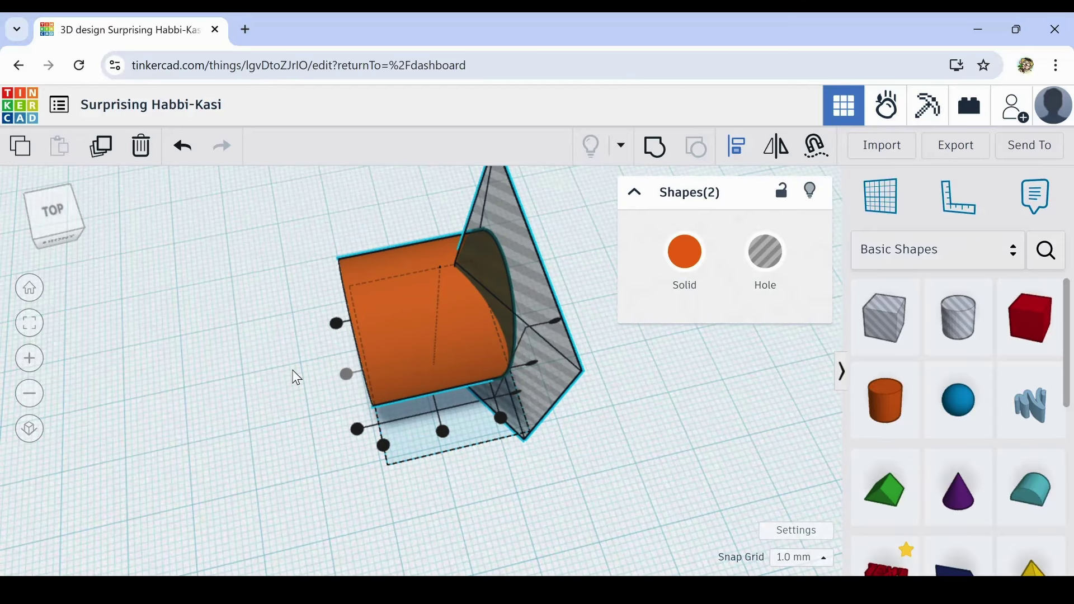
Step: Shift the roof hole out of line with the cylinder and align both shapes to the middle again across the width
{"action": "left_click", "coordinate": [551, 269]}
{"action": "left_click_drag", "start_coordinate": [529, 272], "coordinate": [509, 221]}
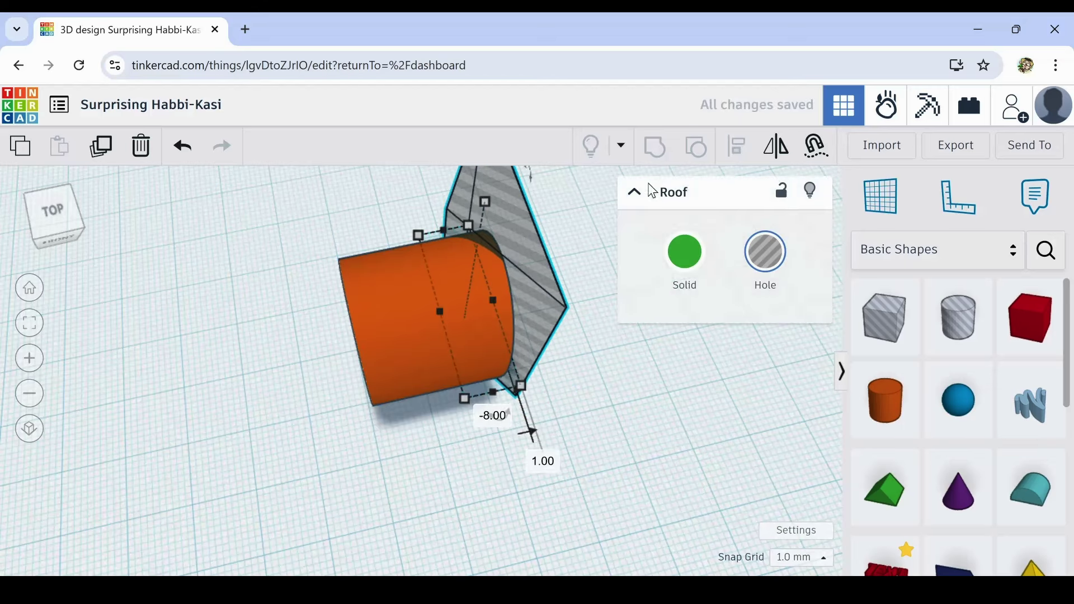
{"action": "left_click", "coordinate": [391, 376], "text": "shift"}
{"action": "left_click", "coordinate": [738, 150]}
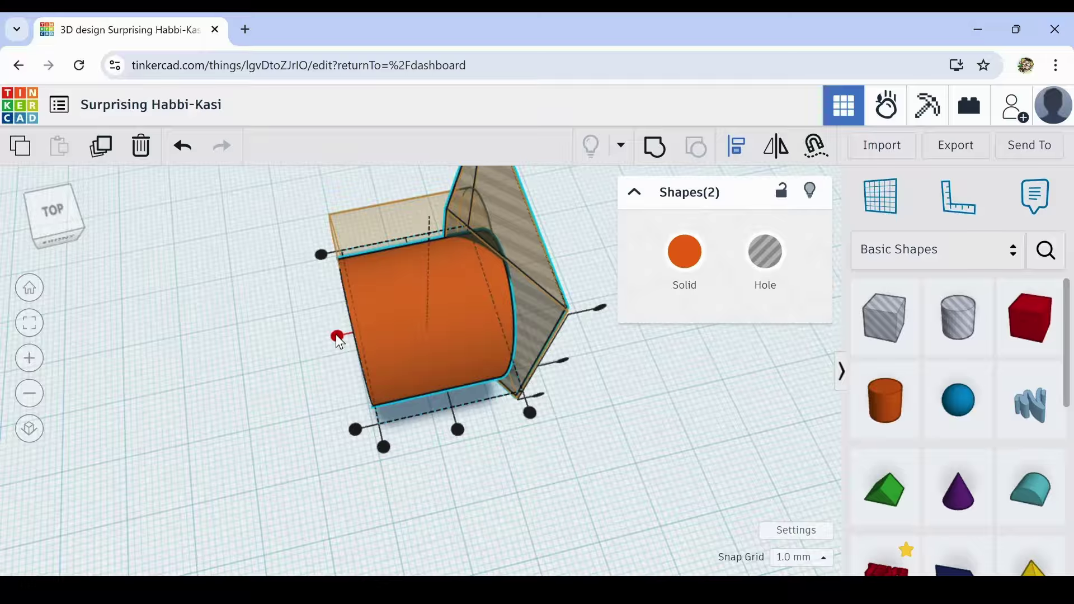
{"action": "left_click", "coordinate": [337, 335]}
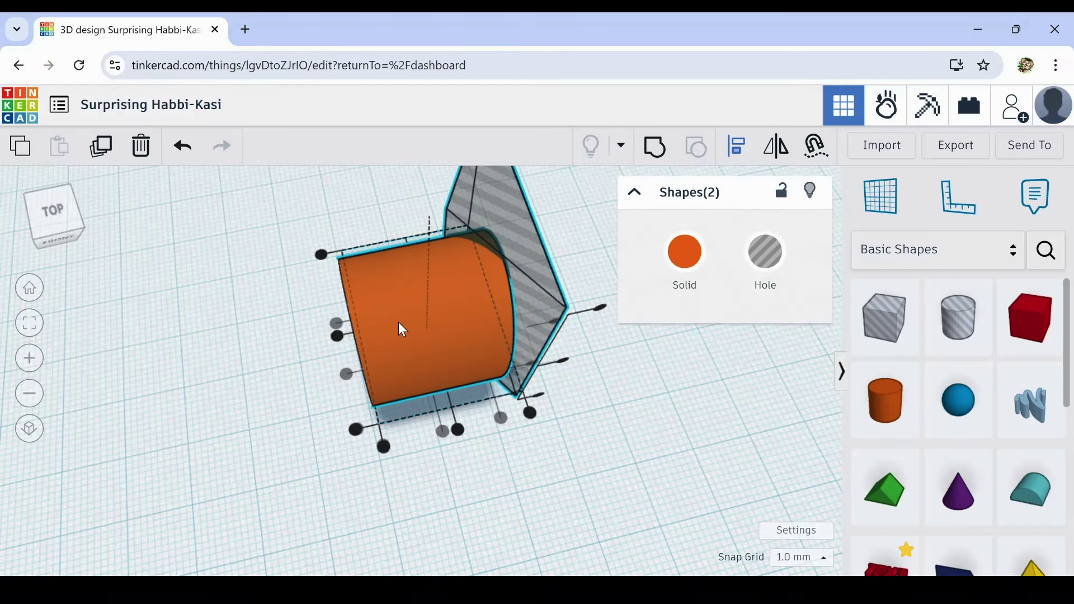
{"action": "left_click", "coordinate": [346, 374]}
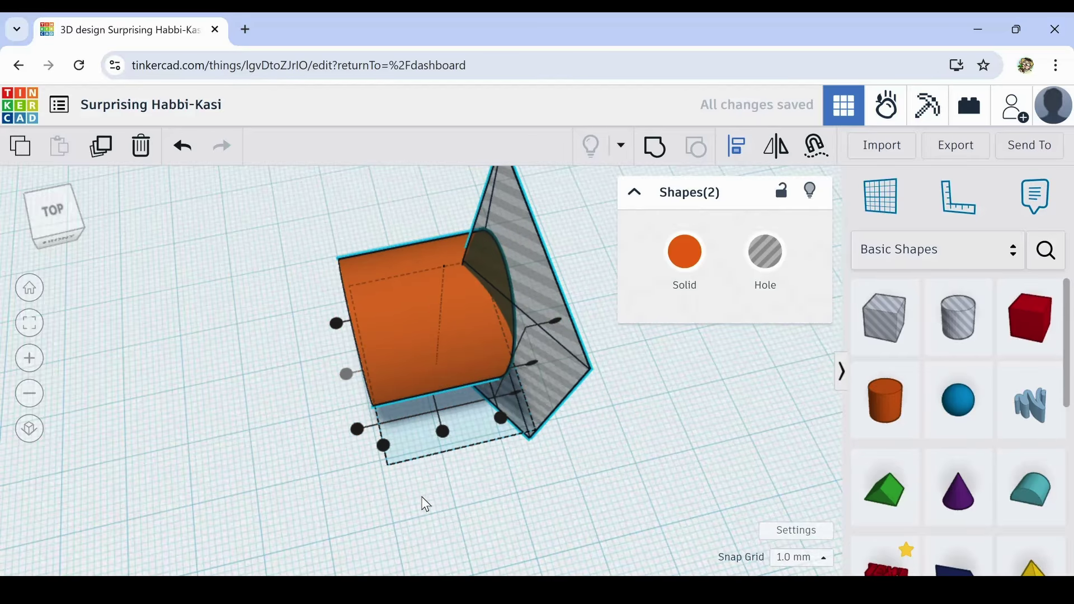
{"action": "left_click", "coordinate": [460, 497]}
{"action": "right_click_drag", "start_coordinate": [460, 497], "coordinate": [485, 499]}
{"action": "middle_click_drag", "start_coordinate": [481, 491], "coordinate": [476, 502]}
{"action": "right_click_drag", "start_coordinate": [458, 528], "coordinate": [422, 522]}
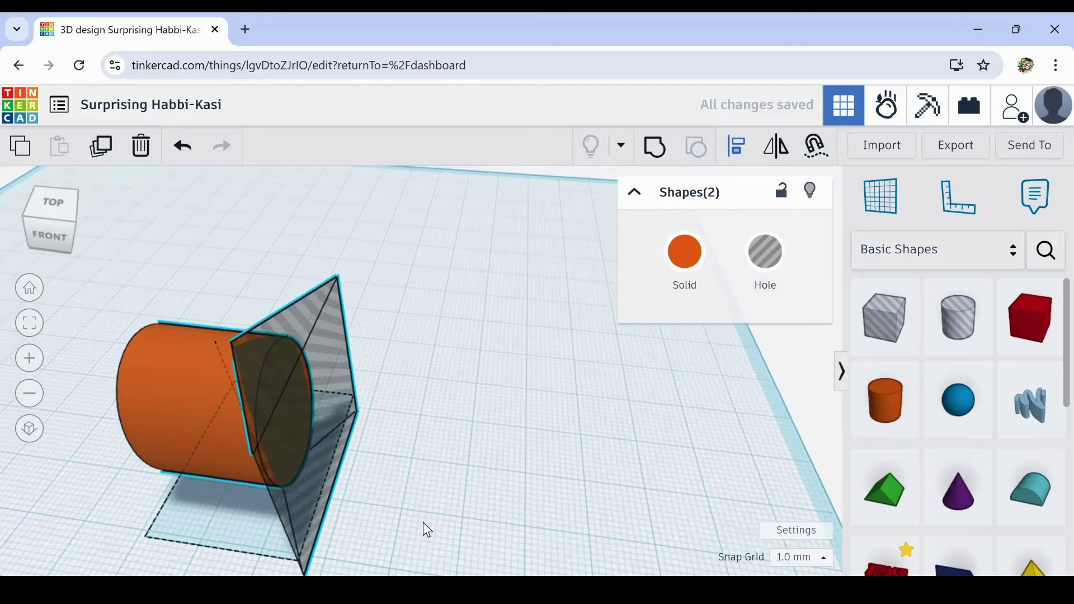
Step: Select the cylinder and the roof hole together and group them to cut the slanted faces into the cylinder's end
{"action": "left_click", "coordinate": [364, 434]}
{"action": "left_click", "coordinate": [339, 431]}
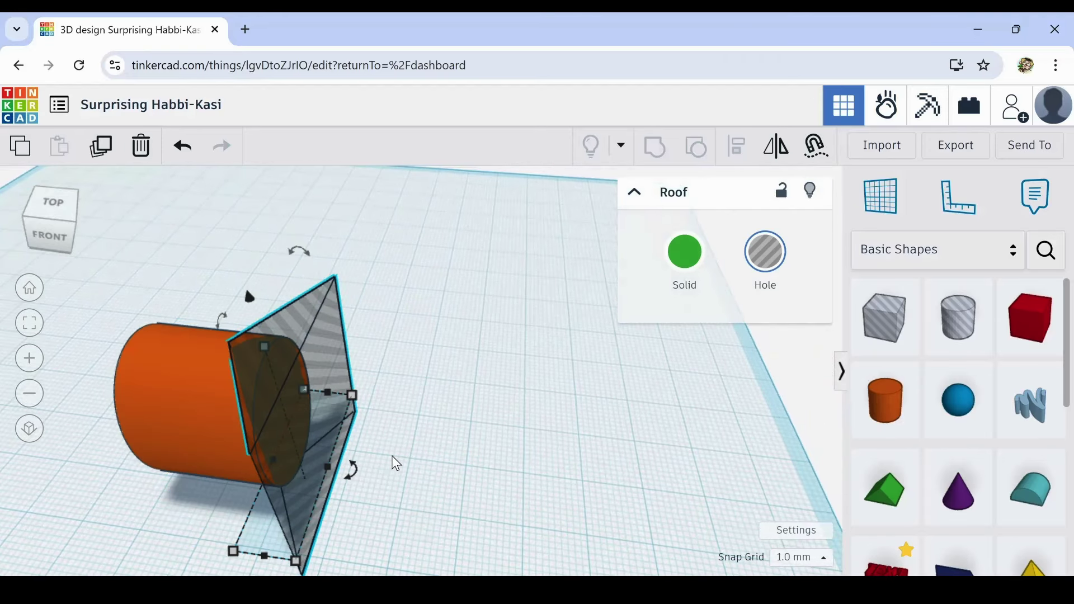
{"action": "right_click_drag", "start_coordinate": [394, 463], "coordinate": [221, 540]}
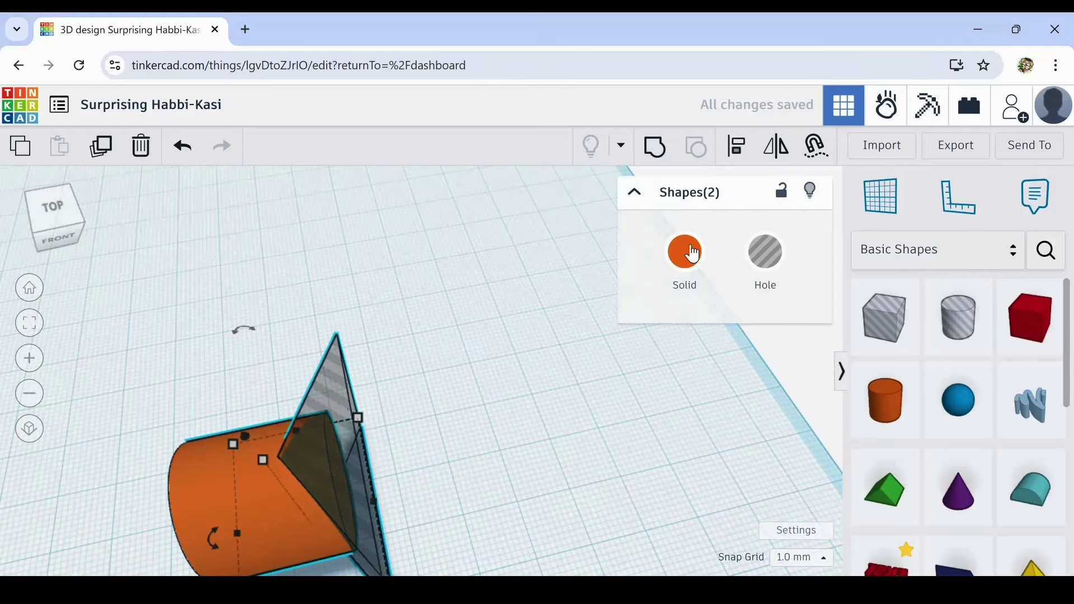
{"action": "left_click", "coordinate": [653, 150]}
{"action": "right_click_drag", "start_coordinate": [459, 472], "coordinate": [392, 473]}
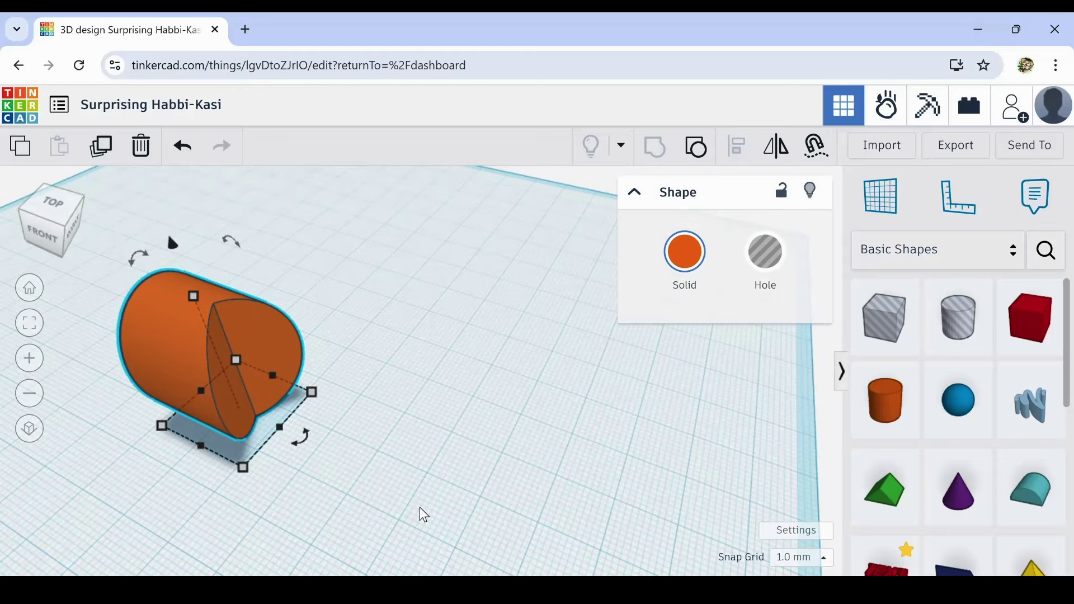
{"action": "right_click_drag", "start_coordinate": [421, 447], "coordinate": [455, 420]}
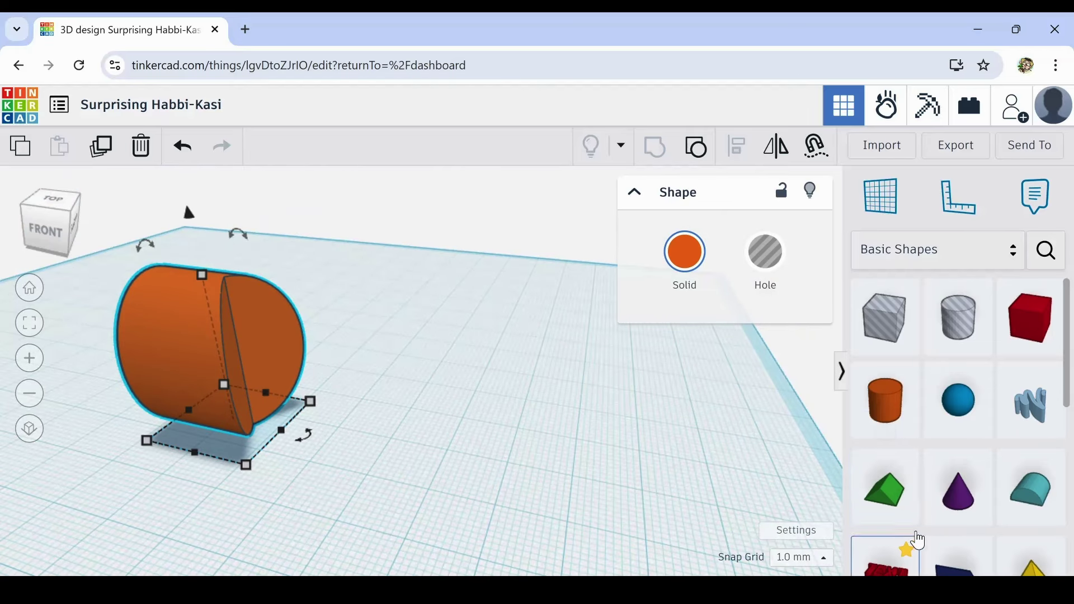
Step: Add a Wedge beside the cut cylinder and rotate it -90° about the vertical axis so its upright side faces the cylinder
{"action": "right_click_drag", "start_coordinate": [719, 468], "coordinate": [721, 443]}
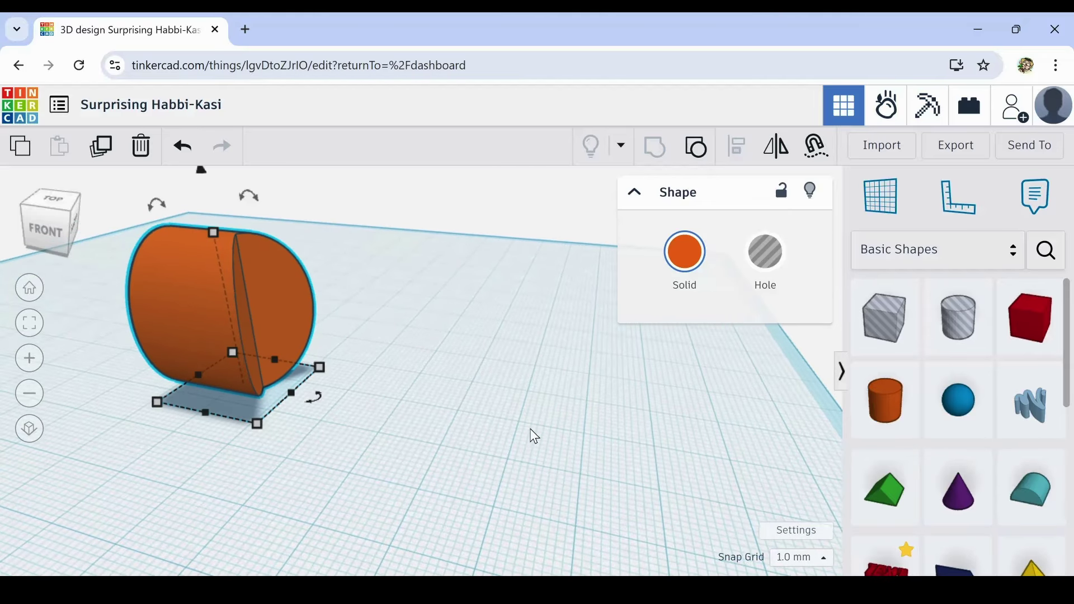
{"action": "left_click_drag", "start_coordinate": [958, 559], "coordinate": [409, 380]}
{"action": "left_click_drag", "start_coordinate": [536, 401], "coordinate": [439, 426]}
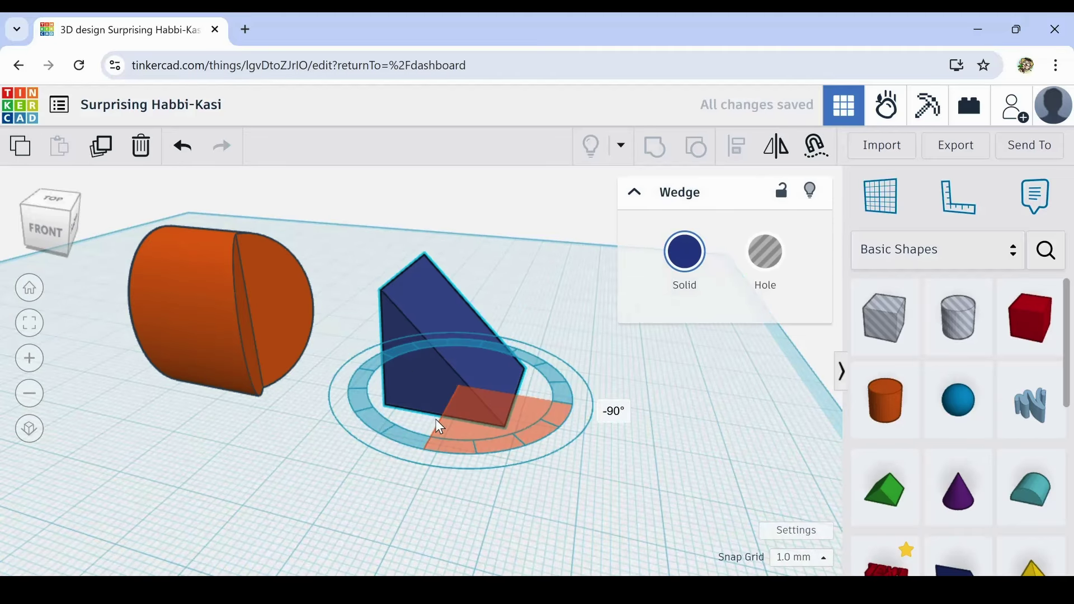
{"action": "left_click_drag", "start_coordinate": [435, 420], "coordinate": [490, 357]}
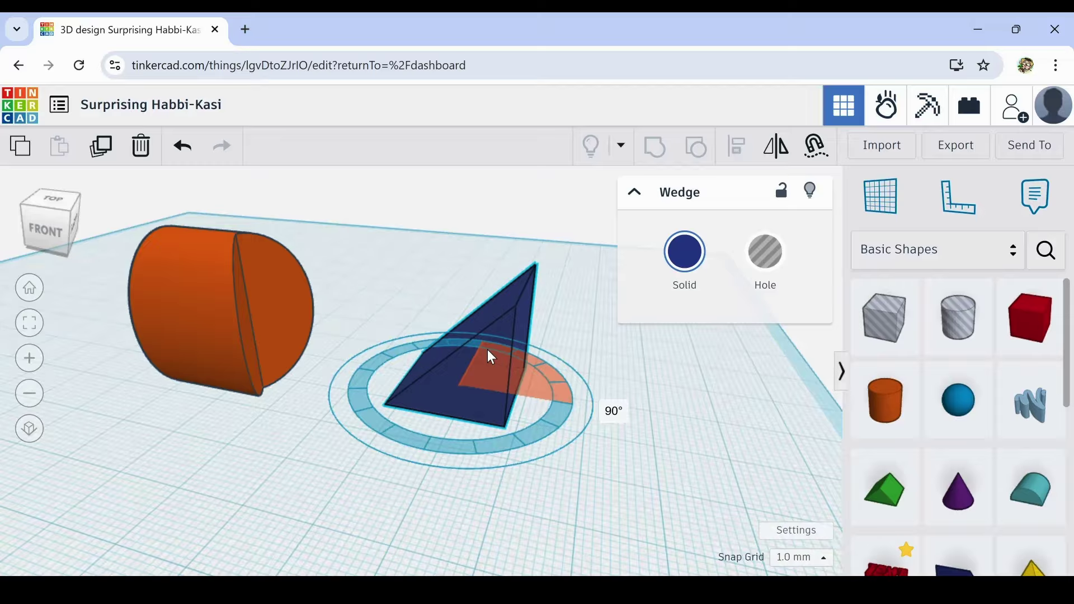
{"action": "left_click_drag", "start_coordinate": [487, 351], "coordinate": [382, 423]}
Step: Narrow the wedge into a thin triangular plate about 3 mm thick
{"action": "scroll", "coordinate": [245, 286], "scroll_direction": "up", "scroll_amount": 3}
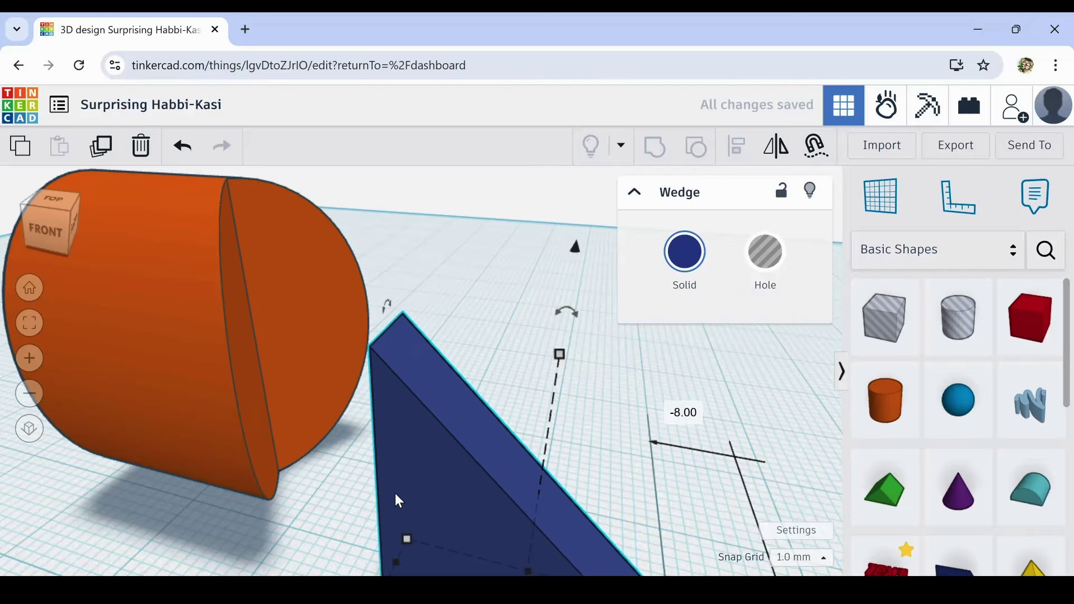
{"action": "scroll", "coordinate": [396, 495], "scroll_direction": "down", "scroll_amount": 3}
{"action": "scroll", "coordinate": [336, 492], "scroll_direction": "down", "scroll_amount": 1}
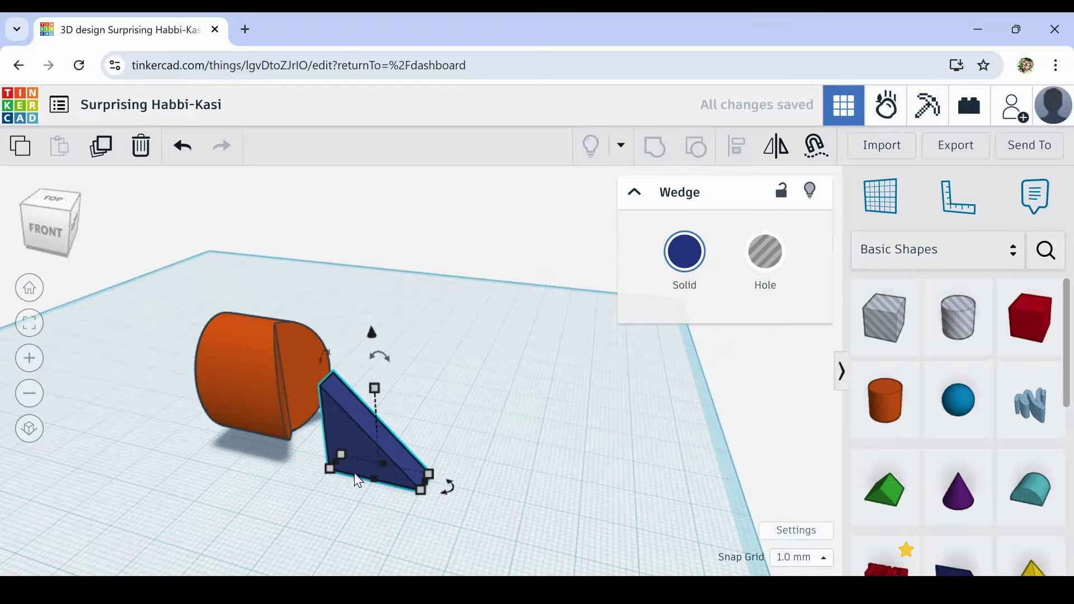
{"action": "left_click_drag", "start_coordinate": [374, 480], "coordinate": [380, 475]}
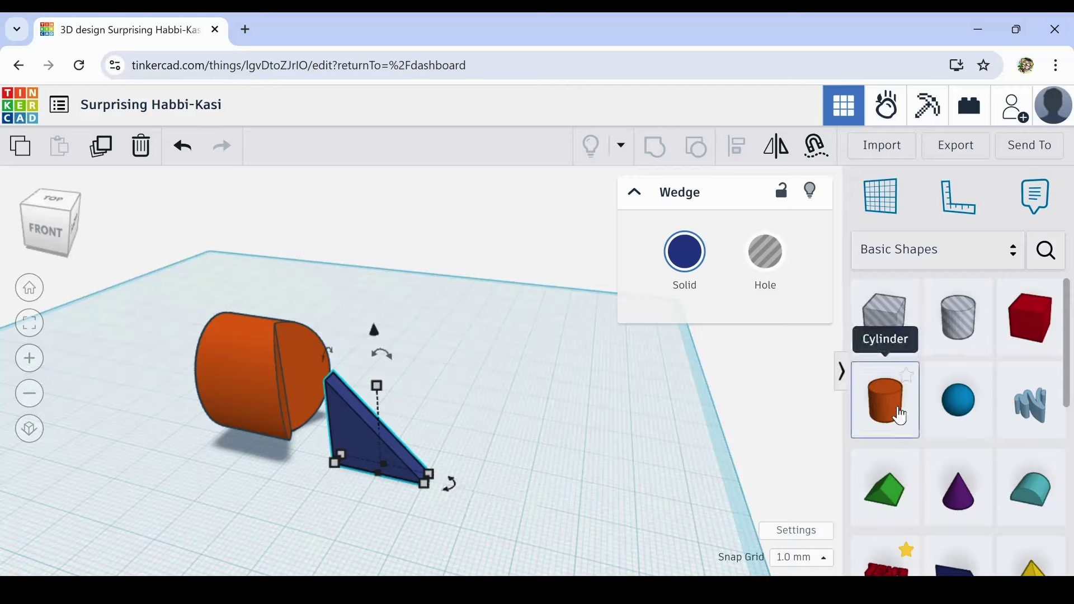
Step: Add a second Cylinder in front of the cut one with 64 sides and move the wedge 15 mm clear of it
{"action": "left_click_drag", "start_coordinate": [902, 414], "coordinate": [267, 505]}
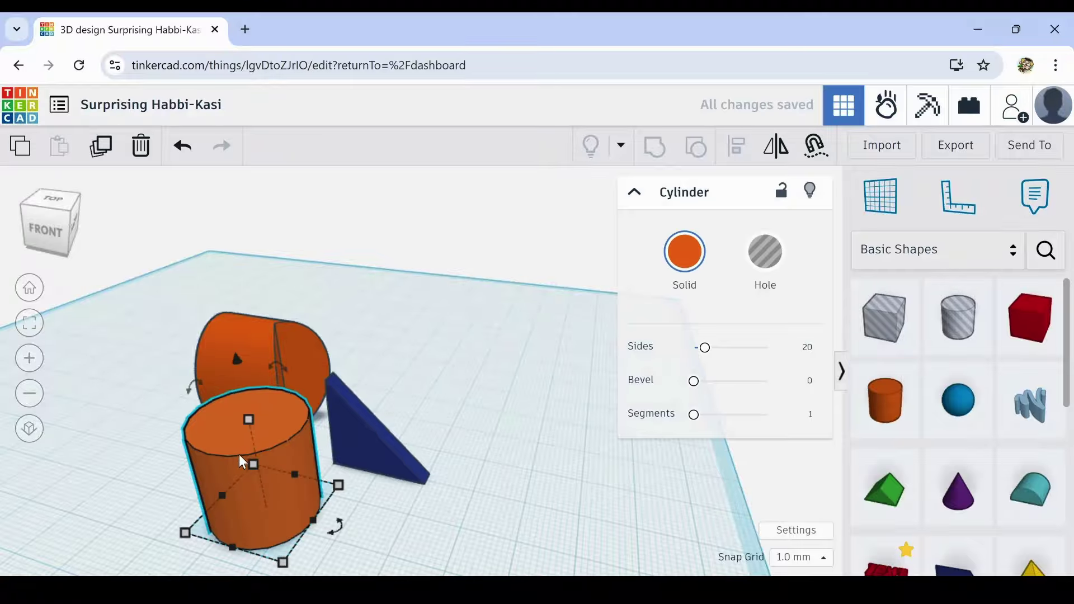
{"action": "left_click_drag", "start_coordinate": [706, 348], "coordinate": [794, 354]}
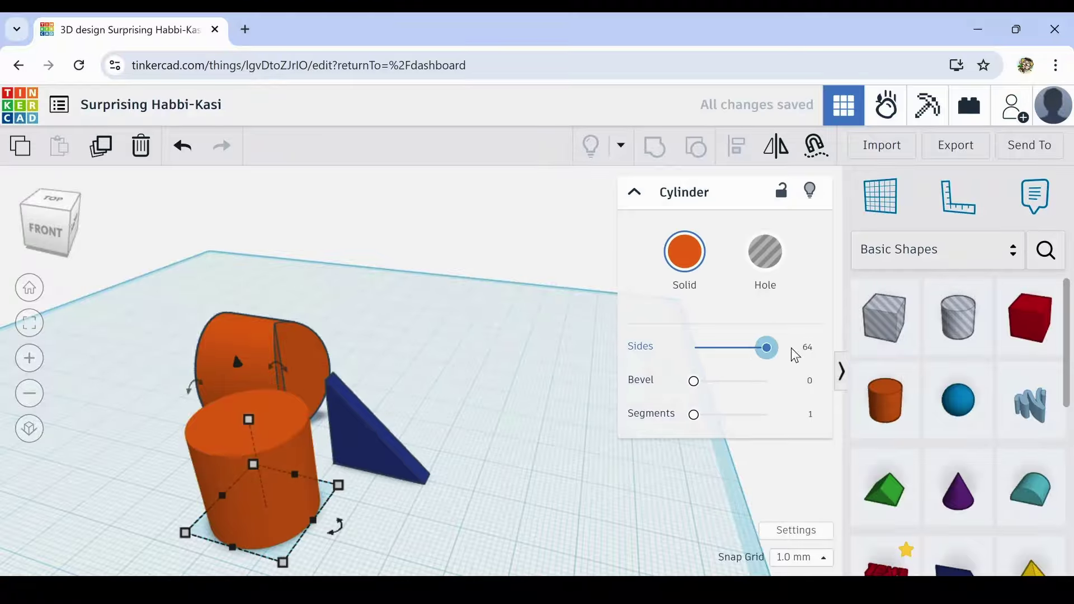
{"action": "left_click_drag", "start_coordinate": [358, 432], "coordinate": [434, 451]}
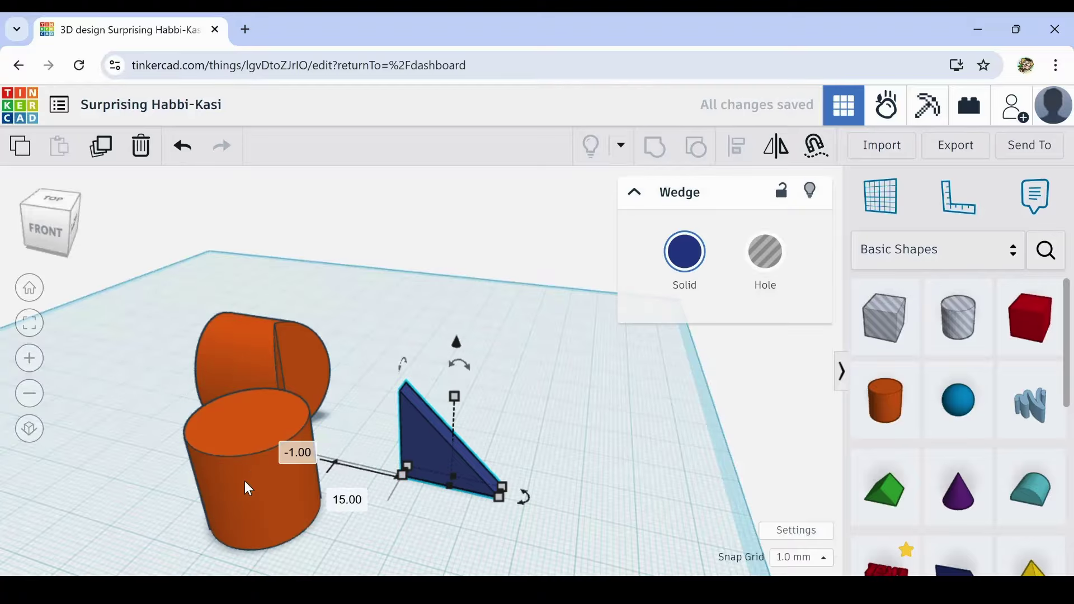
Step: Move the new cylinder to the wedge's upright side and slim it into a post about 5 mm in diameter
{"action": "left_click_drag", "start_coordinate": [245, 486], "coordinate": [372, 431]}
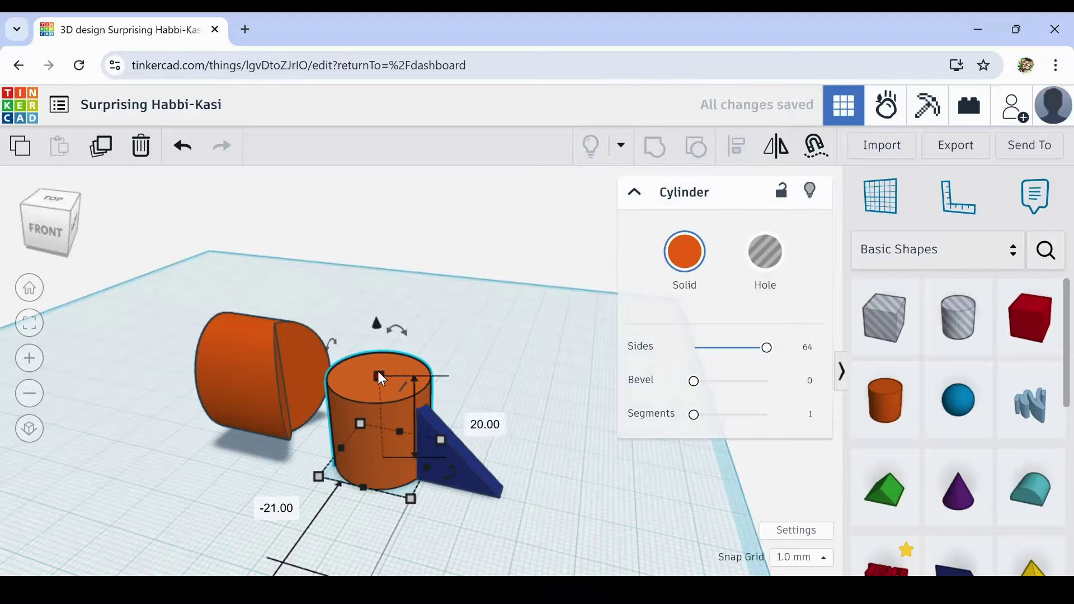
{"action": "left_click_drag", "start_coordinate": [378, 371], "coordinate": [424, 399], "text": "shift"}
{"action": "scroll", "coordinate": [382, 442], "scroll_direction": "up", "scroll_amount": 1}
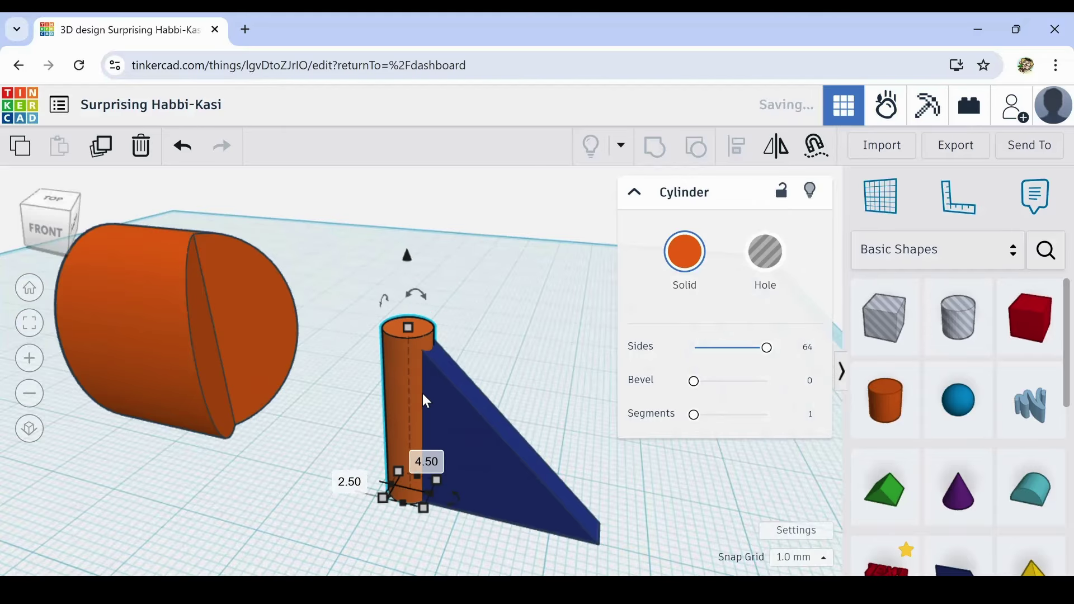
{"action": "right_click_drag", "start_coordinate": [453, 408], "coordinate": [567, 376]}
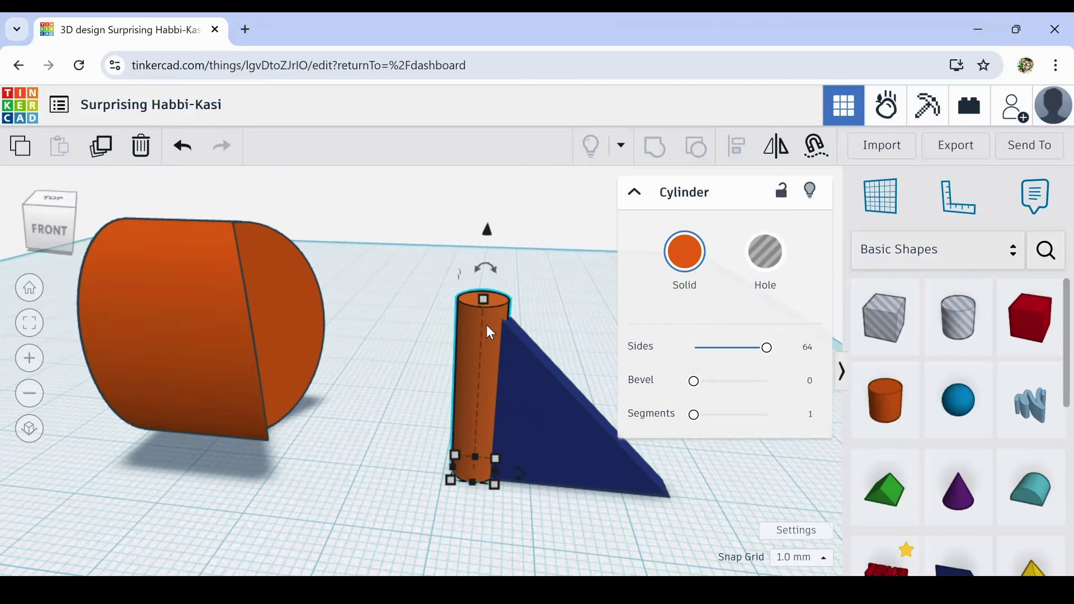
Step: Reduce the post's height slightly to bring its top closer to the wedge's tip
{"action": "mouse_move", "coordinate": [489, 297]}
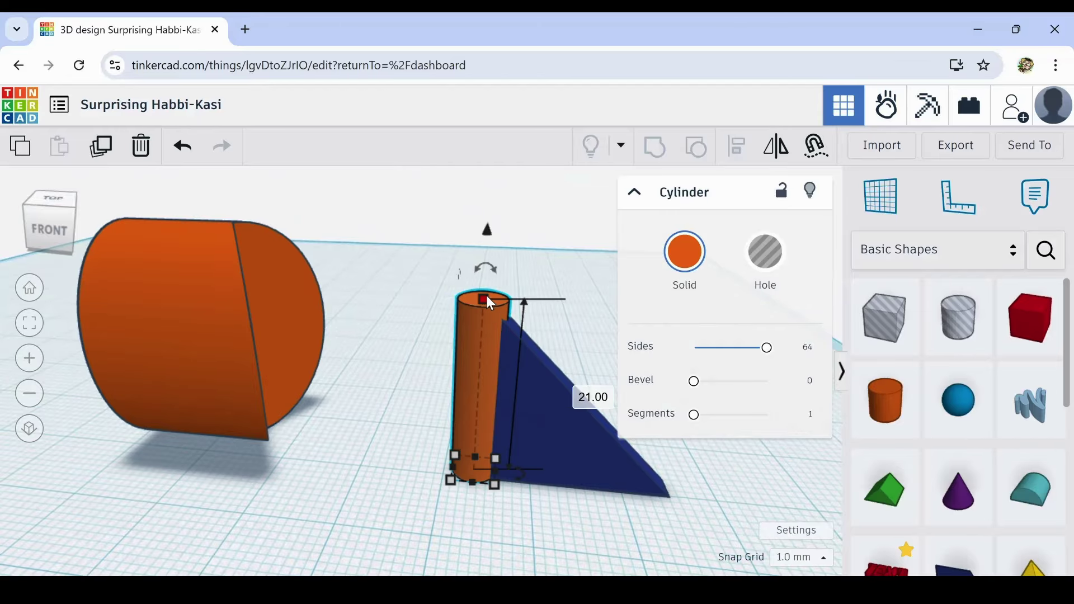
{"action": "mouse_move", "coordinate": [485, 295]}
{"action": "left_mouse_down"}
{"action": "mouse_move", "coordinate": [489, 272]}
{"action": "mouse_move", "coordinate": [493, 312]}
{"action": "mouse_move", "coordinate": [492, 301]}
{"action": "left_mouse_up"}
{"action": "left_click", "coordinate": [547, 534]}
{"action": "right_click_drag", "start_coordinate": [547, 534], "coordinate": [465, 515]}
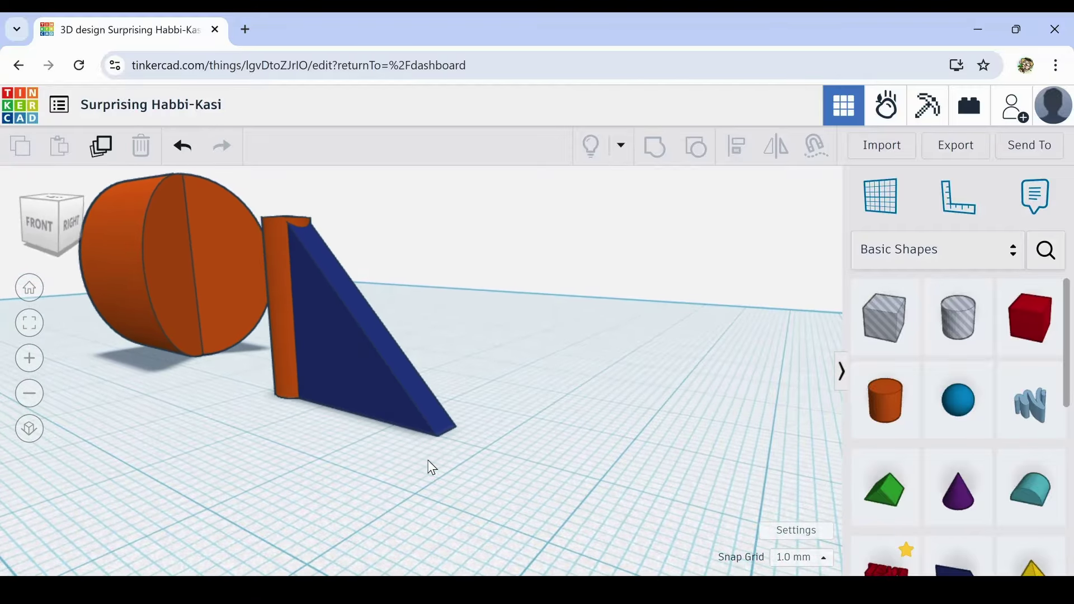
Step: Adjust the wedge's thickness by narrowing it to 2 mm and widening it again
{"action": "left_click", "coordinate": [375, 407]}
{"action": "right_click_drag", "start_coordinate": [375, 407], "coordinate": [211, 397]}
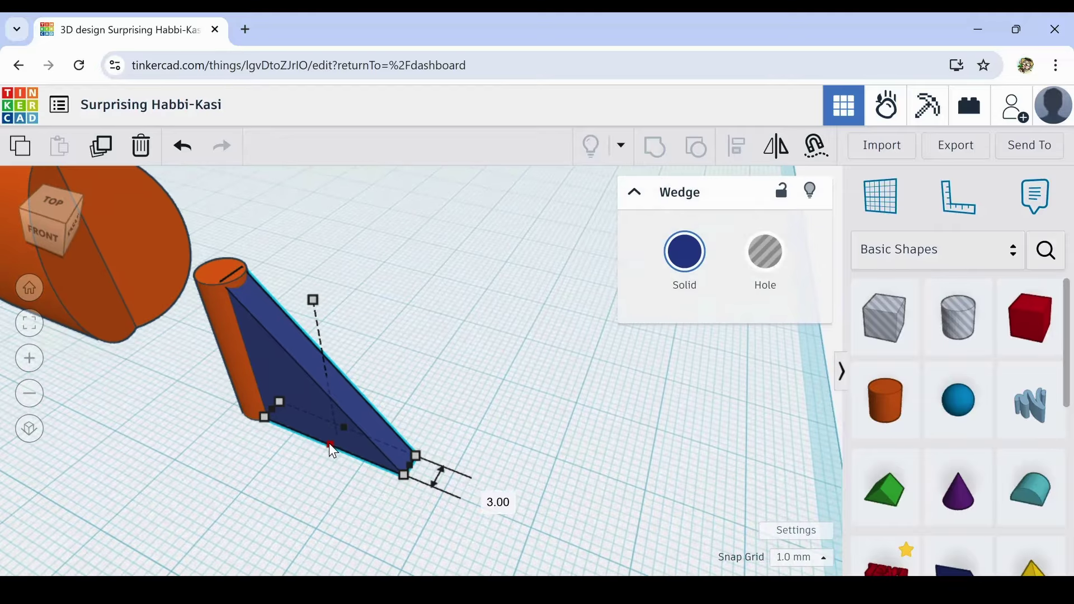
{"action": "left_click_drag", "start_coordinate": [333, 436], "coordinate": [334, 435]}
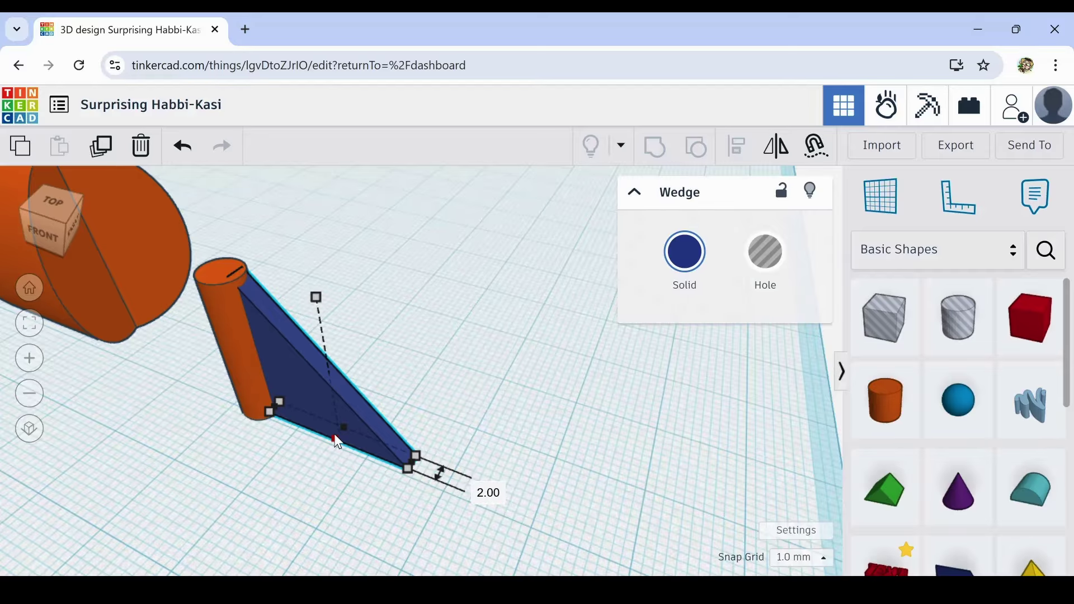
{"action": "left_click_drag", "start_coordinate": [334, 434], "coordinate": [326, 442]}
{"action": "right_click_drag", "start_coordinate": [472, 384], "coordinate": [418, 376]}
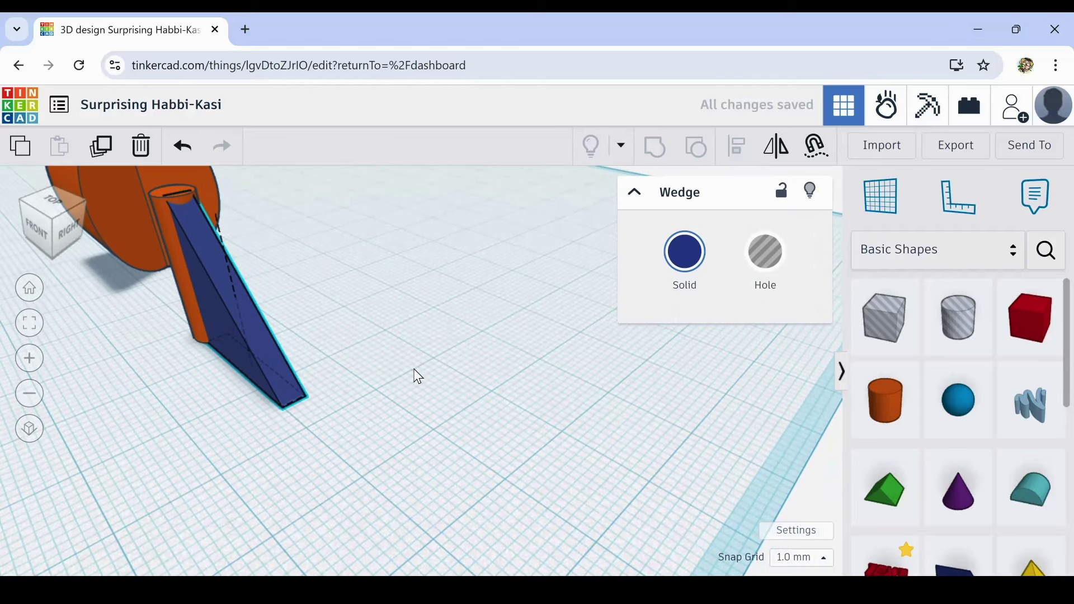
{"action": "middle_click_drag", "start_coordinate": [368, 351], "coordinate": [448, 386]}
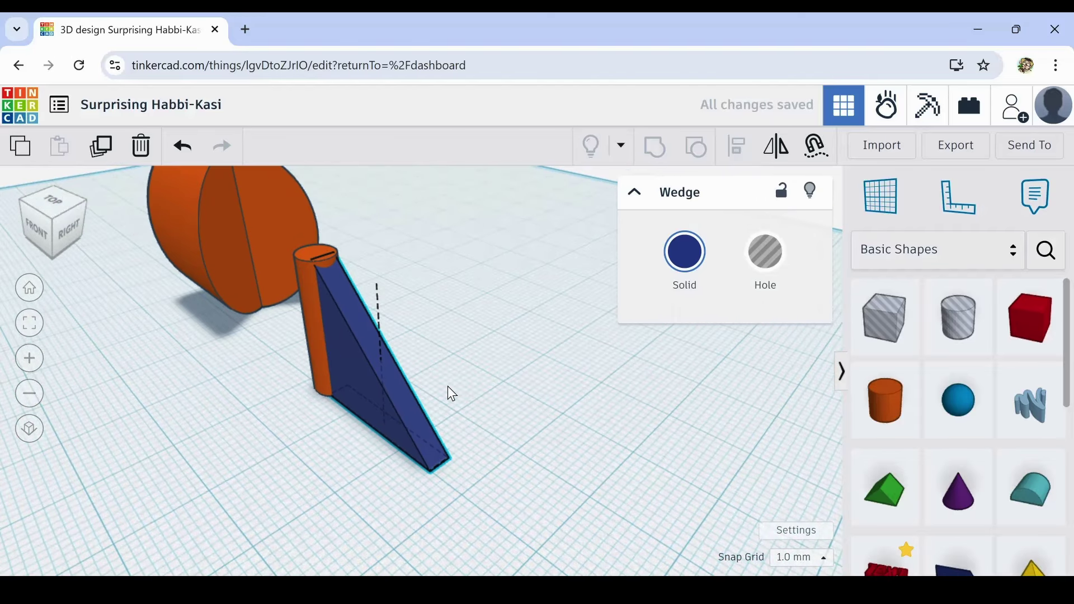
Step: Scale the post cylinder up slightly in proportion and lower its top back to just above the wedge's tip
{"action": "left_click", "coordinate": [323, 332]}
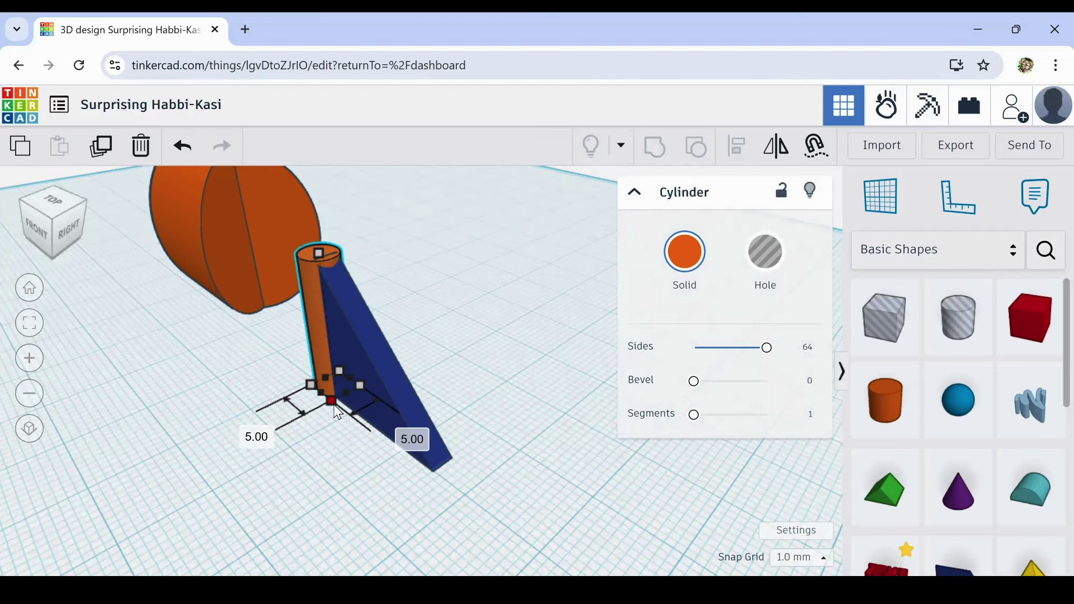
{"action": "left_click_drag", "start_coordinate": [335, 405], "coordinate": [333, 401], "text": "shift"}
{"action": "left_click_drag", "start_coordinate": [314, 228], "coordinate": [330, 254]}
{"action": "left_click", "coordinate": [242, 429]}
Step: Select the post and the wedge together and align their centres across the wedge's thickness
{"action": "right_click_drag", "start_coordinate": [242, 429], "coordinate": [417, 355]}
{"action": "left_click_drag", "start_coordinate": [415, 310], "coordinate": [523, 387]}
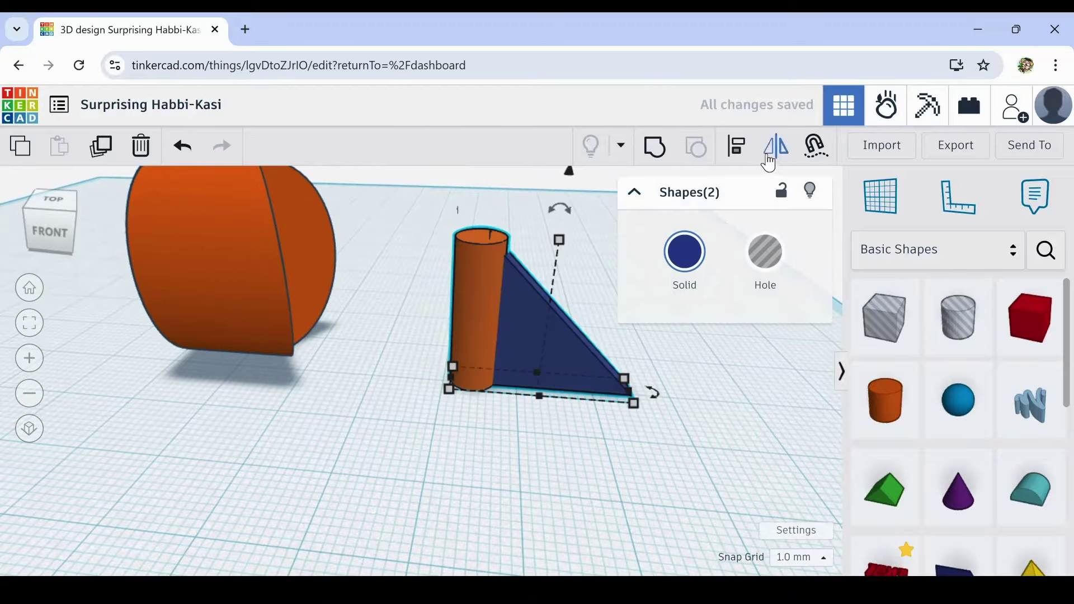
{"action": "left_click", "coordinate": [736, 147]}
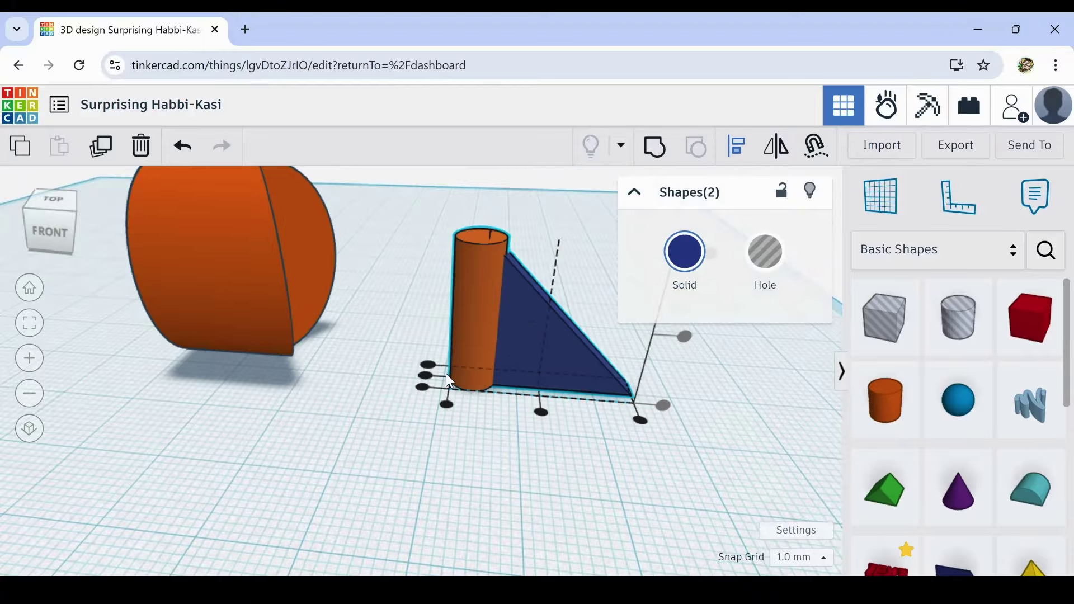
{"action": "left_click", "coordinate": [425, 374]}
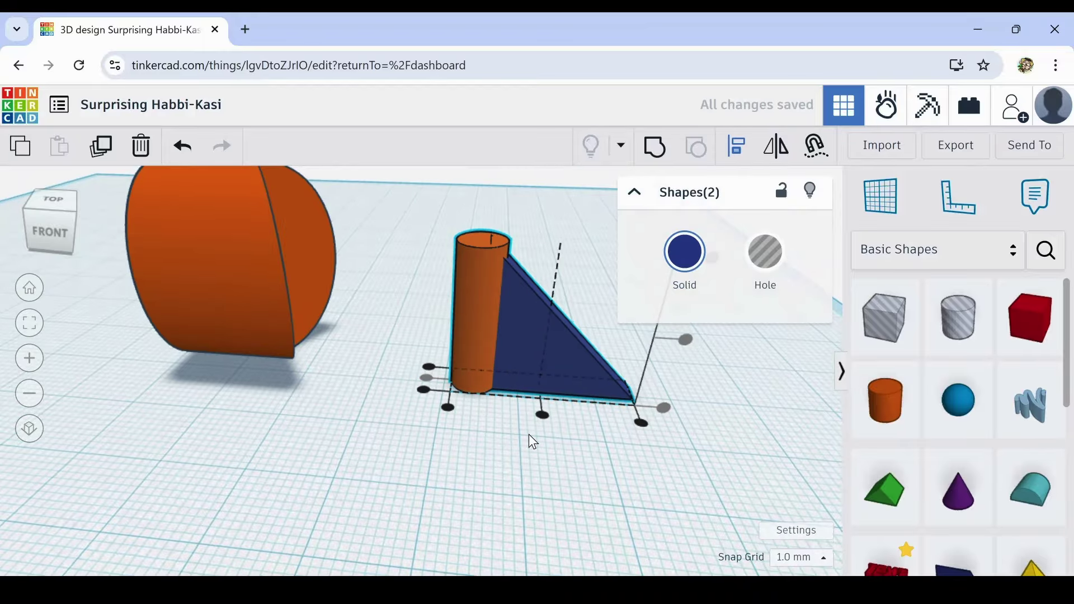
{"action": "left_click", "coordinate": [573, 479]}
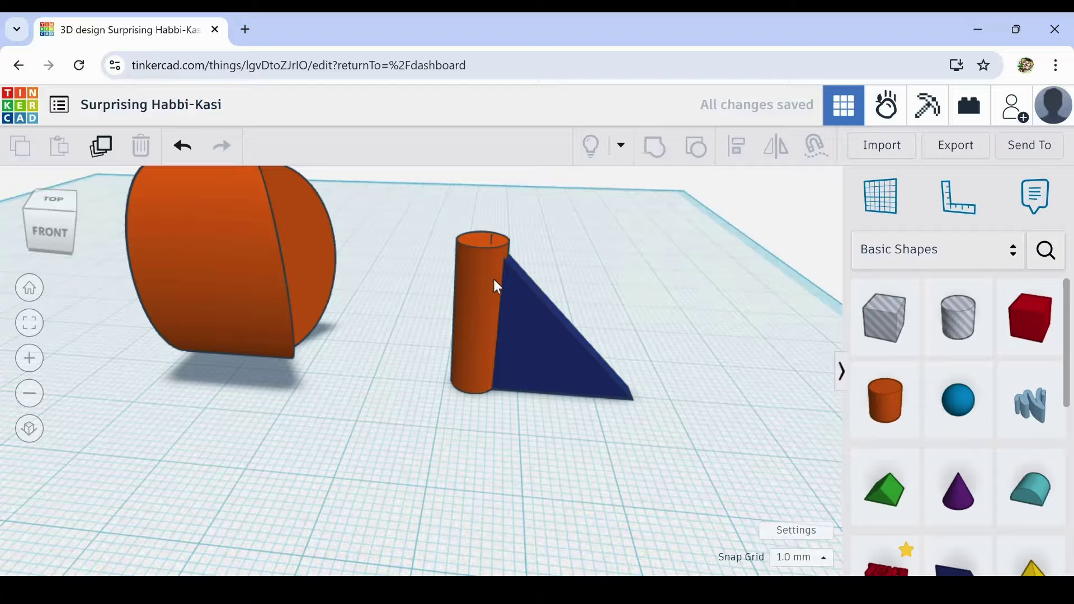
Step: Group the post and the wedge into a single fin shape
{"action": "left_click_drag", "start_coordinate": [443, 288], "coordinate": [643, 442]}
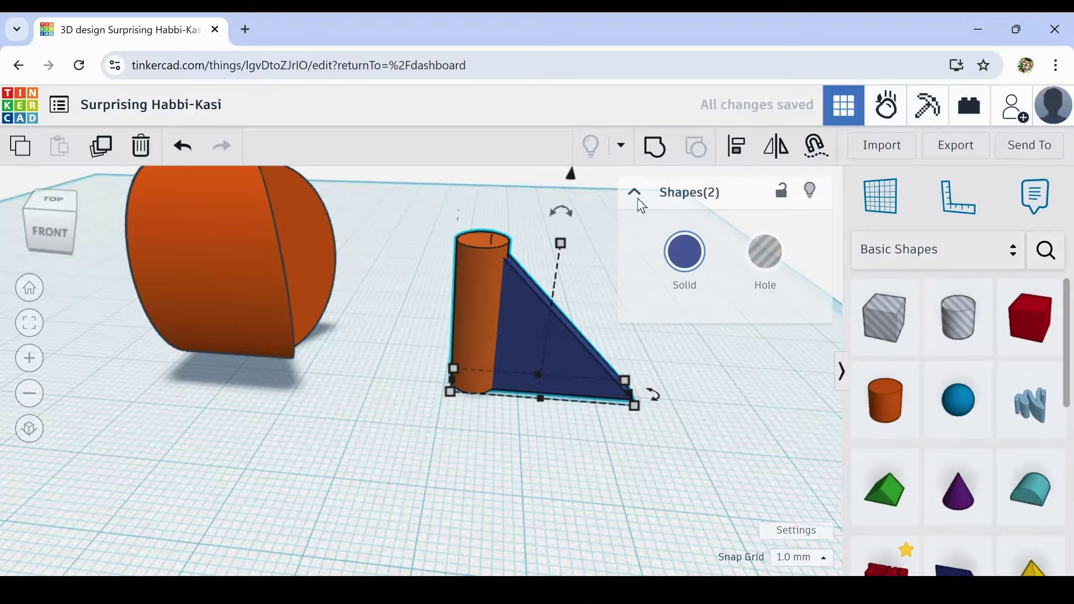
{"action": "left_click", "coordinate": [655, 146]}
{"action": "left_click", "coordinate": [553, 462]}
{"action": "mouse_move", "coordinate": [553, 462]}
{"action": "right_mouse_down"}
{"action": "mouse_move", "coordinate": [413, 468]}
{"action": "mouse_move", "coordinate": [377, 482]}
{"action": "mouse_move", "coordinate": [543, 450]}
{"action": "right_mouse_up"}
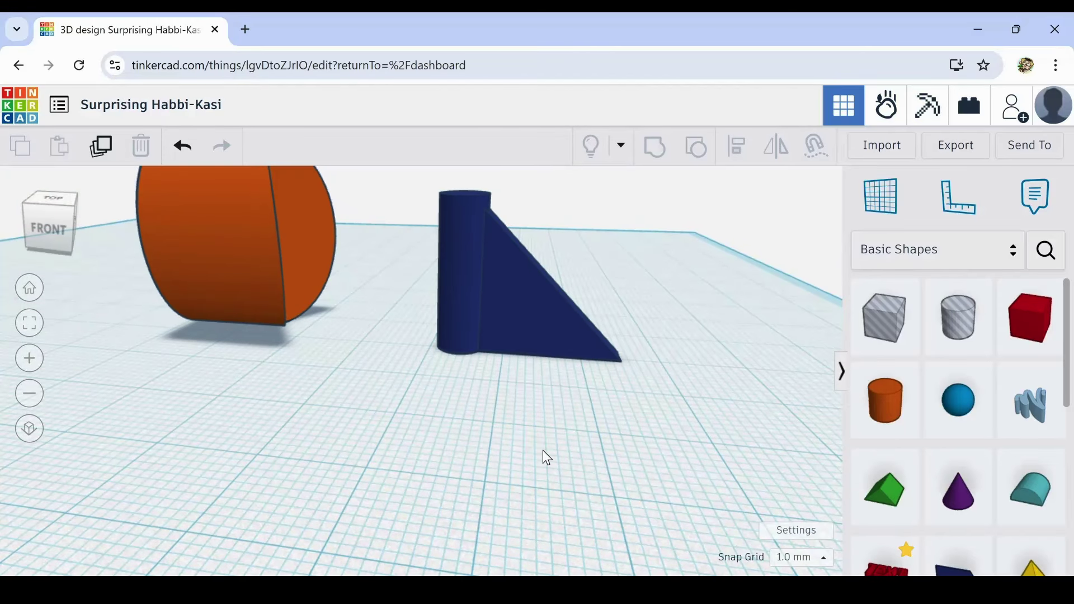
{"action": "mouse_move", "coordinate": [543, 451]}
{"action": "right_mouse_down"}
{"action": "mouse_move", "coordinate": [534, 467]}
{"action": "mouse_move", "coordinate": [505, 470]}
{"action": "mouse_move", "coordinate": [531, 460]}
{"action": "right_mouse_up"}
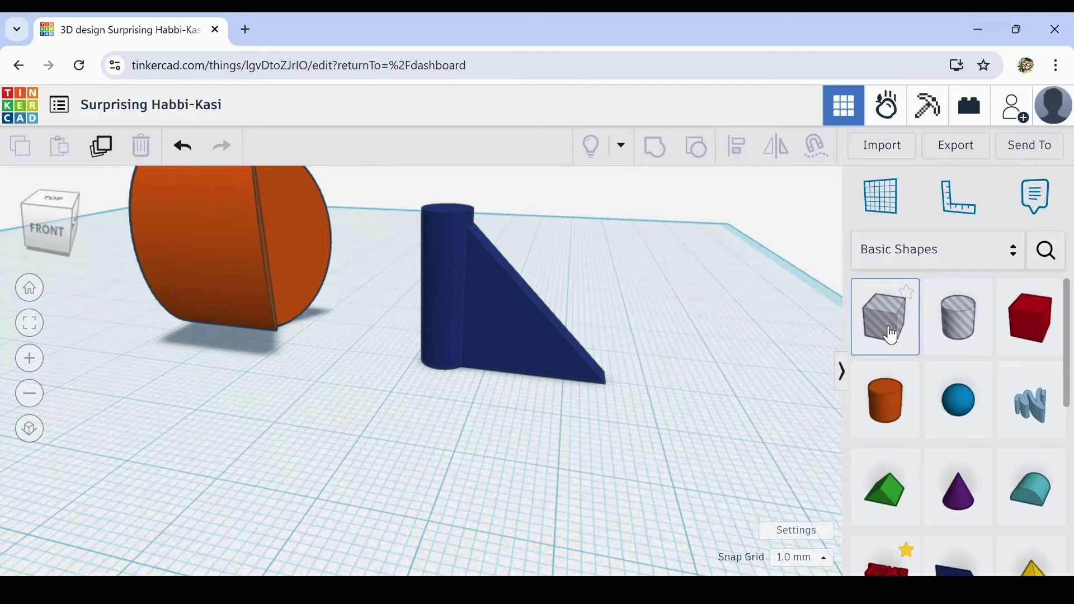
Step: Add a Box hole beside the fin, tilt it onto its edge and move it over the base of the post
{"action": "left_click_drag", "start_coordinate": [892, 330], "coordinate": [342, 353]}
{"action": "left_click_drag", "start_coordinate": [364, 175], "coordinate": [312, 212]}
{"action": "left_click_drag", "start_coordinate": [310, 283], "coordinate": [398, 280]}
Step: Lower the tilted box hole until its sloping face crosses the fin's base, and add the fin to the selection
{"action": "key", "text": "ctrl+Down"}
{"action": "key", "text": "ctrl+Down"}
{"action": "key", "text": "ctrl+Down"}
{"action": "key", "text": "ctrl+Down"}
{"action": "key", "text": "ctrl+Down"}
{"action": "key", "text": "ctrl+Down"}
{"action": "key", "text": "ctrl+Down"}
{"action": "key", "text": "ctrl+Down"}
{"action": "key", "text": "ctrl+Down"}
{"action": "key", "text": "ctrl+Down"}
{"action": "key", "text": "ctrl+Down"}
{"action": "key", "text": "ctrl+Down"}
{"action": "key", "text": "ctrl+Down"}
{"action": "key", "text": "ctrl+Down"}
{"action": "key", "text": "ctrl+Down"}
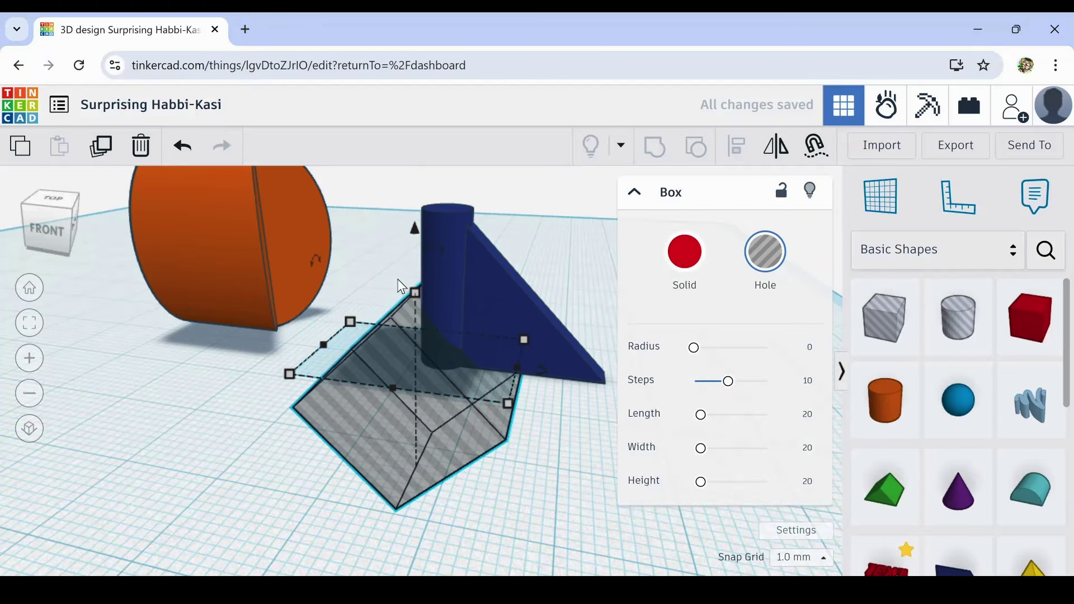
{"action": "key", "text": "ctrl+Up"}
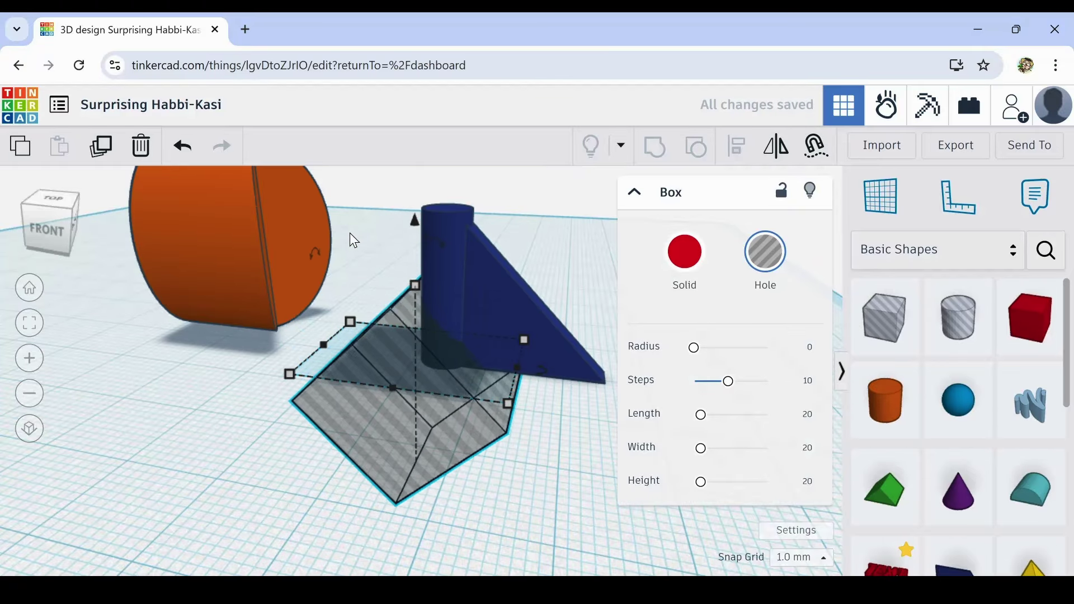
{"action": "key", "text": "ctrl+Up"}
{"action": "key", "text": "ctrl+Up"}
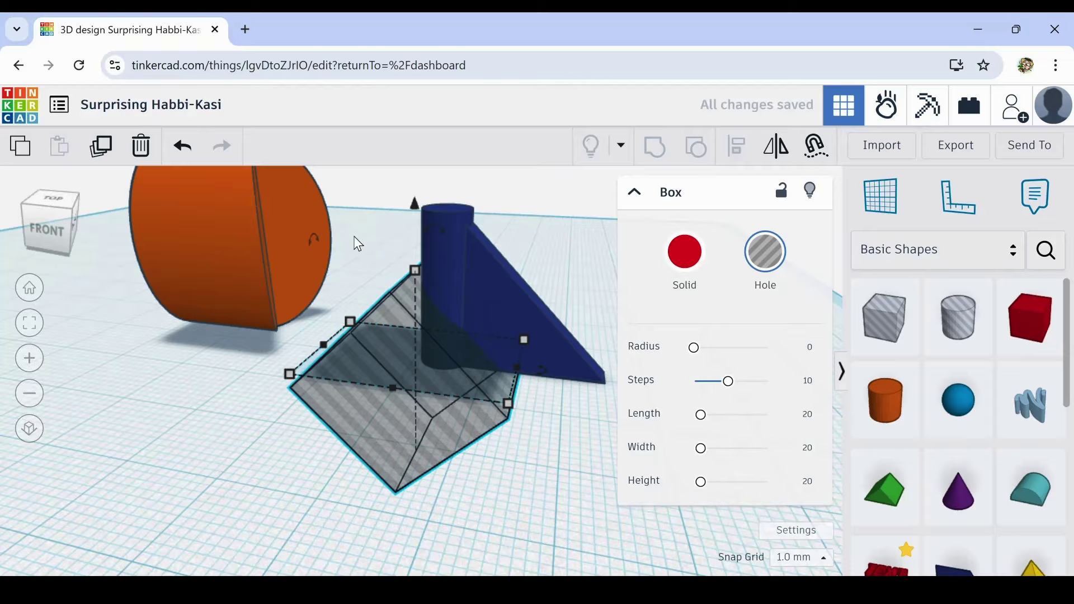
{"action": "key", "text": "ctrl+Down"}
{"action": "key", "text": "ctrl+Up"}
{"action": "key", "text": "ctrl+Up"}
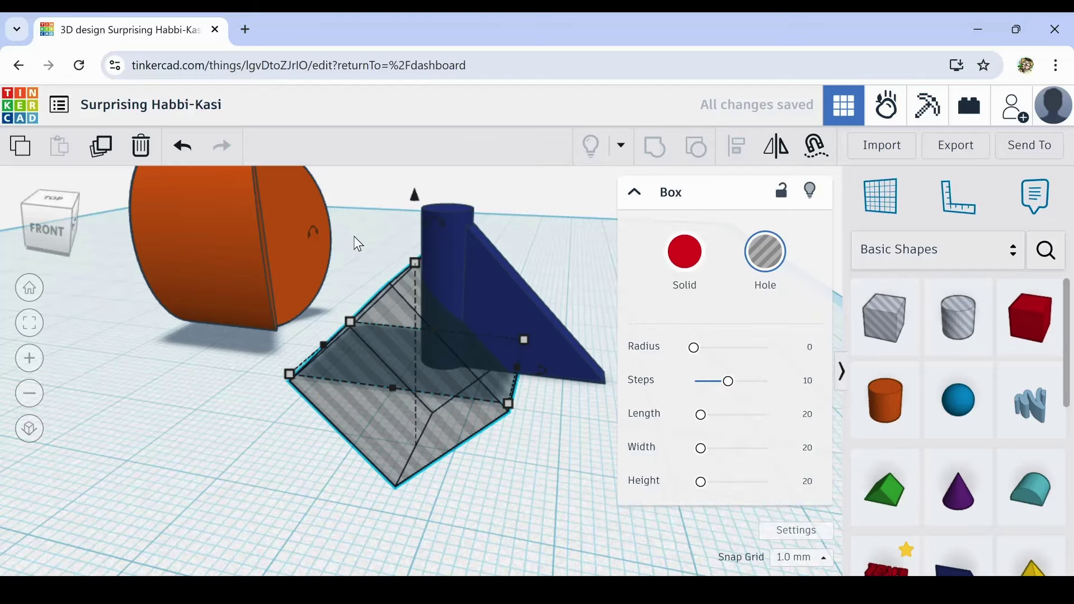
{"action": "left_click", "coordinate": [456, 294], "text": "shift"}
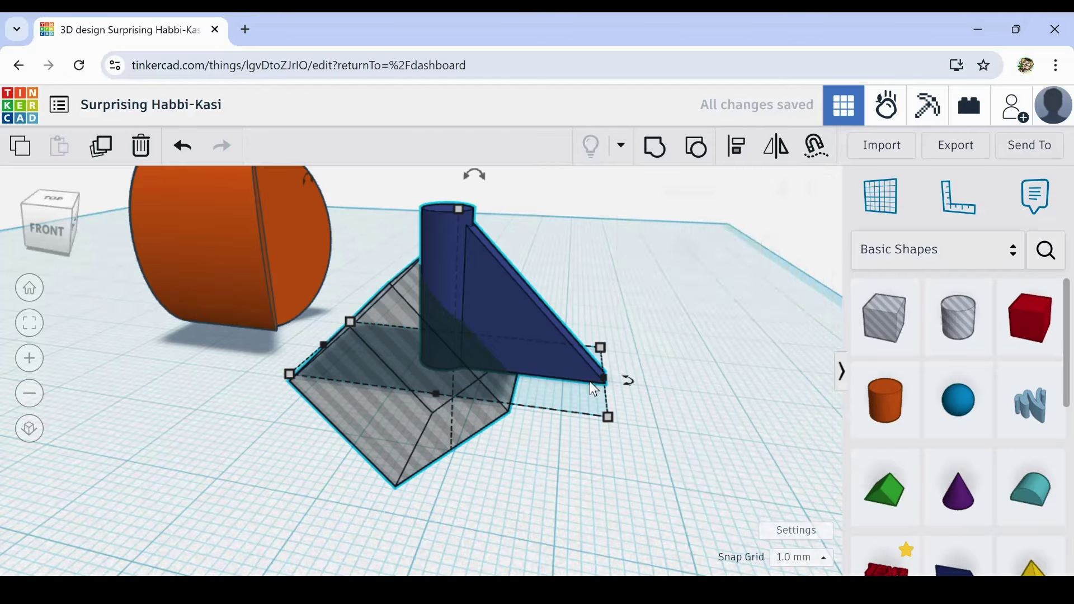
Step: Group the fin with the tilted box hole to trim its base, and move the fin into the cylinder's roof-cut end
{"action": "left_click", "coordinate": [658, 149]}
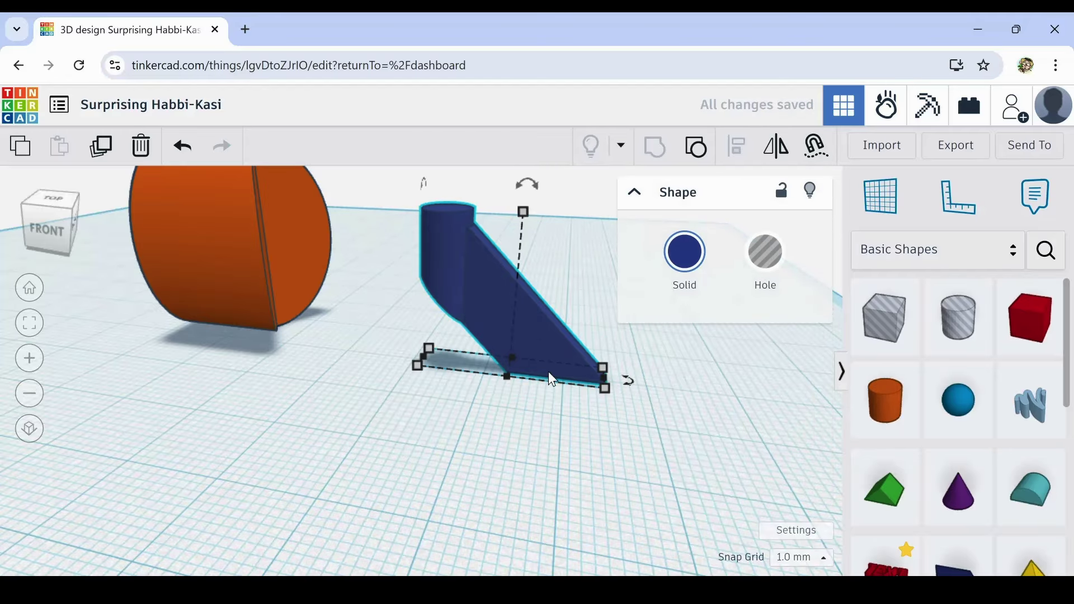
{"action": "right_click_drag", "start_coordinate": [548, 376], "coordinate": [461, 456]}
{"action": "right_click_drag", "start_coordinate": [531, 313], "coordinate": [523, 361]}
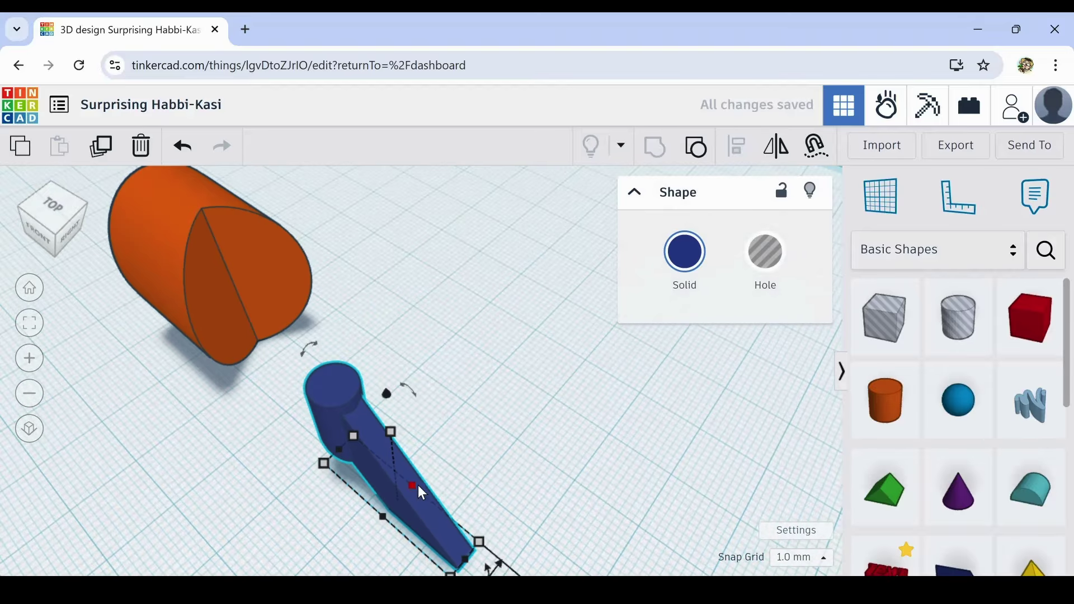
{"action": "left_click_drag", "start_coordinate": [416, 507], "coordinate": [287, 350]}
{"action": "right_click_drag", "start_coordinate": [210, 425], "coordinate": [315, 439]}
{"action": "right_click_drag", "start_coordinate": [412, 394], "coordinate": [416, 354]}
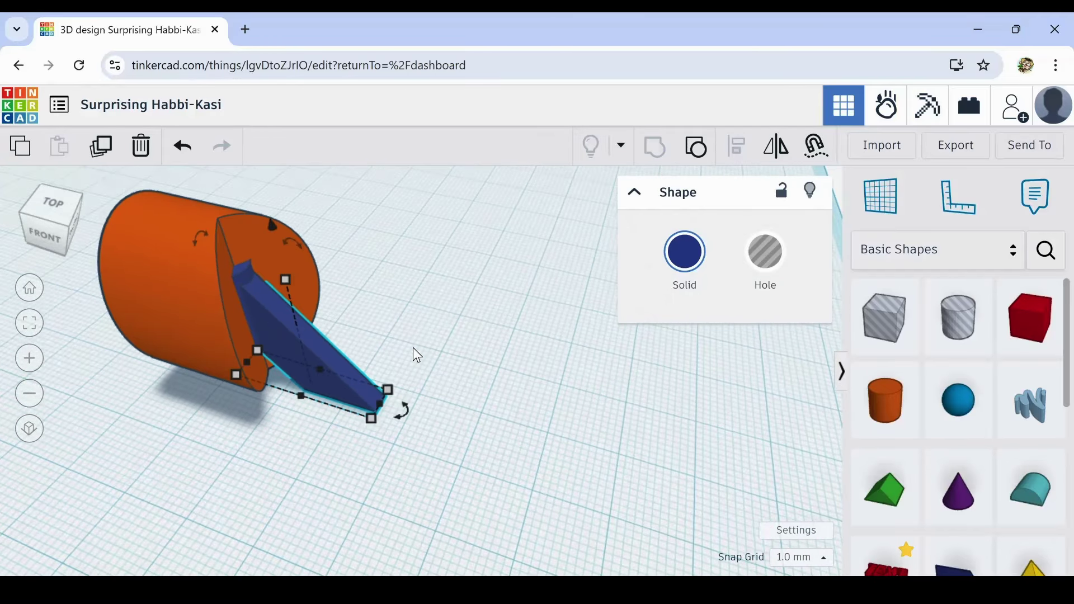
Step: Move the trimmed fin 17 mm back out along the cylinder's axis, clear of the roof-cut end
{"action": "left_click", "coordinate": [401, 331]}
{"action": "left_click", "coordinate": [324, 364]}
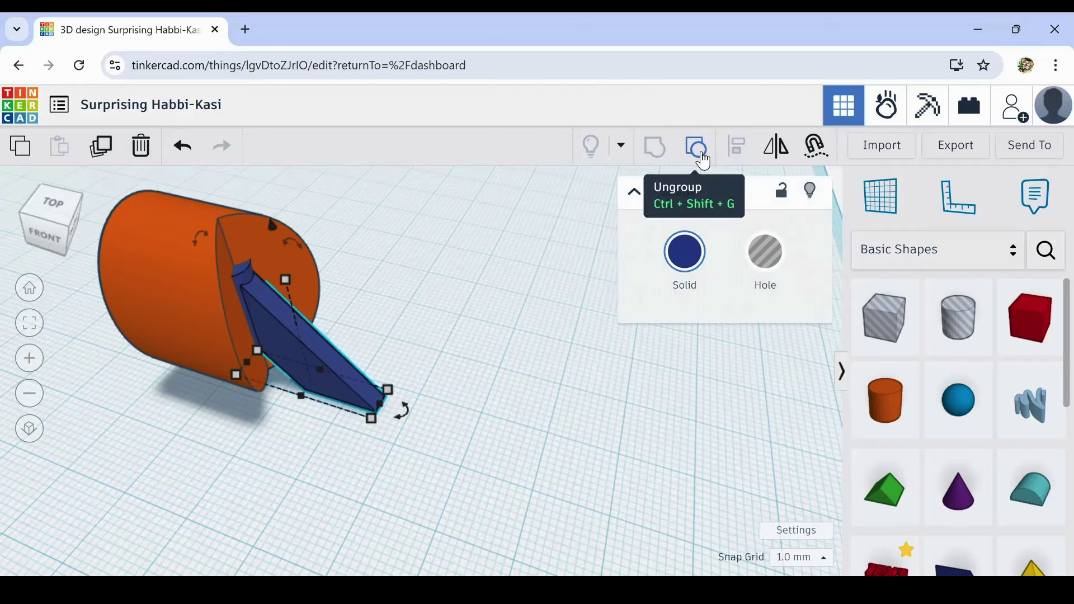
{"action": "left_click_drag", "start_coordinate": [322, 353], "coordinate": [425, 365]}
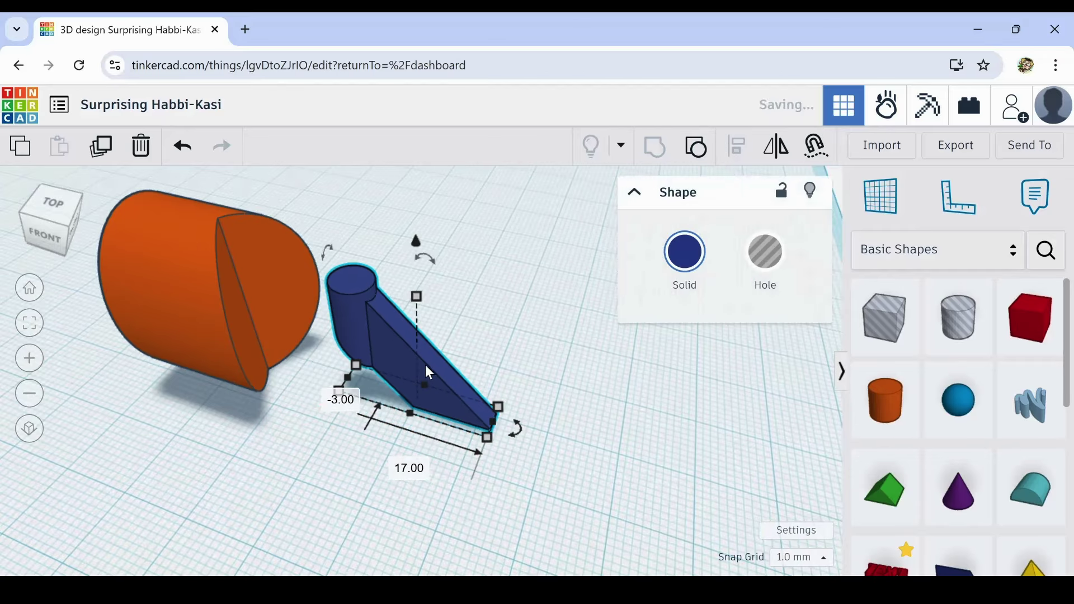
{"action": "left_click", "coordinate": [470, 316]}
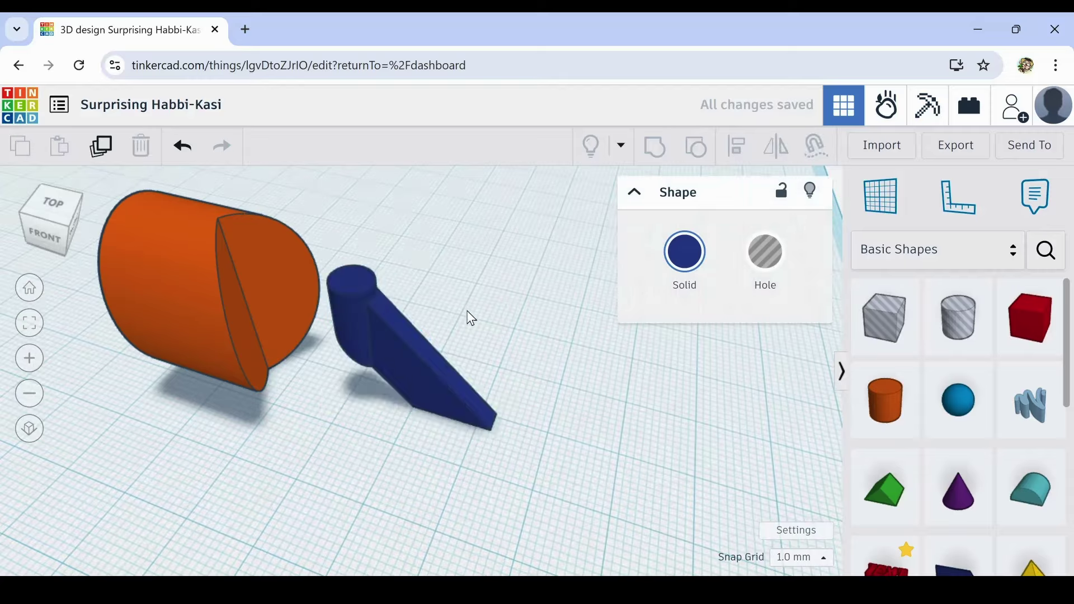
Step: Ungroup the fin completely into the post, the wedge and the tilted box hole
{"action": "left_click", "coordinate": [419, 356]}
{"action": "left_click", "coordinate": [704, 155]}
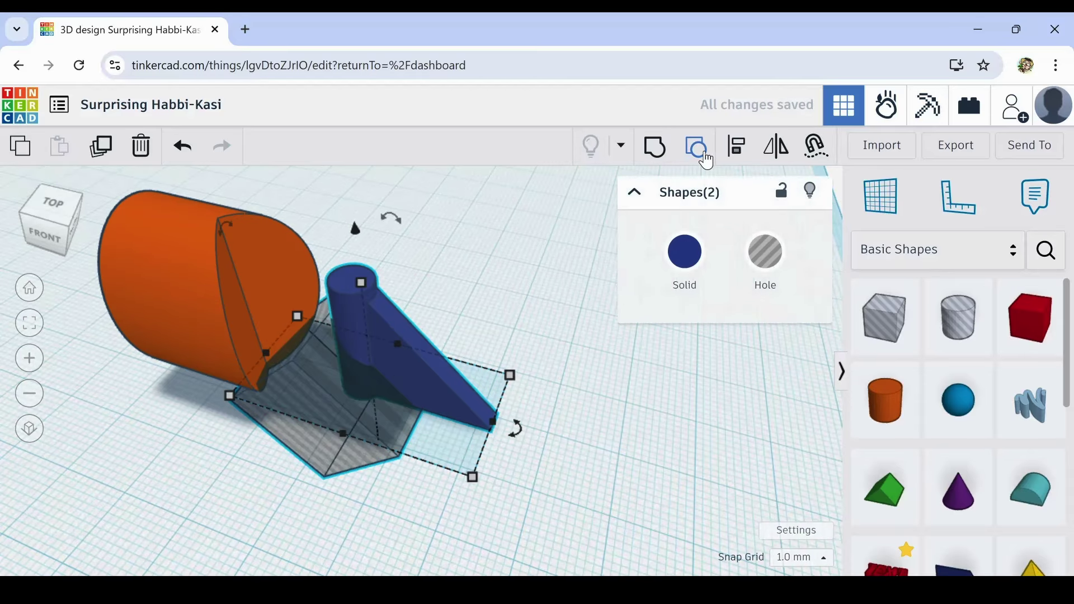
{"action": "left_click", "coordinate": [704, 159]}
{"action": "left_click", "coordinate": [474, 335]}
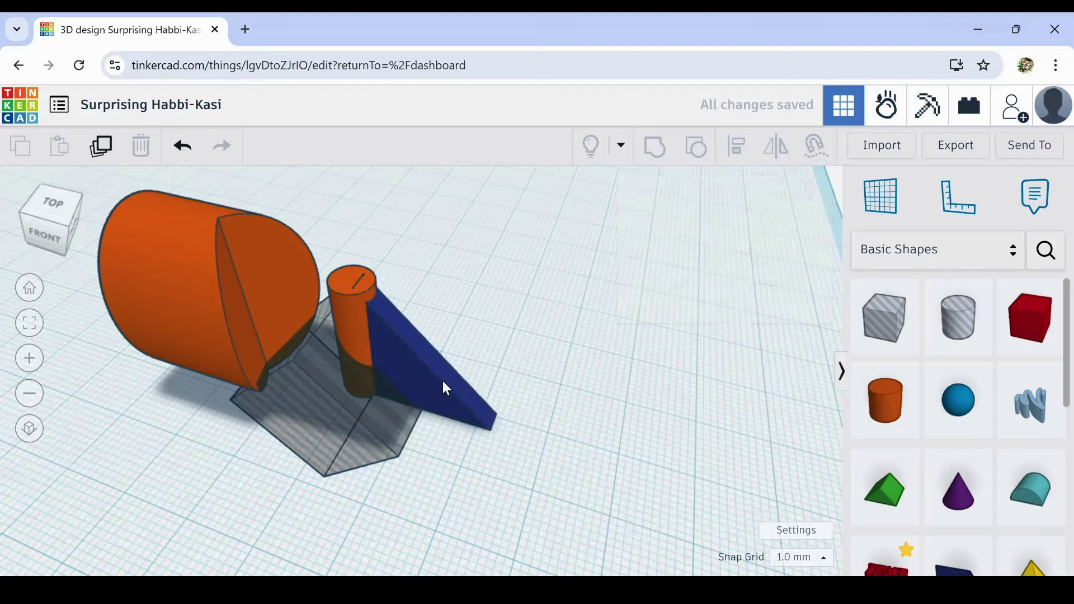
Step: Set the wedge's thickness to 2.5 mm
{"action": "left_click", "coordinate": [446, 387]}
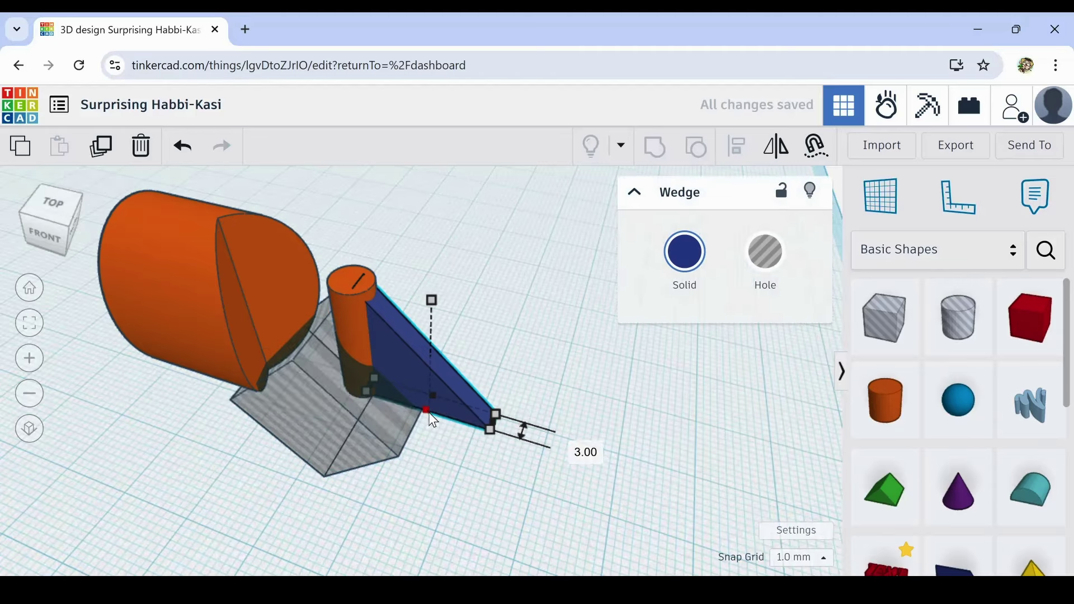
{"action": "left_click_drag", "start_coordinate": [429, 413], "coordinate": [439, 407]}
{"action": "right_click_drag", "start_coordinate": [438, 439], "coordinate": [395, 415]}
{"action": "mouse_move", "coordinate": [399, 401]}
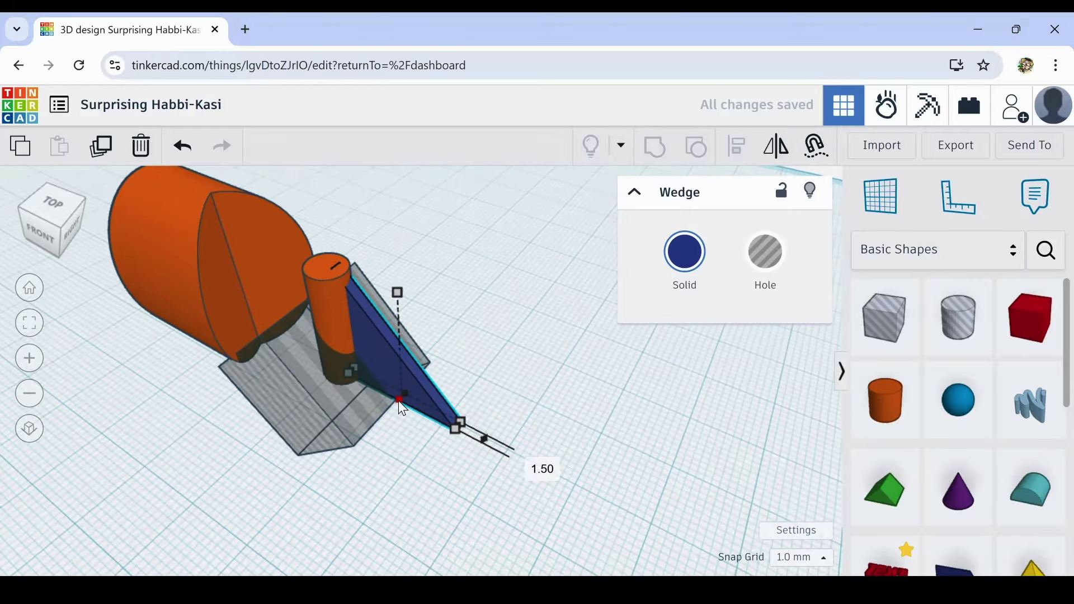
{"action": "left_click_drag", "start_coordinate": [399, 405], "coordinate": [412, 403]}
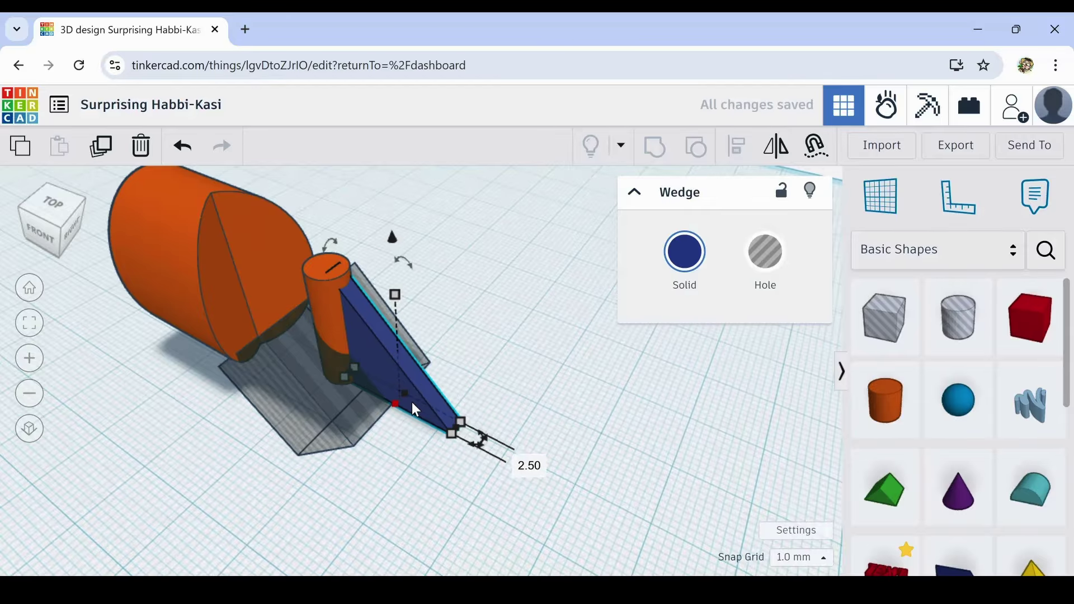
Step: Select the post along with the resized wedge and align their centres across the wedge's thickness
{"action": "left_click", "coordinate": [330, 296], "text": "shift"}
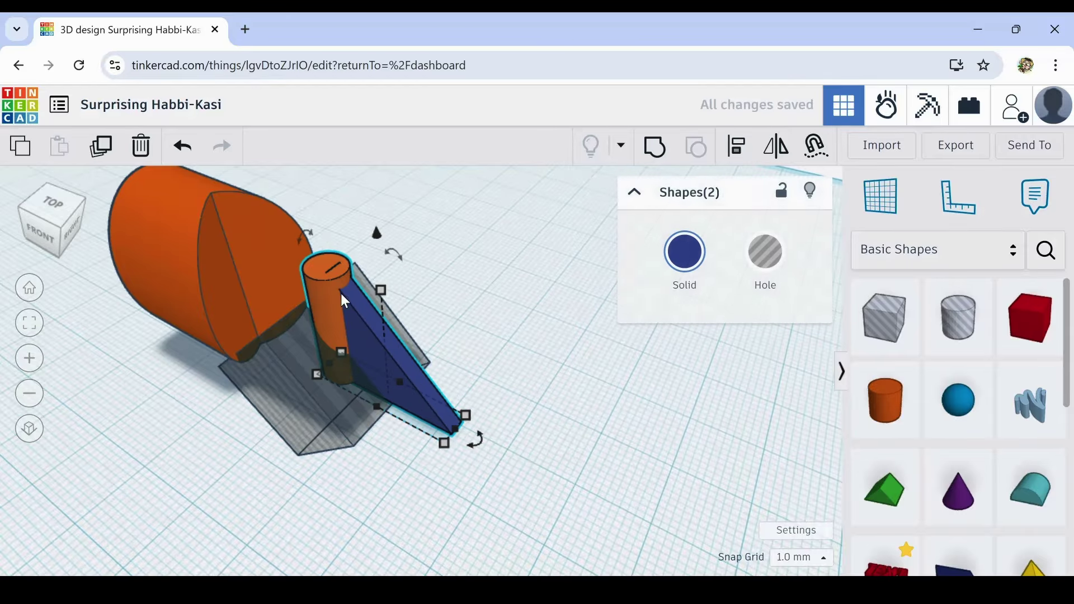
{"action": "left_click", "coordinate": [740, 154]}
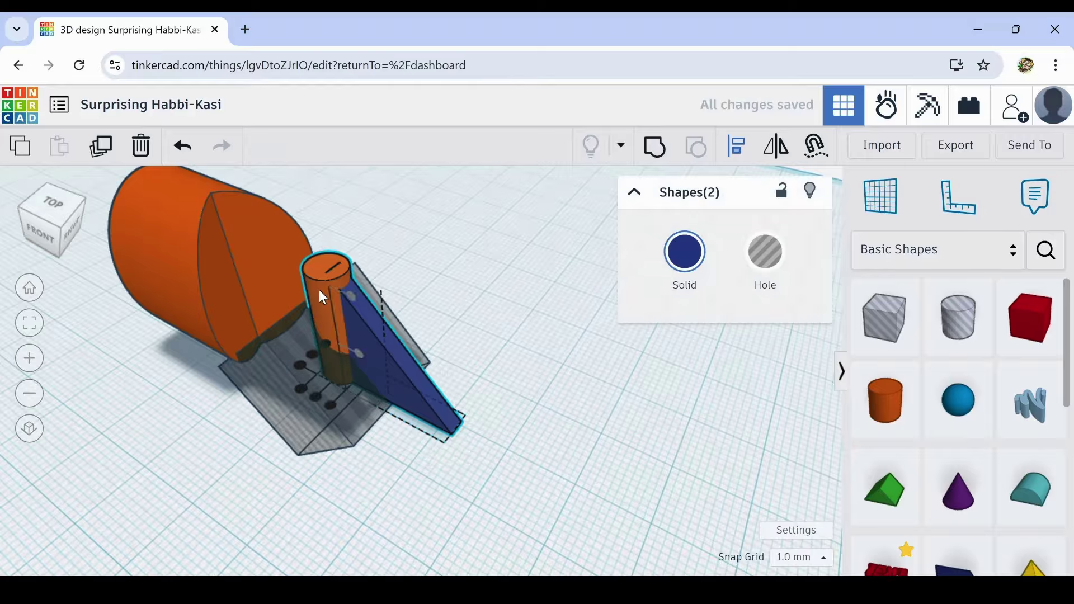
{"action": "left_click", "coordinate": [311, 351]}
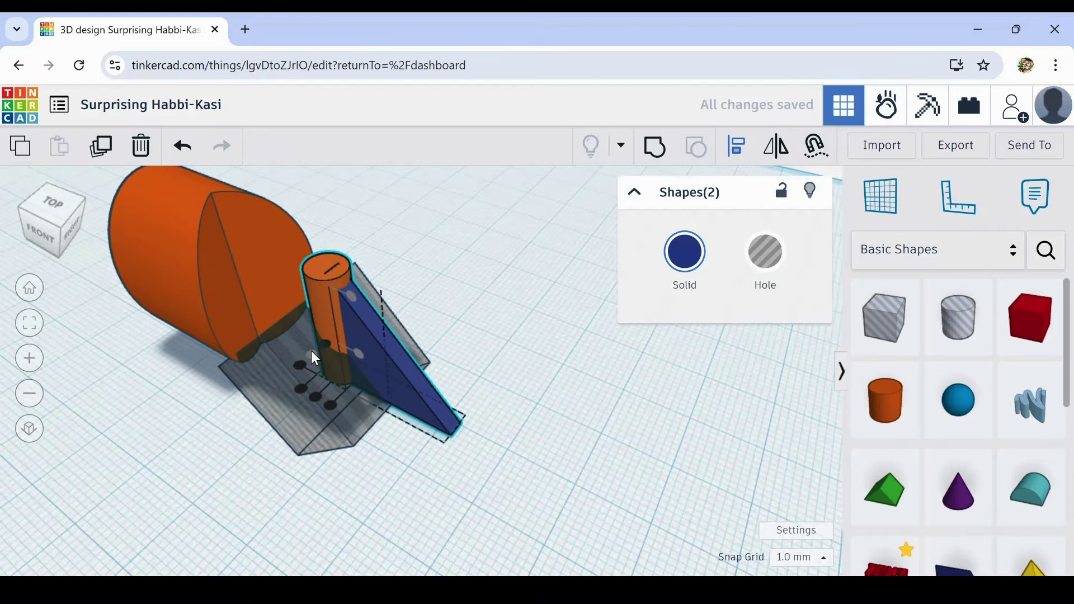
Step: Group the post, the wedge and the tilted box hole so the fin's base is trimmed at an angle
{"action": "right_click_drag", "start_coordinate": [477, 332], "coordinate": [532, 283]}
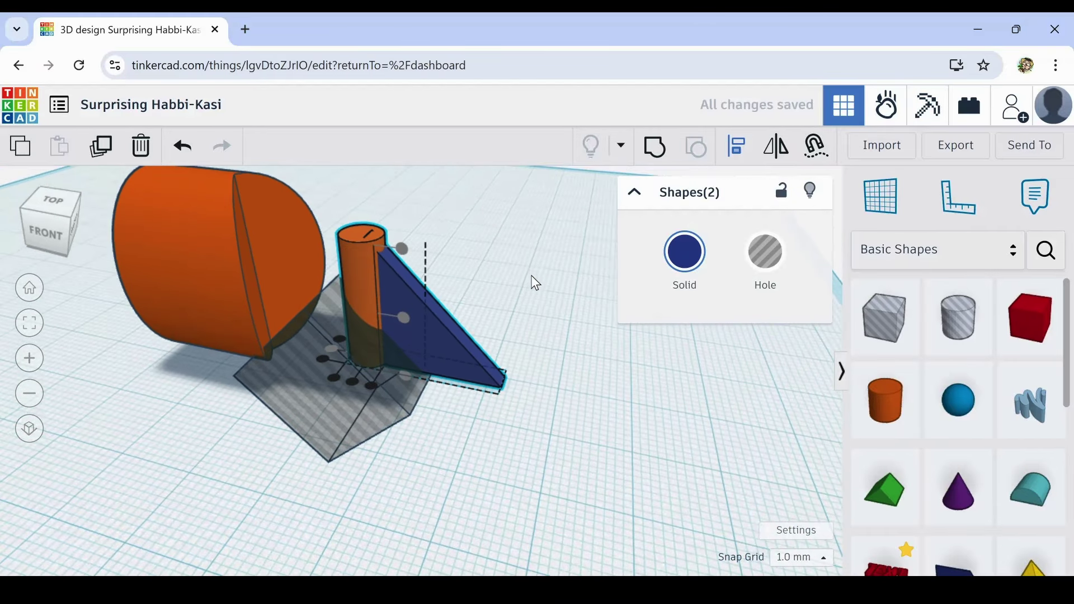
{"action": "left_click_drag", "start_coordinate": [523, 270], "coordinate": [366, 421]}
{"action": "left_click", "coordinate": [653, 148]}
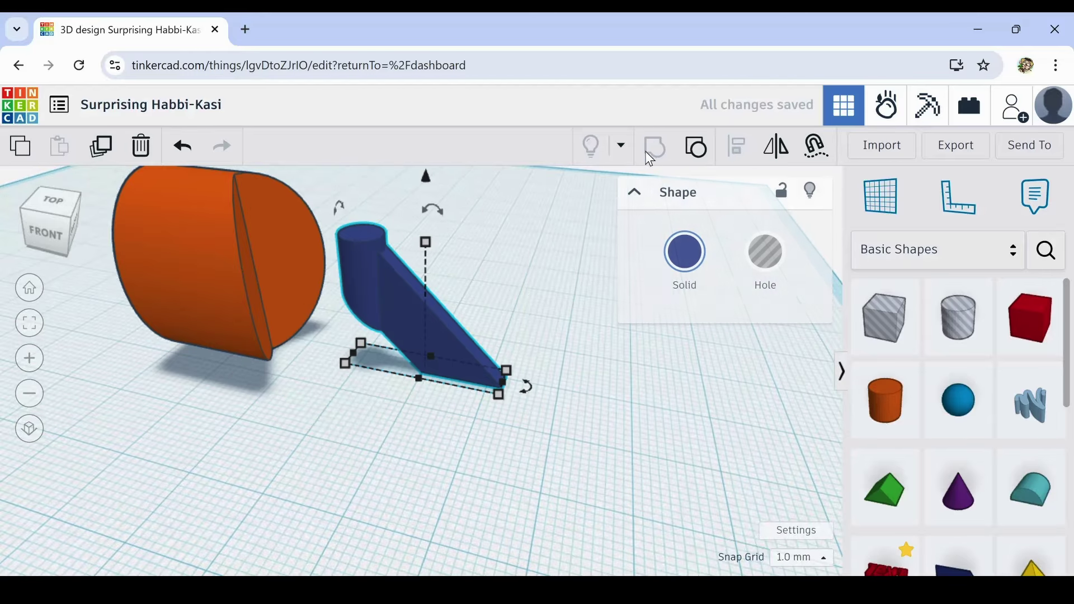
Step: Select the fin and the large cylinder together and align their centres across the cylinder's width
{"action": "right_click_drag", "start_coordinate": [511, 240], "coordinate": [339, 376]}
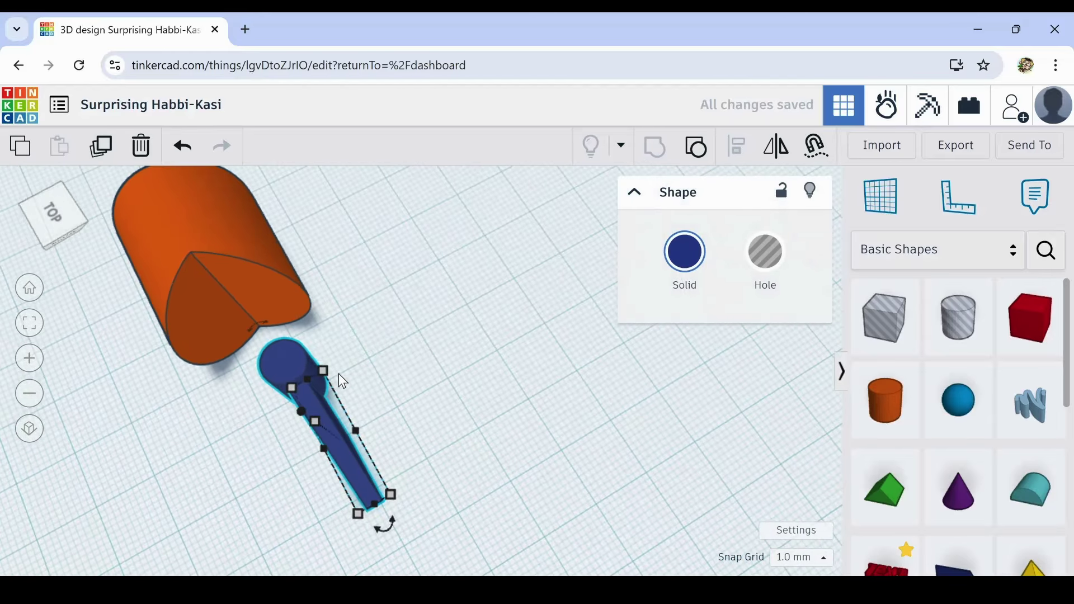
{"action": "left_click_drag", "start_coordinate": [378, 299], "coordinate": [237, 444]}
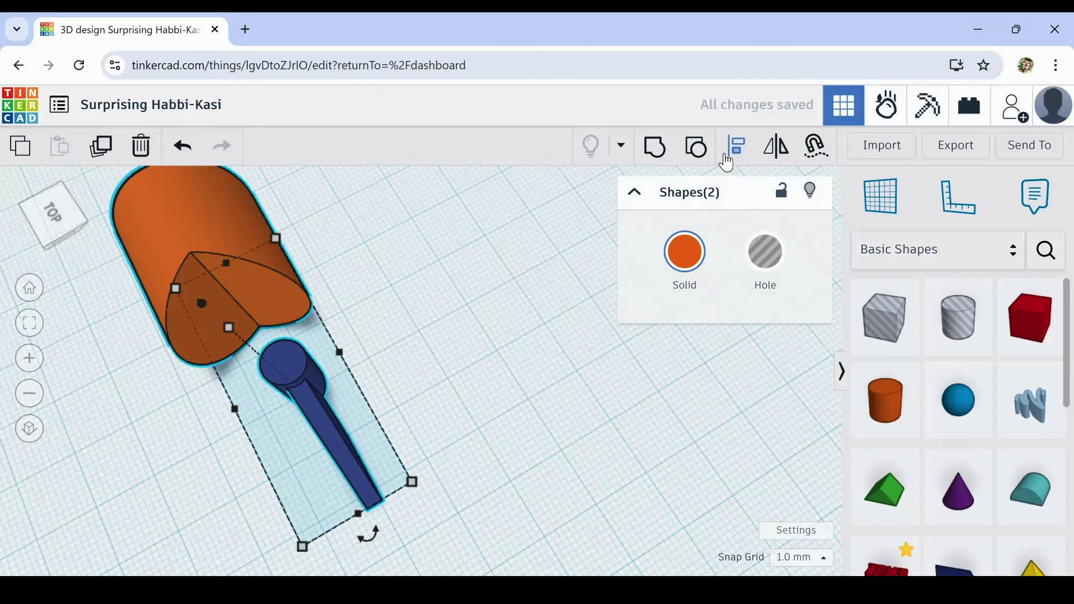
{"action": "left_click", "coordinate": [732, 160]}
{"action": "left_click", "coordinate": [367, 530]}
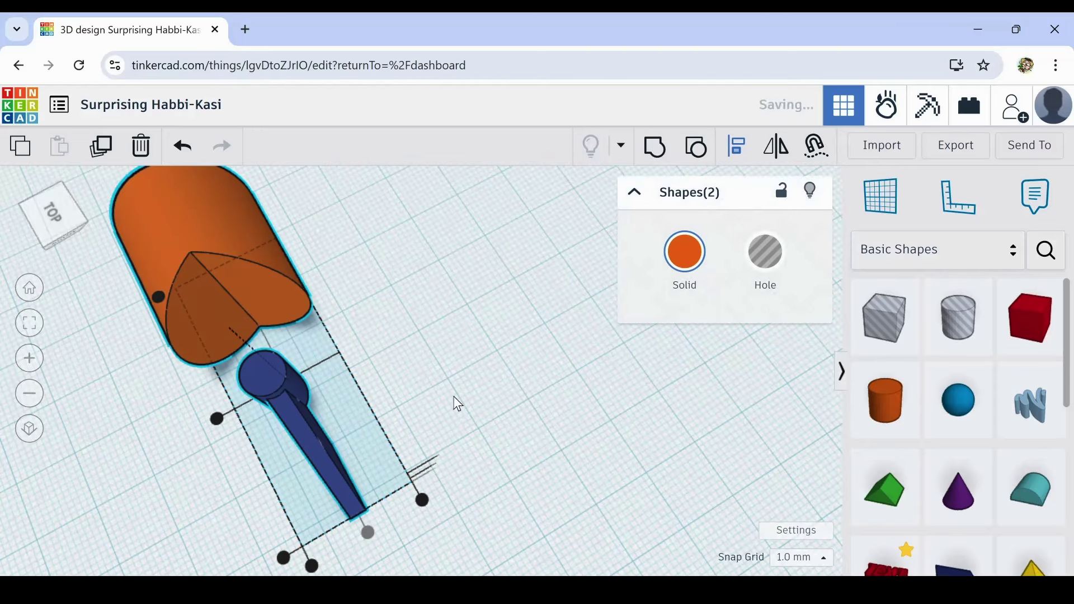
Step: Move only the fin along the cylinder's axis until its post sits inside the roof-cut end
{"action": "left_click", "coordinate": [455, 402]}
{"action": "left_click", "coordinate": [276, 371]}
{"action": "key", "text": "shift+Up"}
{"action": "key", "text": "shift+Up"}
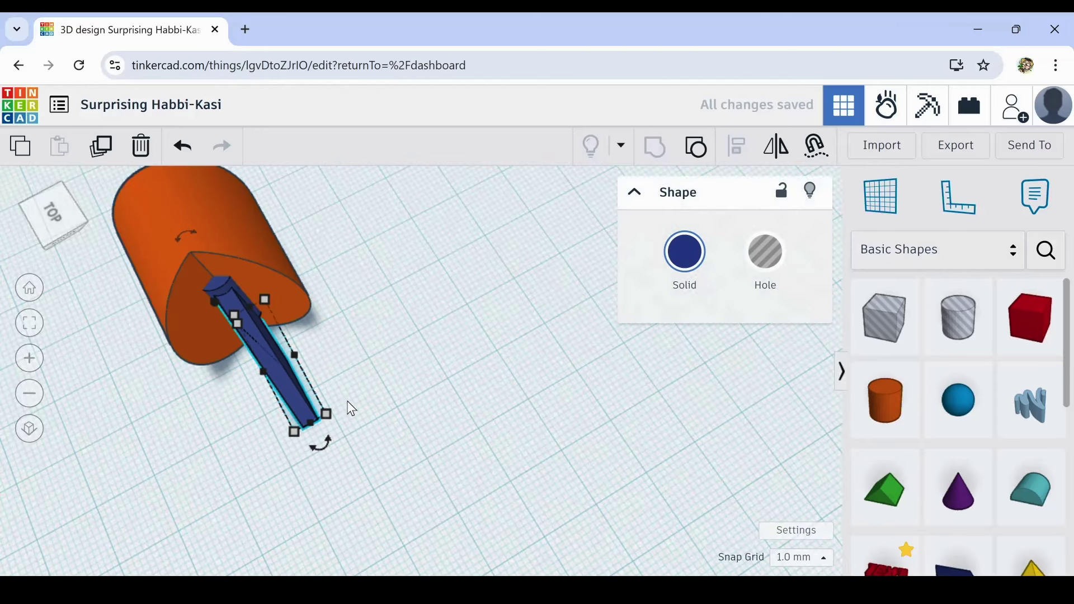
{"action": "right_click_drag", "start_coordinate": [353, 407], "coordinate": [427, 338]}
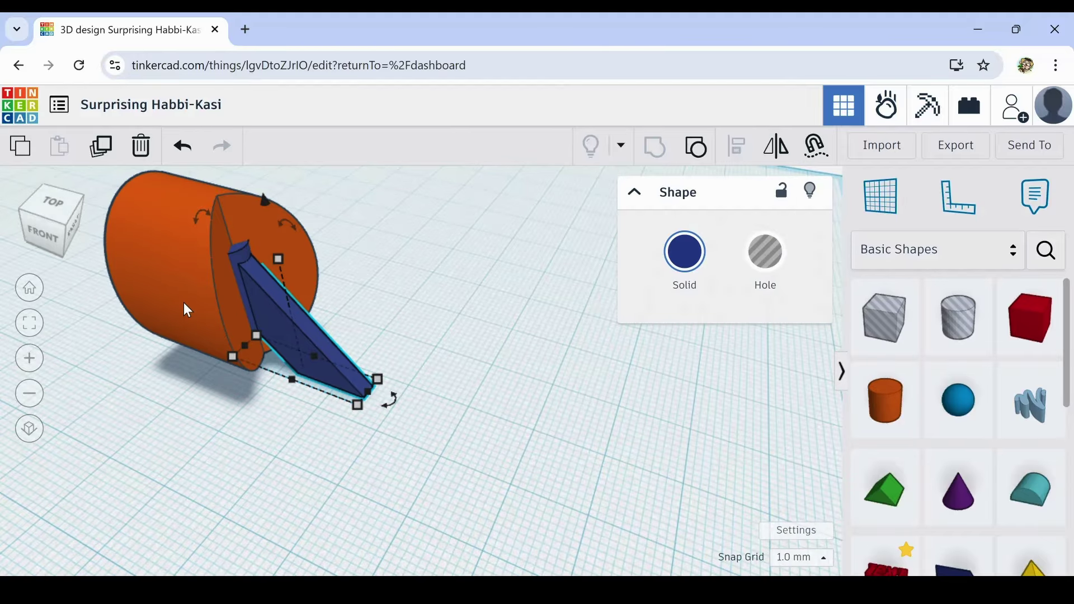
Step: Duplicate the large cylinder and offset the copy along its axis, away from the fin
{"action": "right_click_drag", "start_coordinate": [185, 304], "coordinate": [221, 356]}
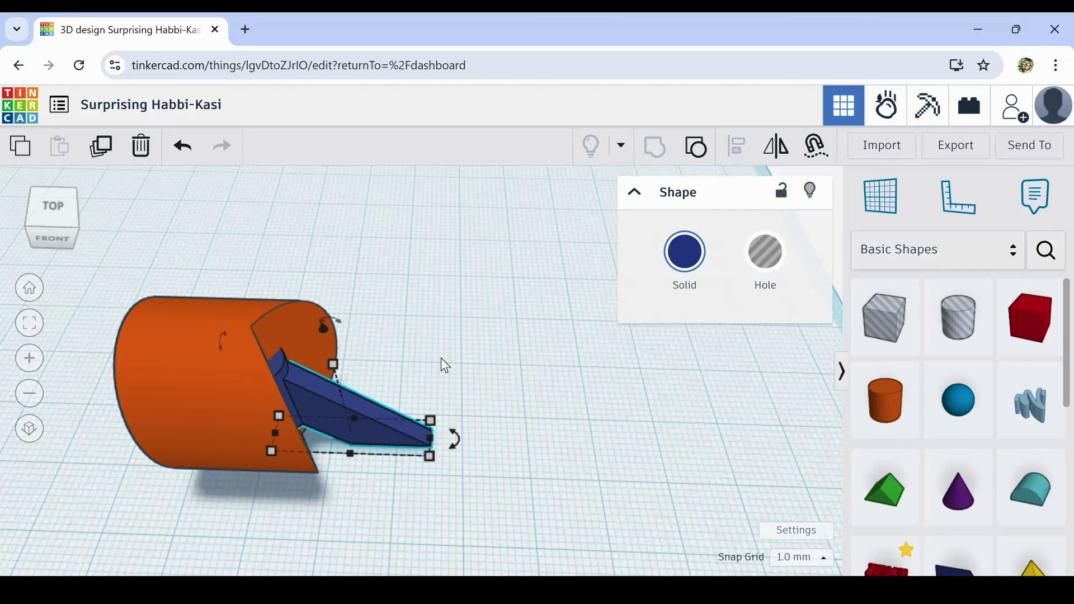
{"action": "middle_click_drag", "start_coordinate": [472, 324], "coordinate": [492, 305]}
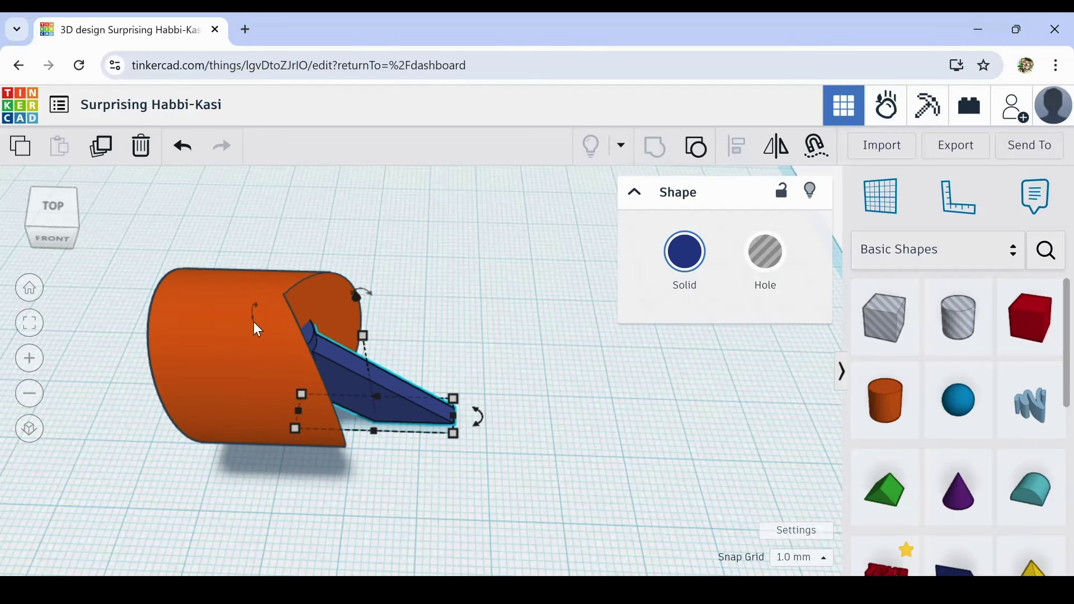
{"action": "left_click", "coordinate": [240, 313]}
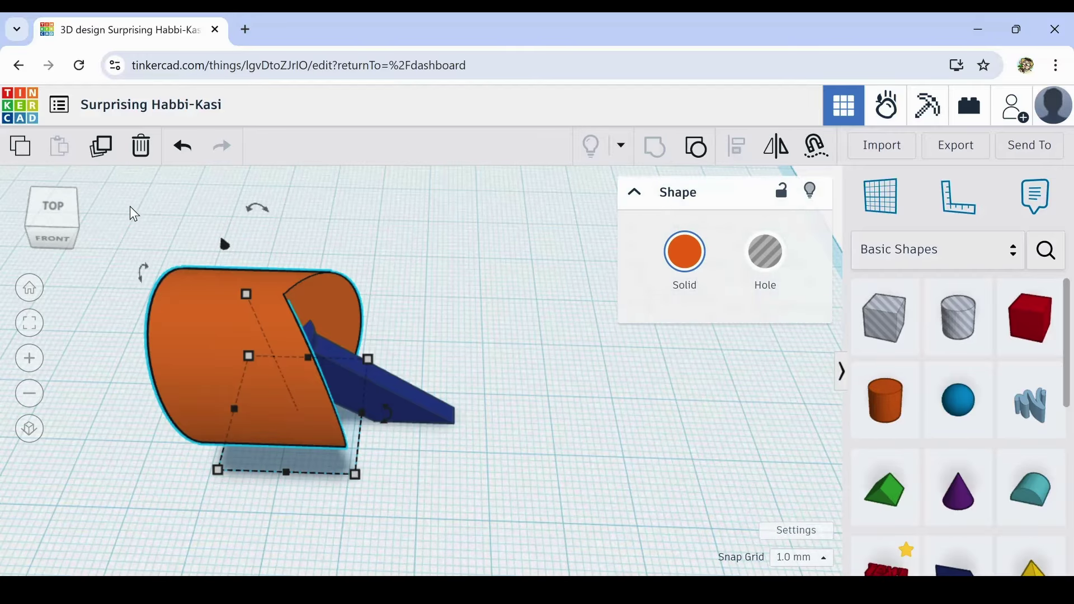
{"action": "left_click", "coordinate": [106, 159]}
{"action": "left_click", "coordinate": [107, 160]}
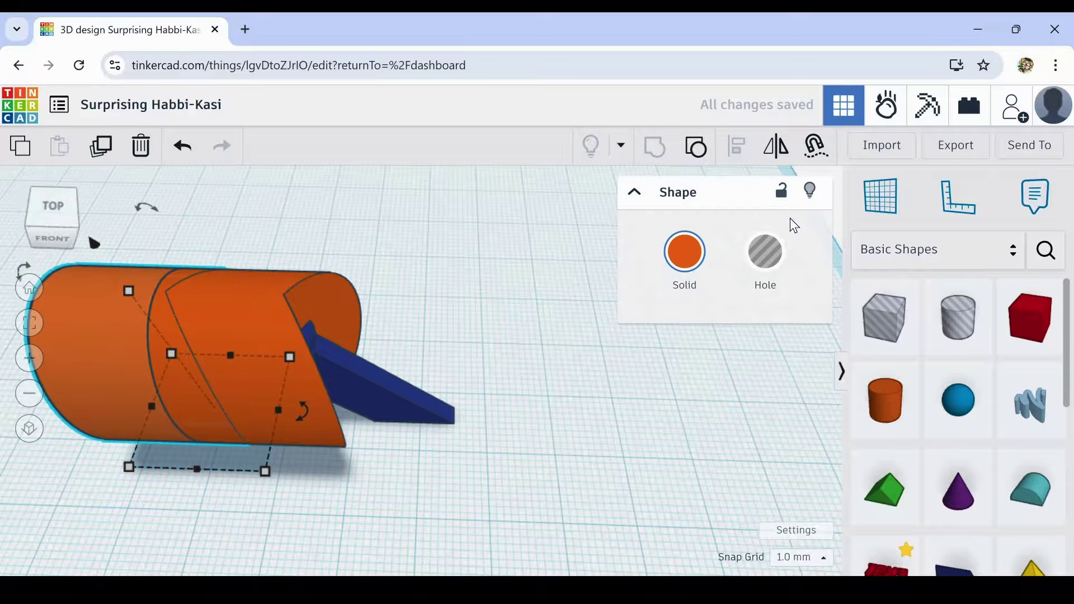
Step: Turn the offset copy into a hole and group it with the cylinder to cut away the cylinder's back
{"action": "left_click", "coordinate": [764, 258]}
{"action": "right_click_drag", "start_coordinate": [472, 376], "coordinate": [543, 344]}
{"action": "left_click", "coordinate": [274, 298], "text": "shift"}
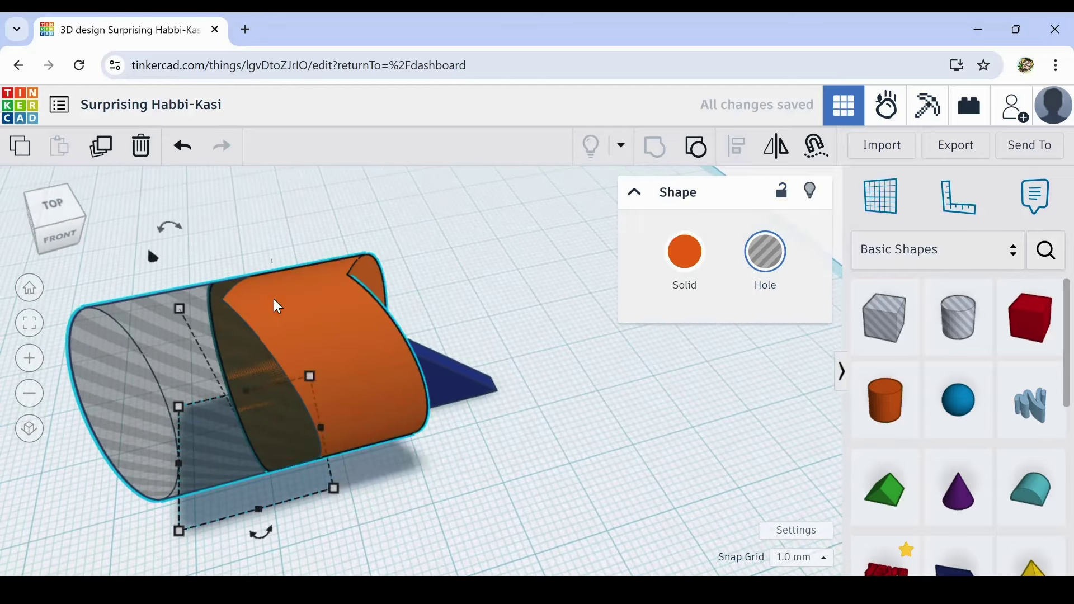
{"action": "left_click", "coordinate": [652, 160]}
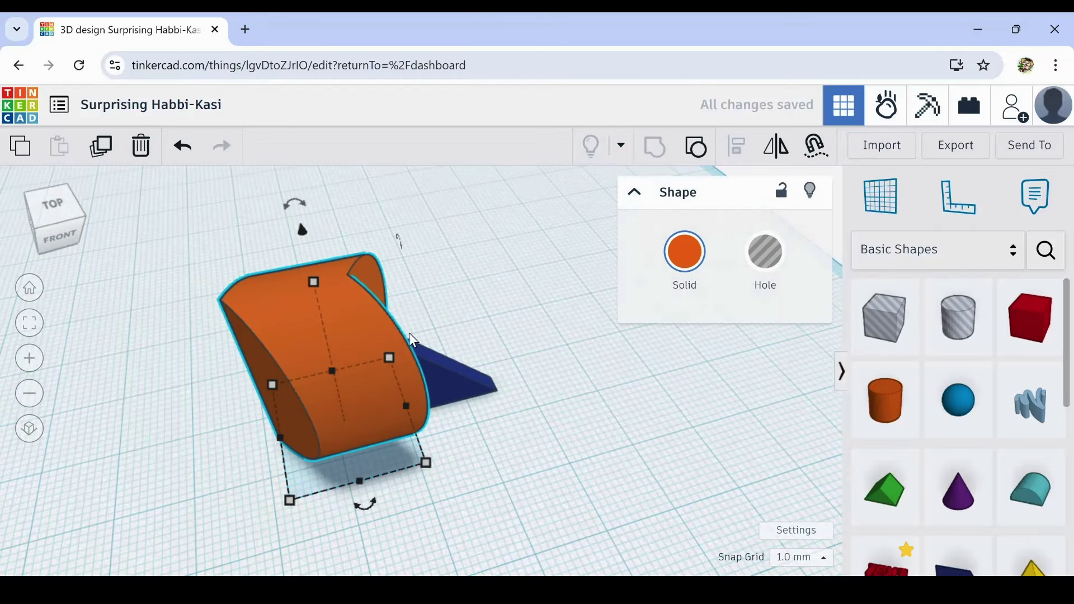
{"action": "right_click_drag", "start_coordinate": [302, 300], "coordinate": [208, 343]}
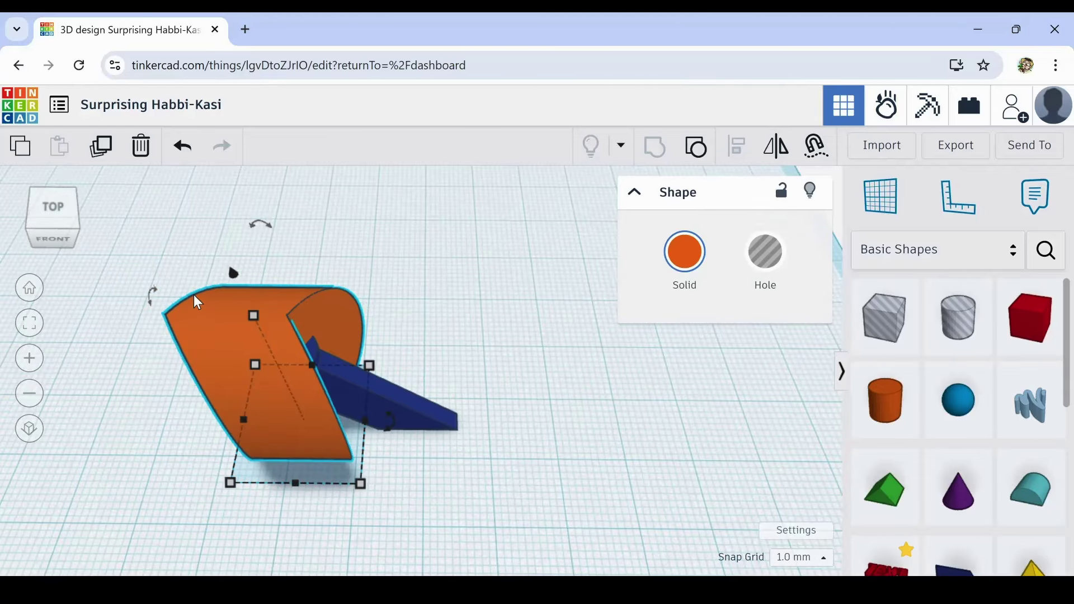
{"action": "key", "text": "f"}
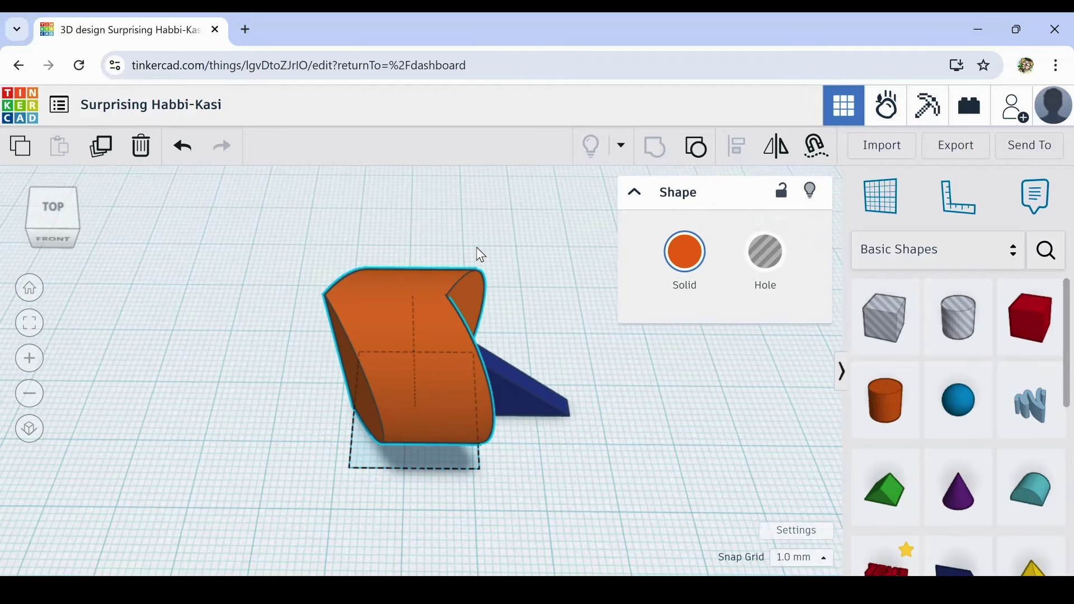
Step: Undo the back cut and its hole copy, and delete another copy pulled out of the cylinder
{"action": "left_click", "coordinate": [180, 147]}
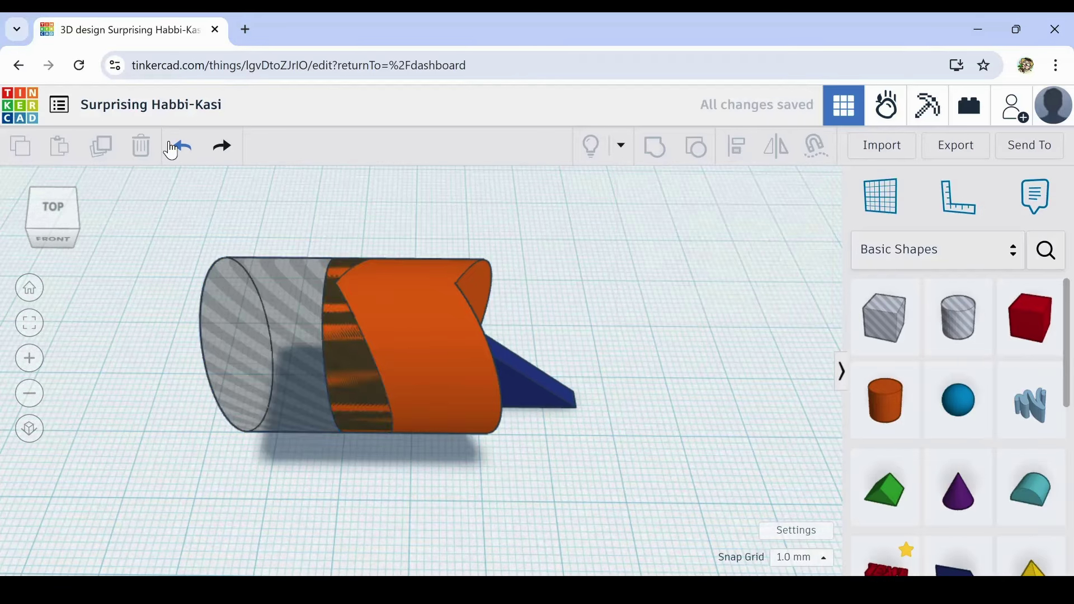
{"action": "left_click", "coordinate": [174, 148]}
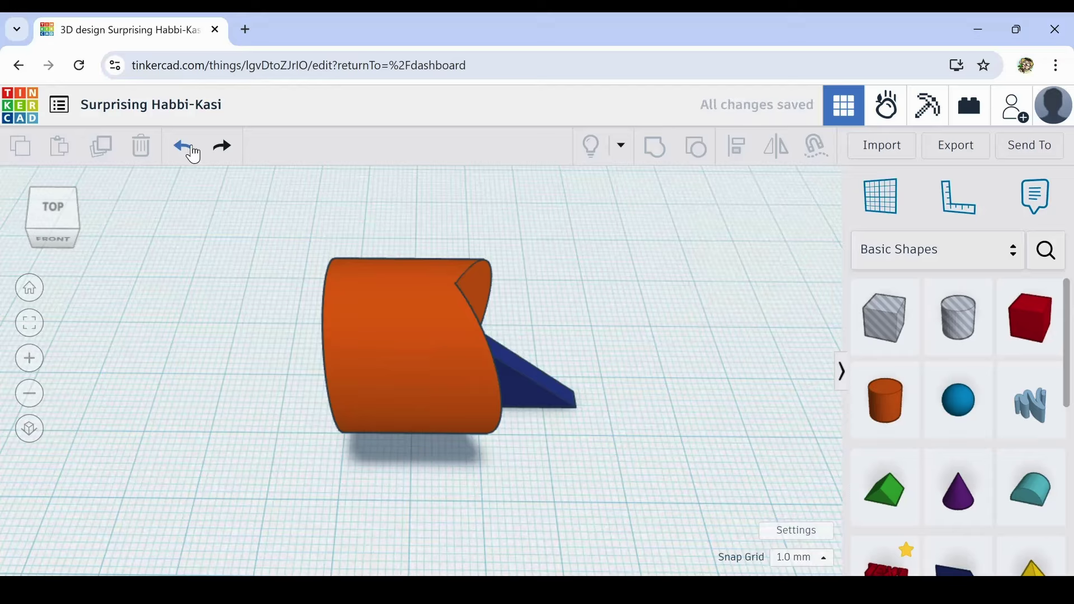
{"action": "left_click_drag", "start_coordinate": [354, 300], "coordinate": [100, 286], "text": "alt"}
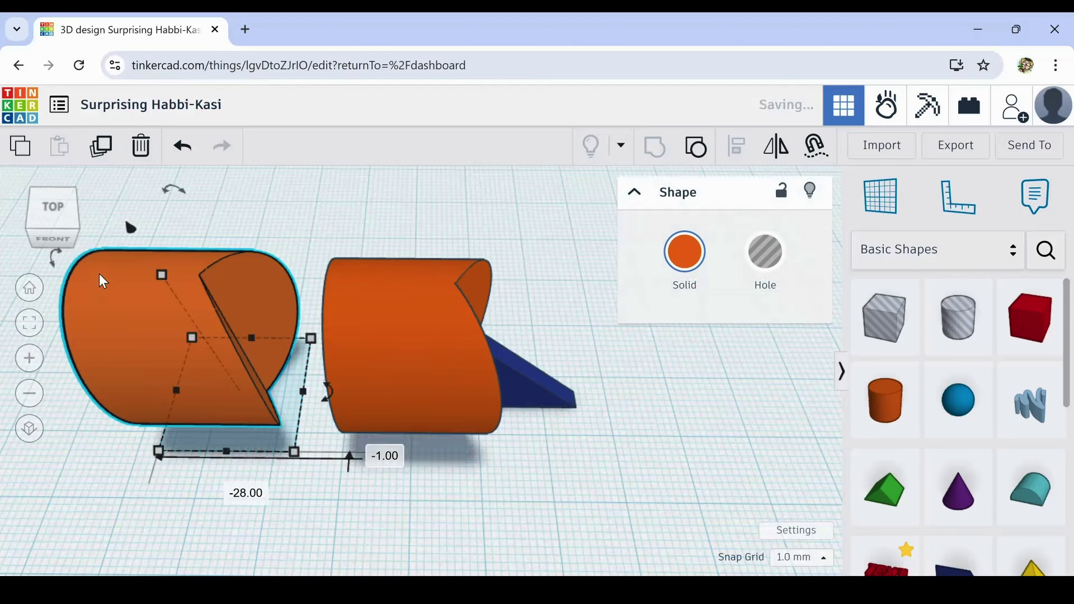
{"action": "left_click", "coordinate": [142, 159]}
Step: Duplicate the large cylinder in place and shift the copy along its axis away from the fin, leaving the two partly overlapping
{"action": "left_click", "coordinate": [426, 315]}
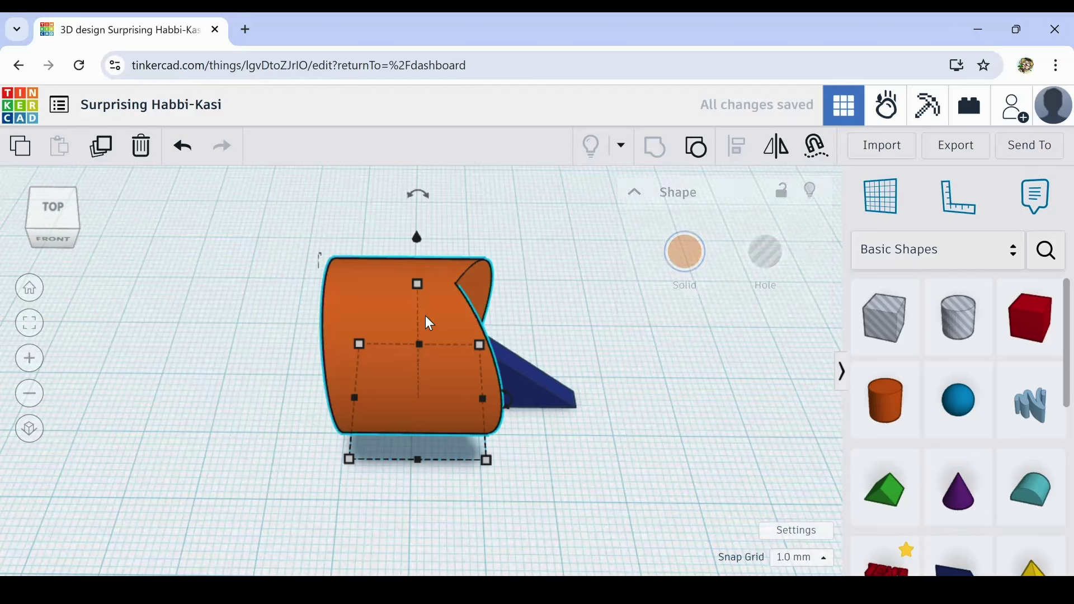
{"action": "left_click", "coordinate": [101, 147]}
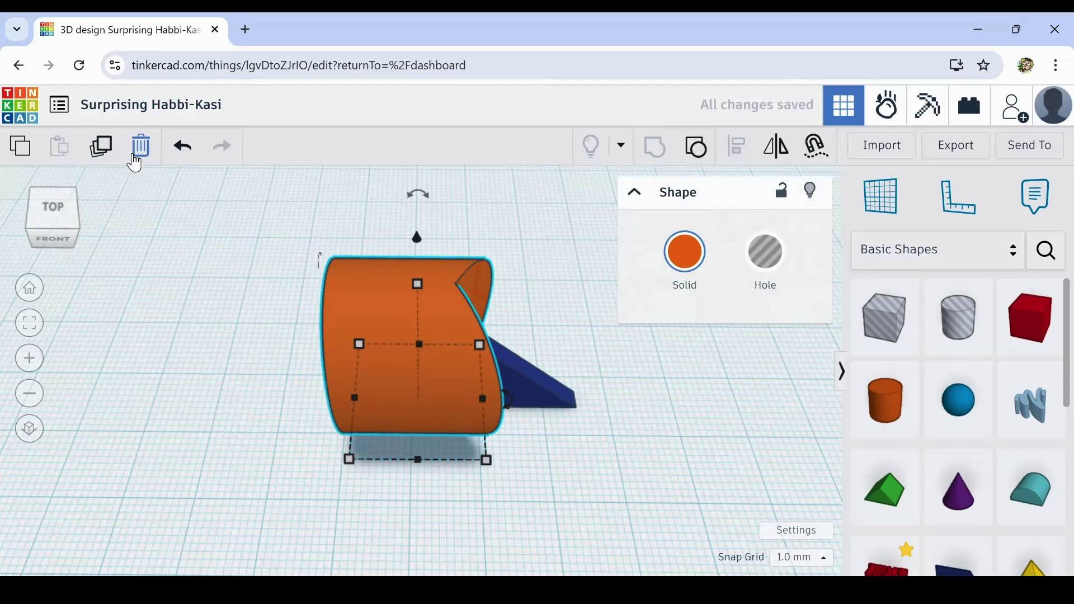
{"action": "key", "text": "Left"}
{"action": "key", "text": "Left"}
{"action": "key", "text": "Left"}
{"action": "key", "text": "Left"}
{"action": "key", "text": "Left"}
{"action": "key", "text": "Left"}
{"action": "key", "text": "Left"}
{"action": "key", "text": "Left"}
{"action": "key", "text": "Left"}
{"action": "key", "text": "Left"}
{"action": "key", "text": "Left"}
{"action": "key", "text": "Left"}
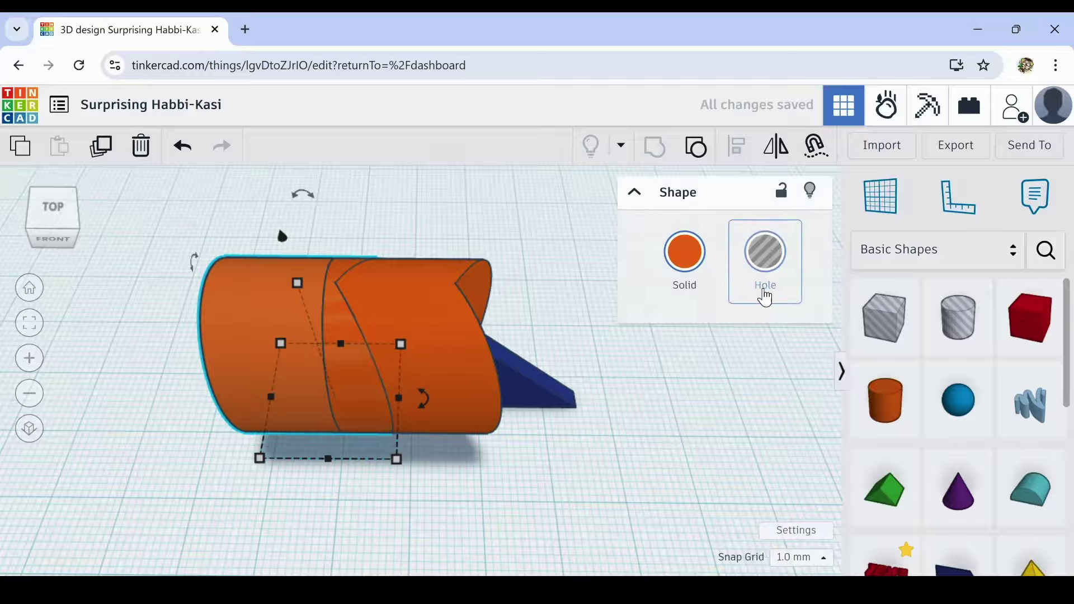
Step: Turn the offset cylinder copy into a hole and group it with the large cylinder to cut away its back
{"action": "left_click", "coordinate": [775, 268]}
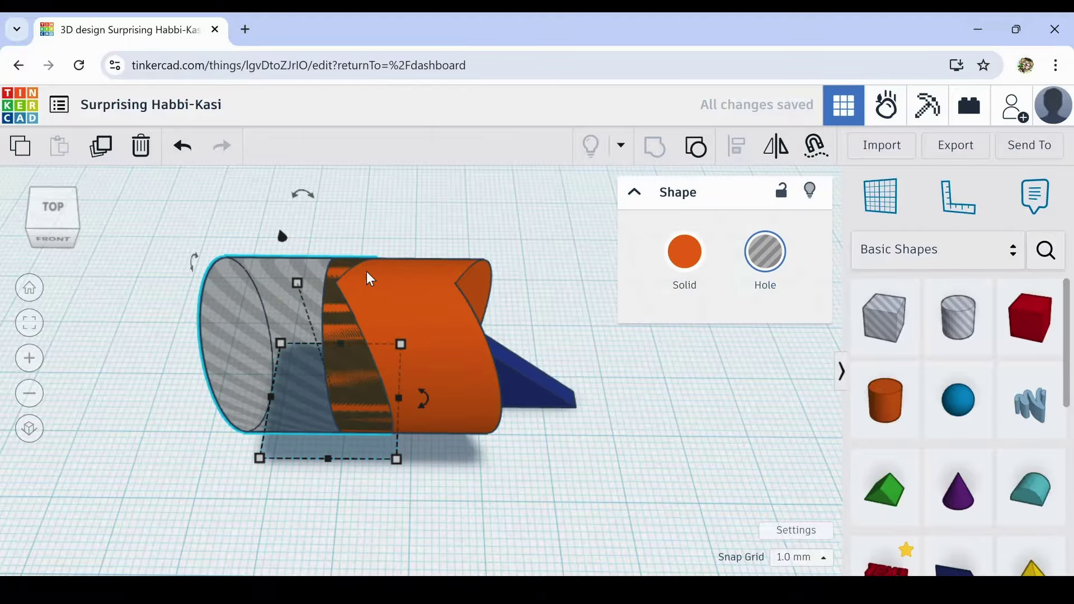
{"action": "left_click", "coordinate": [406, 297], "text": "shift"}
{"action": "left_click", "coordinate": [650, 148]}
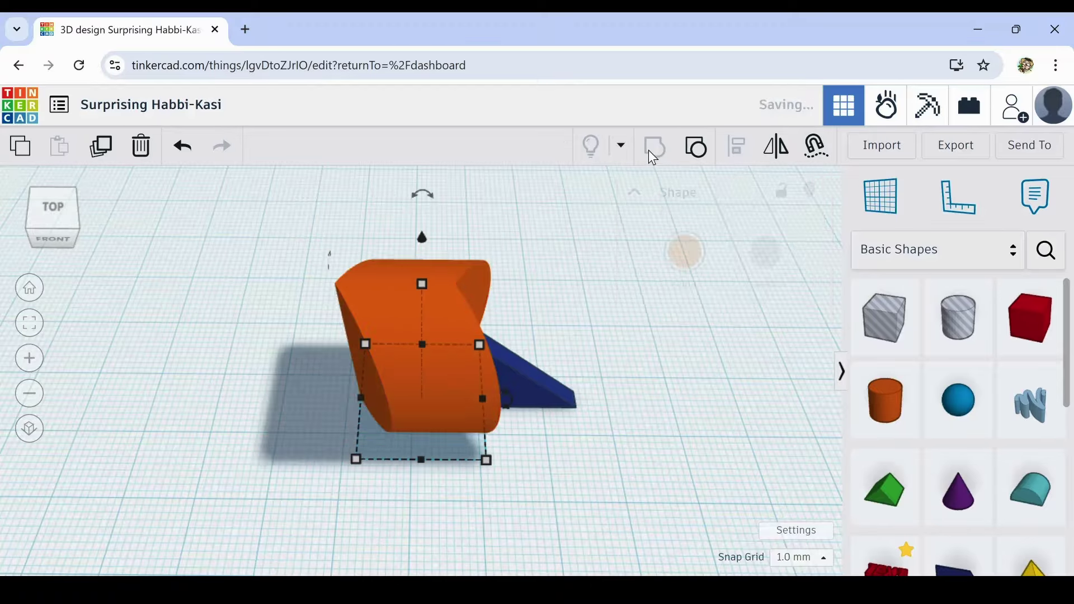
{"action": "mouse_move", "coordinate": [569, 294]}
{"action": "right_mouse_down"}
{"action": "mouse_move", "coordinate": [517, 287]}
{"action": "mouse_move", "coordinate": [562, 286]}
{"action": "right_mouse_up"}
{"action": "left_click", "coordinate": [271, 259]}
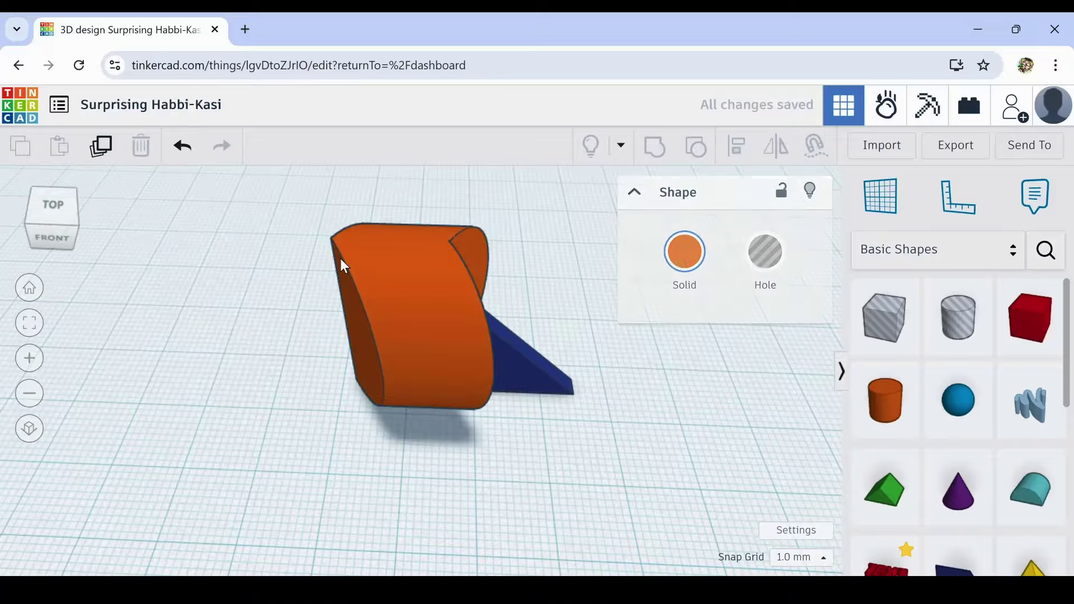
Step: Duplicate the cut cylinder in place and shift the copy along its axis over the fin
{"action": "left_click", "coordinate": [340, 259]}
{"action": "left_click", "coordinate": [107, 148]}
{"action": "key", "text": "Right"}
{"action": "key", "text": "Right"}
{"action": "key", "text": "Right"}
{"action": "key", "text": "Right"}
{"action": "key", "text": "Right"}
{"action": "key", "text": "Right"}
{"action": "key", "text": "Right"}
{"action": "key", "text": "Right"}
{"action": "key", "text": "Right"}
{"action": "key", "text": "Right"}
{"action": "key", "text": "Right"}
{"action": "key", "text": "Right"}
{"action": "key", "text": "Right"}
{"action": "key", "text": "Right"}
{"action": "key", "text": "Right"}
{"action": "key", "text": "Right"}
{"action": "key", "text": "Right"}
{"action": "key", "text": "Right"}
{"action": "key", "text": "Right"}
{"action": "key", "text": "Right"}
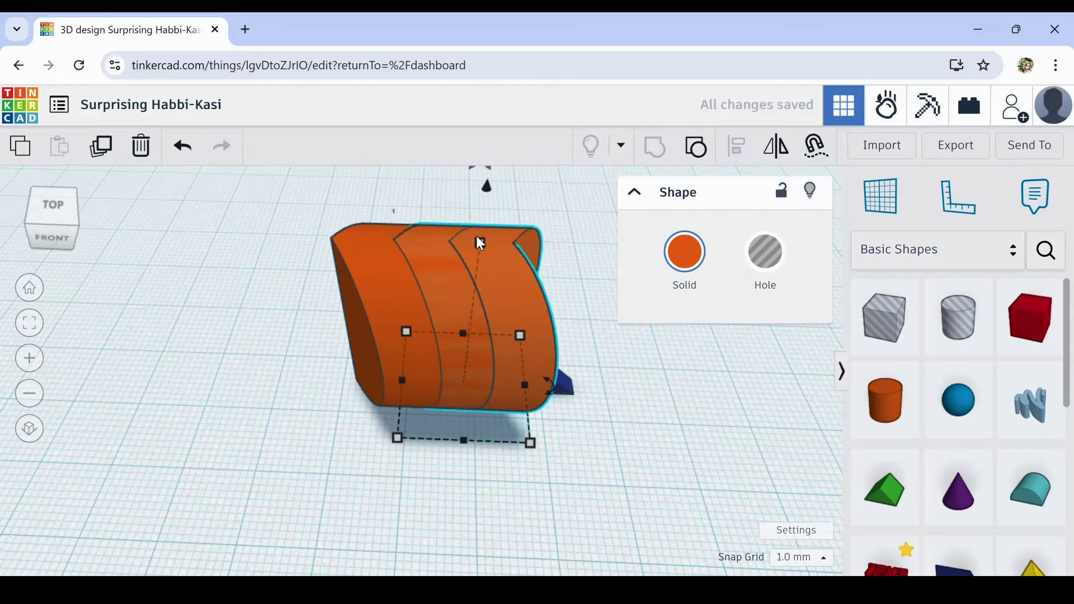
{"action": "key", "text": "Left"}
Step: Adjust the copy's position along the fin, check the gap between the two cylinders, and delete the copy
{"action": "right_click_drag", "start_coordinate": [474, 477], "coordinate": [447, 326]}
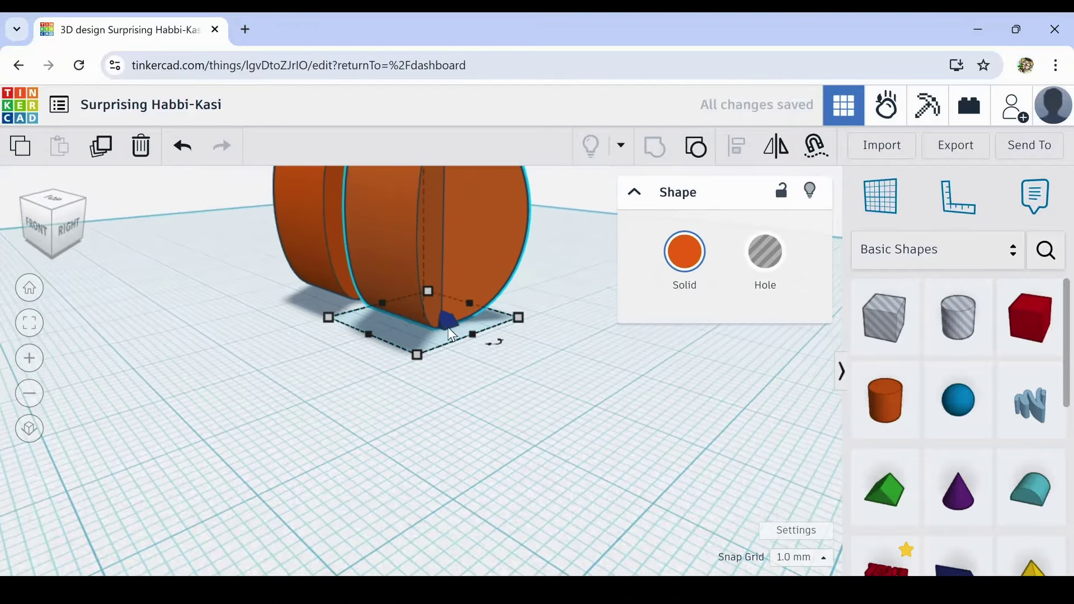
{"action": "right_click_drag", "start_coordinate": [307, 378], "coordinate": [372, 425]}
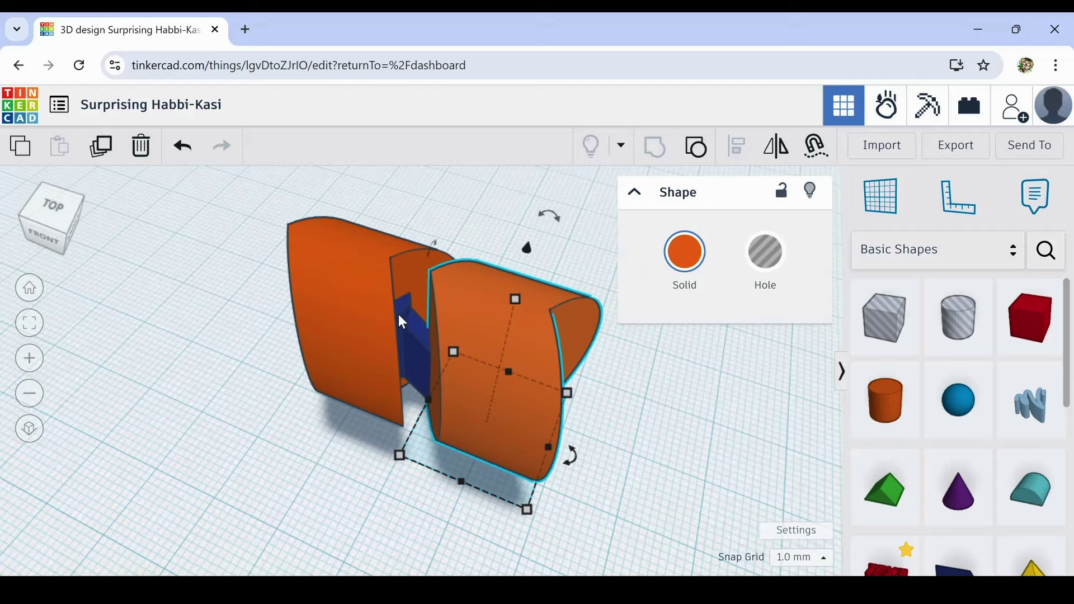
{"action": "key", "text": "Left"}
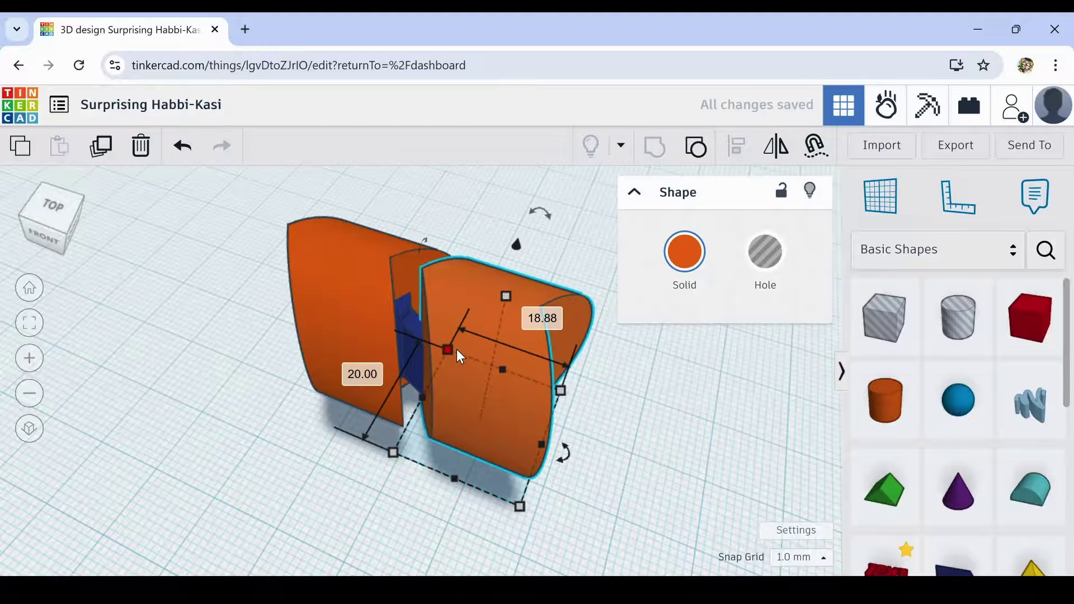
{"action": "right_click_drag", "start_coordinate": [348, 441], "coordinate": [354, 465]}
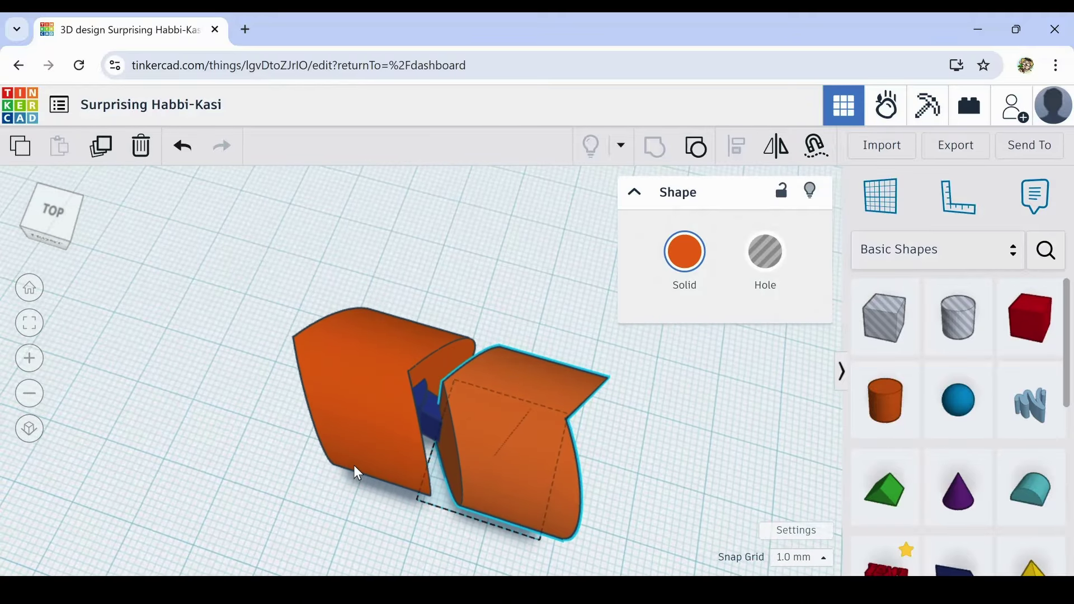
{"action": "key", "text": "Right"}
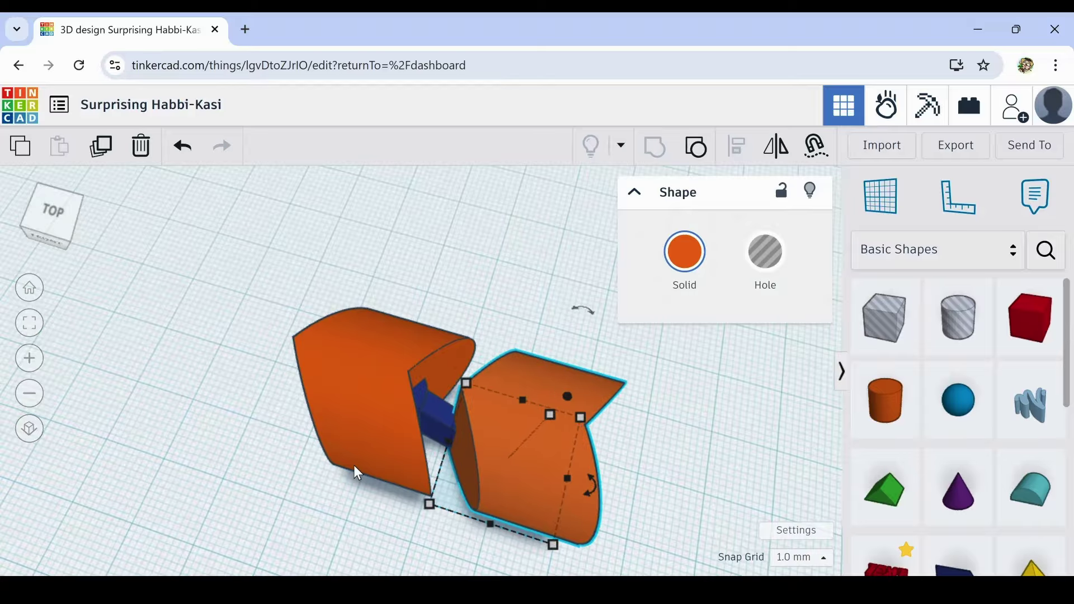
{"action": "right_click_drag", "start_coordinate": [354, 473], "coordinate": [343, 355]}
{"action": "left_click", "coordinate": [149, 151]}
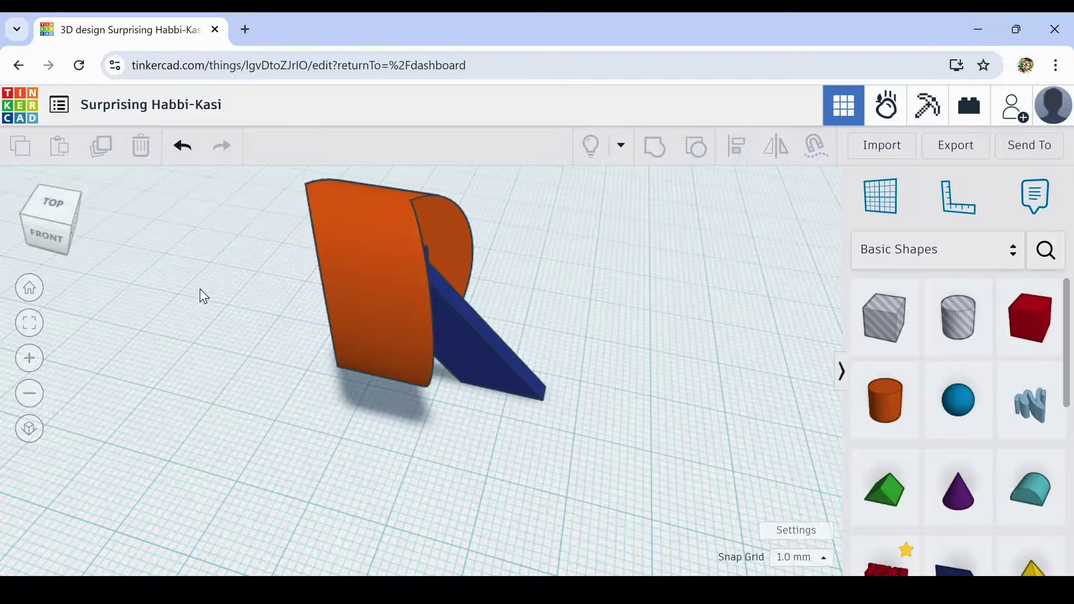
Step: Duplicate the blue fin in place and turn the copy into a hole
{"action": "scroll", "coordinate": [467, 330], "scroll_direction": "up", "scroll_amount": 2}
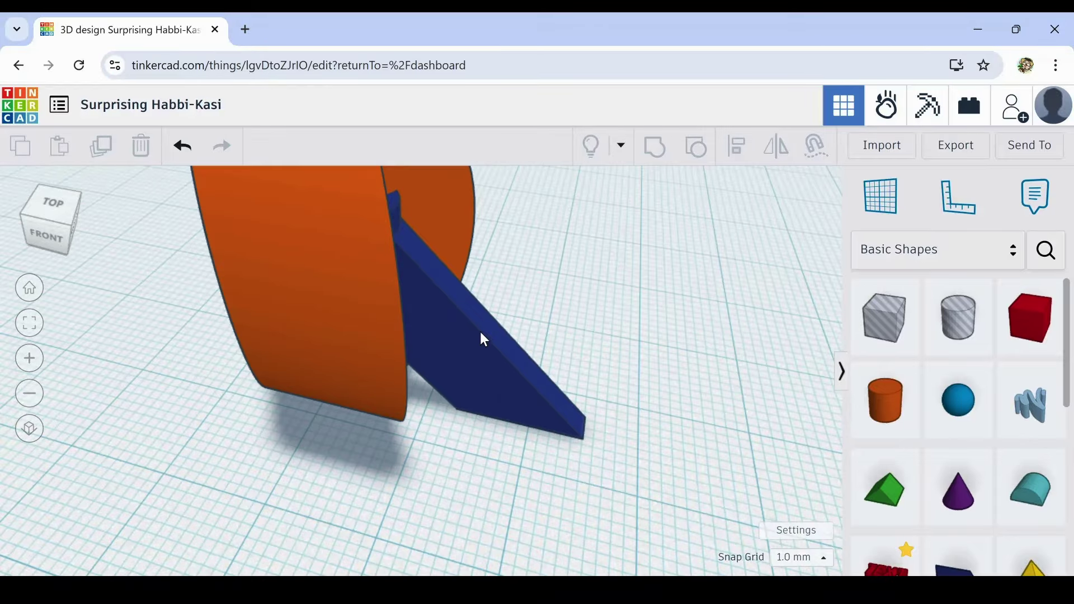
{"action": "scroll", "coordinate": [560, 323], "scroll_direction": "down", "scroll_amount": 3}
{"action": "scroll", "coordinate": [516, 362], "scroll_direction": "up", "scroll_amount": 2}
{"action": "middle_click_drag", "start_coordinate": [513, 354], "coordinate": [448, 355]}
{"action": "scroll", "coordinate": [279, 370], "scroll_direction": "up", "scroll_amount": 3}
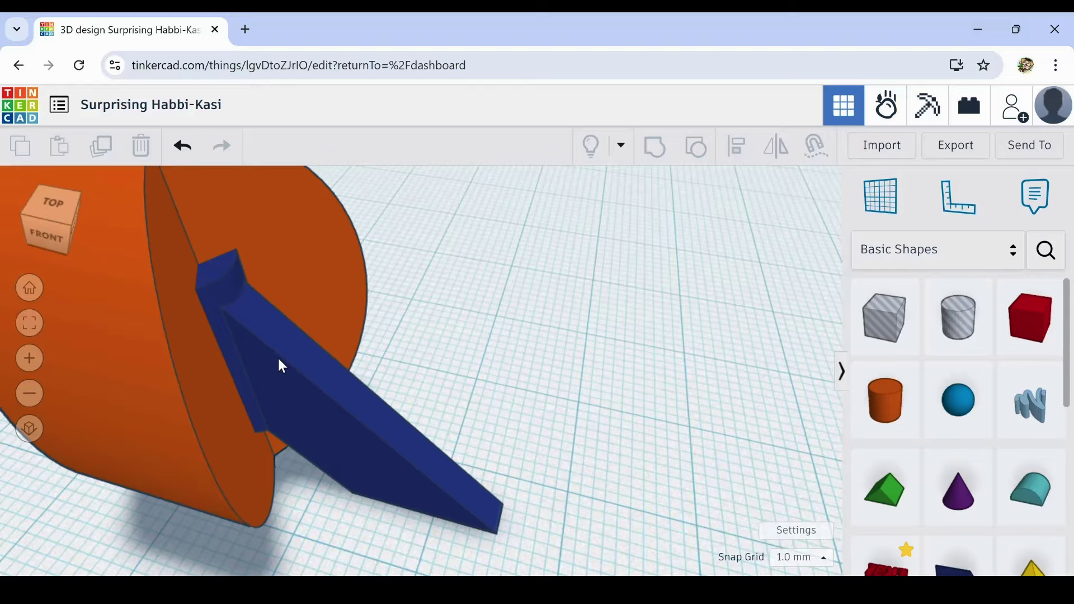
{"action": "left_click", "coordinate": [281, 365]}
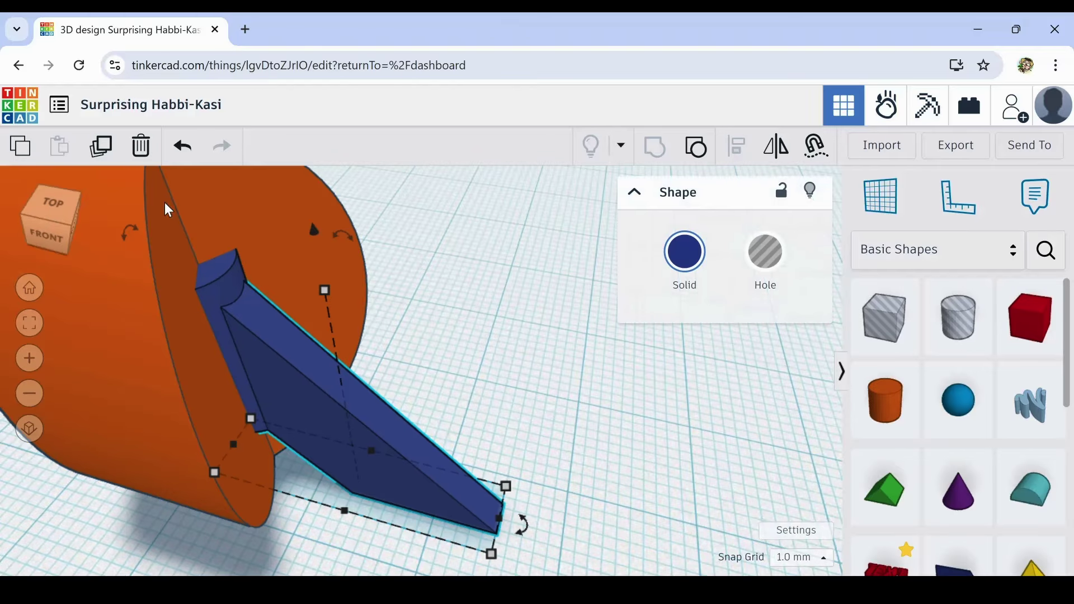
{"action": "left_click", "coordinate": [106, 152]}
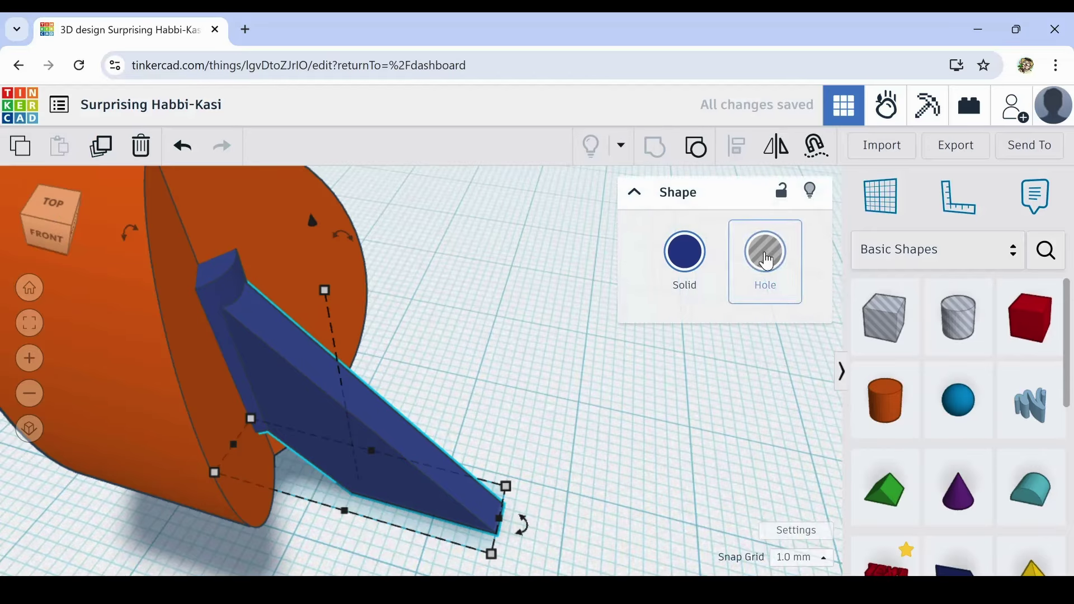
{"action": "left_click", "coordinate": [766, 259]}
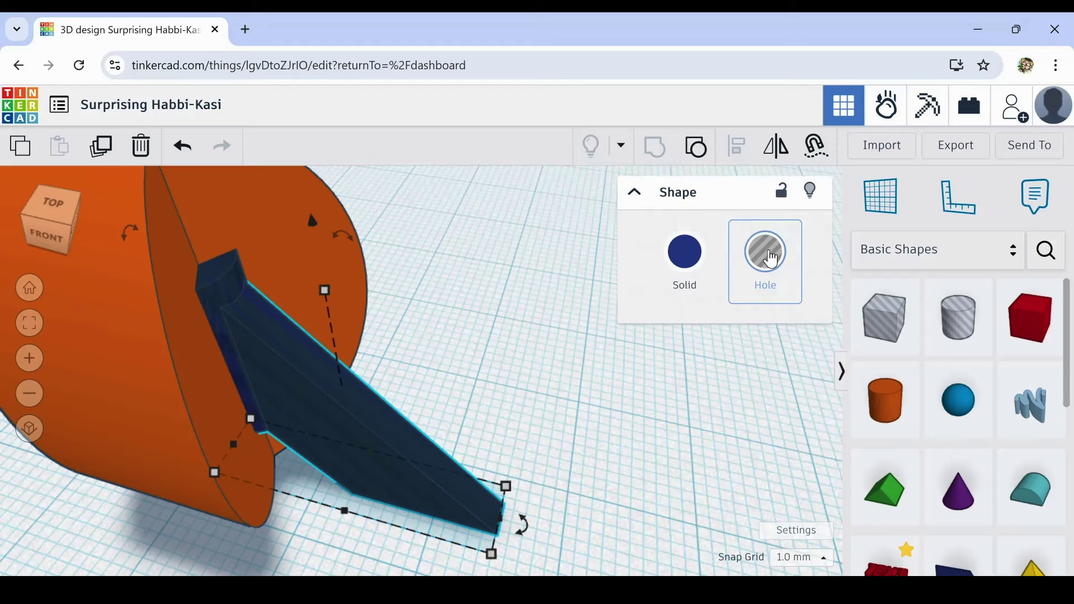
Step: Scale the fin's hole copy up proportionally to 22 mm high and reposition it around the fin
{"action": "mouse_move", "coordinate": [327, 292]}
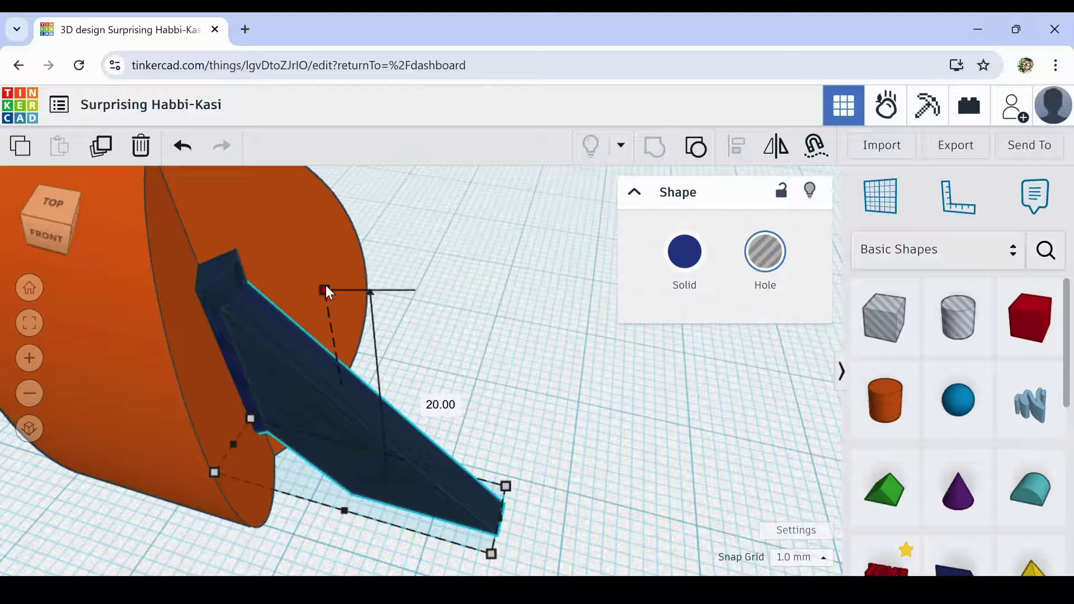
{"action": "mouse_move", "coordinate": [325, 285]}
{"action": "left_mouse_down"}
{"action": "mouse_move", "coordinate": [367, 202]}
{"action": "mouse_move", "coordinate": [335, 274]}
{"action": "mouse_move", "coordinate": [321, 277]}
{"action": "left_mouse_up"}
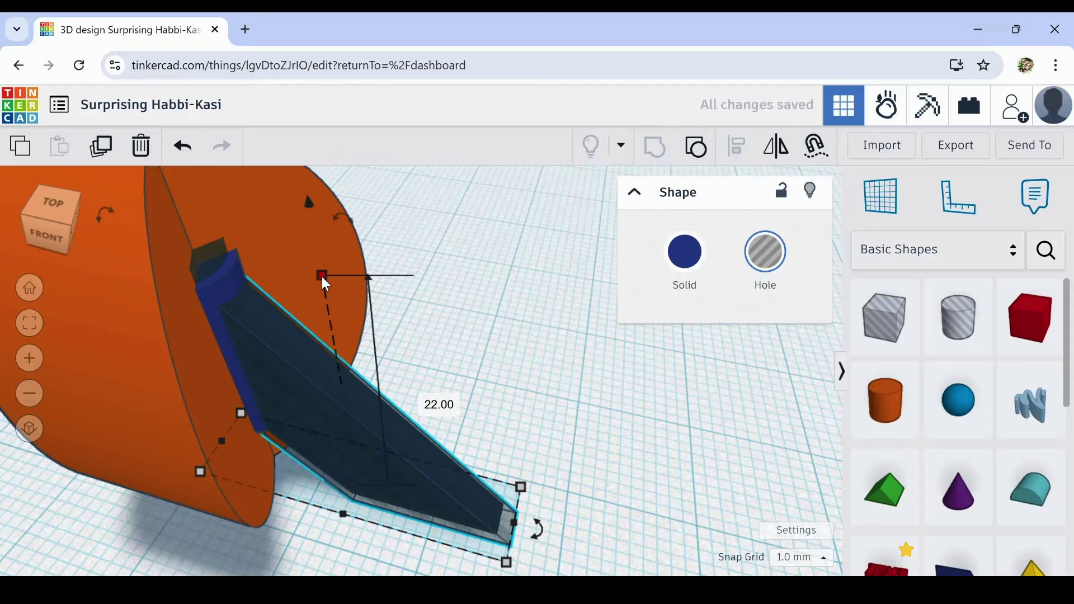
{"action": "left_click_drag", "start_coordinate": [322, 275], "coordinate": [262, 253]}
{"action": "right_click_drag", "start_coordinate": [243, 229], "coordinate": [303, 327]}
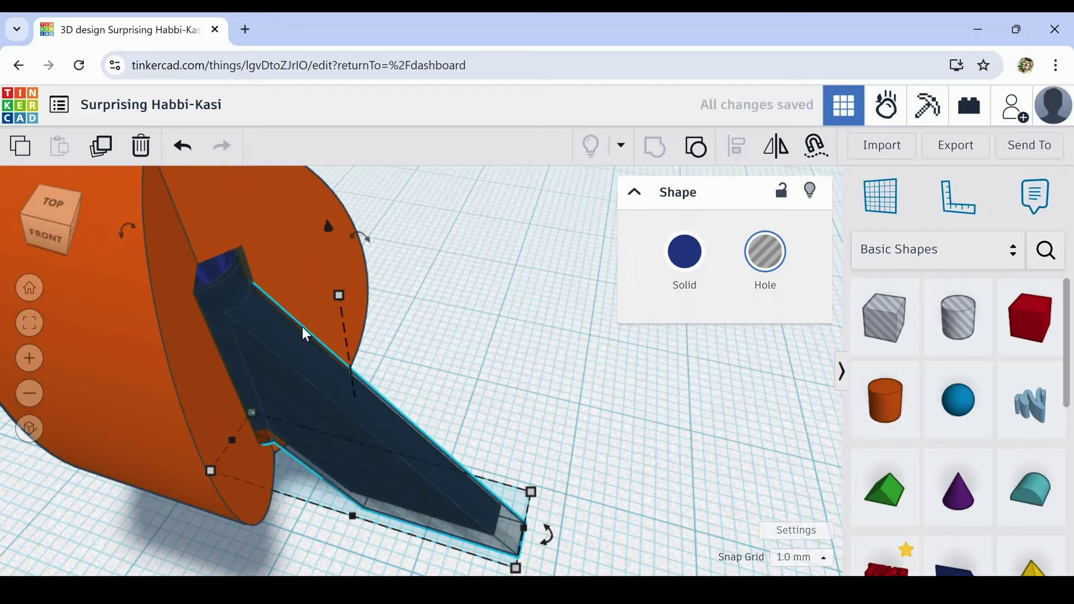
Step: Set the snap grid to 0.1 mm and fine-position the hole copy so it encloses the fin's post
{"action": "left_click", "coordinate": [826, 559]}
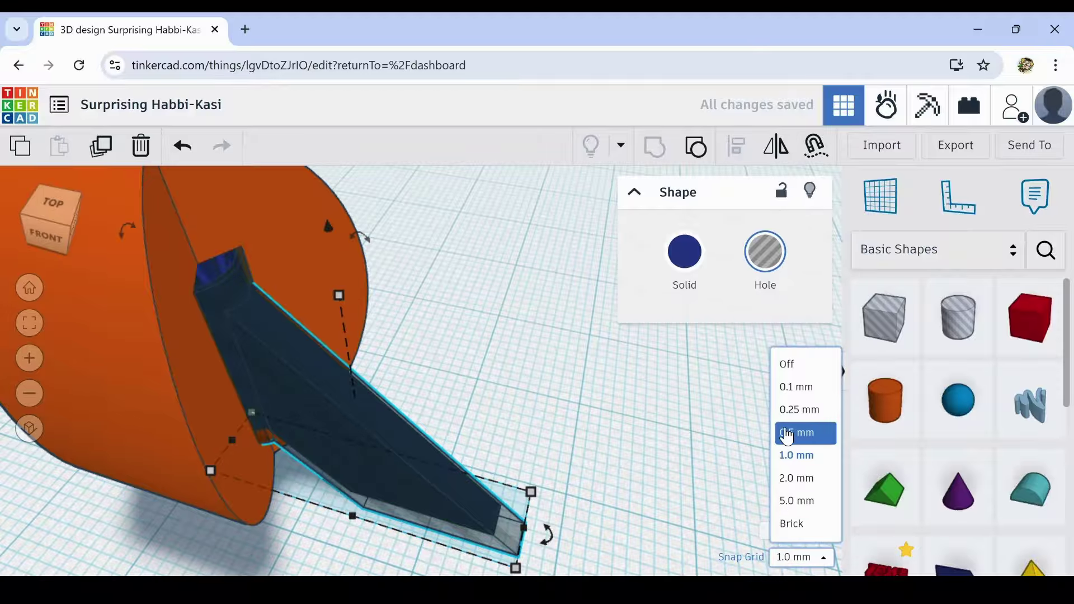
{"action": "left_click", "coordinate": [798, 387]}
{"action": "right_click_drag", "start_coordinate": [532, 395], "coordinate": [446, 426]}
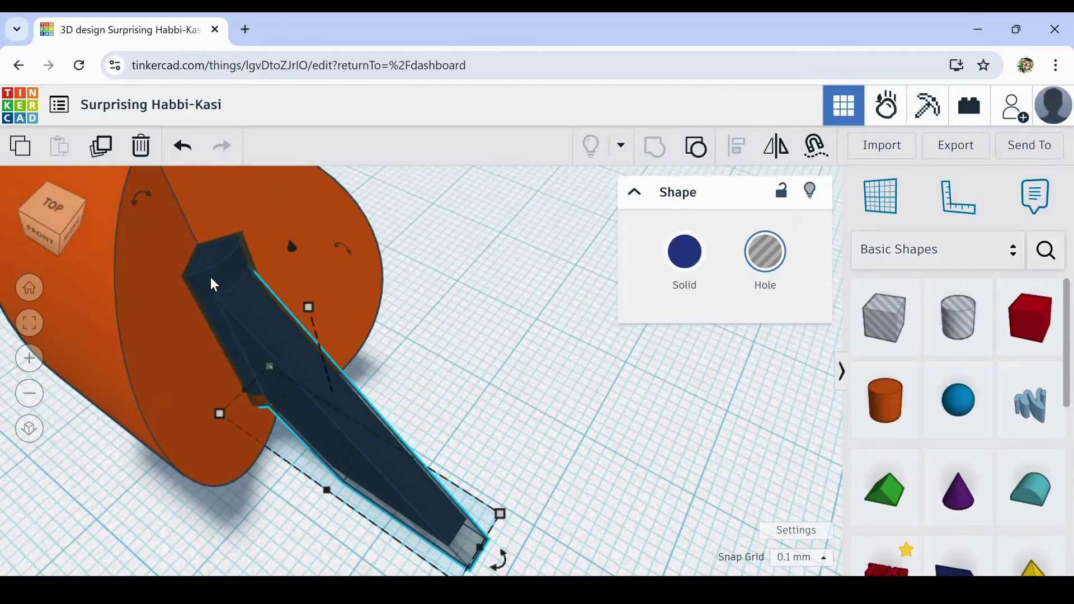
{"action": "scroll", "coordinate": [210, 278], "scroll_direction": "up", "scroll_amount": 4}
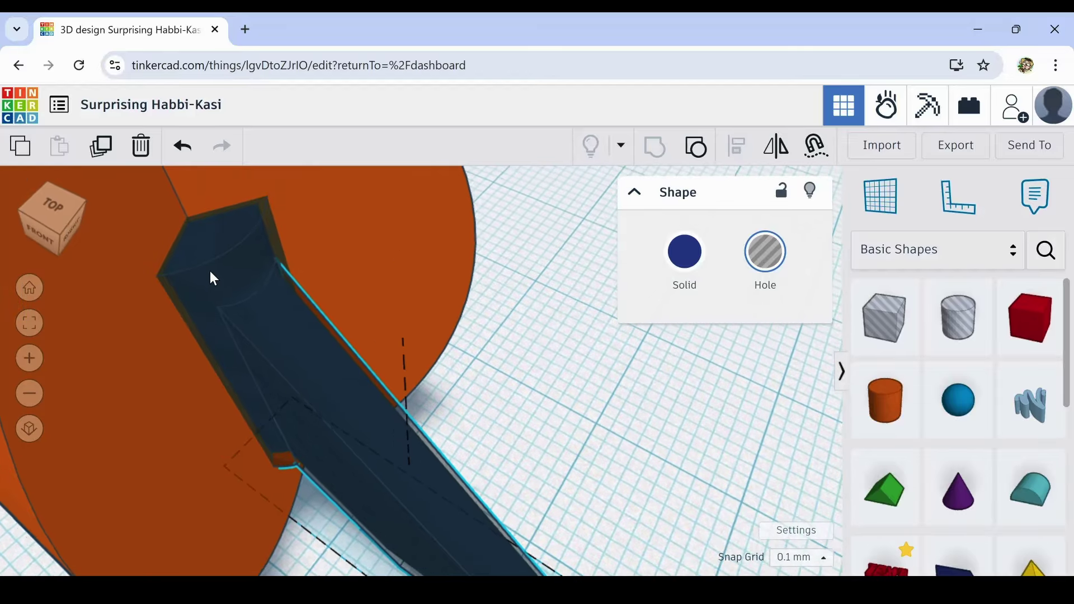
{"action": "right_click_drag", "start_coordinate": [211, 273], "coordinate": [178, 276]}
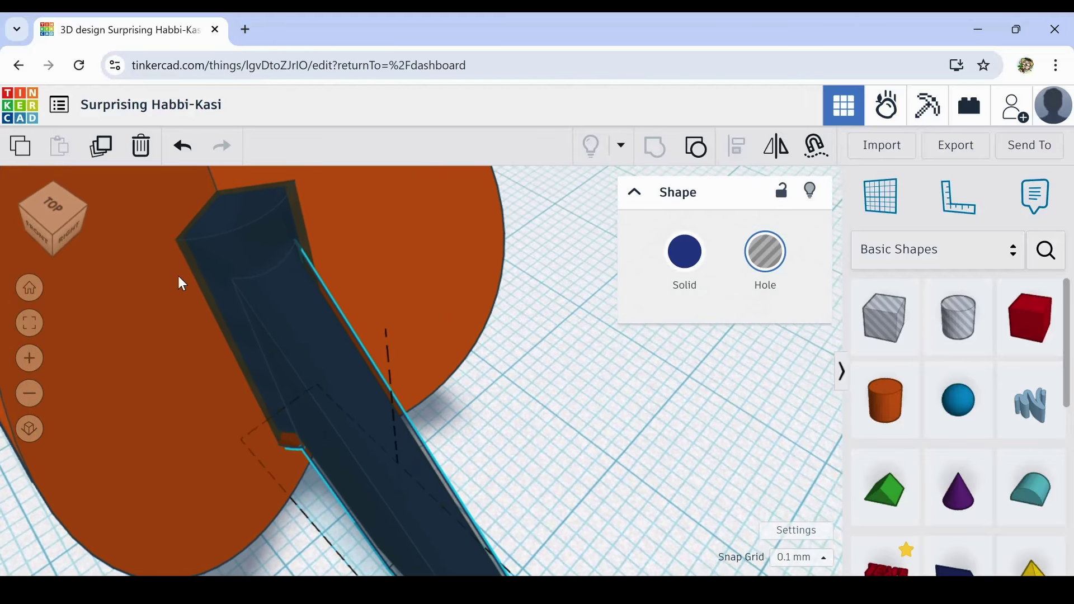
{"action": "scroll", "coordinate": [184, 279], "scroll_direction": "down", "scroll_amount": 5}
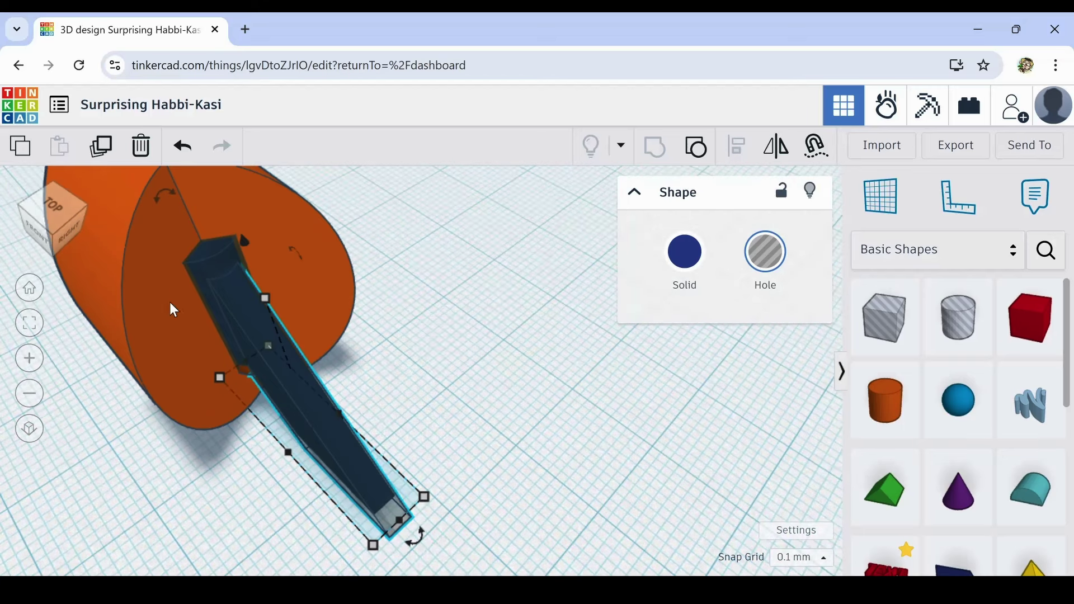
Step: Group the enlarged fin hole with the large cylinder to cut a clearance slot for the fin
{"action": "left_click", "coordinate": [436, 318]}
{"action": "left_click", "coordinate": [240, 255]}
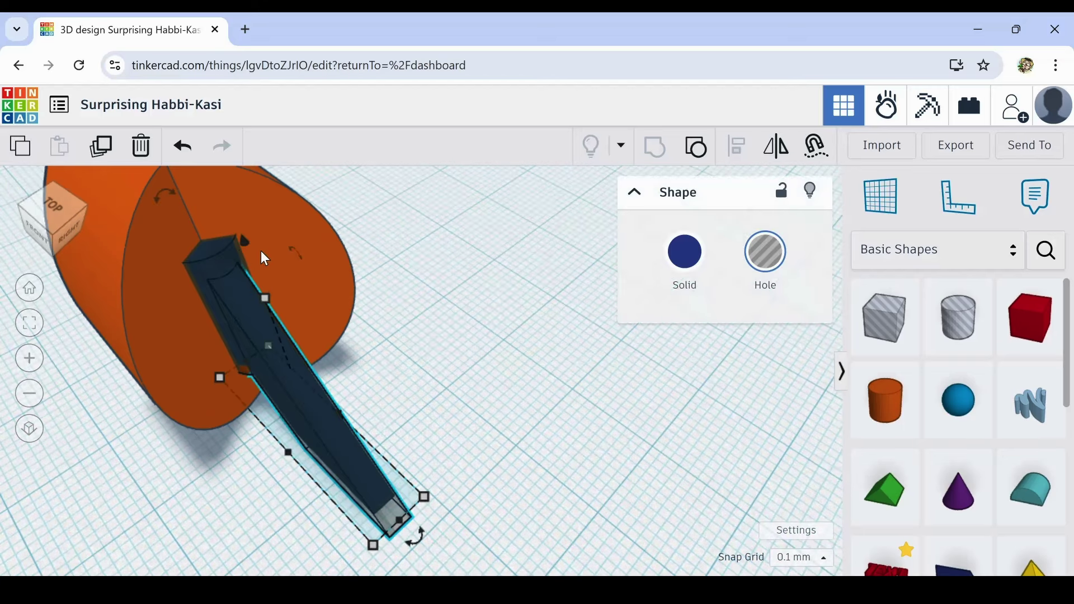
{"action": "left_click", "coordinate": [422, 360]}
{"action": "scroll", "coordinate": [424, 358], "scroll_direction": "up", "scroll_amount": 2}
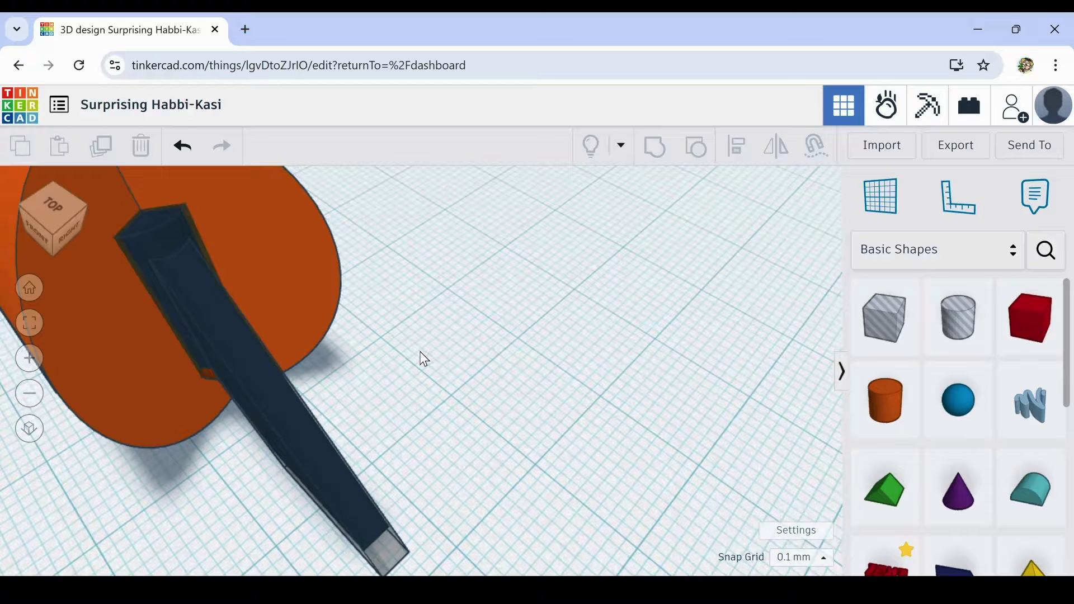
{"action": "left_click", "coordinate": [201, 246]}
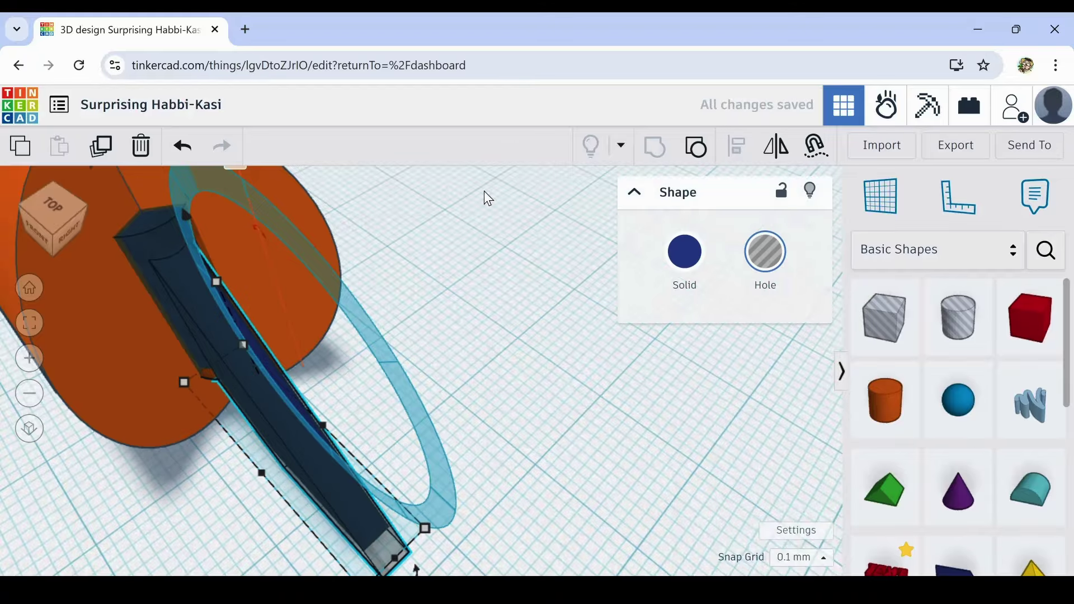
{"action": "left_click", "coordinate": [330, 208]}
{"action": "left_click", "coordinate": [279, 212]}
{"action": "left_click", "coordinate": [176, 222], "text": "shift"}
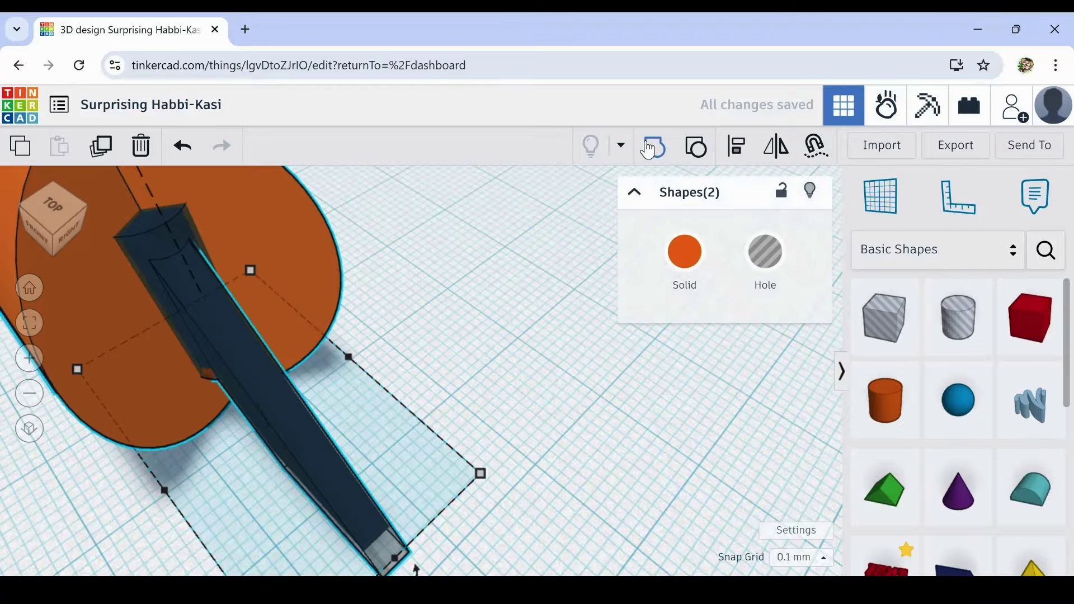
{"action": "left_click", "coordinate": [651, 148]}
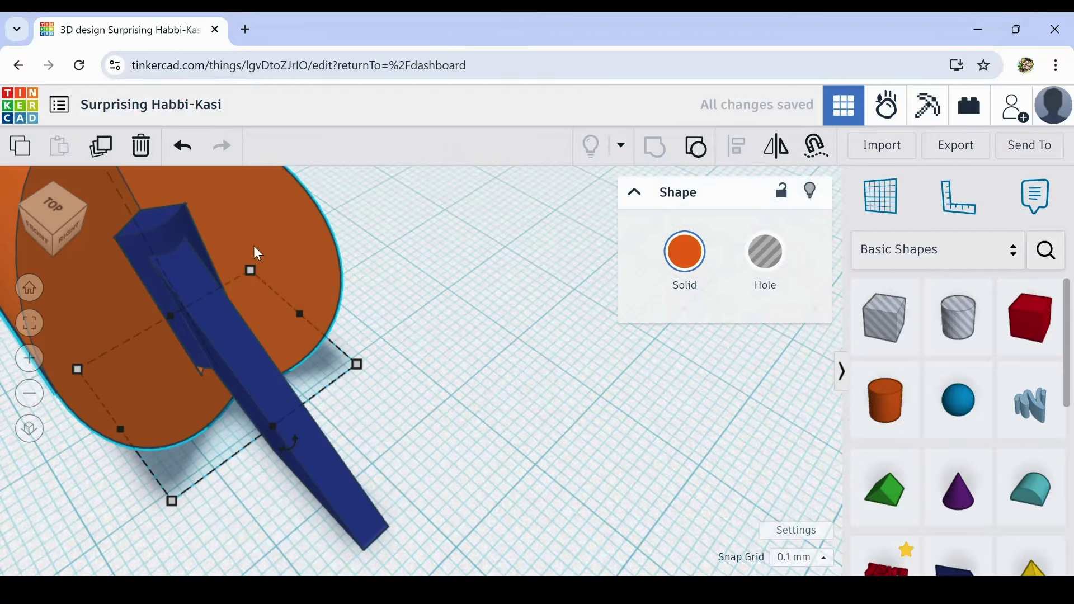
Step: Inspect the fin's clearance and nudge the fin slightly outward until its post lines up with the slot opening
{"action": "scroll", "coordinate": [168, 246], "scroll_direction": "up", "scroll_amount": 5}
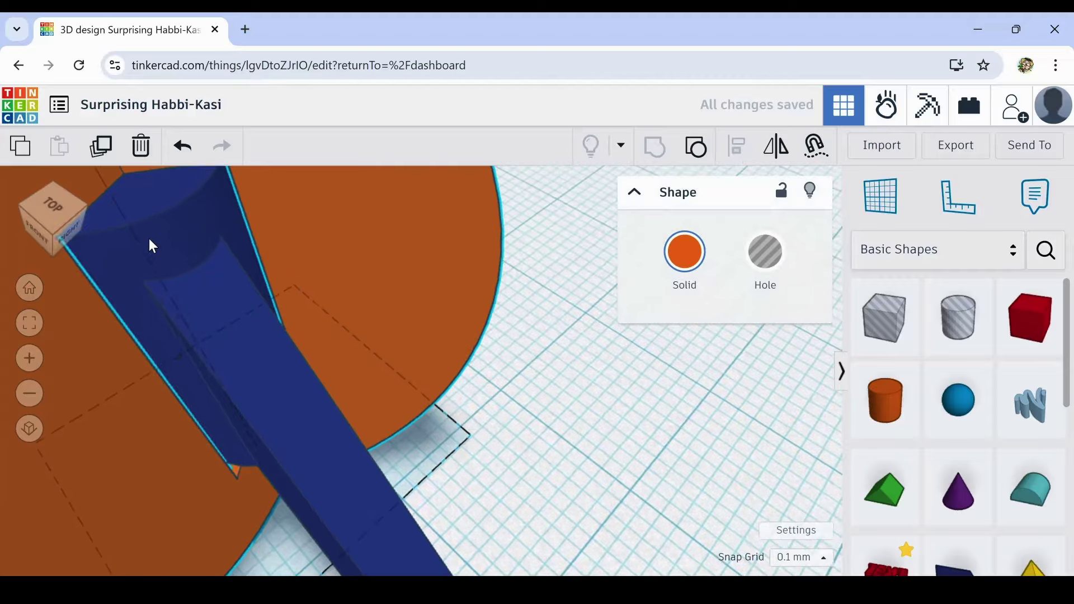
{"action": "right_click_drag", "start_coordinate": [160, 200], "coordinate": [237, 240]}
{"action": "scroll", "coordinate": [243, 226], "scroll_direction": "down", "scroll_amount": 3}
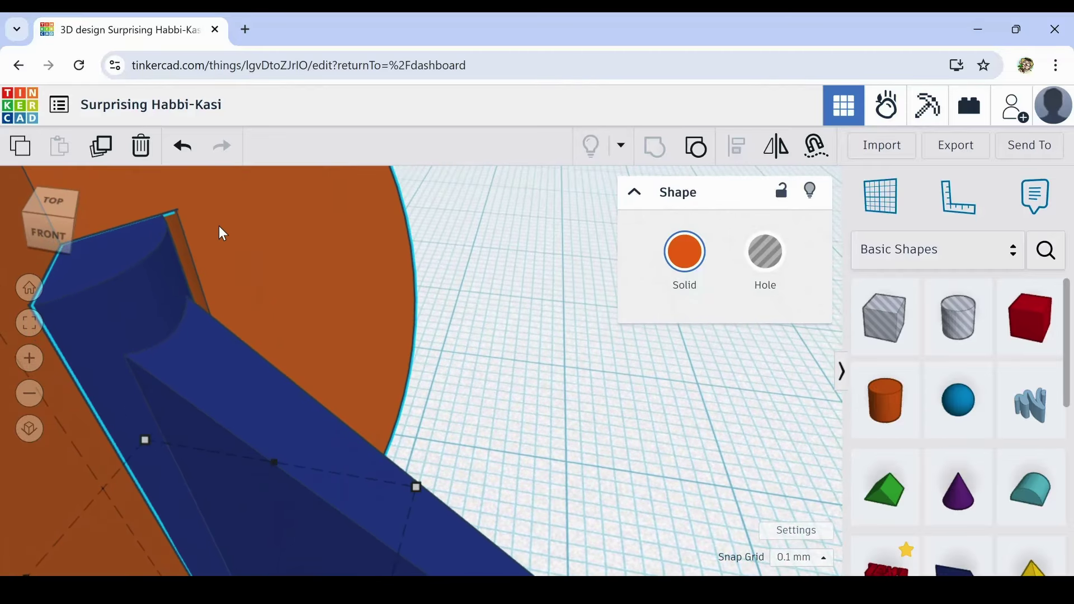
{"action": "scroll", "coordinate": [280, 268], "scroll_direction": "down", "scroll_amount": 3}
{"action": "right_click_drag", "start_coordinate": [289, 273], "coordinate": [331, 223]}
{"action": "scroll", "coordinate": [331, 224], "scroll_direction": "up", "scroll_amount": 5}
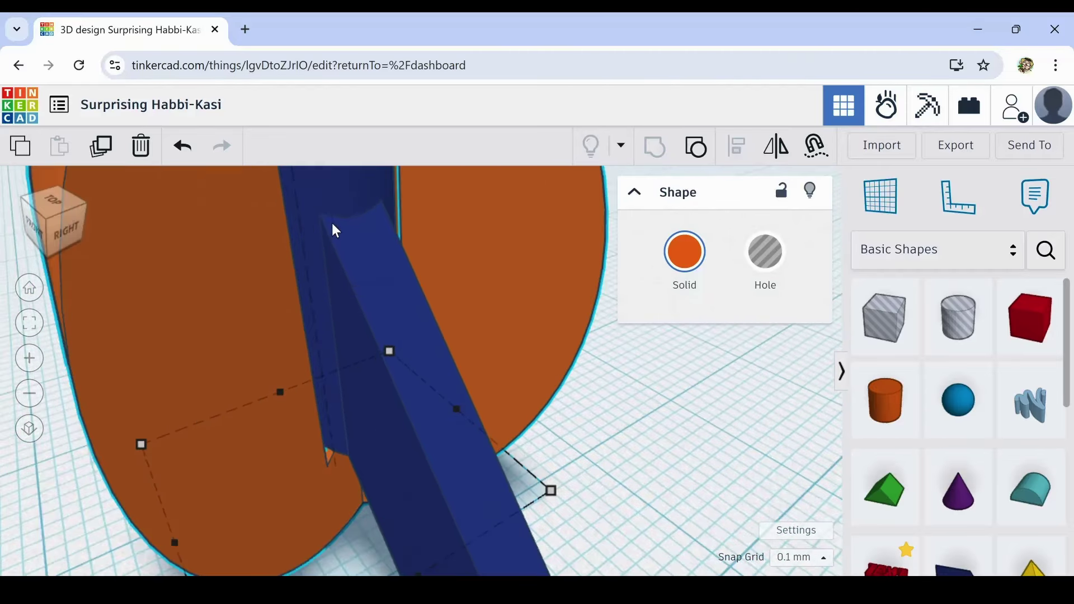
{"action": "right_click_drag", "start_coordinate": [411, 274], "coordinate": [378, 321]}
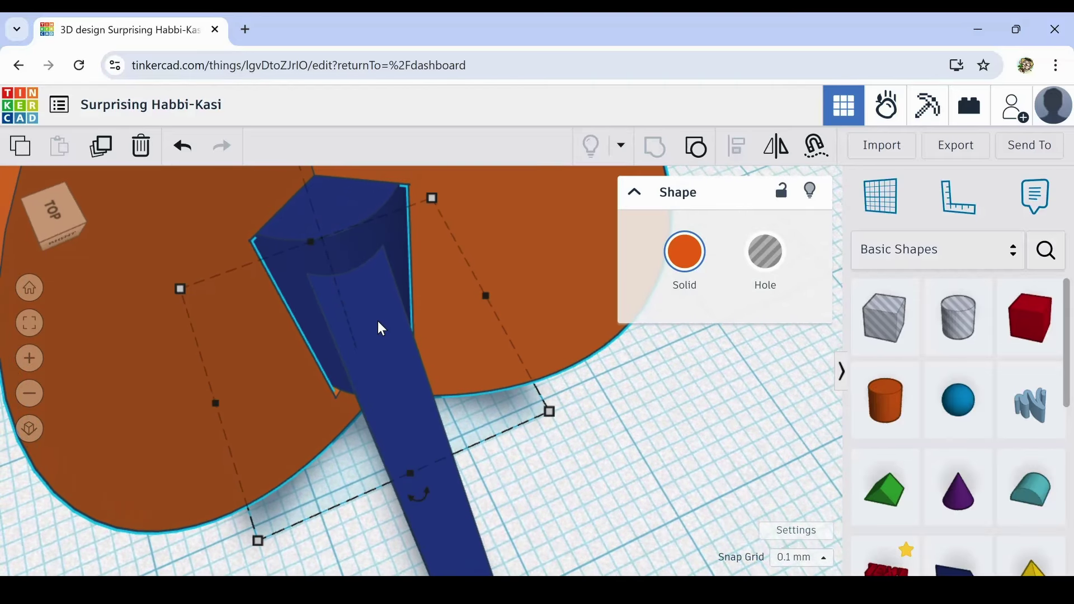
{"action": "left_click", "coordinate": [385, 359]}
{"action": "key", "text": "Down"}
{"action": "key", "text": "Down"}
{"action": "key", "text": "Down"}
{"action": "key", "text": "Down"}
{"action": "key", "text": "Down"}
{"action": "key", "text": "Down"}
{"action": "key", "text": "Down"}
{"action": "key", "text": "Down"}
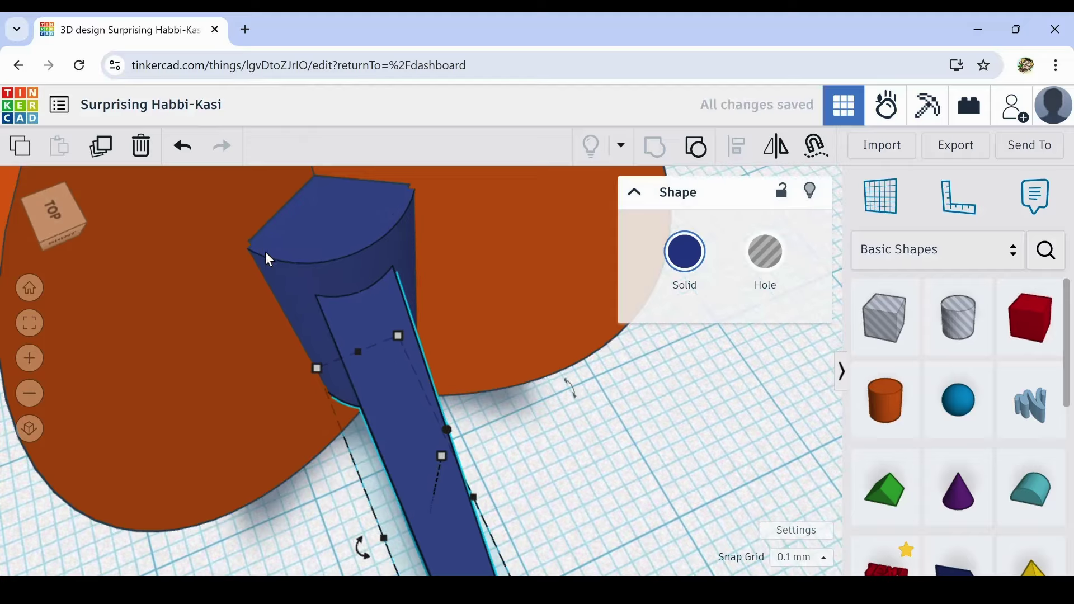
{"action": "key", "text": "Up"}
{"action": "key", "text": "Up"}
{"action": "key", "text": "Up"}
{"action": "key", "text": "Up"}
{"action": "key", "text": "Up"}
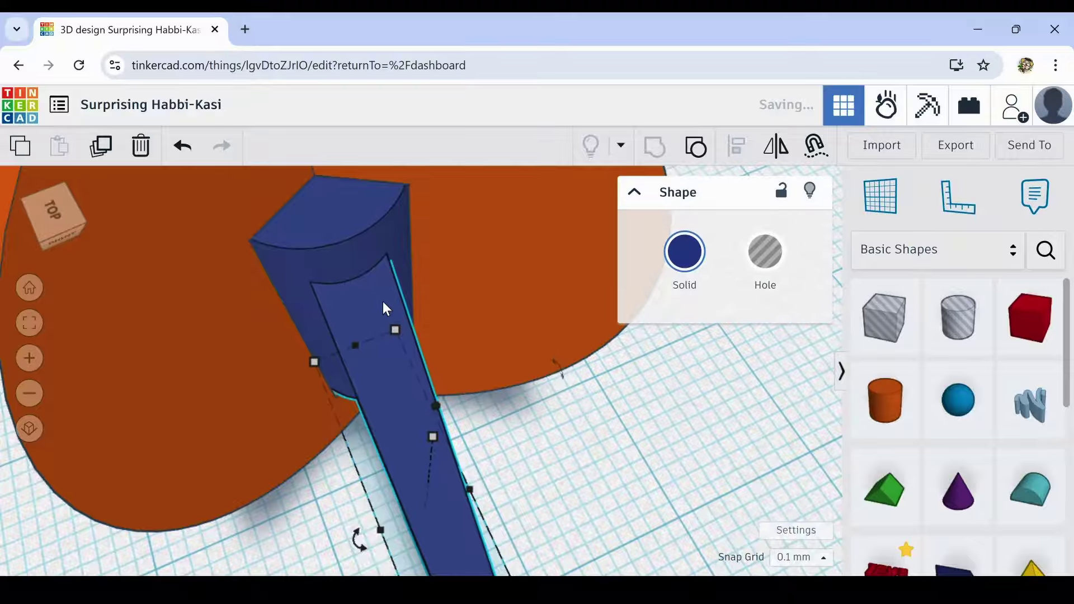
Step: Switch the large cylinder to a hole and examine how the fin's post sits inside its clearance slot
{"action": "right_click_drag", "start_coordinate": [501, 378], "coordinate": [549, 334]}
{"action": "left_click", "coordinate": [402, 252]}
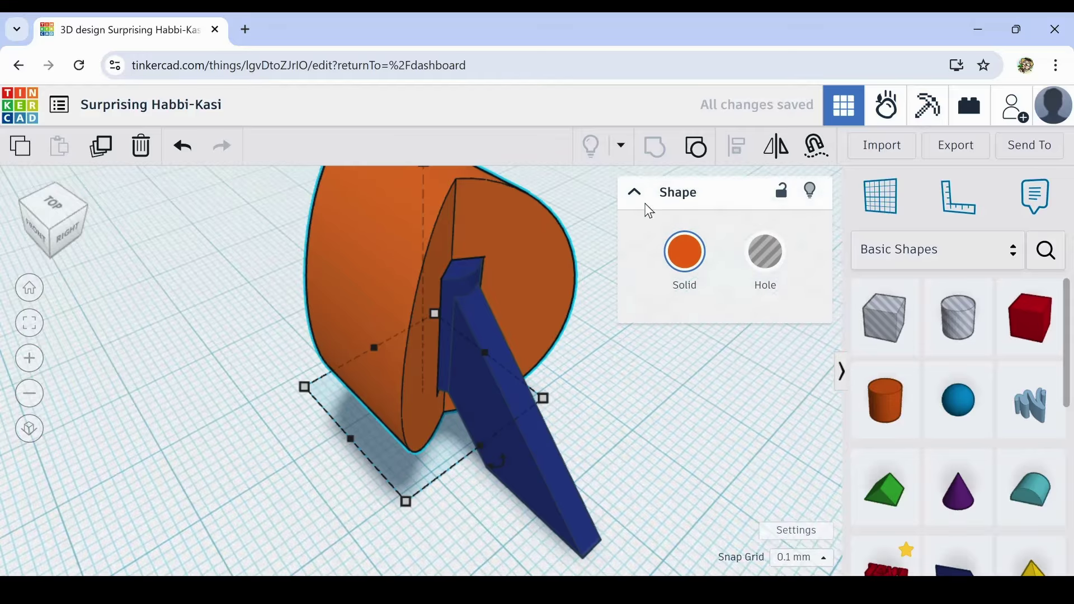
{"action": "left_click", "coordinate": [766, 255]}
{"action": "scroll", "coordinate": [448, 273], "scroll_direction": "up", "scroll_amount": 2}
{"action": "scroll", "coordinate": [447, 273], "scroll_direction": "up", "scroll_amount": 1}
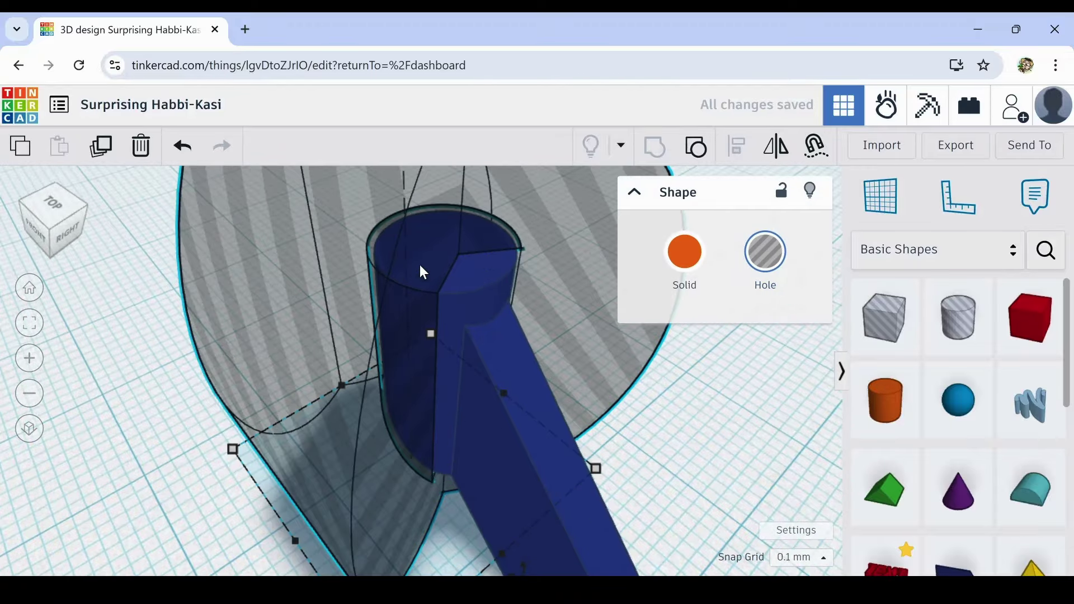
{"action": "right_click_drag", "start_coordinate": [361, 254], "coordinate": [464, 283]}
{"action": "left_click", "coordinate": [741, 426]}
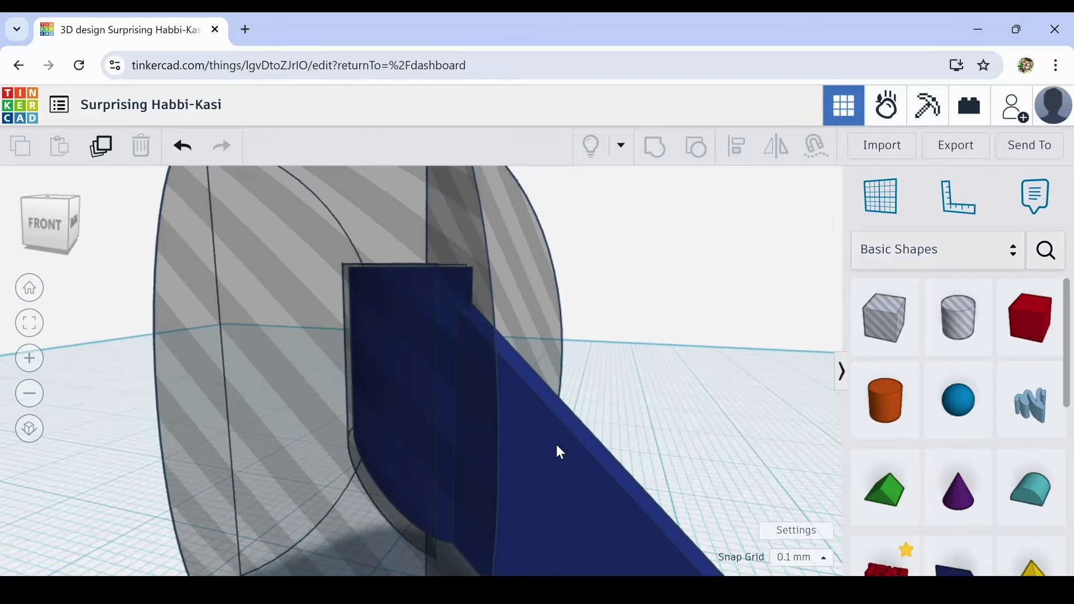
Step: Lower the fin by two 0.1 mm snap steps and check the clearance around its post
{"action": "left_click", "coordinate": [568, 449]}
{"action": "key", "text": "ctrl+Down"}
{"action": "key", "text": "ctrl+Down"}
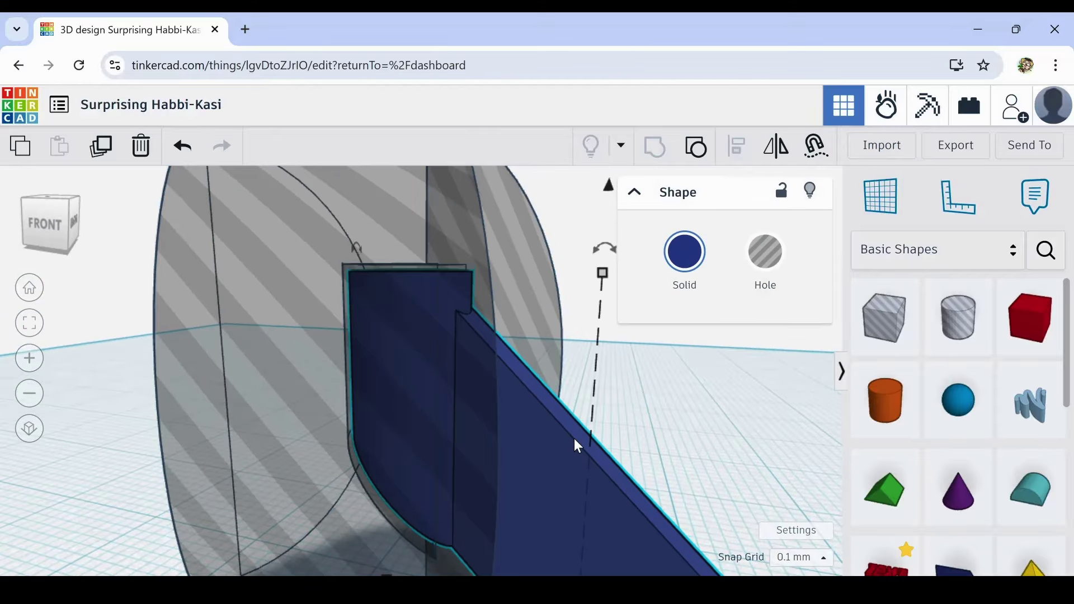
{"action": "right_click_drag", "start_coordinate": [707, 414], "coordinate": [710, 374]}
{"action": "scroll", "coordinate": [636, 464], "scroll_direction": "down", "scroll_amount": 5}
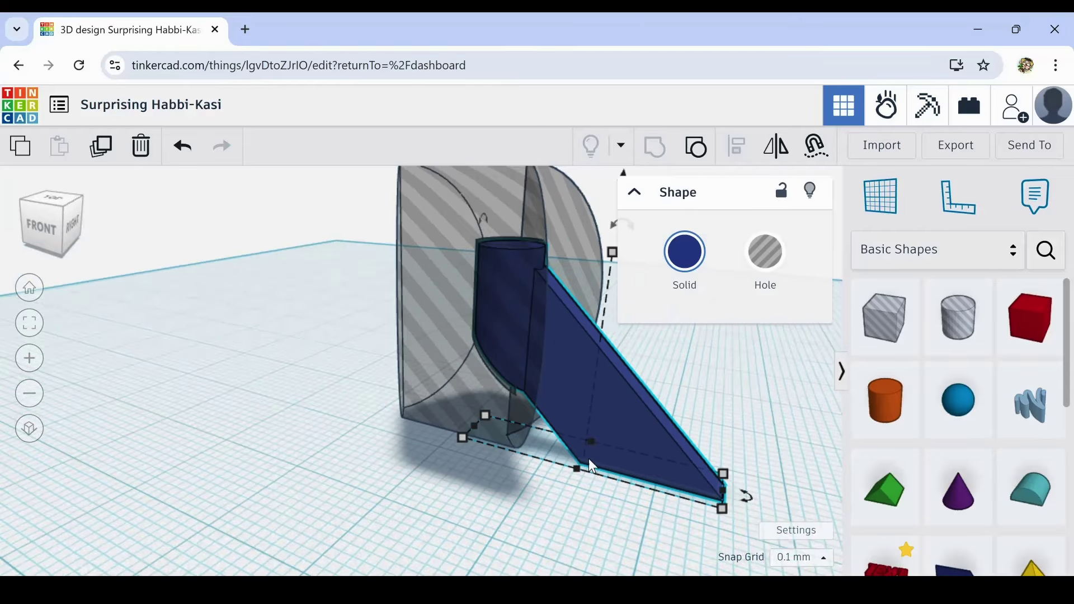
{"action": "right_click_drag", "start_coordinate": [515, 364], "coordinate": [642, 417]}
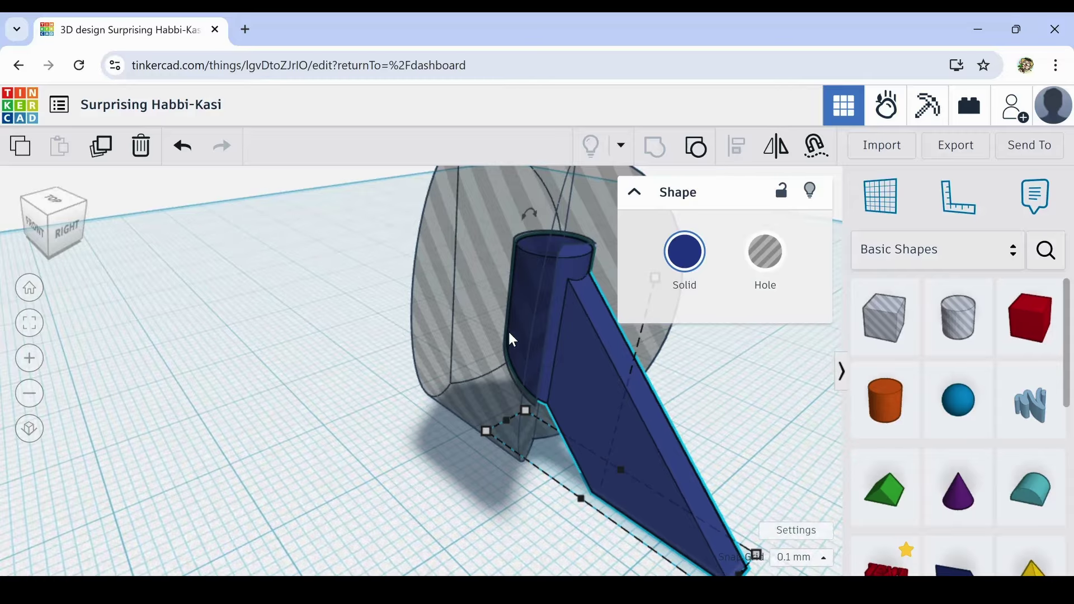
{"action": "scroll", "coordinate": [317, 358], "scroll_direction": "down", "scroll_amount": 3}
{"action": "right_click_drag", "start_coordinate": [319, 343], "coordinate": [283, 378]}
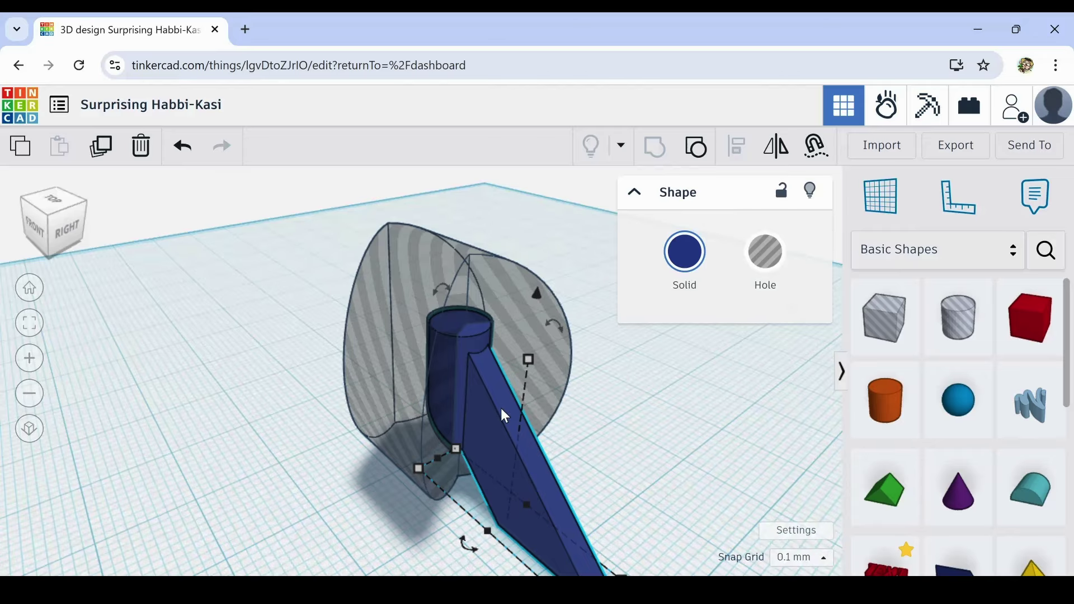
Step: Duplicate the fin and move the copy away to the far back area of the workplane
{"action": "left_click", "coordinate": [656, 457]}
{"action": "left_click", "coordinate": [488, 428]}
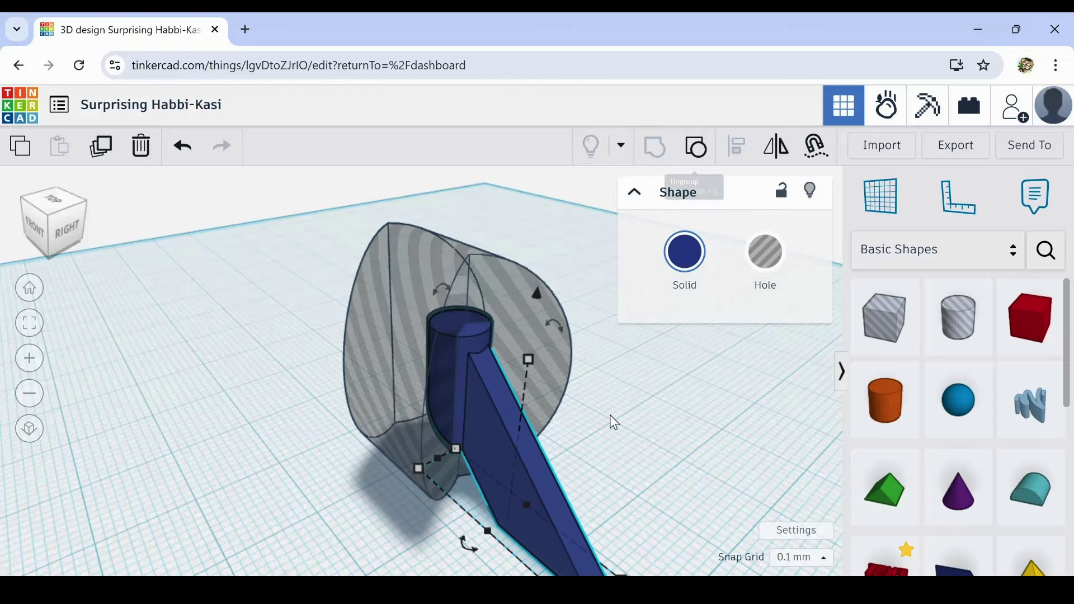
{"action": "left_click", "coordinate": [612, 441]}
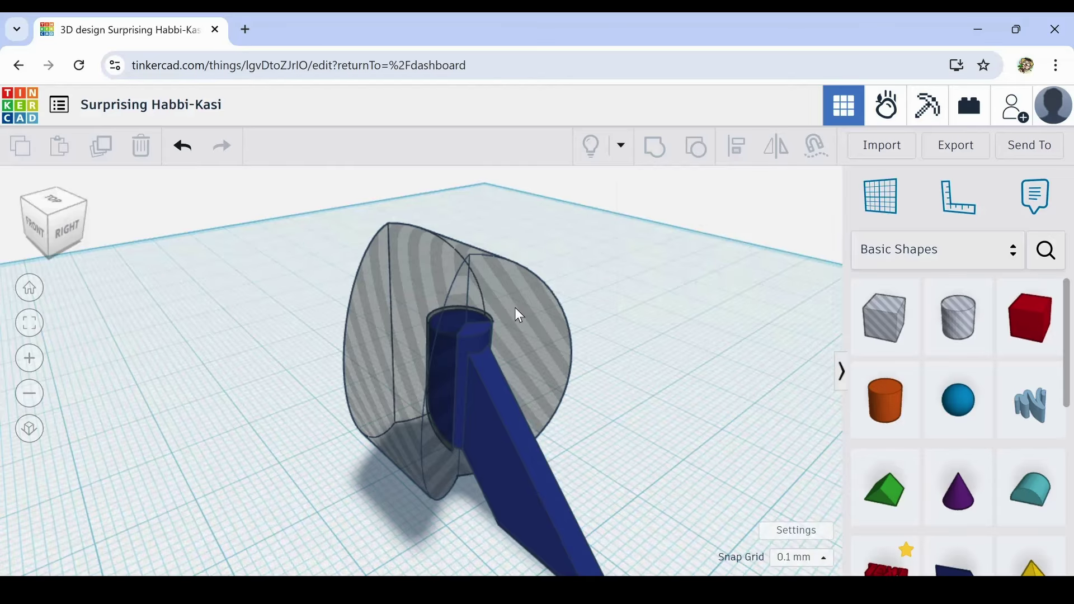
{"action": "right_click_drag", "start_coordinate": [201, 380], "coordinate": [291, 378]}
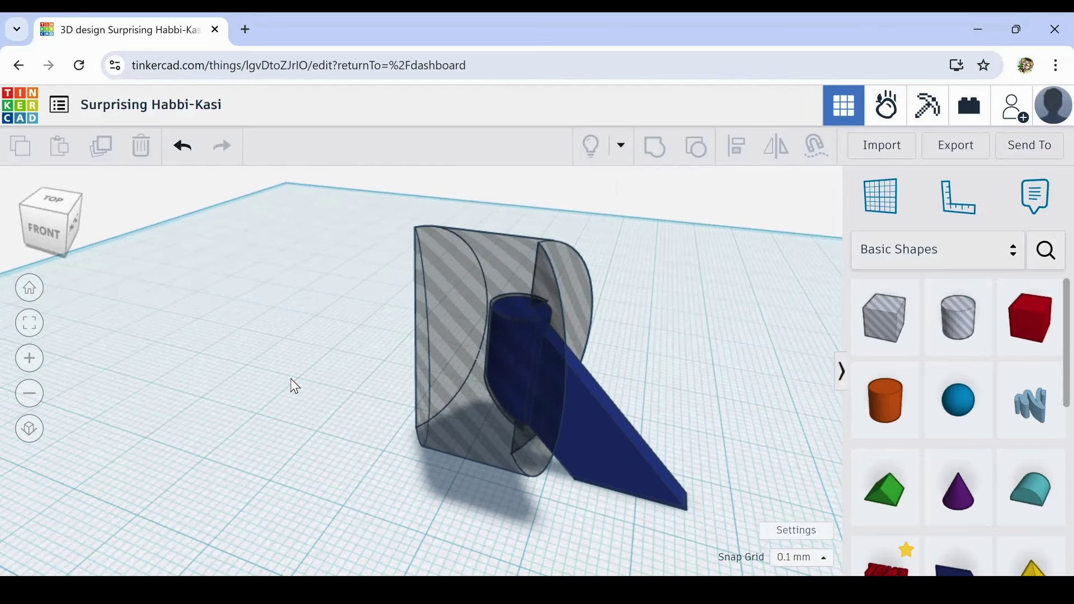
{"action": "left_click", "coordinate": [592, 432]}
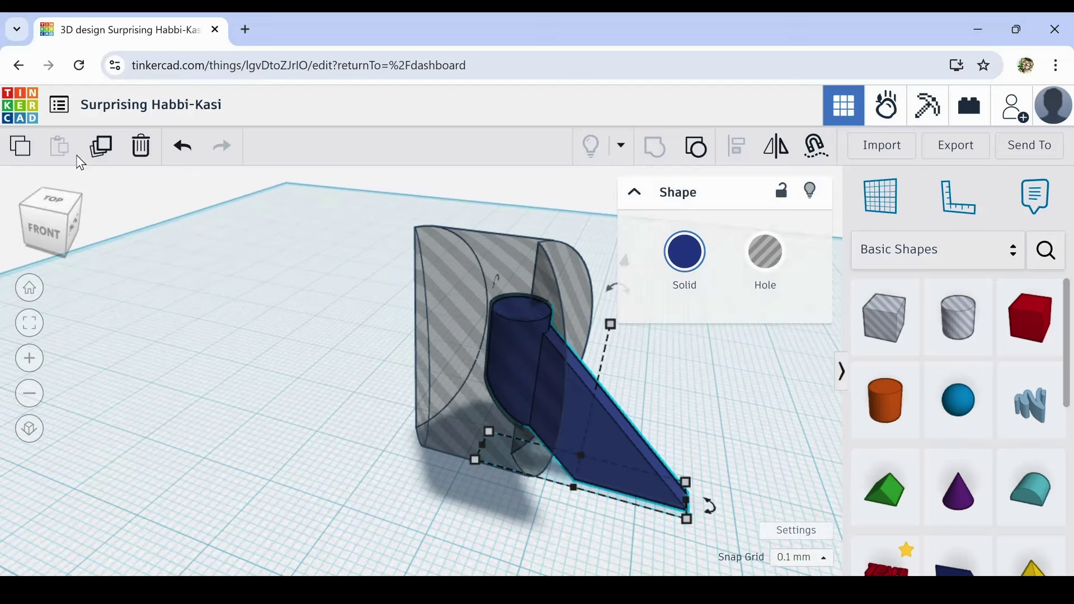
{"action": "left_click", "coordinate": [104, 147]}
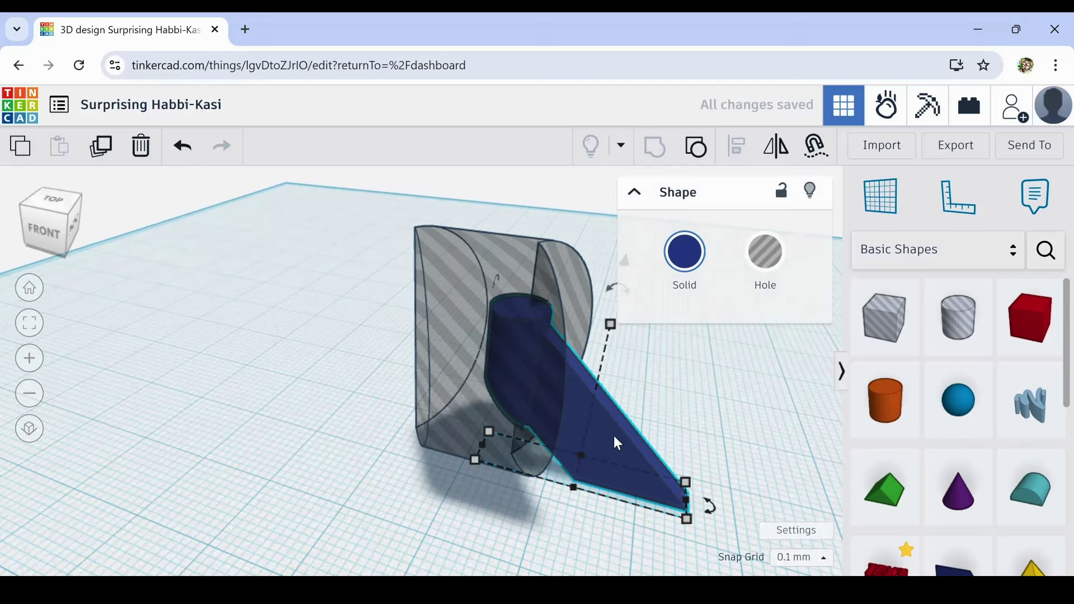
{"action": "left_click_drag", "start_coordinate": [618, 443], "coordinate": [324, 189]}
{"action": "left_click", "coordinate": [442, 518]}
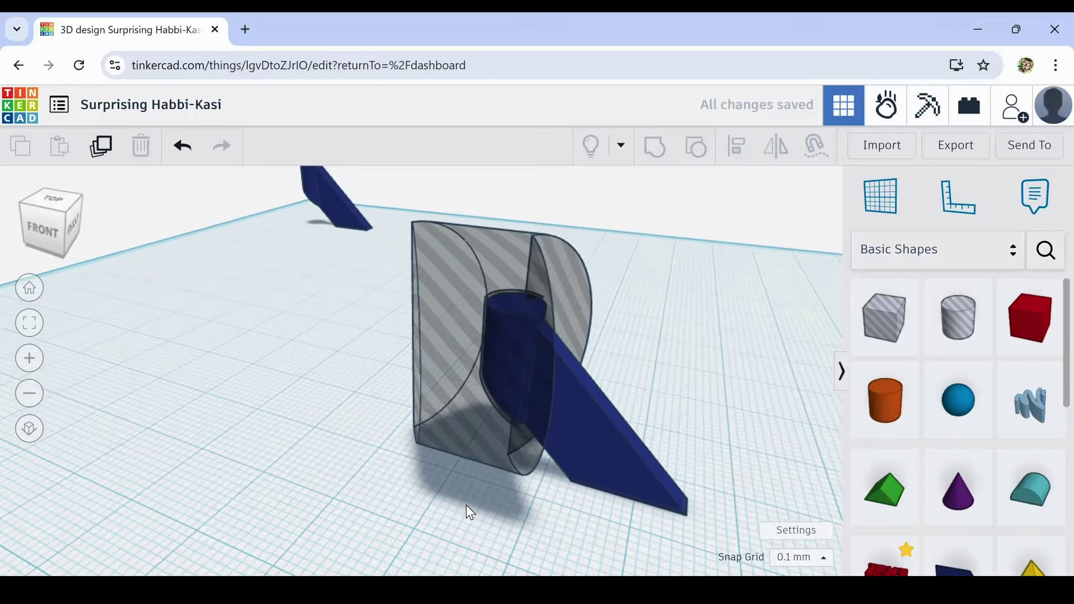
Step: Open the large cylinder's group to view the enlarged fin hole inside it, and leave the group
{"action": "double_click", "coordinate": [446, 367]}
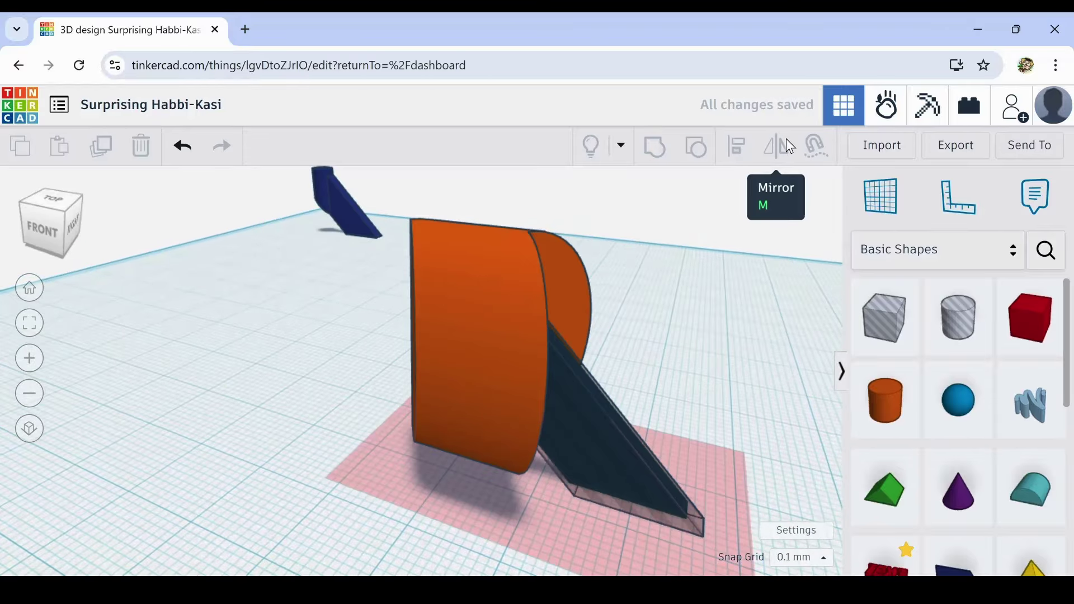
{"action": "right_click_drag", "start_coordinate": [733, 316], "coordinate": [582, 311]}
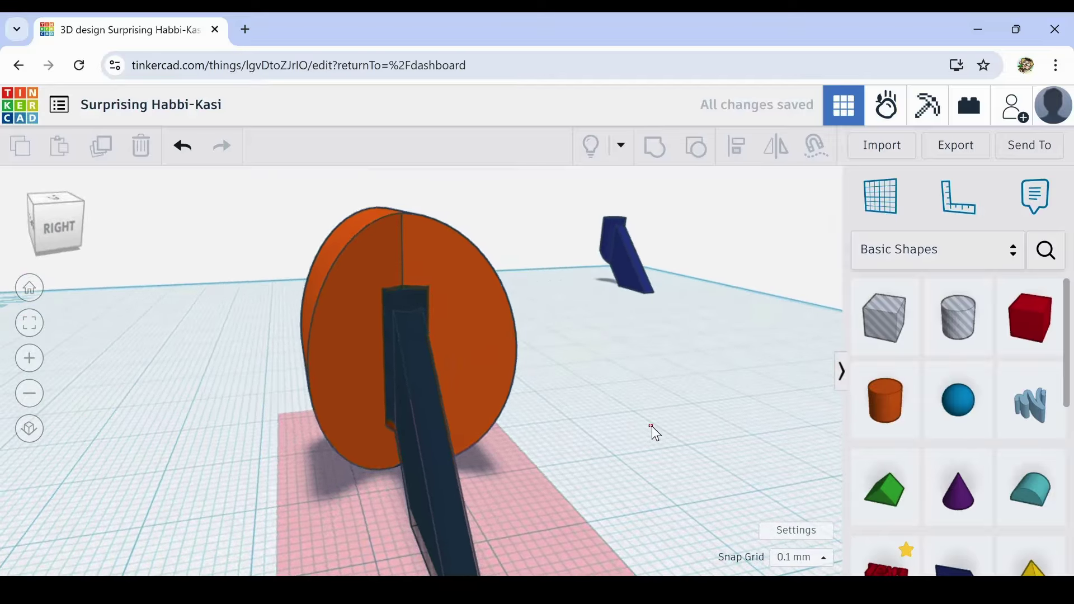
{"action": "left_click", "coordinate": [652, 431]}
{"action": "right_click_drag", "start_coordinate": [604, 468], "coordinate": [728, 464]}
Step: Change the large cylinder back to an orange solid
{"action": "left_click", "coordinate": [378, 353]}
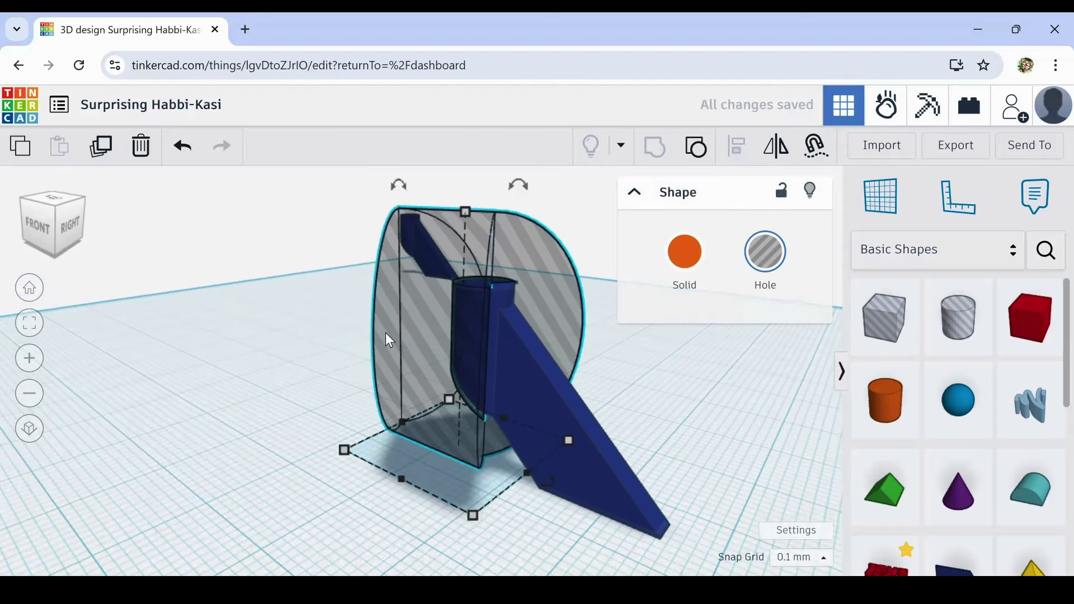
{"action": "left_click", "coordinate": [685, 254]}
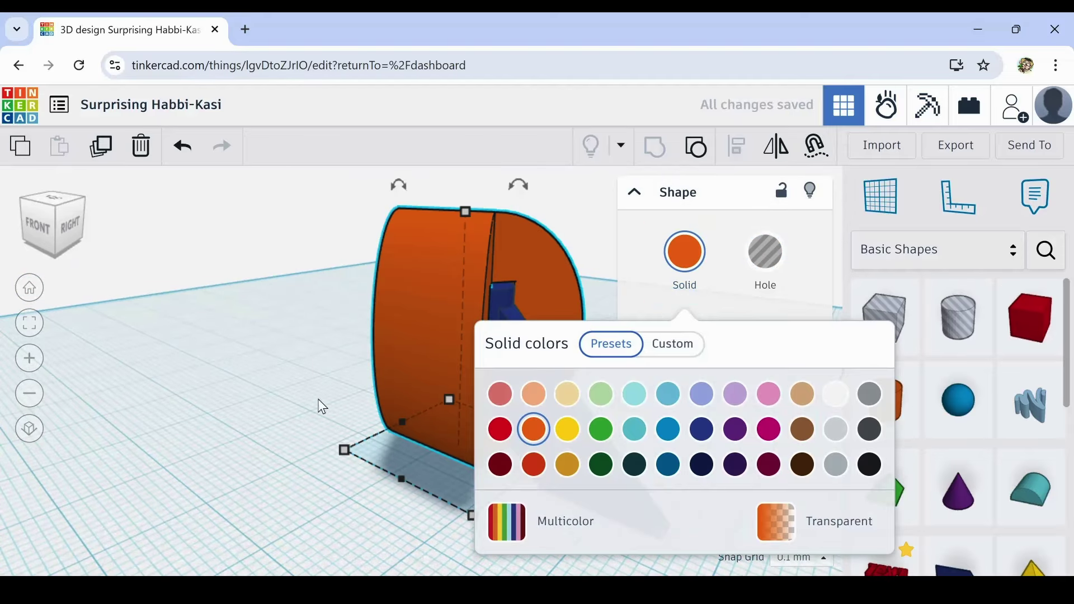
{"action": "left_click", "coordinate": [257, 398]}
{"action": "right_click_drag", "start_coordinate": [257, 398], "coordinate": [313, 425]}
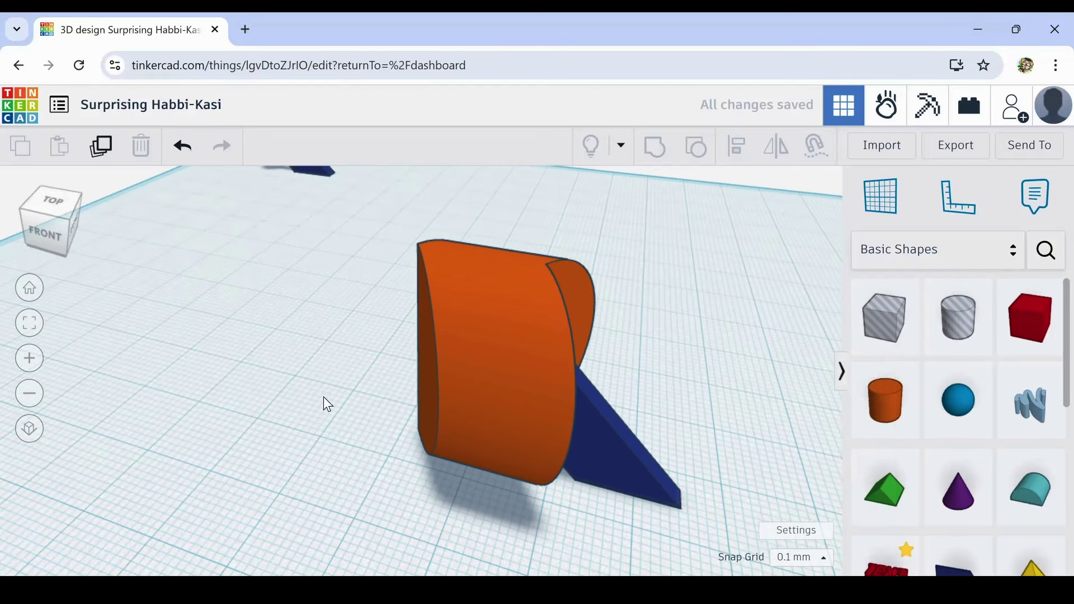
Step: Recolor the large cylinder and its inserted fin together with the teal preset
{"action": "left_click_drag", "start_coordinate": [365, 296], "coordinate": [705, 549]}
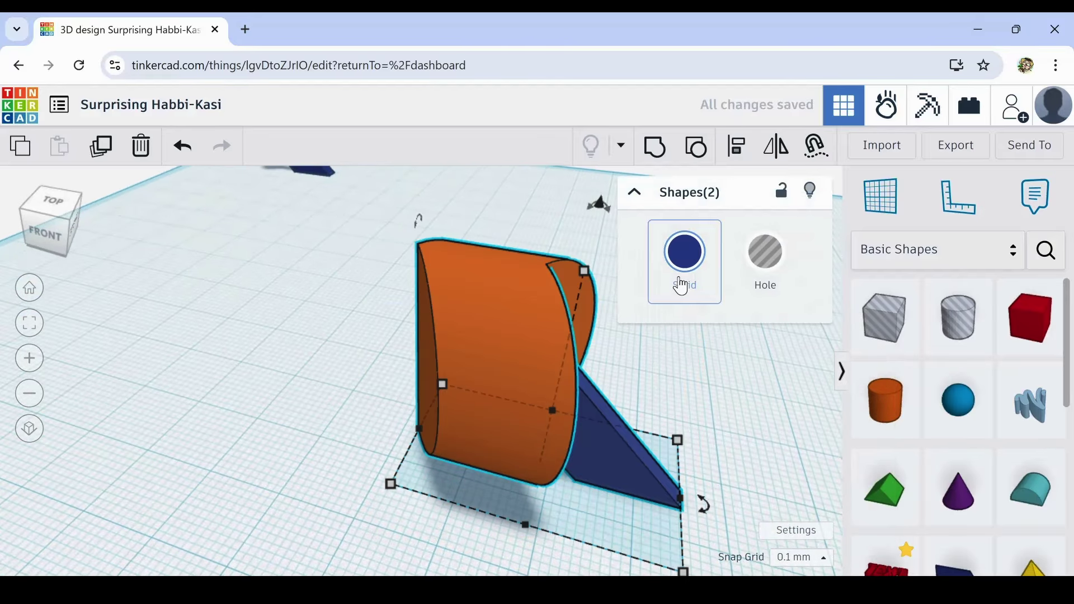
{"action": "left_click", "coordinate": [684, 259]}
{"action": "left_click", "coordinate": [642, 434]}
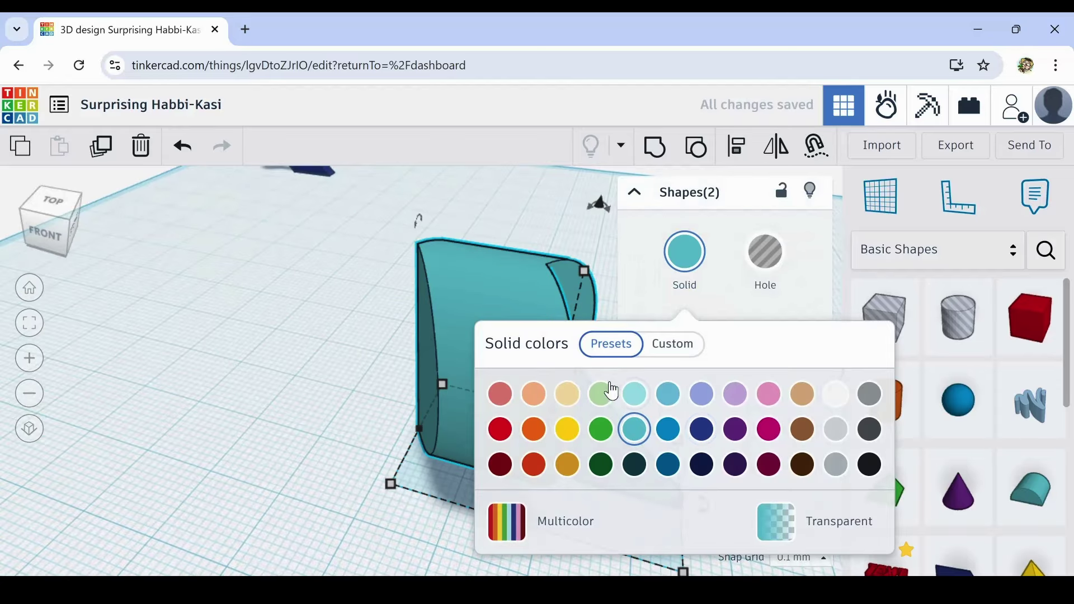
{"action": "left_click", "coordinate": [342, 386]}
{"action": "middle_click_drag", "start_coordinate": [341, 386], "coordinate": [121, 374]}
{"action": "right_click_drag", "start_coordinate": [122, 378], "coordinate": [387, 338]}
{"action": "middle_click_drag", "start_coordinate": [390, 342], "coordinate": [467, 408]}
{"action": "right_click_drag", "start_coordinate": [463, 401], "coordinate": [615, 401]}
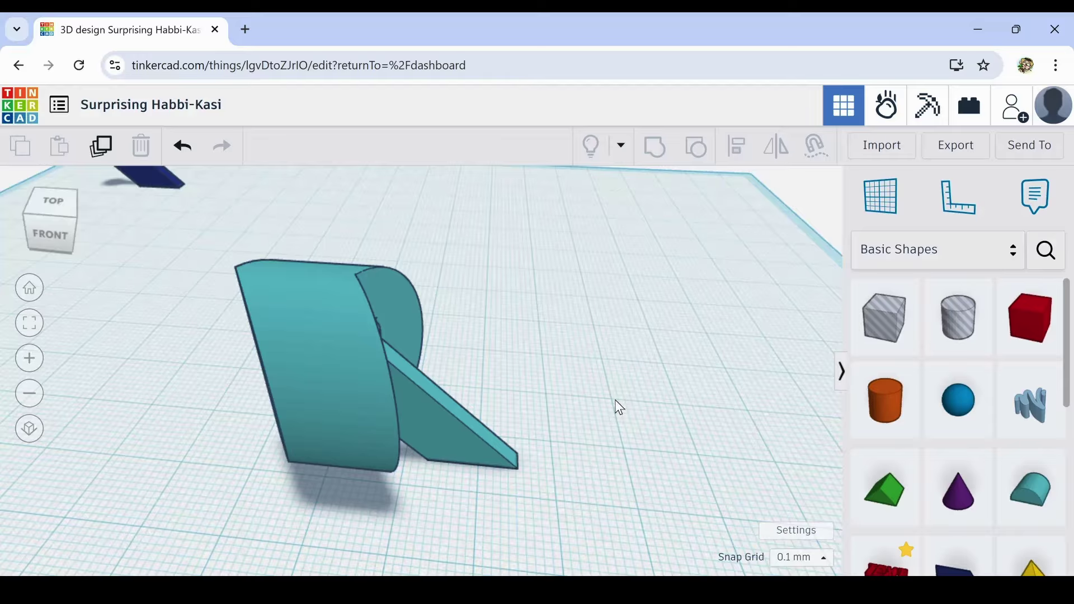
Step: Duplicate the teal cylinder and shift the copy along its axis past the fin's post as a second segment
{"action": "right_click_drag", "start_coordinate": [613, 405], "coordinate": [564, 397]}
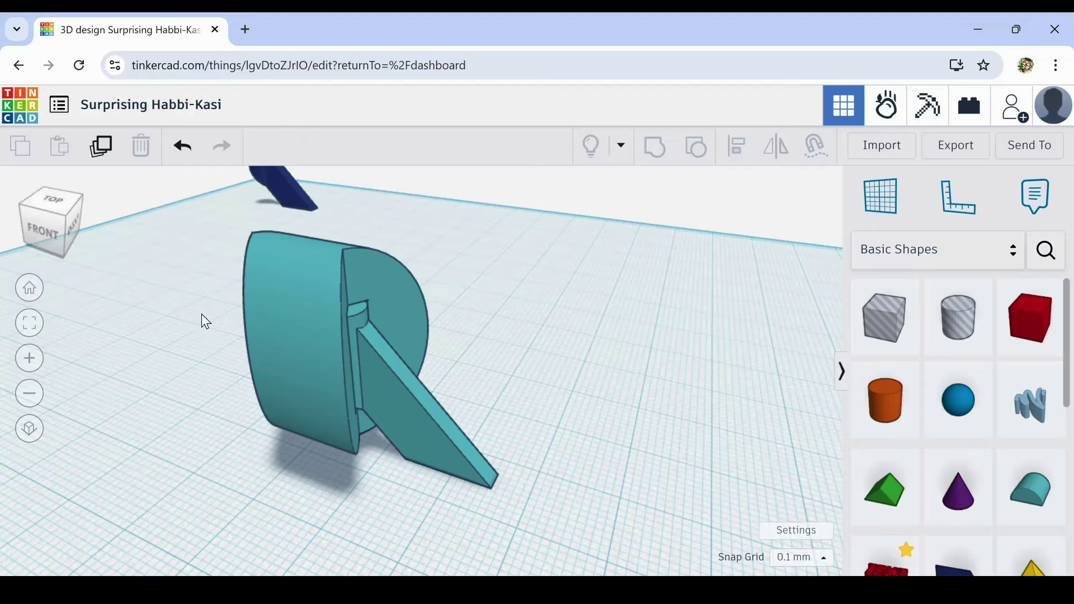
{"action": "right_click_drag", "start_coordinate": [202, 315], "coordinate": [231, 331]}
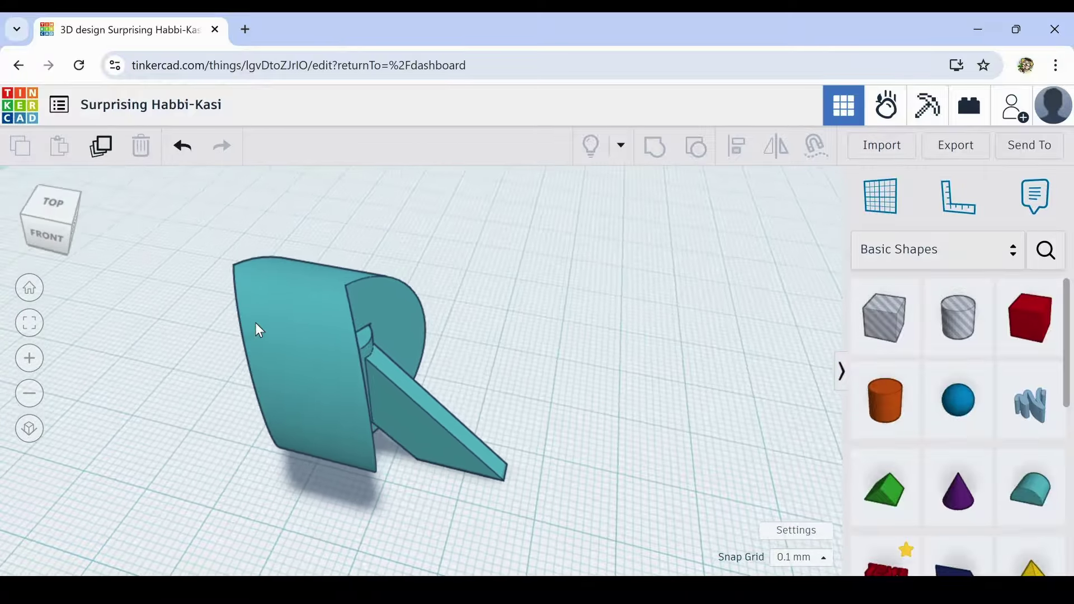
{"action": "left_click", "coordinate": [281, 319]}
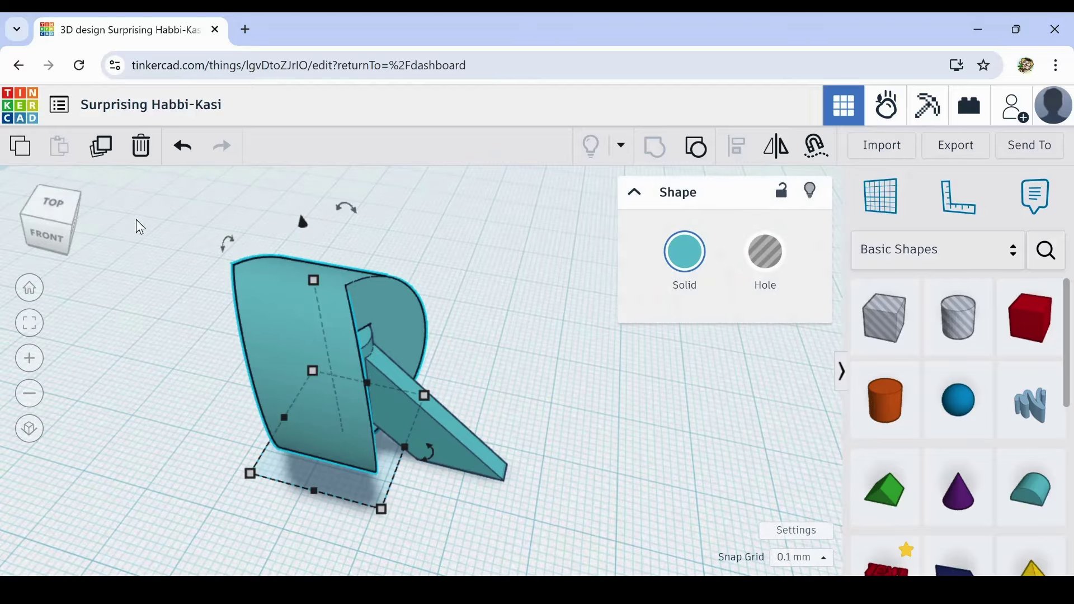
{"action": "left_click", "coordinate": [114, 152]}
{"action": "key", "text": "Right"}
{"action": "key", "text": "Right"}
{"action": "key", "text": "Right"}
{"action": "key", "text": "Right"}
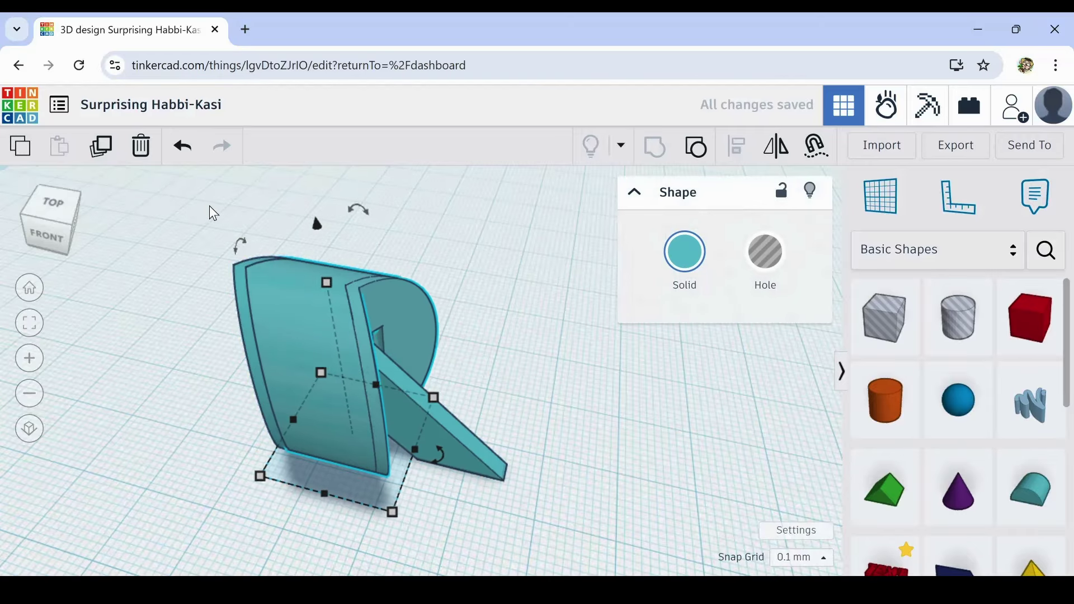
{"action": "key", "text": "Right"}
{"action": "key", "text": "Right"}
{"action": "key", "text": "Right"}
{"action": "key", "text": "Right"}
{"action": "key", "text": "Right"}
{"action": "key", "text": "Right"}
{"action": "key", "text": "Right"}
{"action": "key", "text": "Right"}
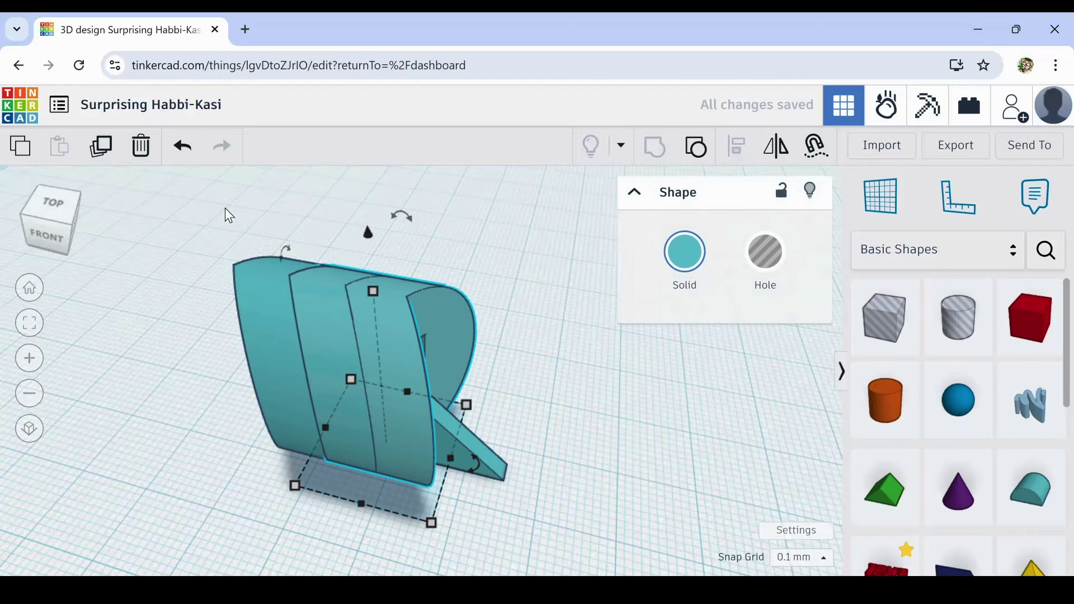
{"action": "key", "text": "Right"}
{"action": "key", "text": "Right"}
{"action": "key", "text": "Right"}
{"action": "key", "text": "Right"}
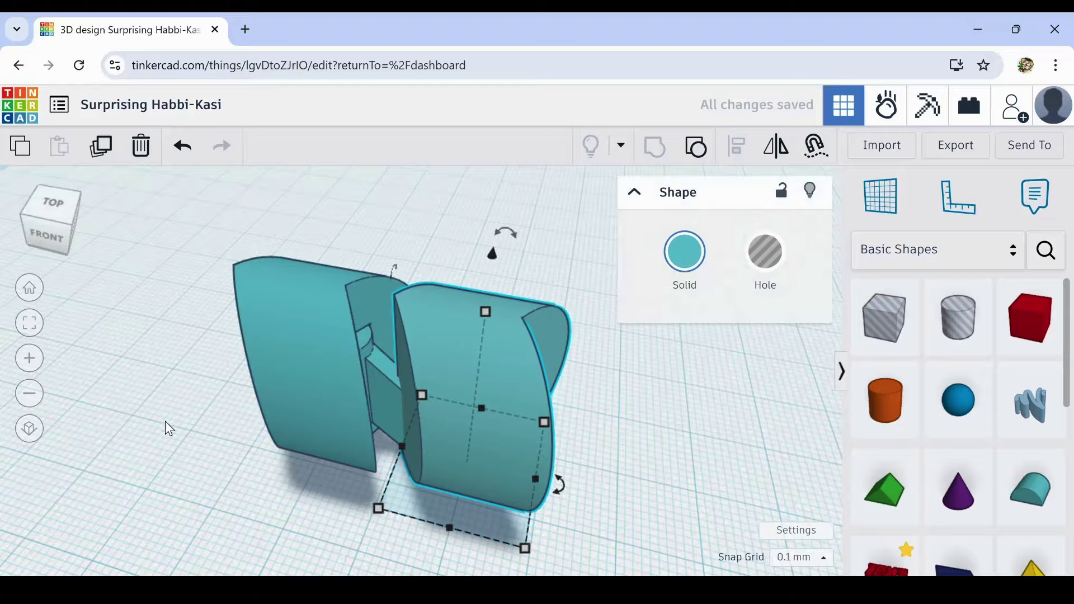
{"action": "right_click_drag", "start_coordinate": [188, 454], "coordinate": [155, 387]}
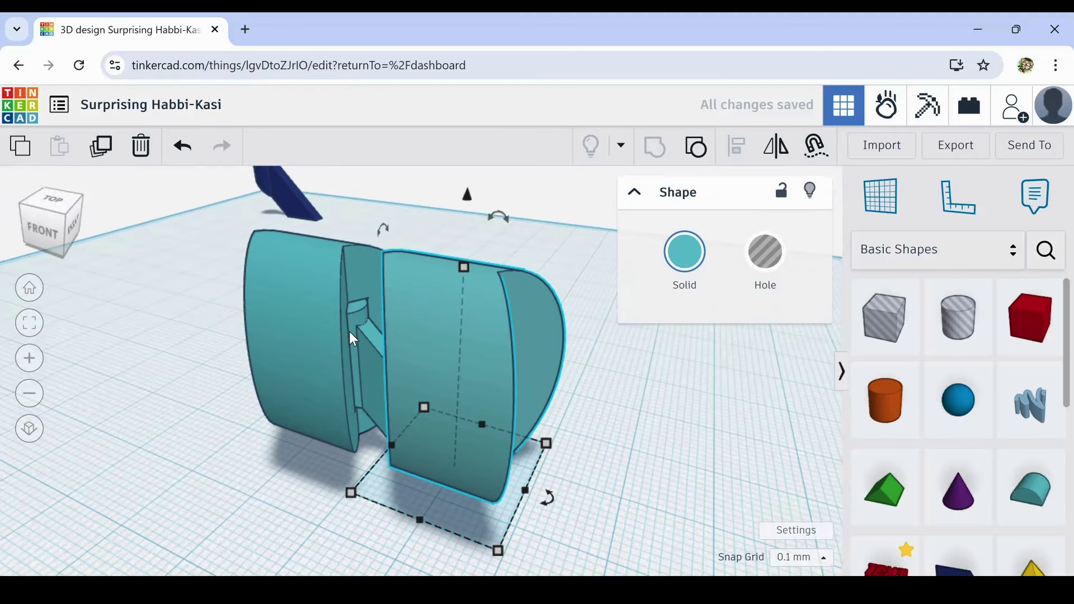
Step: Nudge the cylinder copy back toward the first segment until their ends nearly meet
{"action": "key", "text": "Left"}
{"action": "key", "text": "Left"}
{"action": "key", "text": "Left"}
{"action": "key", "text": "Left"}
{"action": "key", "text": "Left"}
{"action": "key", "text": "Left"}
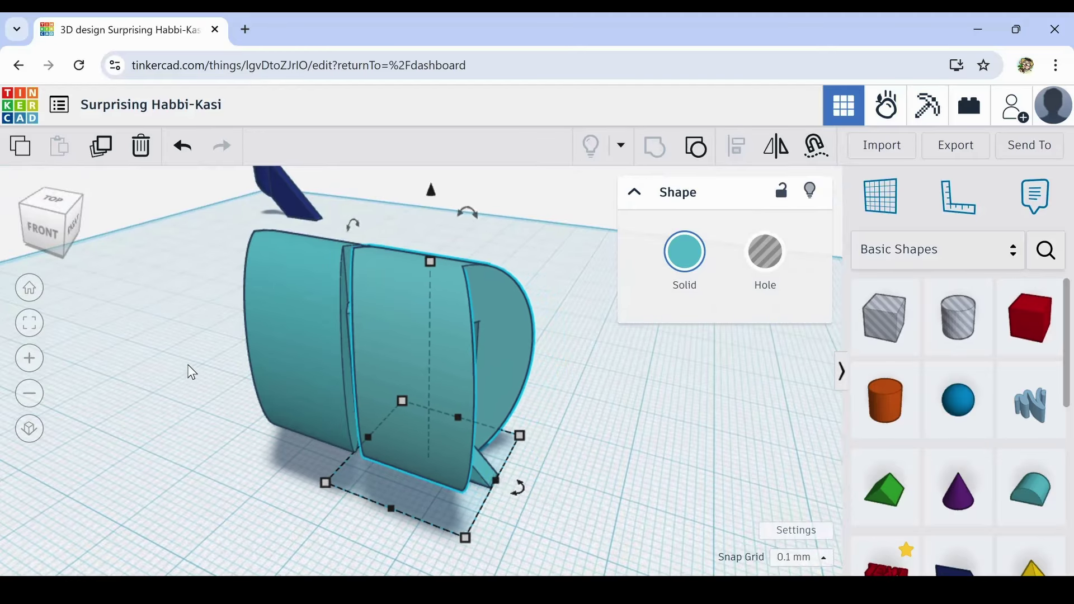
{"action": "right_click_drag", "start_coordinate": [191, 372], "coordinate": [230, 417]}
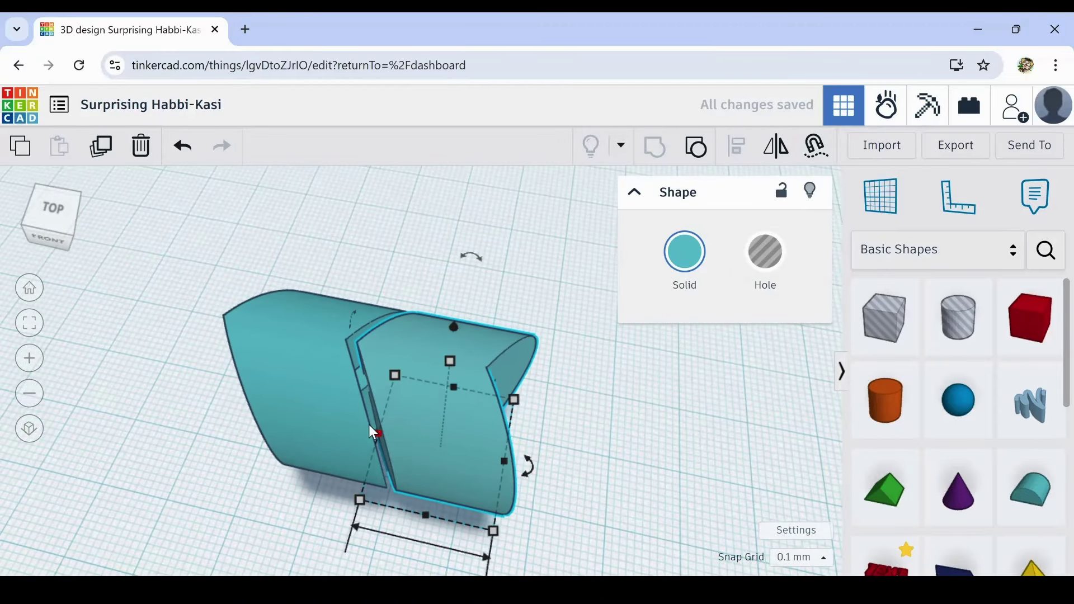
Step: Nudge the cylinder copy outward along the axis to leave a gap that exposes the fin between both segments
{"action": "key", "text": "Right"}
{"action": "key", "text": "Right"}
{"action": "key", "text": "Right"}
{"action": "key", "text": "Right"}
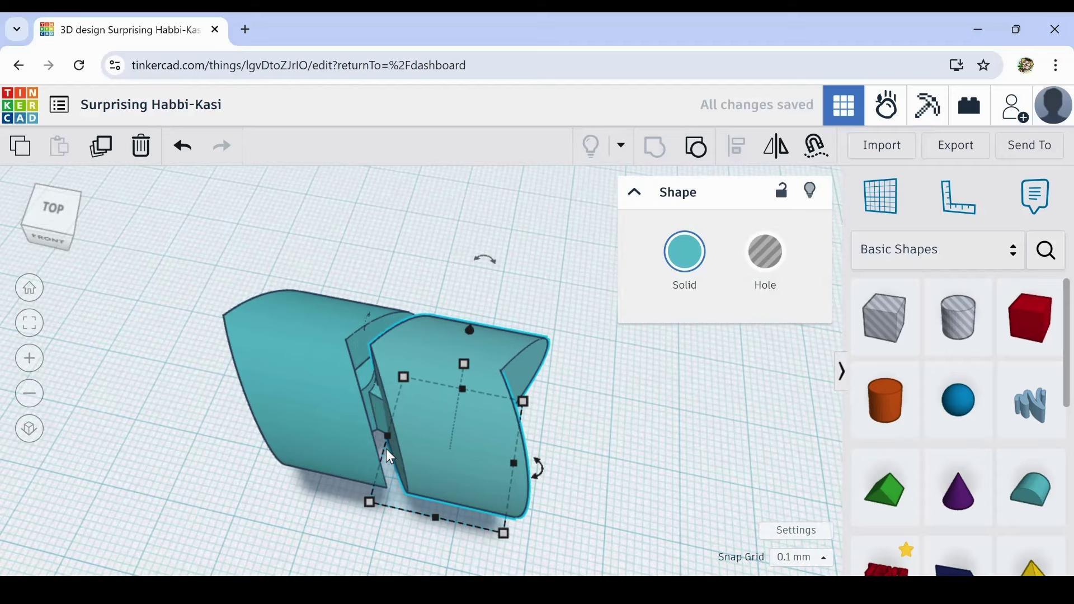
{"action": "key", "text": "Right"}
{"action": "key", "text": "Right"}
{"action": "key", "text": "Right"}
{"action": "key", "text": "Right"}
{"action": "key", "text": "Right"}
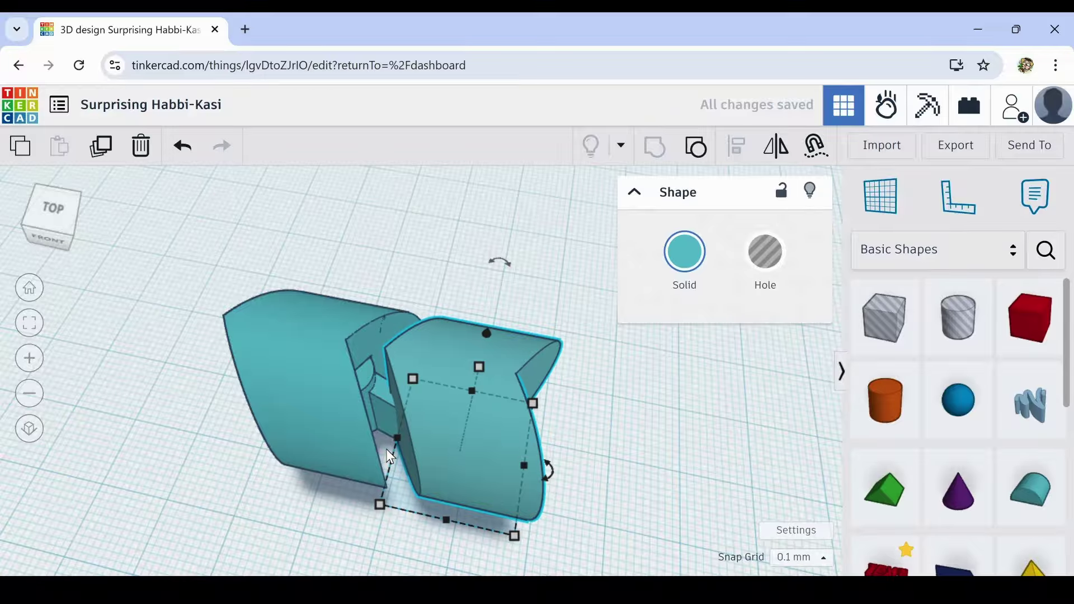
{"action": "key", "text": "Right"}
{"action": "key", "text": "Right"}
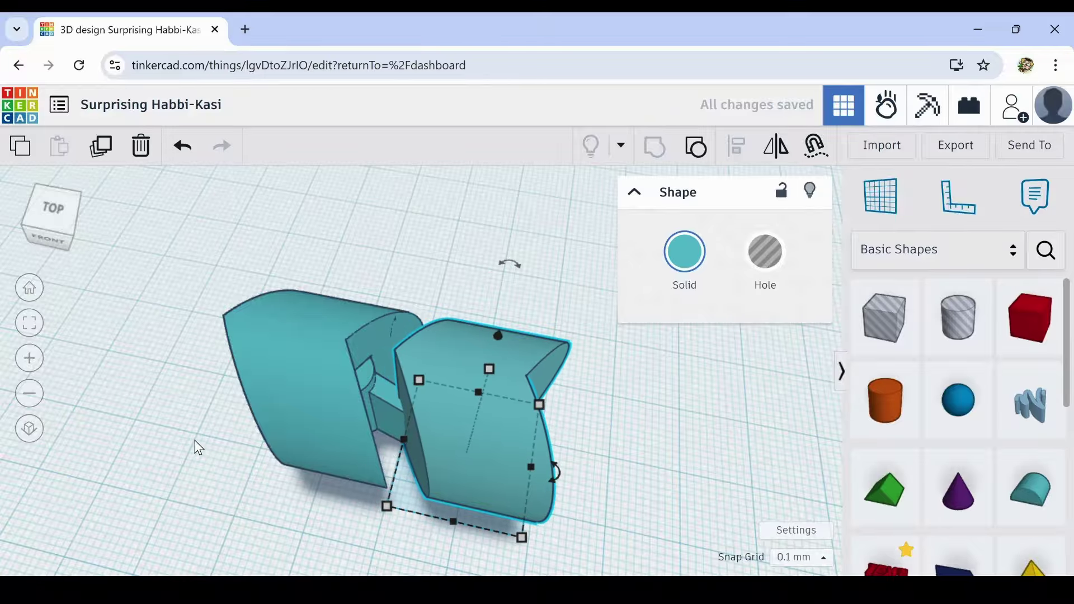
{"action": "right_click_drag", "start_coordinate": [199, 448], "coordinate": [366, 393]}
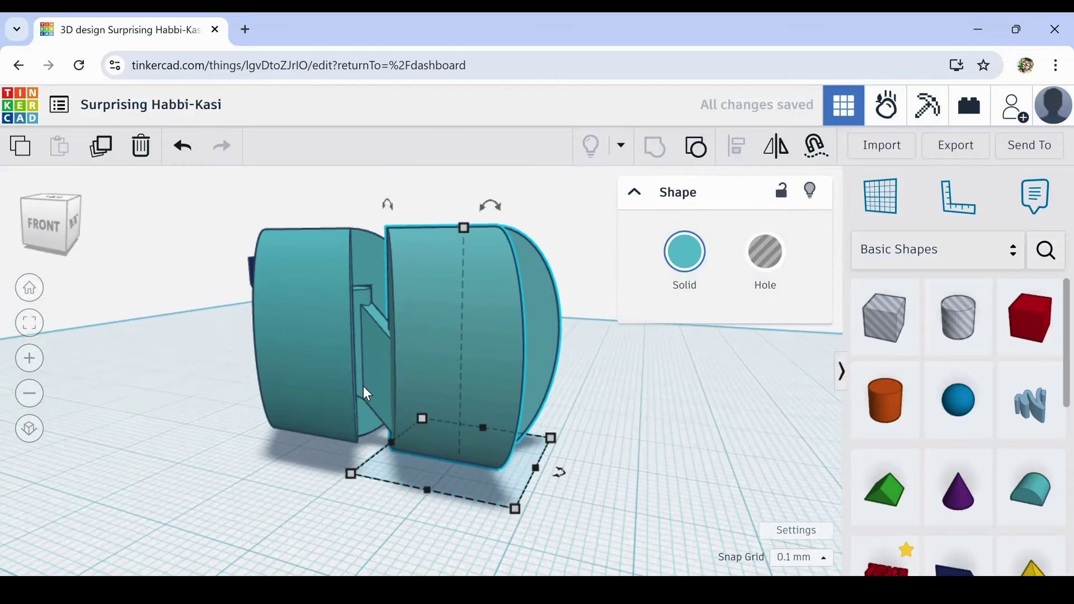
{"action": "scroll", "coordinate": [366, 393], "scroll_direction": "down", "scroll_amount": 3}
{"action": "right_click_drag", "start_coordinate": [283, 384], "coordinate": [319, 440]}
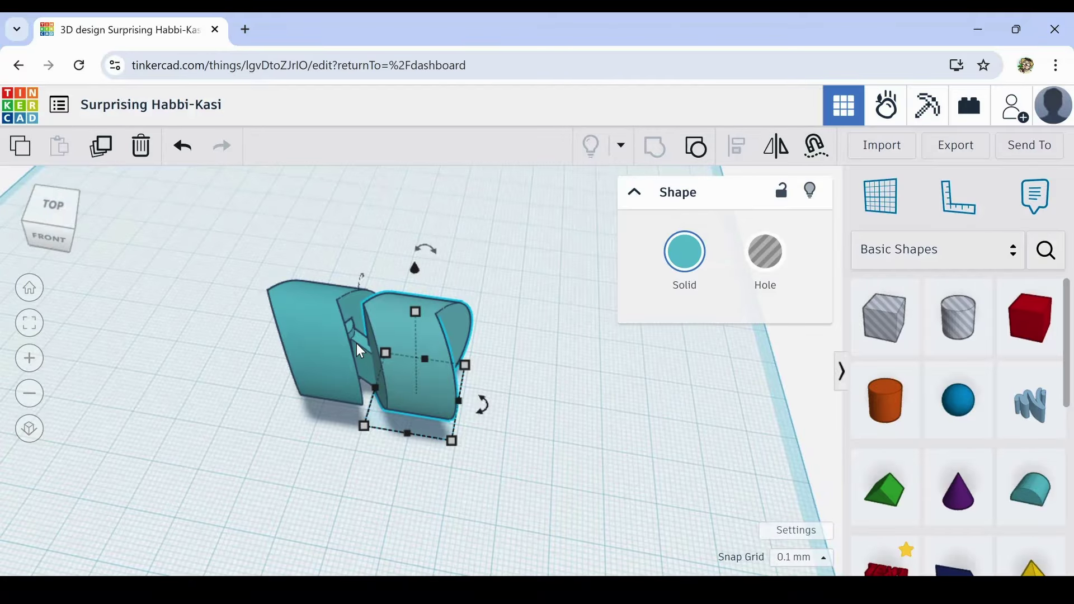
Step: Delete the cylinder copy that sits beside the first segment
{"action": "mouse_move", "coordinate": [468, 321]}
{"action": "right_mouse_down"}
{"action": "mouse_move", "coordinate": [304, 307]}
{"action": "mouse_move", "coordinate": [275, 288]}
{"action": "mouse_move", "coordinate": [310, 270]}
{"action": "mouse_move", "coordinate": [496, 305]}
{"action": "mouse_move", "coordinate": [489, 333]}
{"action": "mouse_move", "coordinate": [441, 338]}
{"action": "mouse_move", "coordinate": [445, 327]}
{"action": "mouse_move", "coordinate": [468, 328]}
{"action": "right_mouse_up"}
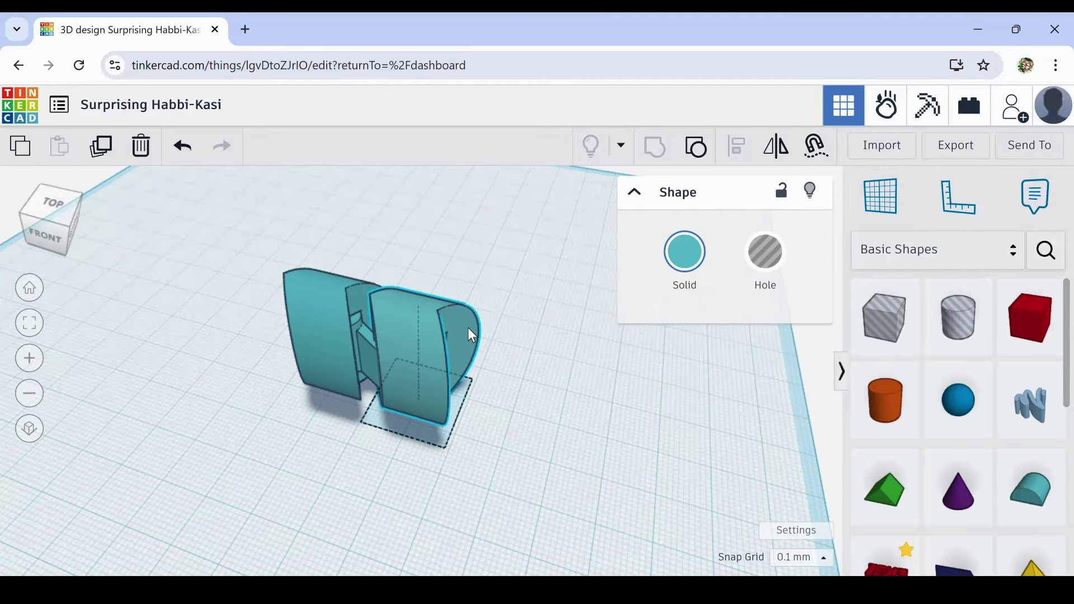
{"action": "right_click_drag", "start_coordinate": [468, 328], "coordinate": [482, 332]}
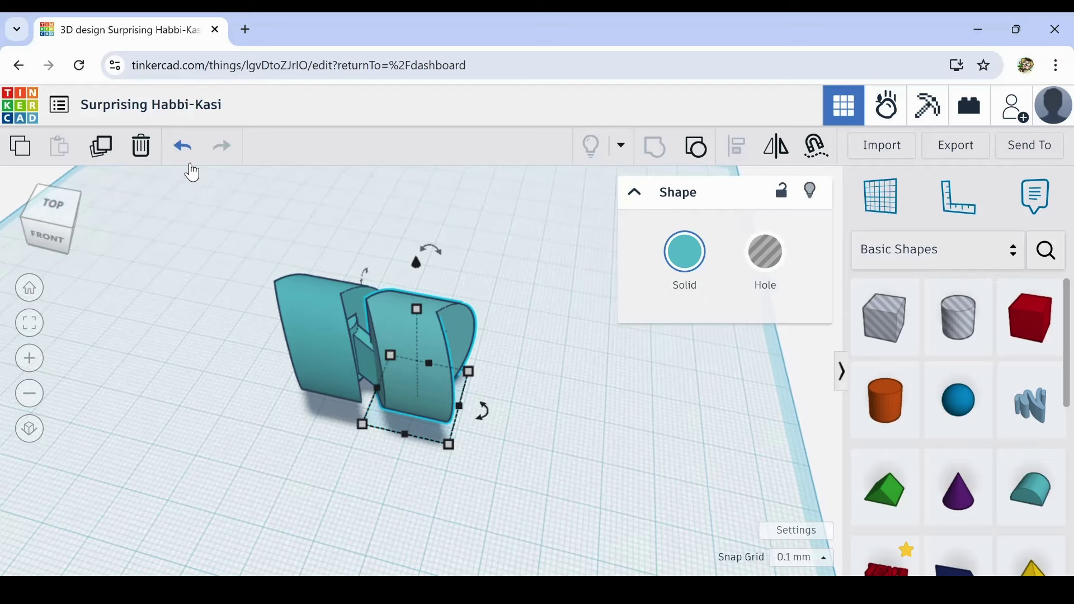
{"action": "left_click", "coordinate": [141, 148]}
Step: Duplicate the first cylinder together with its fin and shift the pair along the axis, leaving a small gap between the segments
{"action": "left_click_drag", "start_coordinate": [328, 304], "coordinate": [445, 392]}
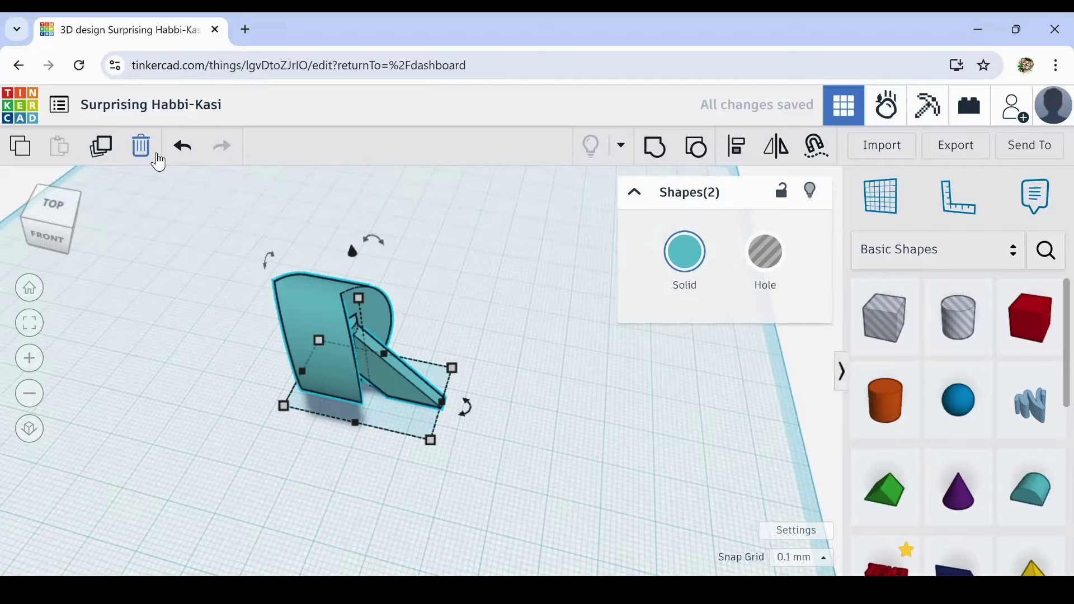
{"action": "left_click", "coordinate": [102, 147]}
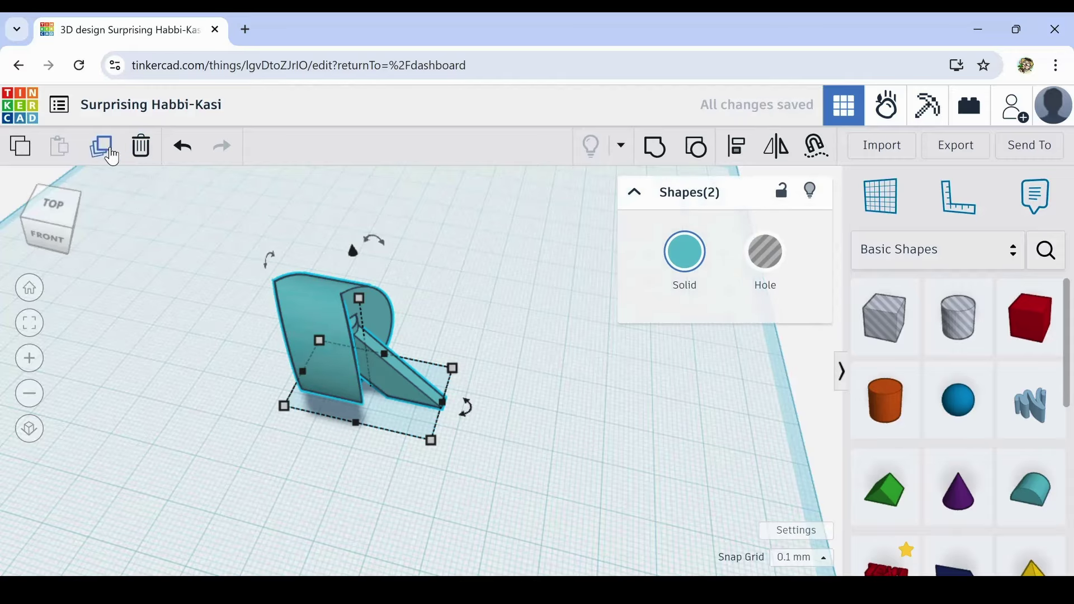
{"action": "key", "text": "Right"}
{"action": "key", "text": "Right"}
{"action": "key", "text": "Right"}
{"action": "key", "text": "Right"}
{"action": "key", "text": "Right"}
{"action": "key", "text": "Right"}
{"action": "key", "text": "Right"}
{"action": "key", "text": "Right"}
{"action": "key", "text": "Right"}
{"action": "key", "text": "Right"}
{"action": "key", "text": "Right"}
{"action": "key", "text": "Right"}
{"action": "key", "text": "Right"}
{"action": "key", "text": "Right"}
{"action": "key", "text": "Right"}
{"action": "key", "text": "Right"}
{"action": "key", "text": "Right"}
{"action": "key", "text": "Right"}
{"action": "key", "text": "Right"}
{"action": "key", "text": "Right"}
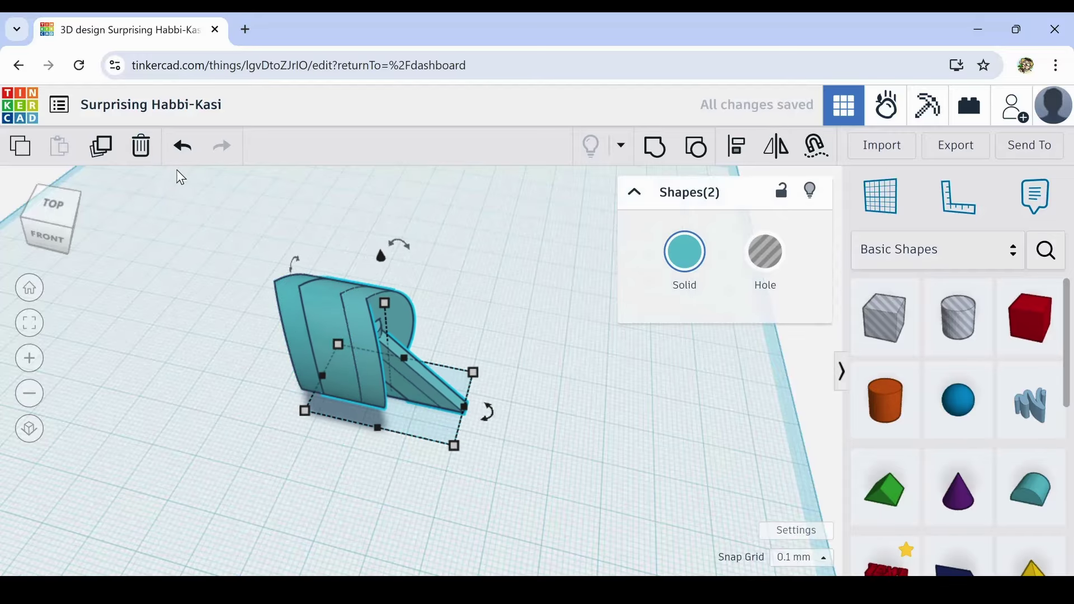
{"action": "key", "text": "Right"}
{"action": "key", "text": "Right"}
{"action": "key", "text": "Right"}
{"action": "key", "text": "Right"}
{"action": "key", "text": "Right"}
{"action": "key", "text": "Right"}
{"action": "key", "text": "Right"}
{"action": "key", "text": "Right"}
{"action": "key", "text": "Right"}
{"action": "key", "text": "Right"}
{"action": "key", "text": "Right"}
{"action": "key", "text": "Right"}
{"action": "key", "text": "Right"}
{"action": "key", "text": "Right"}
{"action": "key", "text": "Right"}
{"action": "key", "text": "Right"}
{"action": "key", "text": "Right"}
{"action": "key", "text": "Right"}
{"action": "key", "text": "Right"}
{"action": "key", "text": "Right"}
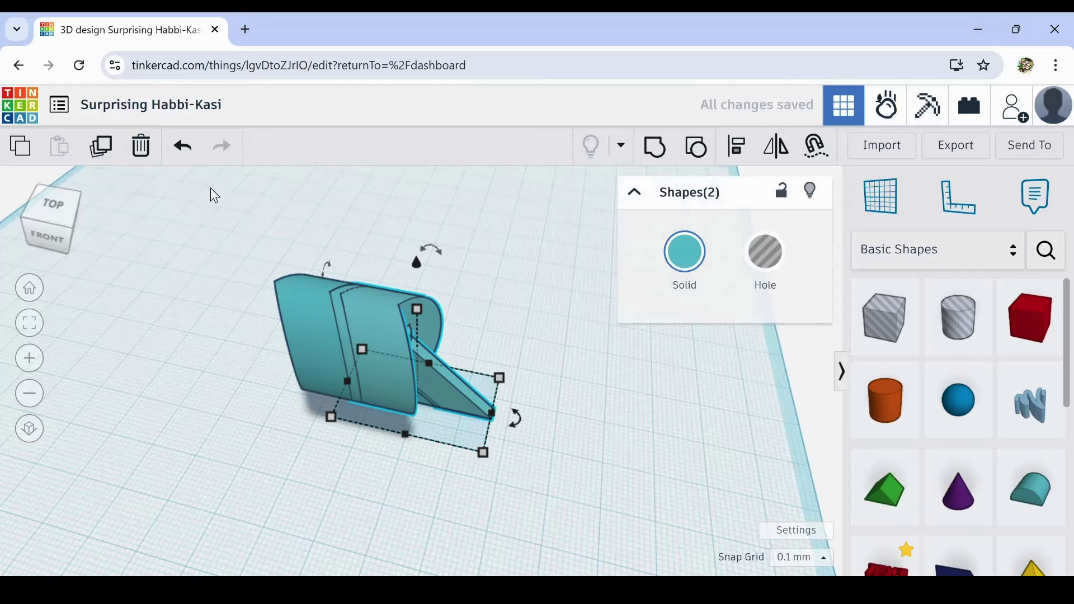
{"action": "key", "text": "Right"}
{"action": "key", "text": "Right"}
{"action": "key", "text": "Right"}
{"action": "key", "text": "Right"}
{"action": "key", "text": "Right"}
{"action": "key", "text": "Right"}
{"action": "key", "text": "Right"}
{"action": "key", "text": "Right"}
{"action": "key", "text": "Right"}
{"action": "key", "text": "Right"}
{"action": "key", "text": "Right"}
{"action": "key", "text": "Right"}
{"action": "key", "text": "Right"}
{"action": "key", "text": "Right"}
{"action": "key", "text": "Right"}
{"action": "key", "text": "Right"}
{"action": "key", "text": "Right"}
{"action": "key", "text": "Right"}
{"action": "key", "text": "Right"}
{"action": "key", "text": "Right"}
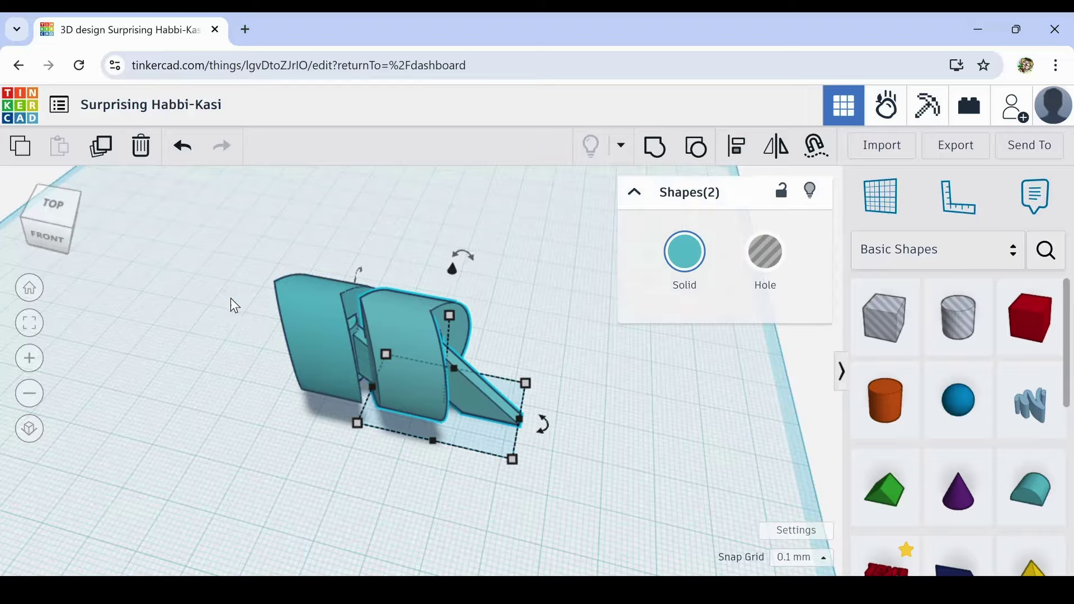
{"action": "key", "text": "Left"}
{"action": "key", "text": "Left"}
{"action": "key", "text": "Left"}
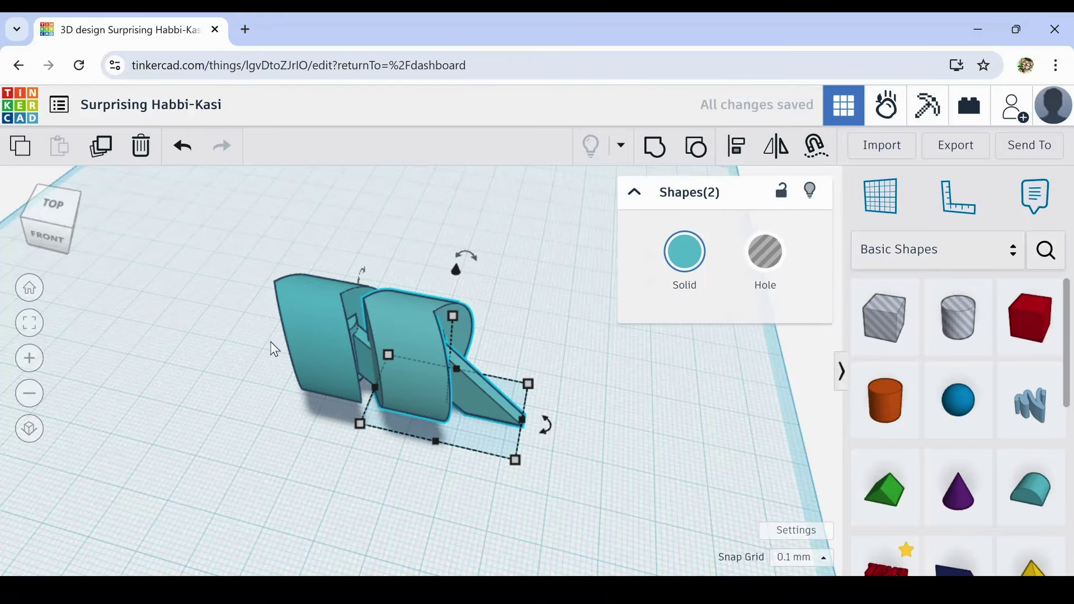
Step: Scale the copied segment and its fin down slightly, keeping their proportions
{"action": "right_click_drag", "start_coordinate": [488, 338], "coordinate": [453, 258]}
{"action": "mouse_move", "coordinate": [453, 305]}
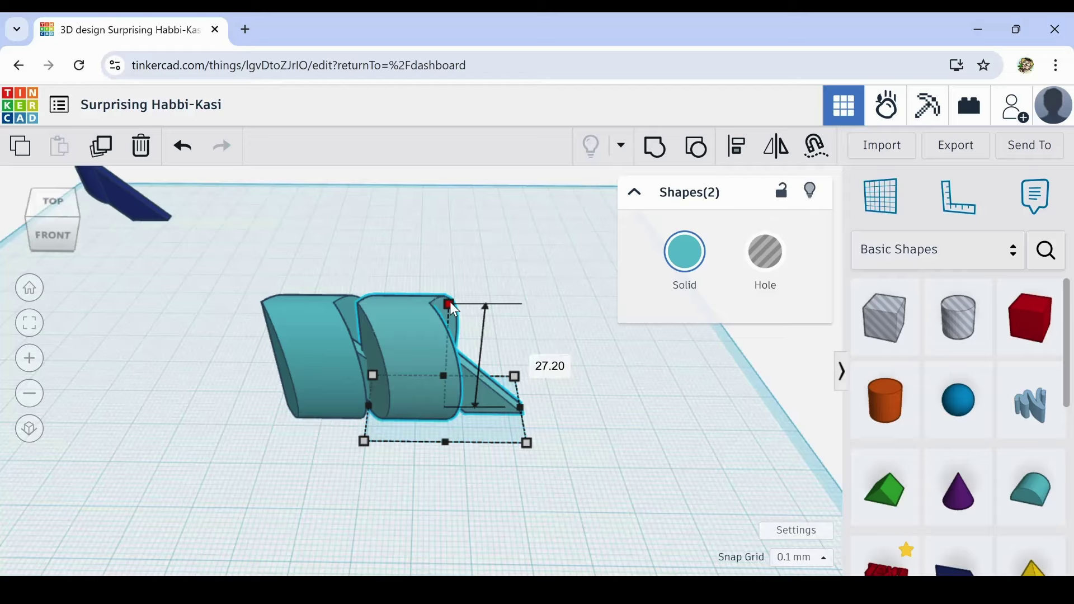
{"action": "left_click_drag", "start_coordinate": [450, 303], "coordinate": [450, 308]}
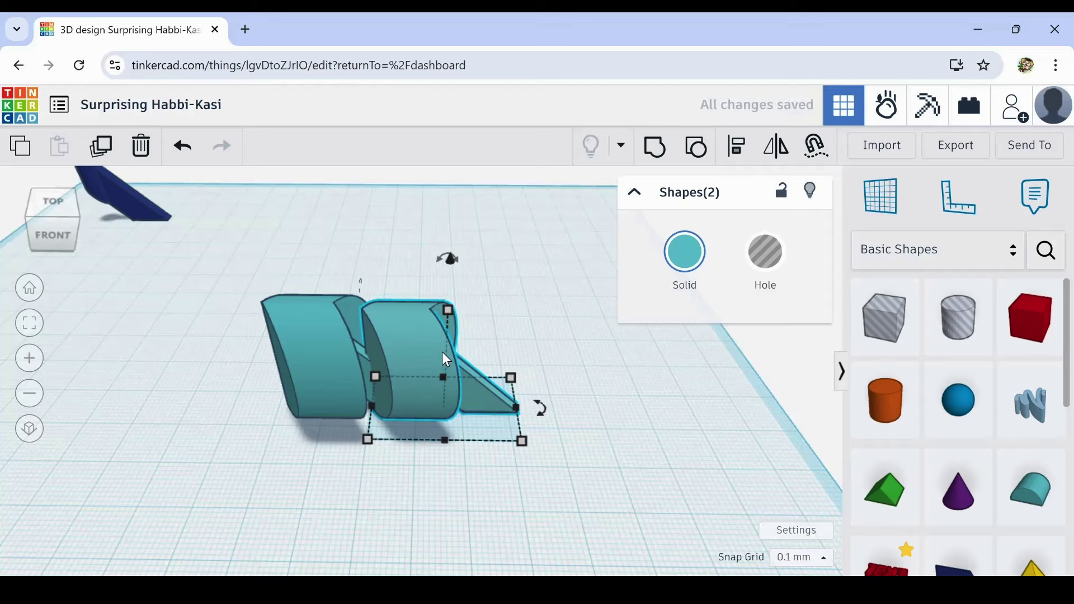
Step: Duplicate the reduced segment and fin three times, repeating the shift and shrink to extend the tapering row to five segments
{"action": "right_click_drag", "start_coordinate": [533, 361], "coordinate": [342, 215]}
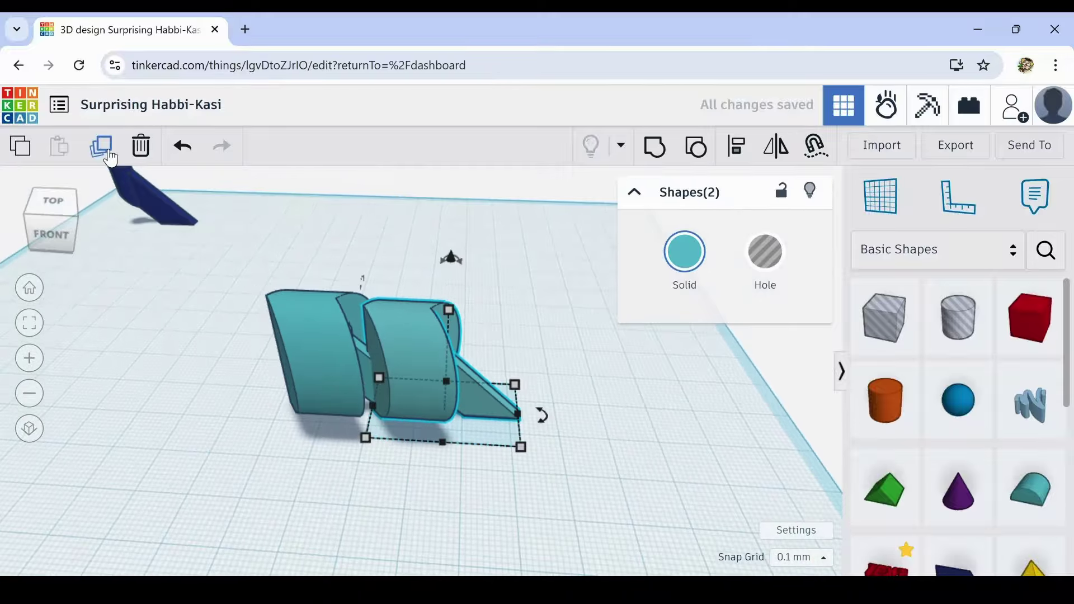
{"action": "left_click", "coordinate": [107, 151]}
{"action": "left_click", "coordinate": [106, 152]}
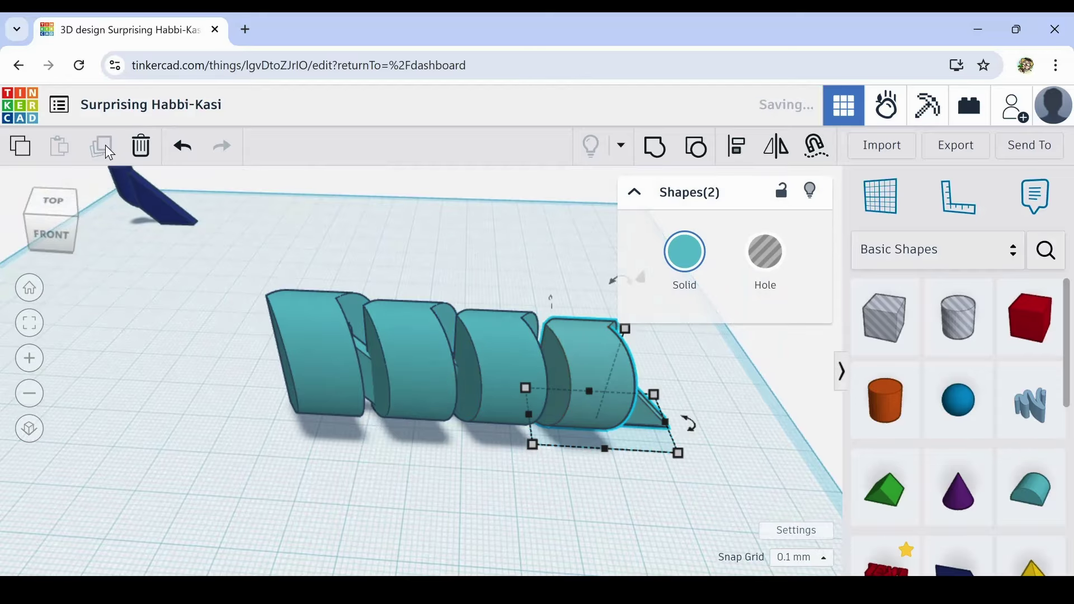
{"action": "left_click", "coordinate": [107, 152]}
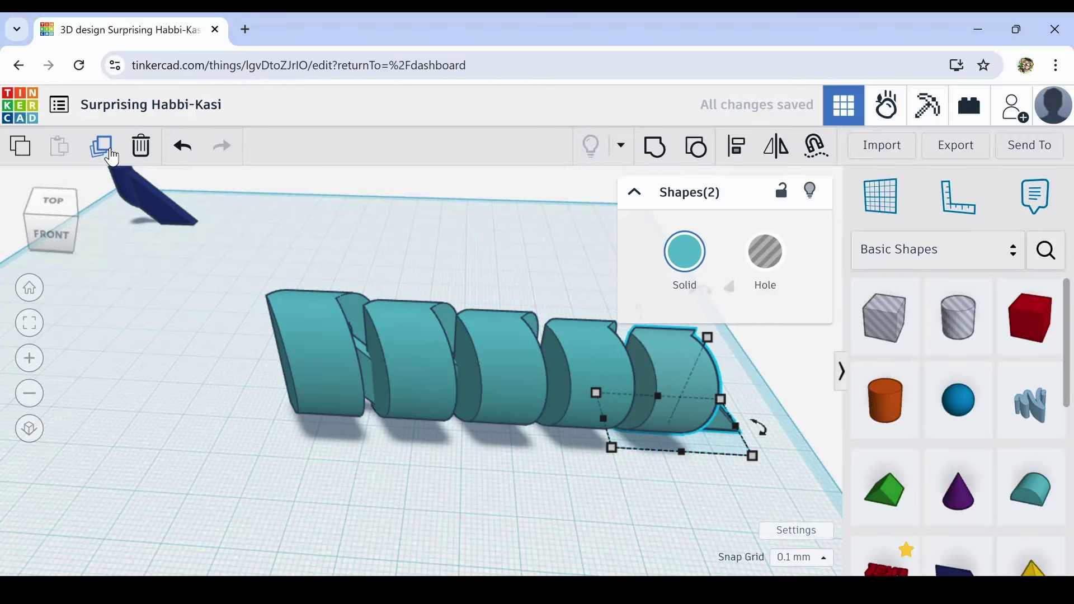
Step: Duplicate the first segment with its fin and shift the copy outward beyond the large end of the row, leaving a small gap
{"action": "right_click_drag", "start_coordinate": [534, 564], "coordinate": [580, 523]}
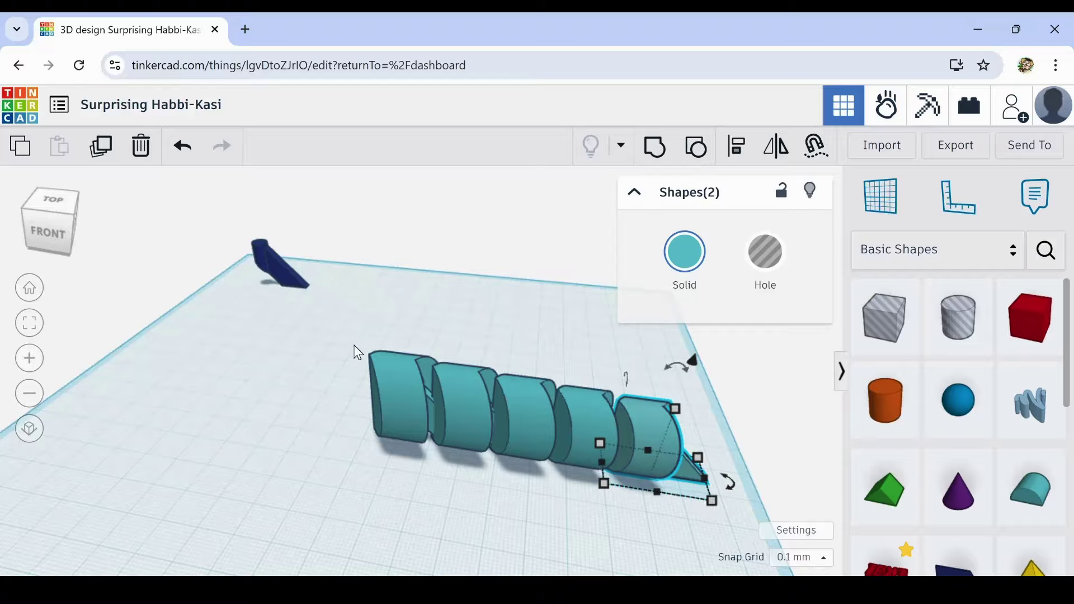
{"action": "left_click", "coordinate": [410, 451]}
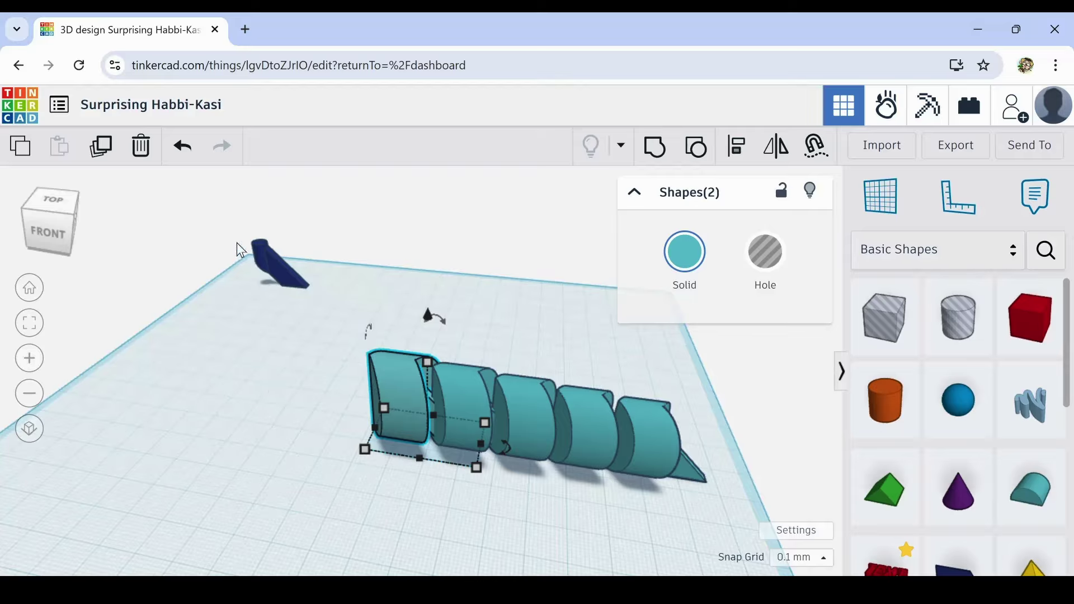
{"action": "left_click", "coordinate": [101, 146]}
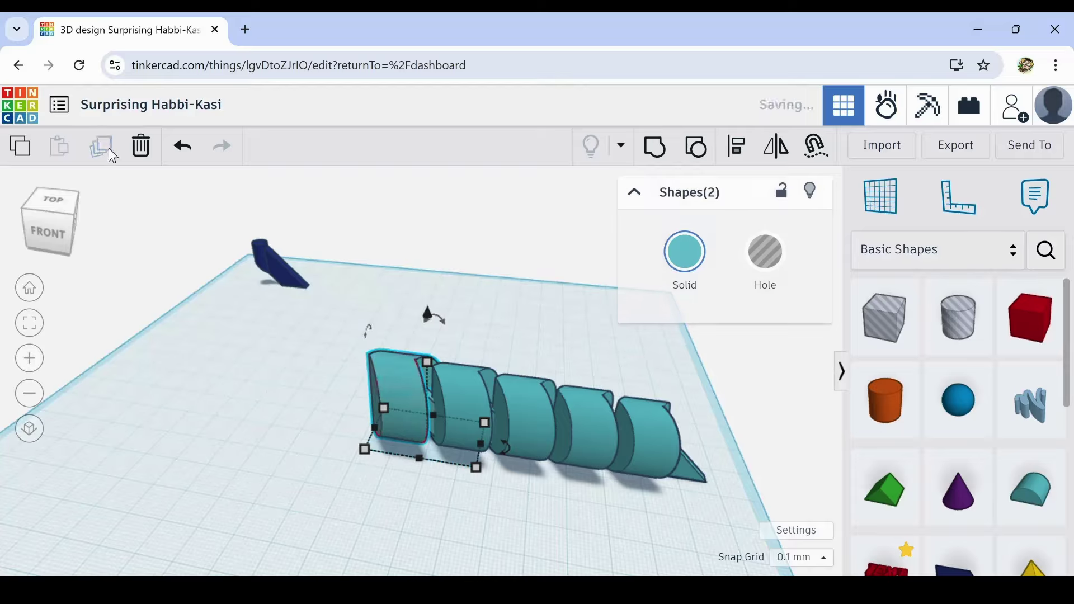
{"action": "key", "text": "Left"}
{"action": "key", "text": "Left"}
{"action": "key", "text": "Left"}
{"action": "key", "text": "Left"}
{"action": "key", "text": "Left"}
{"action": "key", "text": "Left"}
{"action": "key", "text": "Left"}
{"action": "key", "text": "Left"}
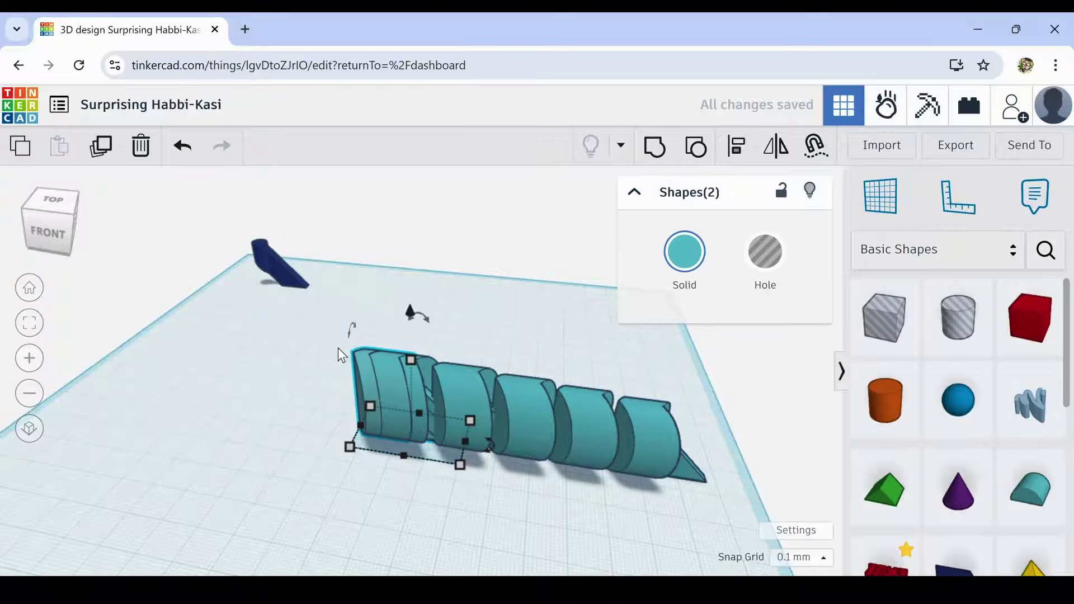
{"action": "key", "text": "Left"}
{"action": "key", "text": "Left"}
{"action": "key", "text": "Left"}
{"action": "key", "text": "Left"}
{"action": "key", "text": "Left"}
{"action": "key", "text": "Left"}
{"action": "key", "text": "Left"}
{"action": "key", "text": "Left"}
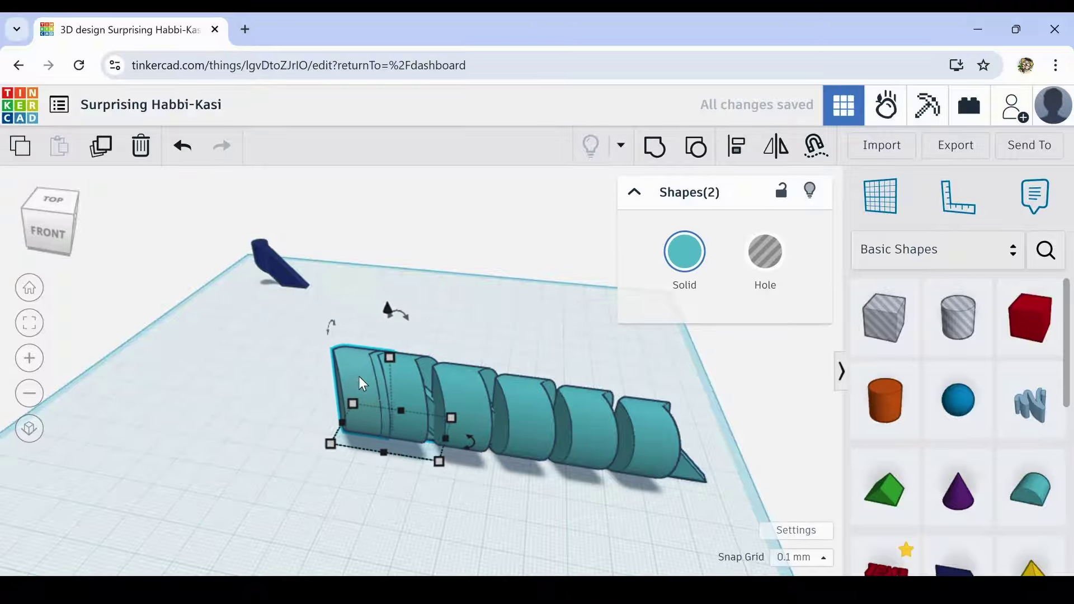
{"action": "key", "text": "Left"}
{"action": "key", "text": "Left"}
{"action": "key", "text": "Left"}
{"action": "key", "text": "Left"}
{"action": "key", "text": "Left"}
{"action": "key", "text": "Left"}
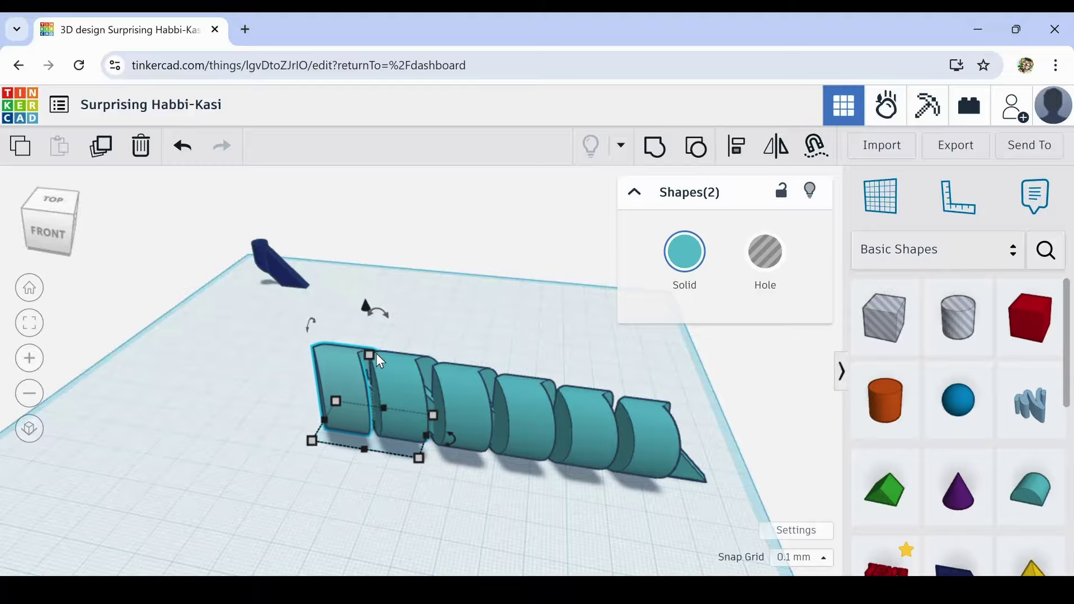
{"action": "scroll", "coordinate": [380, 382], "scroll_direction": "up", "scroll_amount": 2}
{"action": "key", "text": "Left"}
{"action": "key", "text": "Left"}
{"action": "key", "text": "Left"}
{"action": "key", "text": "Left"}
{"action": "key", "text": "Left"}
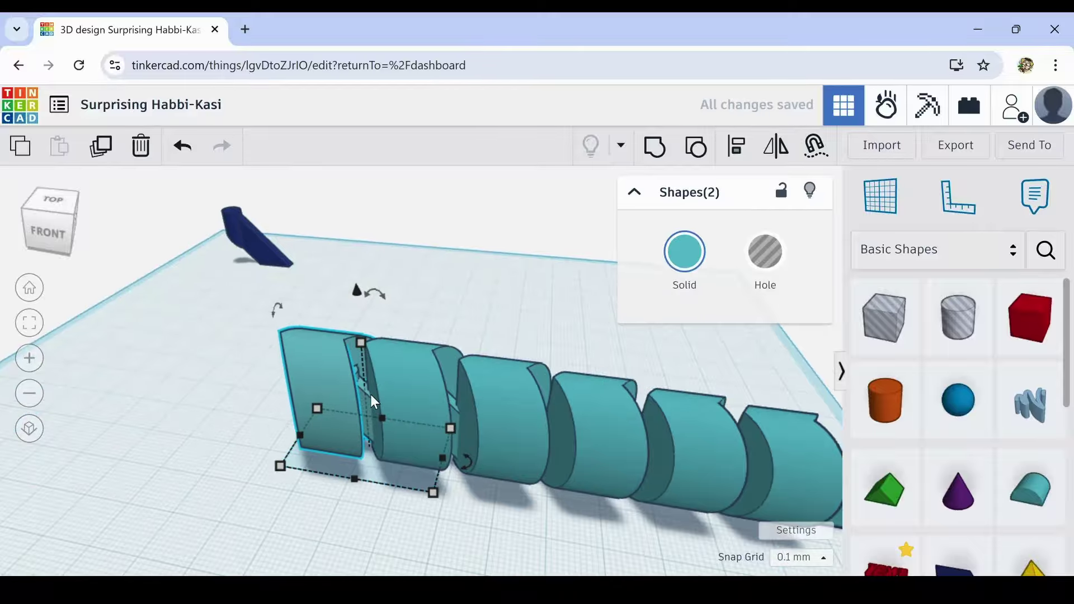
Step: Scale the new end segment and its fin down proportionally to a height of 25.50 mm
{"action": "right_click_drag", "start_coordinate": [318, 507], "coordinate": [396, 537]}
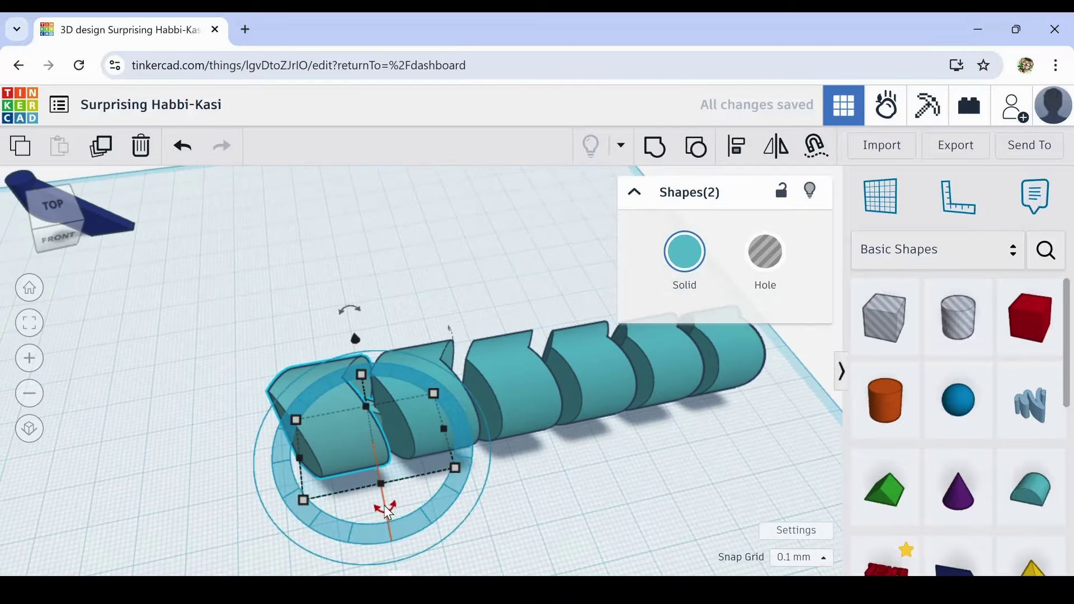
{"action": "mouse_move", "coordinate": [571, 513]}
{"action": "right_mouse_down"}
{"action": "mouse_move", "coordinate": [501, 451]}
{"action": "mouse_move", "coordinate": [551, 520]}
{"action": "right_mouse_up"}
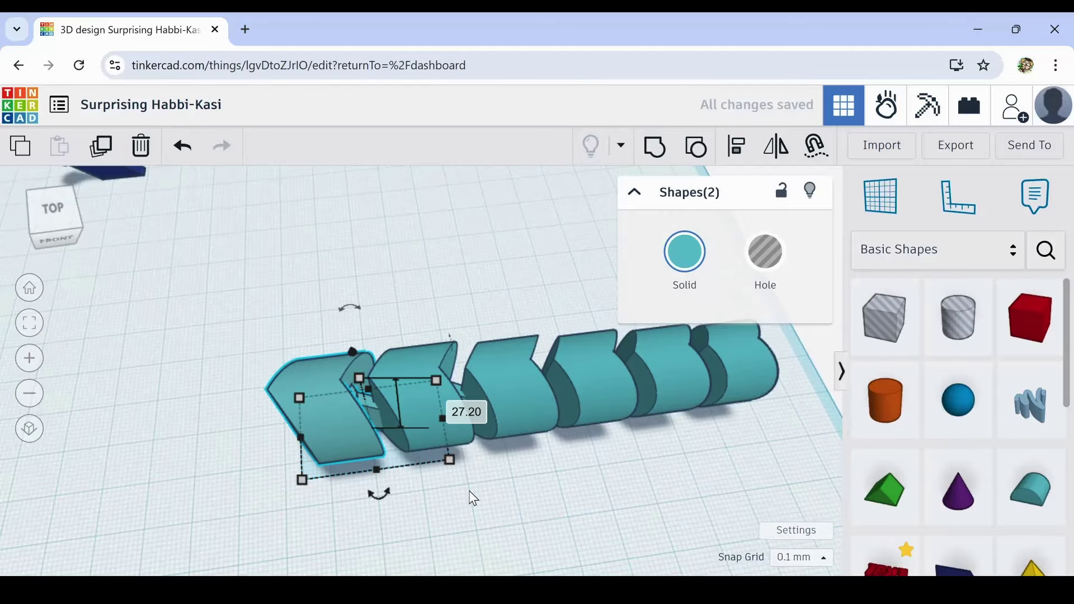
{"action": "right_click_drag", "start_coordinate": [470, 499], "coordinate": [515, 482]}
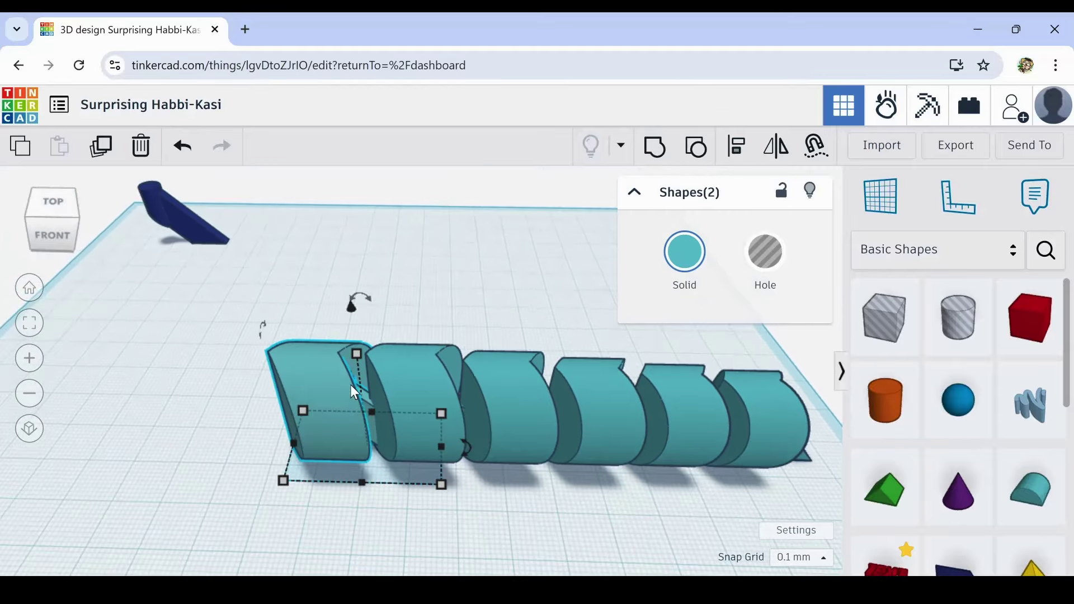
{"action": "left_click_drag", "start_coordinate": [358, 358], "coordinate": [358, 361]}
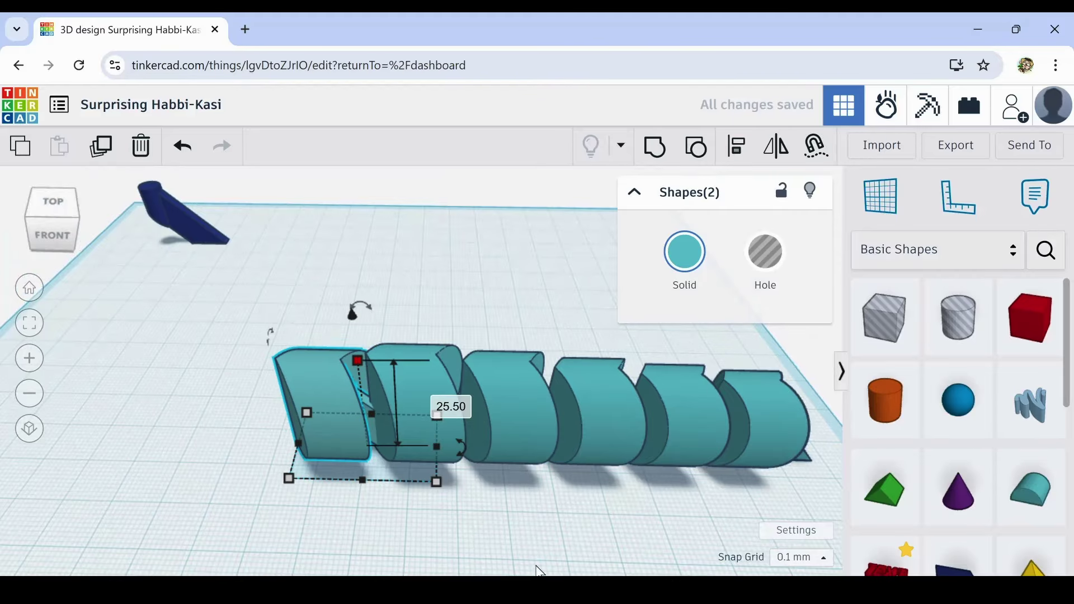
{"action": "left_click", "coordinate": [579, 506]}
Step: Duplicate only the cylinder of the reduced end segment and shift the copy outward along the axis as the new end piece
{"action": "right_click_drag", "start_coordinate": [551, 501], "coordinate": [532, 477]}
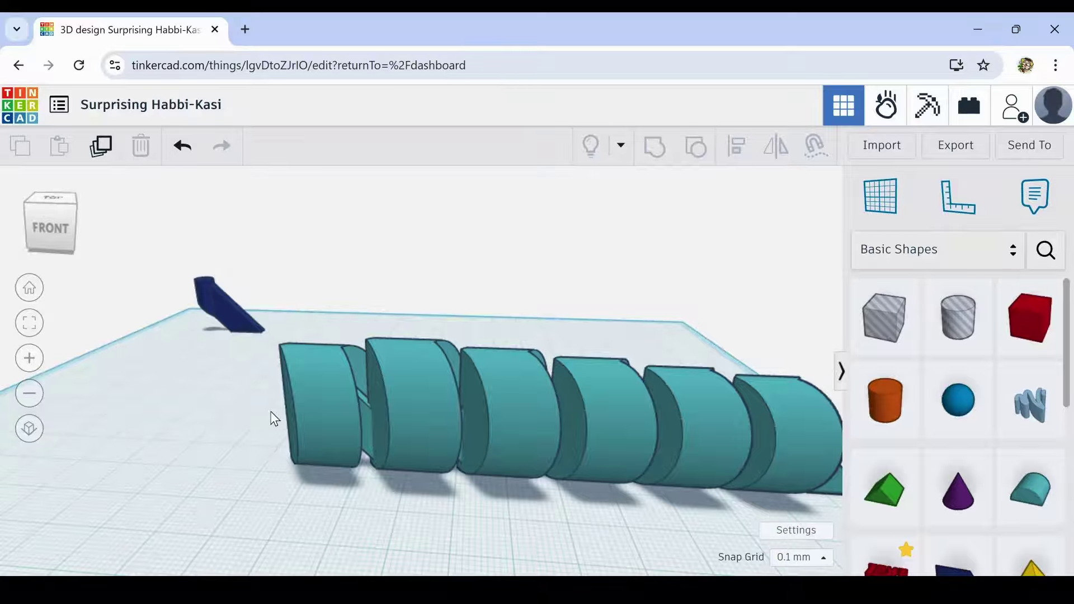
{"action": "mouse_move", "coordinate": [226, 395]}
{"action": "right_mouse_down"}
{"action": "mouse_move", "coordinate": [253, 432]}
{"action": "mouse_move", "coordinate": [220, 389]}
{"action": "right_mouse_up"}
{"action": "scroll", "coordinate": [388, 507], "scroll_direction": "down", "scroll_amount": 3}
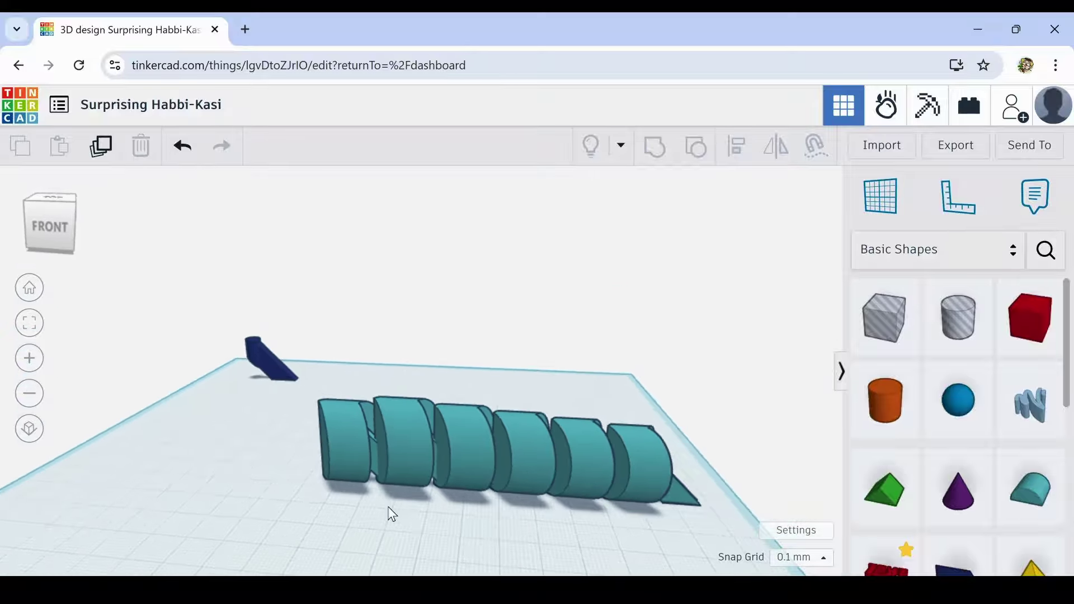
{"action": "mouse_move", "coordinate": [481, 525]}
{"action": "right_mouse_down"}
{"action": "mouse_move", "coordinate": [412, 549]}
{"action": "mouse_move", "coordinate": [330, 523]}
{"action": "mouse_move", "coordinate": [228, 513]}
{"action": "mouse_move", "coordinate": [580, 479]}
{"action": "mouse_move", "coordinate": [501, 505]}
{"action": "mouse_move", "coordinate": [491, 523]}
{"action": "right_mouse_up"}
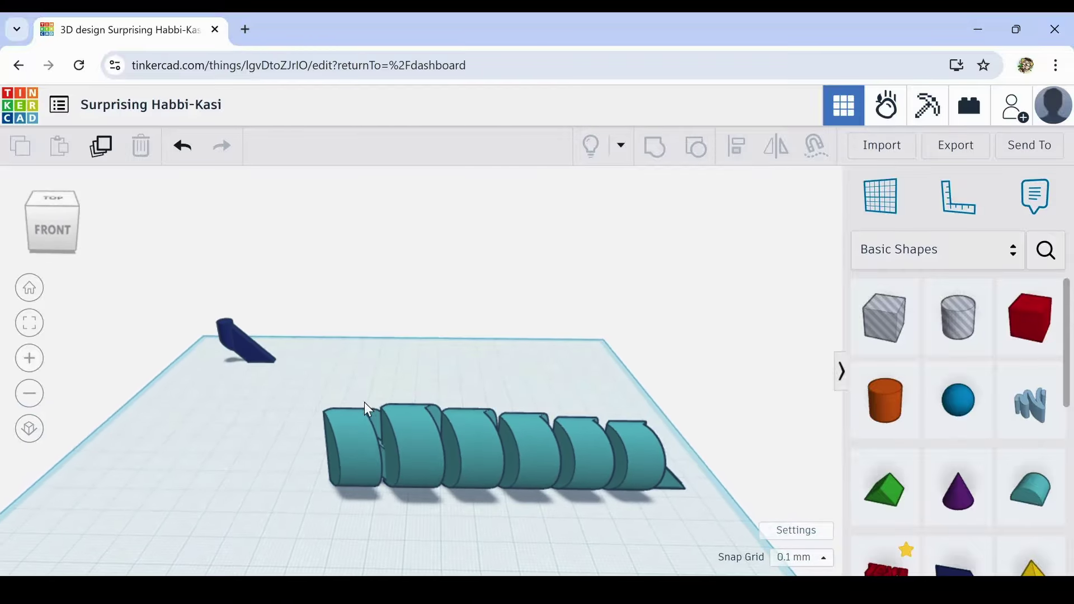
{"action": "right_click_drag", "start_coordinate": [480, 483], "coordinate": [524, 524]}
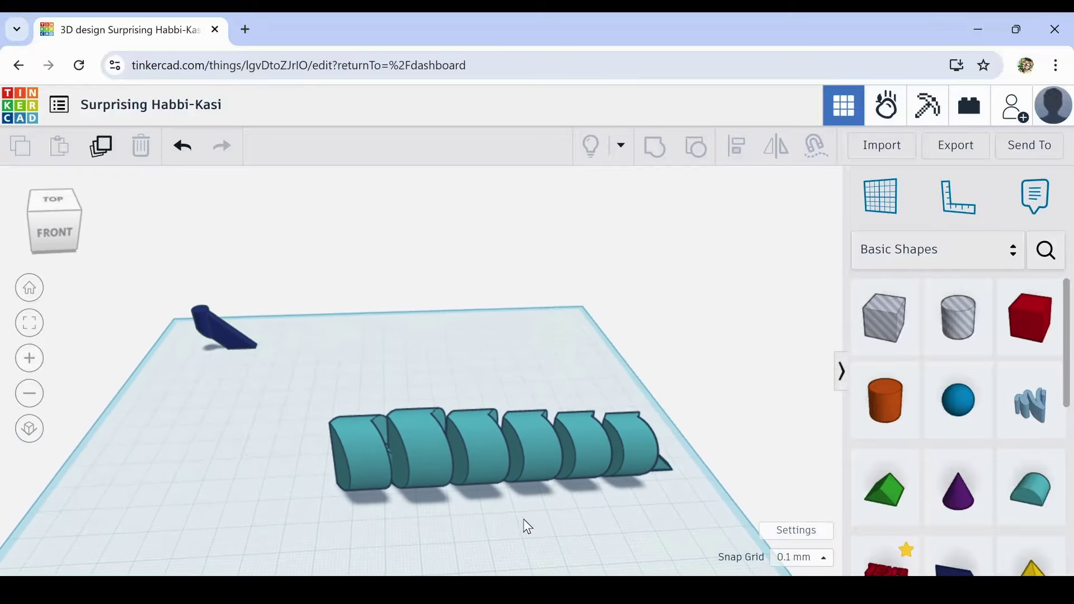
{"action": "left_click", "coordinate": [378, 446]}
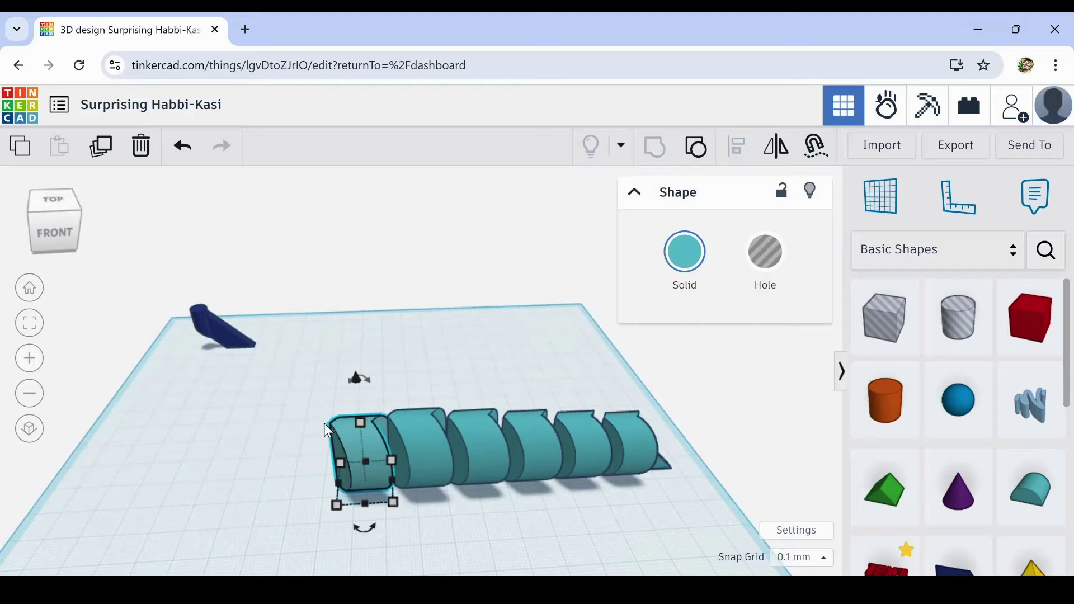
{"action": "scroll", "coordinate": [333, 440], "scroll_direction": "up", "scroll_amount": 2}
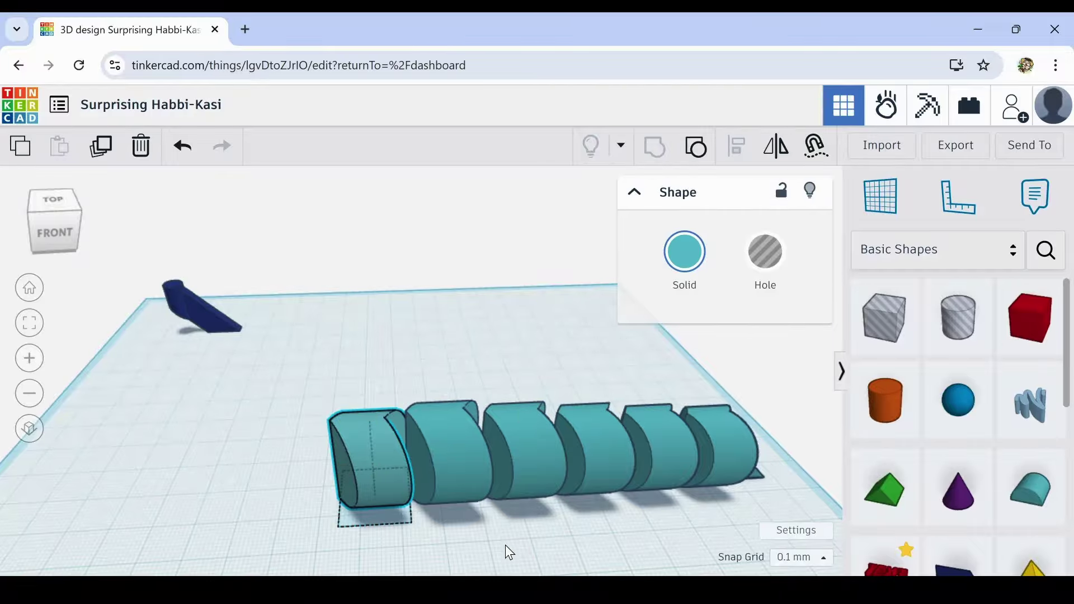
{"action": "right_click_drag", "start_coordinate": [505, 545], "coordinate": [491, 525]}
{"action": "mouse_move", "coordinate": [484, 518]}
{"action": "right_mouse_down"}
{"action": "mouse_move", "coordinate": [430, 500]}
{"action": "mouse_move", "coordinate": [319, 505]}
{"action": "mouse_move", "coordinate": [441, 509]}
{"action": "mouse_move", "coordinate": [518, 527]}
{"action": "mouse_move", "coordinate": [467, 508]}
{"action": "right_mouse_up"}
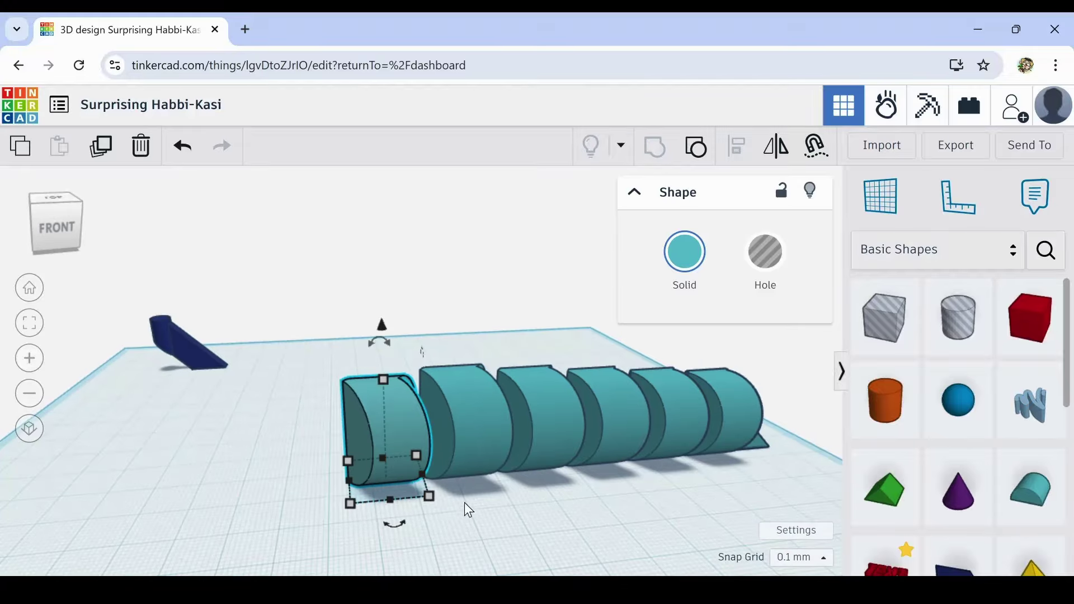
{"action": "left_click", "coordinate": [102, 148]}
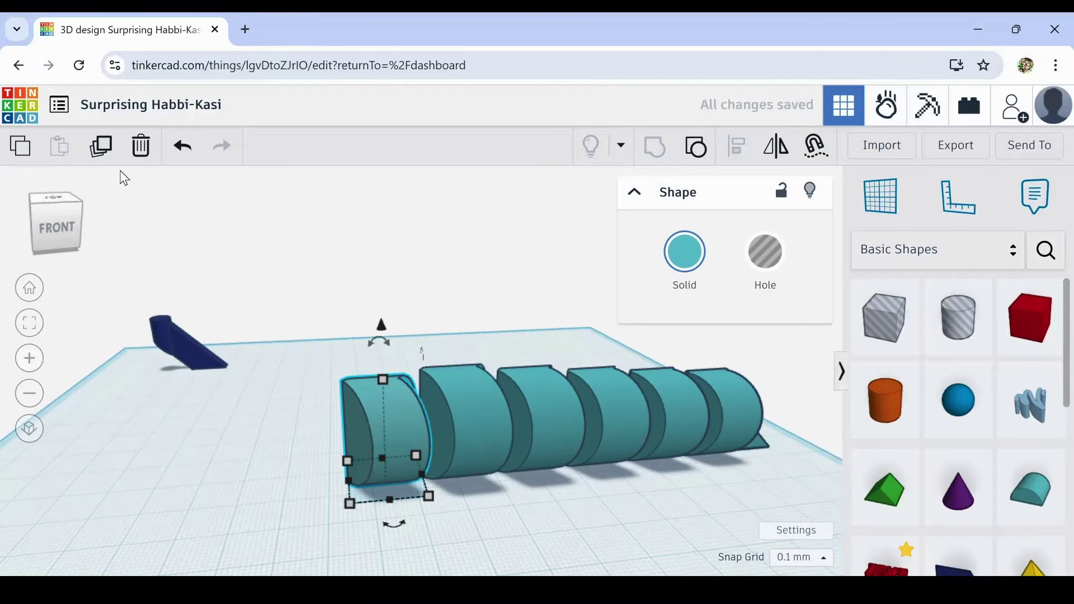
{"action": "key", "text": "Left"}
{"action": "key", "text": "Left"}
{"action": "key", "text": "Left"}
{"action": "key", "text": "Left"}
{"action": "key", "text": "Left"}
{"action": "key", "text": "Left"}
{"action": "key", "text": "Left"}
{"action": "key", "text": "Left"}
{"action": "key", "text": "Left"}
{"action": "key", "text": "Left"}
{"action": "key", "text": "Left"}
{"action": "key", "text": "Left"}
{"action": "key", "text": "Left"}
{"action": "key", "text": "Left"}
{"action": "key", "text": "Left"}
{"action": "key", "text": "Left"}
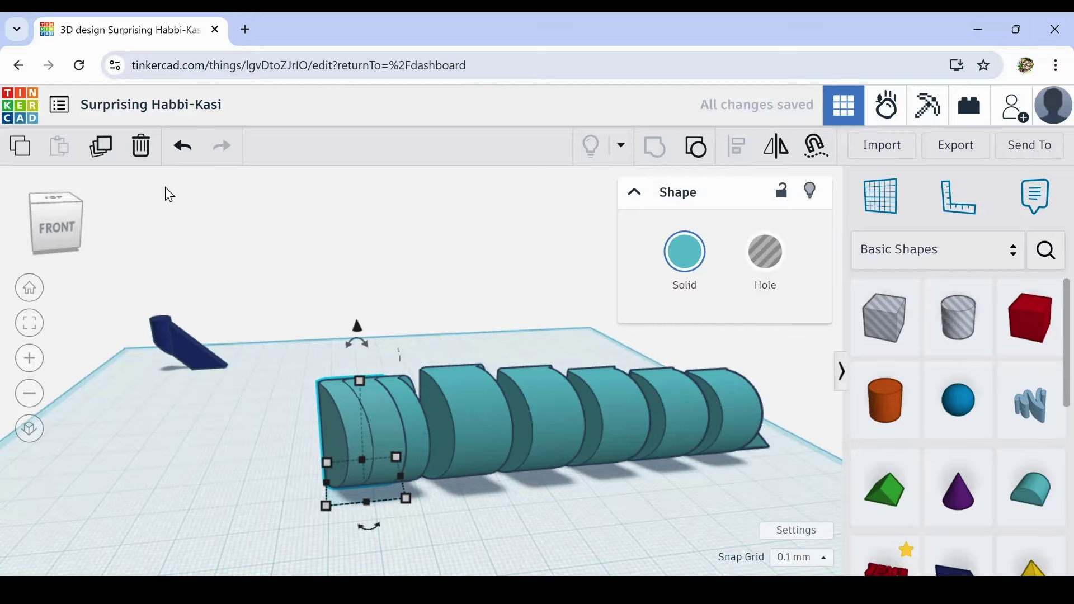
{"action": "key", "text": "Left"}
{"action": "key", "text": "Left"}
{"action": "key", "text": "Left"}
{"action": "key", "text": "Left"}
{"action": "key", "text": "Left"}
{"action": "key", "text": "Left"}
{"action": "key", "text": "Left"}
{"action": "key", "text": "Left"}
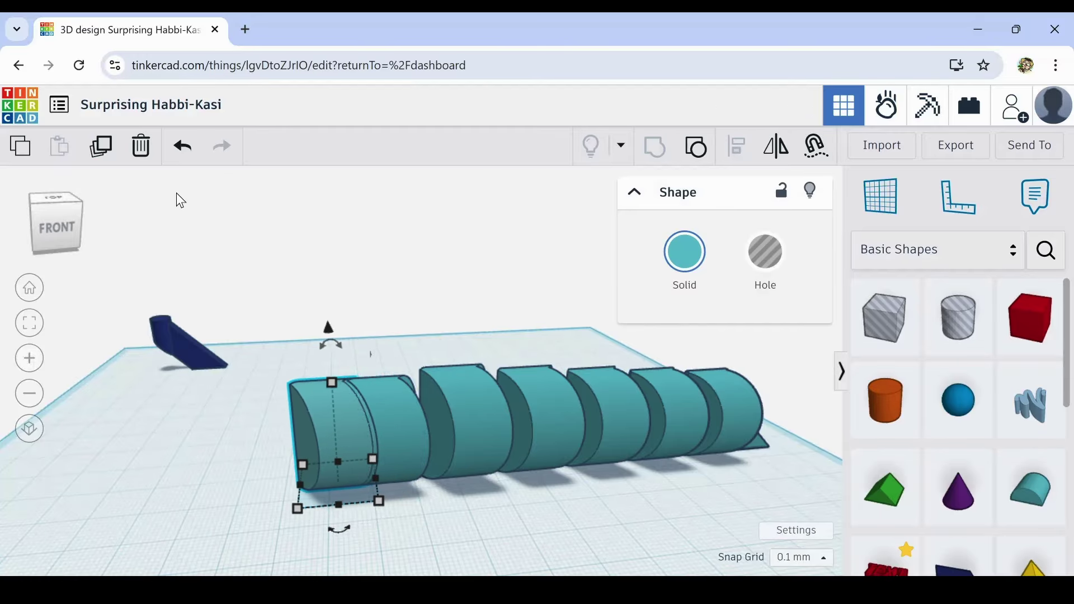
{"action": "key", "text": "Left"}
{"action": "key", "text": "Left"}
{"action": "key", "text": "Left"}
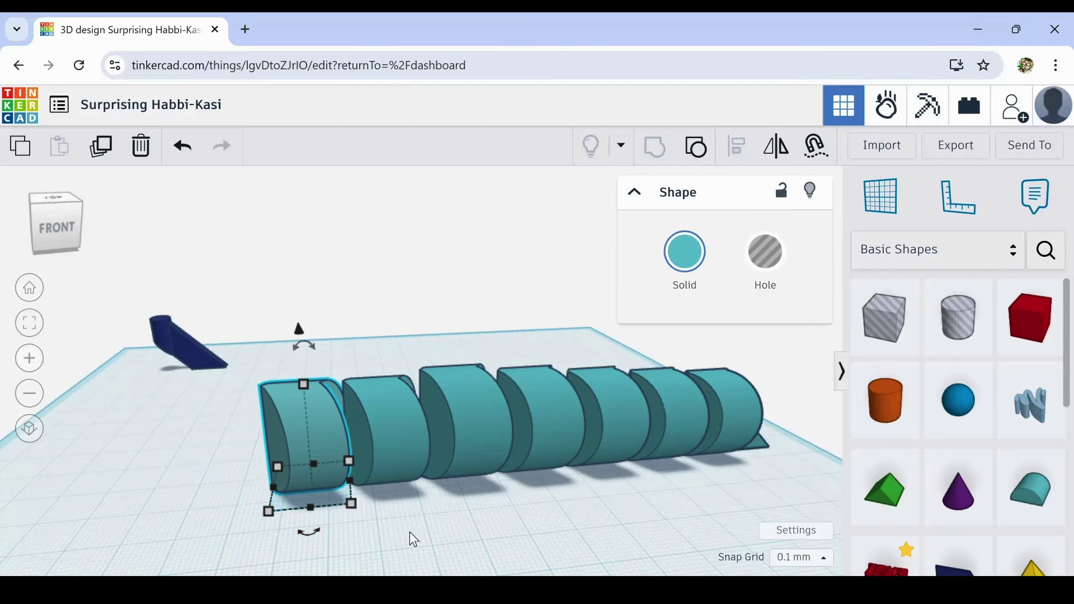
Step: Delete the outermost cylinder copy at the large end of the row
{"action": "right_click_drag", "start_coordinate": [410, 537], "coordinate": [199, 251]}
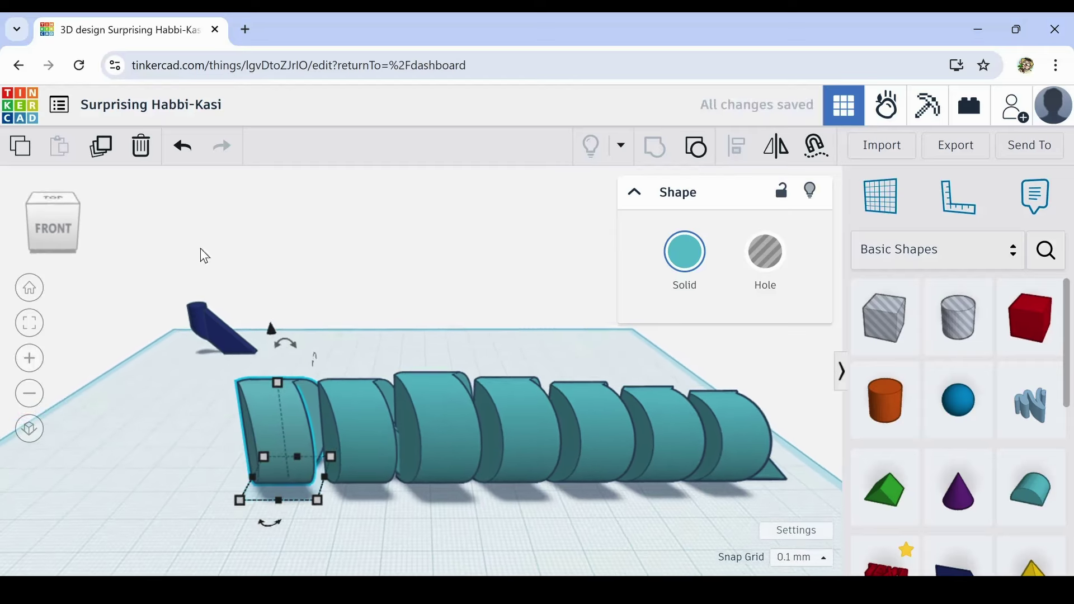
{"action": "left_click", "coordinate": [134, 158]}
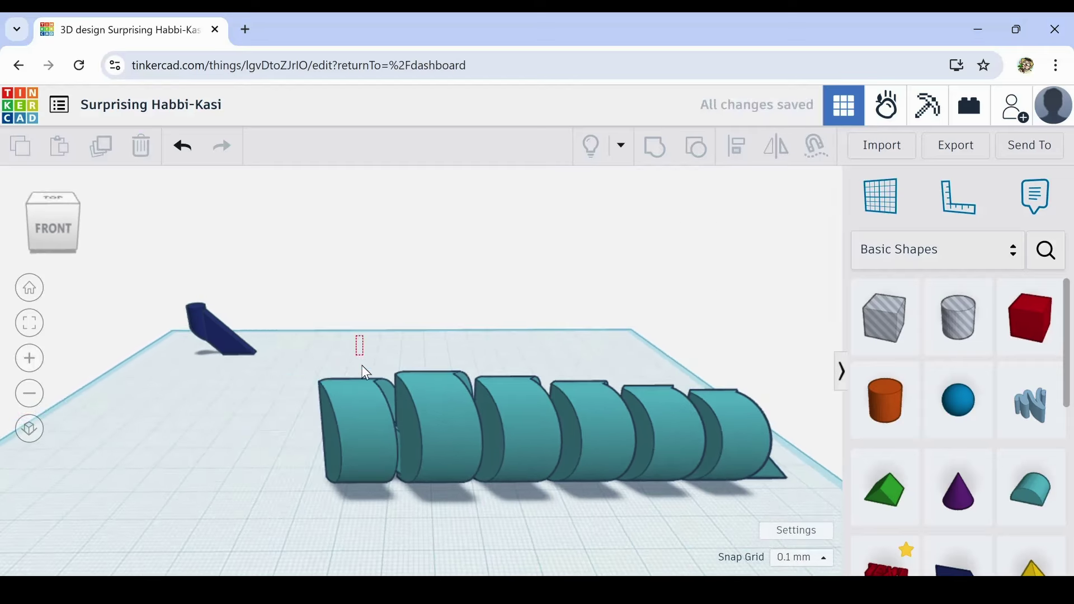
Step: Duplicate the outermost segment with its fin, shift the copy outward along the axis with a small gap, and scale it down slightly
{"action": "left_click_drag", "start_coordinate": [381, 520], "coordinate": [379, 514]}
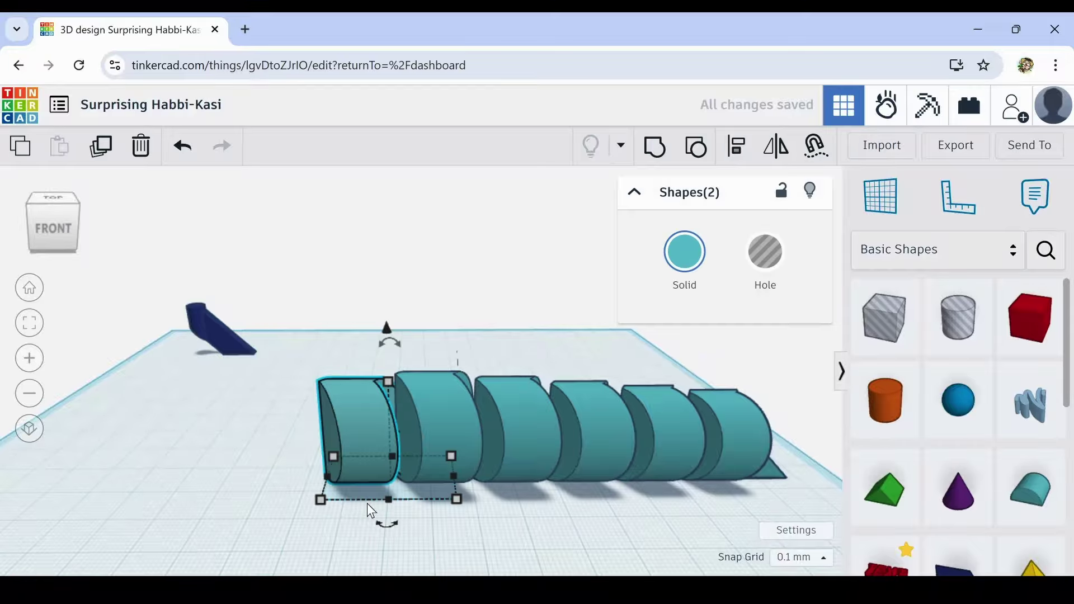
{"action": "left_click", "coordinate": [102, 152]}
{"action": "key", "text": "Left"}
{"action": "key", "text": "Left"}
{"action": "key", "text": "Left"}
{"action": "key", "text": "Left"}
{"action": "key", "text": "Left"}
{"action": "key", "text": "Left"}
{"action": "key", "text": "Left"}
{"action": "key", "text": "Left"}
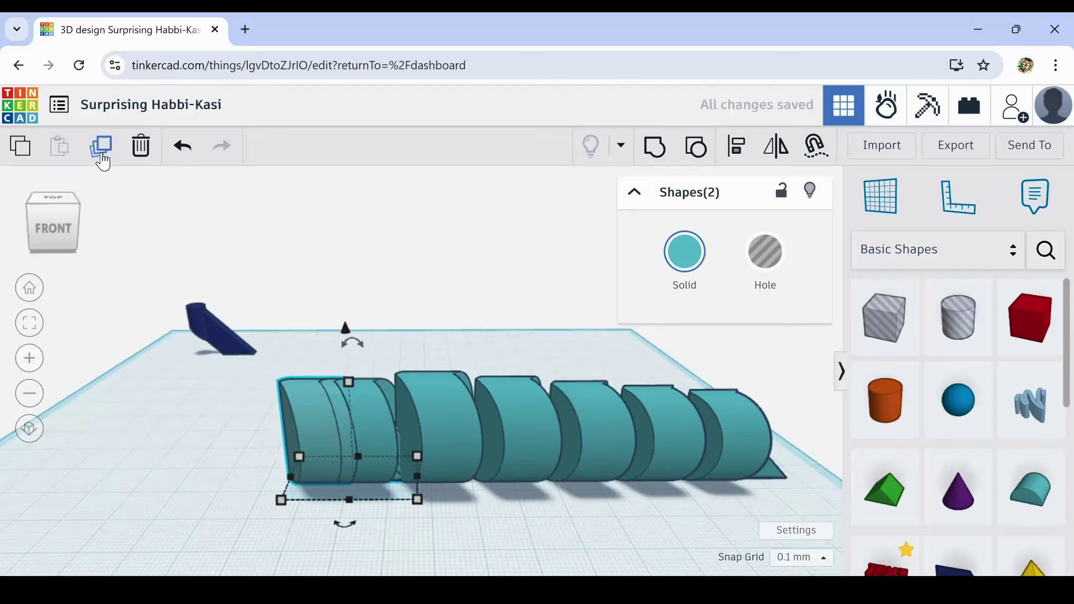
{"action": "key", "text": "Left"}
{"action": "key", "text": "Left"}
{"action": "key", "text": "Left"}
{"action": "key", "text": "Left"}
{"action": "key", "text": "Left"}
{"action": "key", "text": "Left"}
{"action": "key", "text": "Left"}
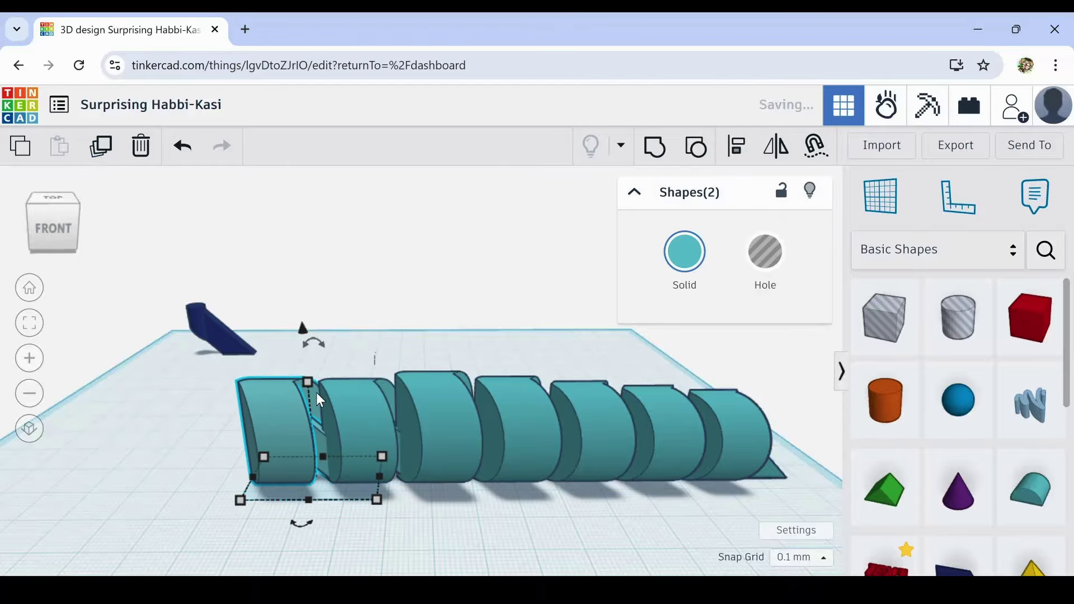
{"action": "left_click_drag", "start_coordinate": [307, 379], "coordinate": [307, 392]}
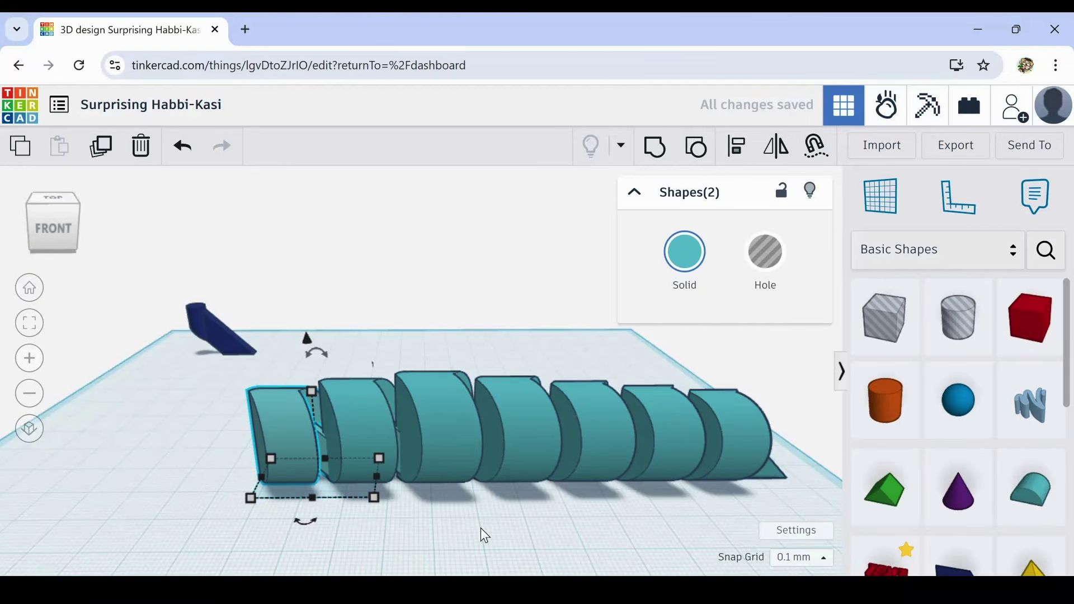
Step: Add a sphere beyond the new end segment, raise its height to 27.40 mm, and set its steps to 24
{"action": "right_click_drag", "start_coordinate": [481, 528], "coordinate": [425, 520]}
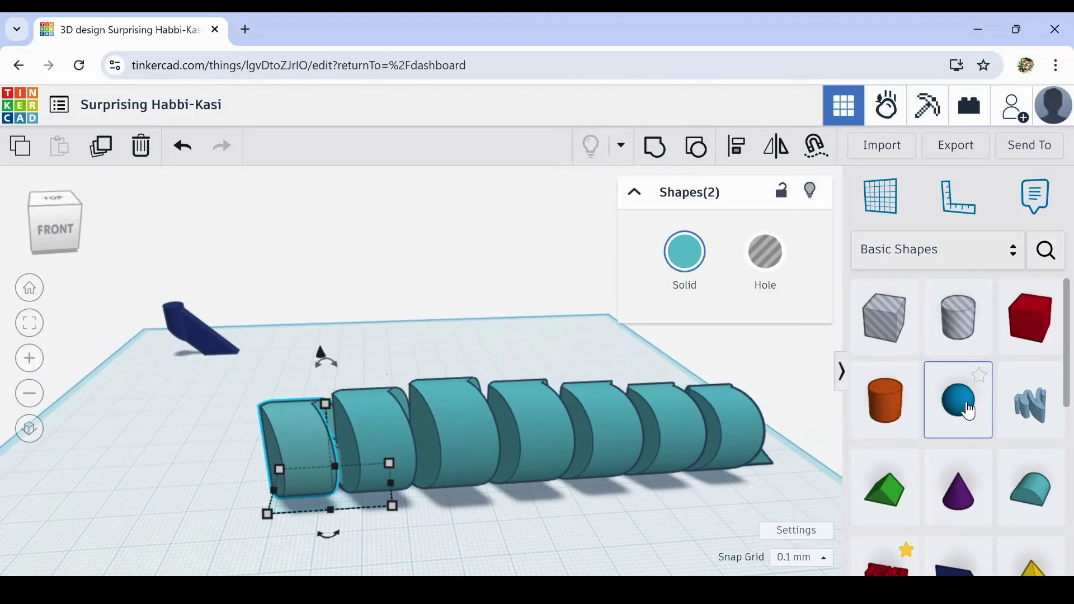
{"action": "left_click_drag", "start_coordinate": [958, 400], "coordinate": [223, 502]}
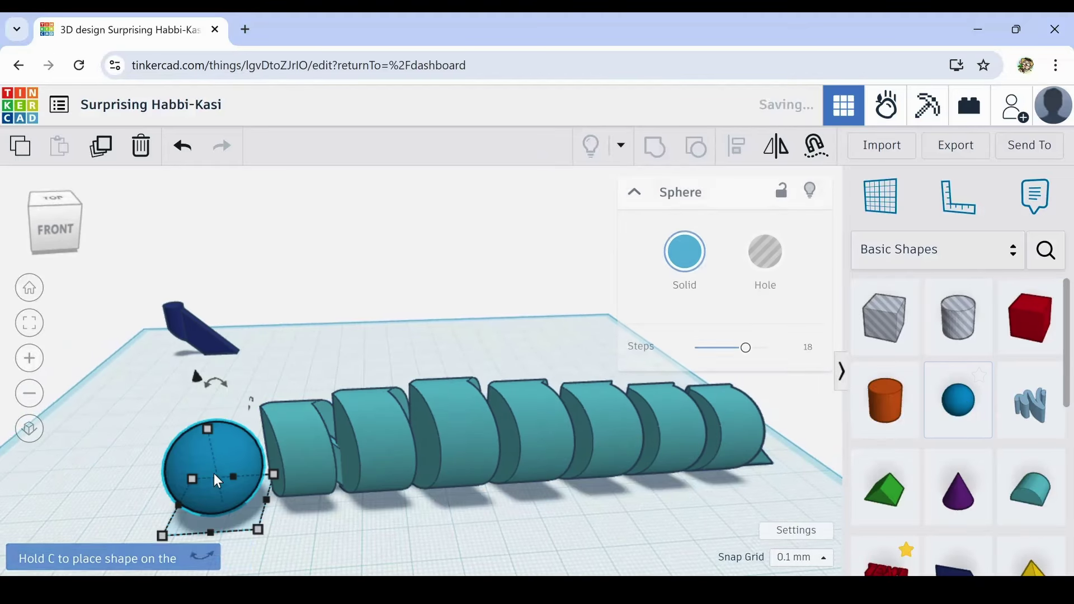
{"action": "left_click_drag", "start_coordinate": [205, 428], "coordinate": [203, 401]}
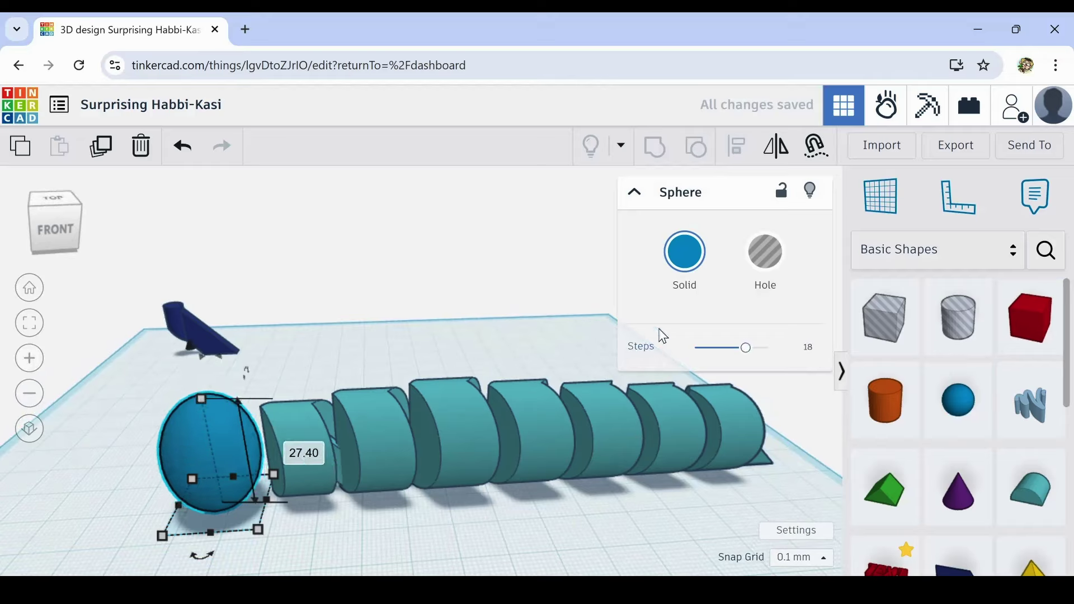
{"action": "left_click_drag", "start_coordinate": [760, 349], "coordinate": [767, 347]}
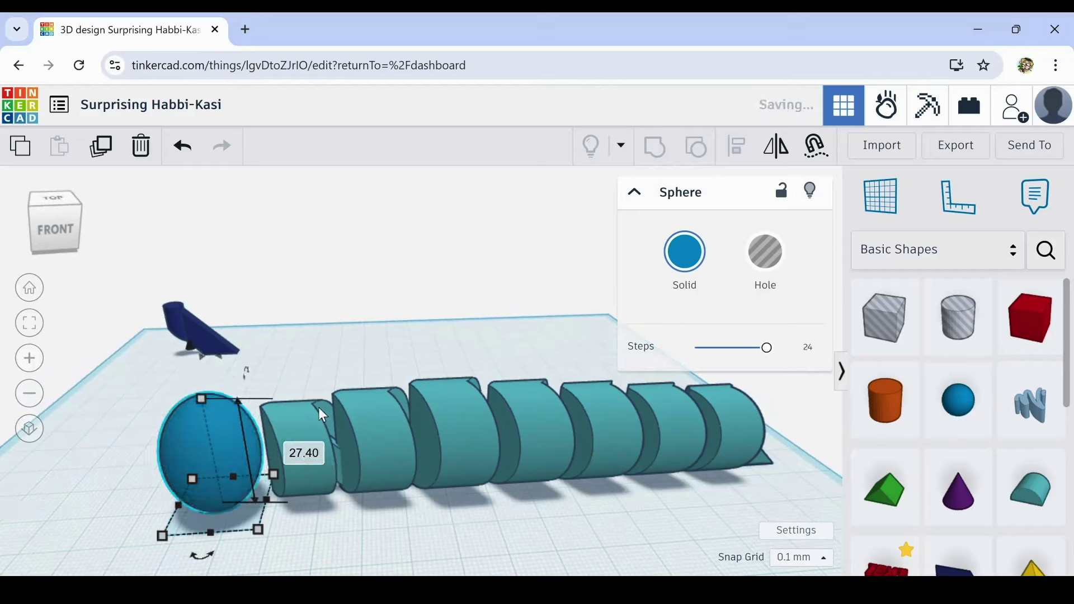
Step: Embed the sphere in the outer face of the end segment as a rounded cap, and adjust its width and length to match
{"action": "left_click_drag", "start_coordinate": [210, 450], "coordinate": [259, 412]}
{"action": "right_click_drag", "start_coordinate": [248, 459], "coordinate": [355, 470]}
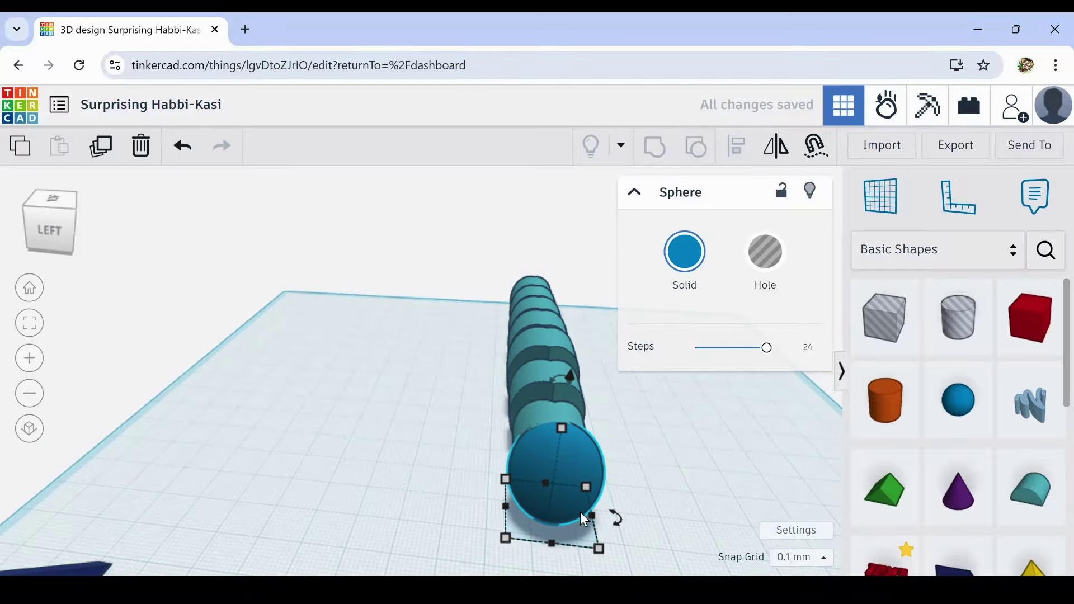
{"action": "left_click_drag", "start_coordinate": [588, 514], "coordinate": [572, 511]}
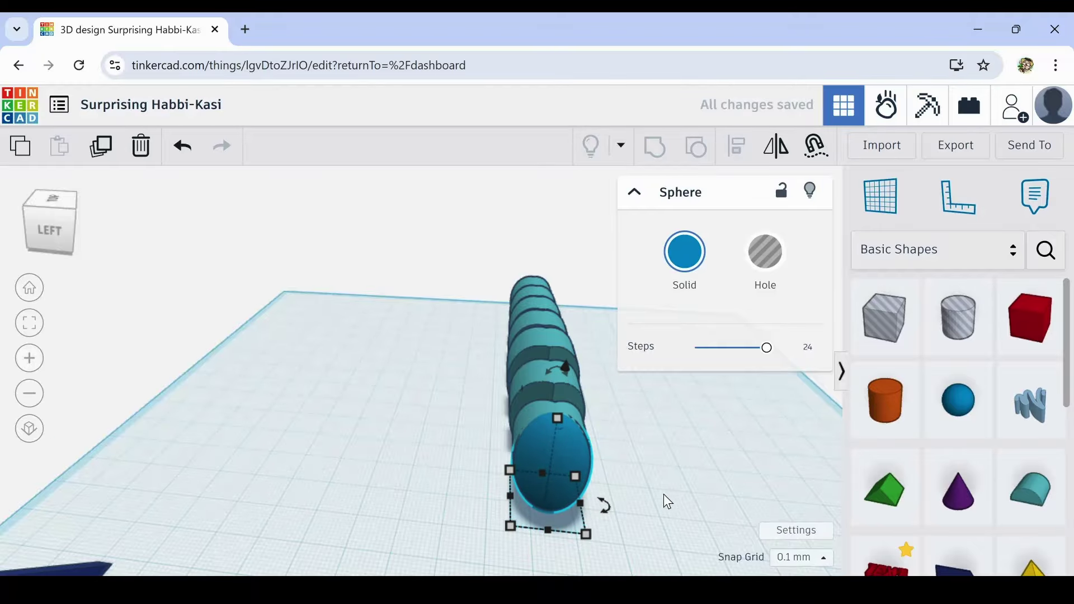
{"action": "right_click_drag", "start_coordinate": [663, 496], "coordinate": [406, 475]}
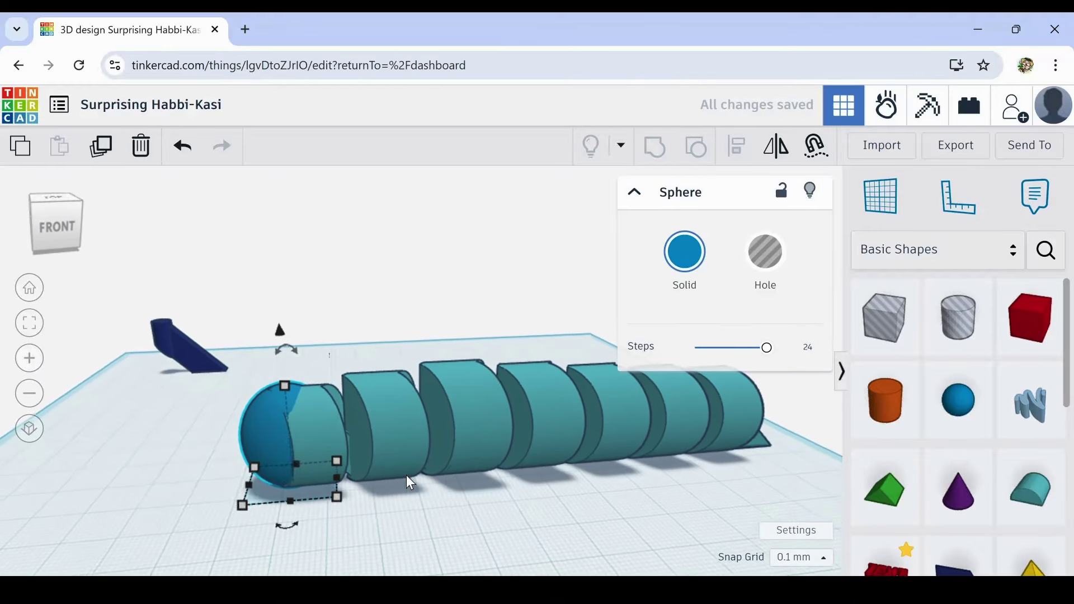
{"action": "left_click_drag", "start_coordinate": [248, 488], "coordinate": [236, 489]}
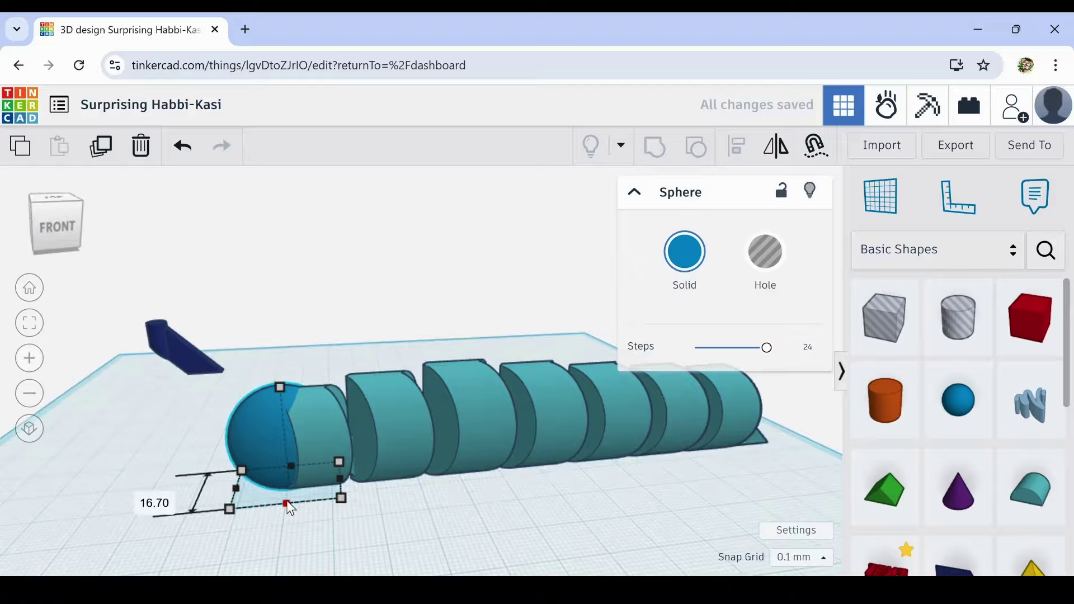
{"action": "left_click_drag", "start_coordinate": [287, 505], "coordinate": [288, 503]}
{"action": "right_click_drag", "start_coordinate": [288, 503], "coordinate": [616, 521]}
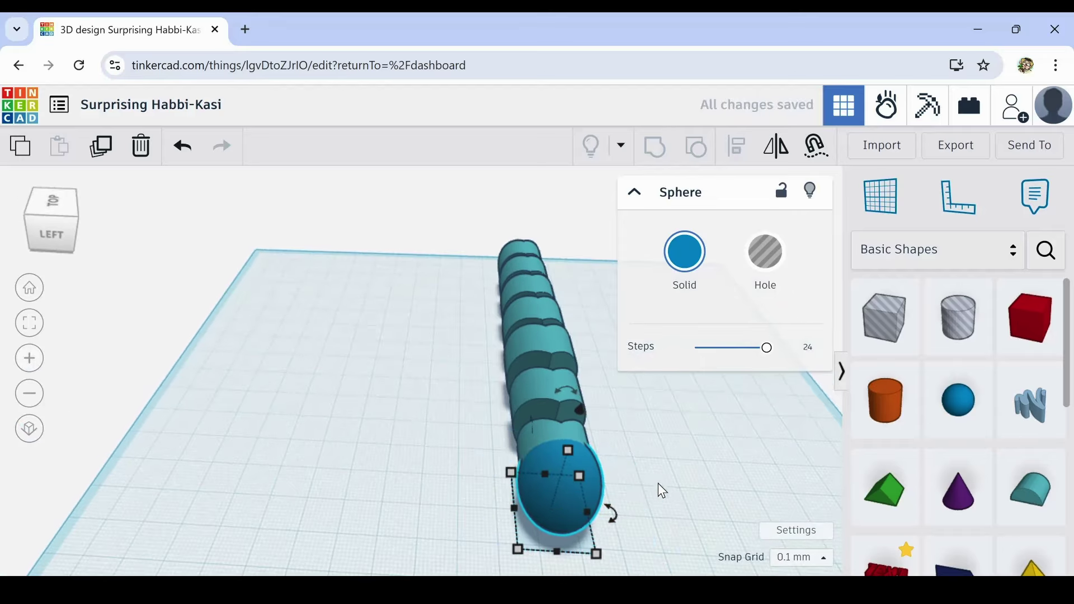
{"action": "right_click_drag", "start_coordinate": [660, 491], "coordinate": [432, 456]}
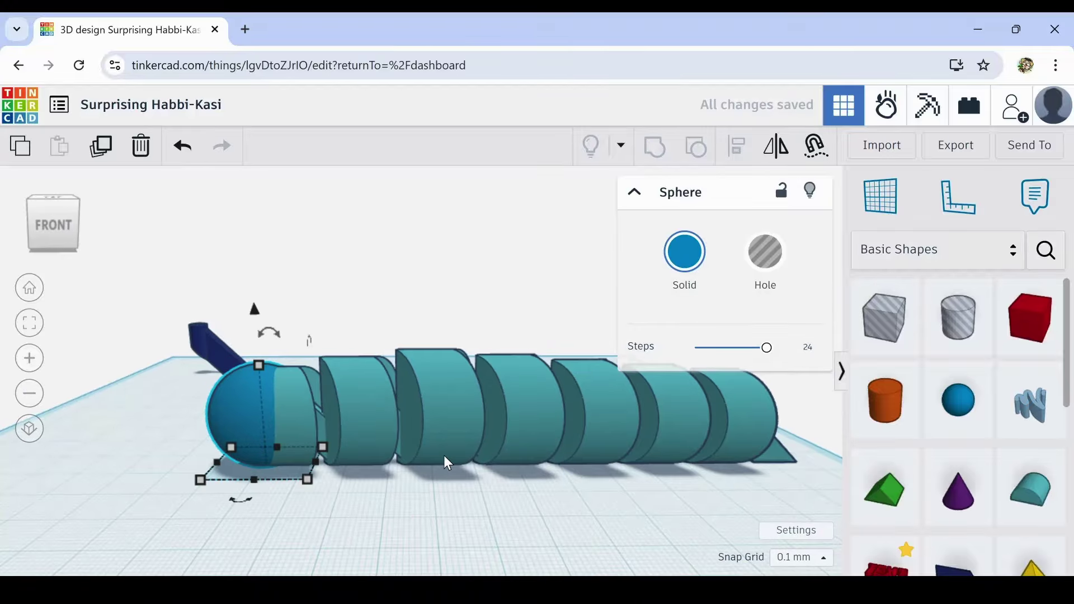
{"action": "scroll", "coordinate": [444, 456], "scroll_direction": "down", "scroll_amount": 2}
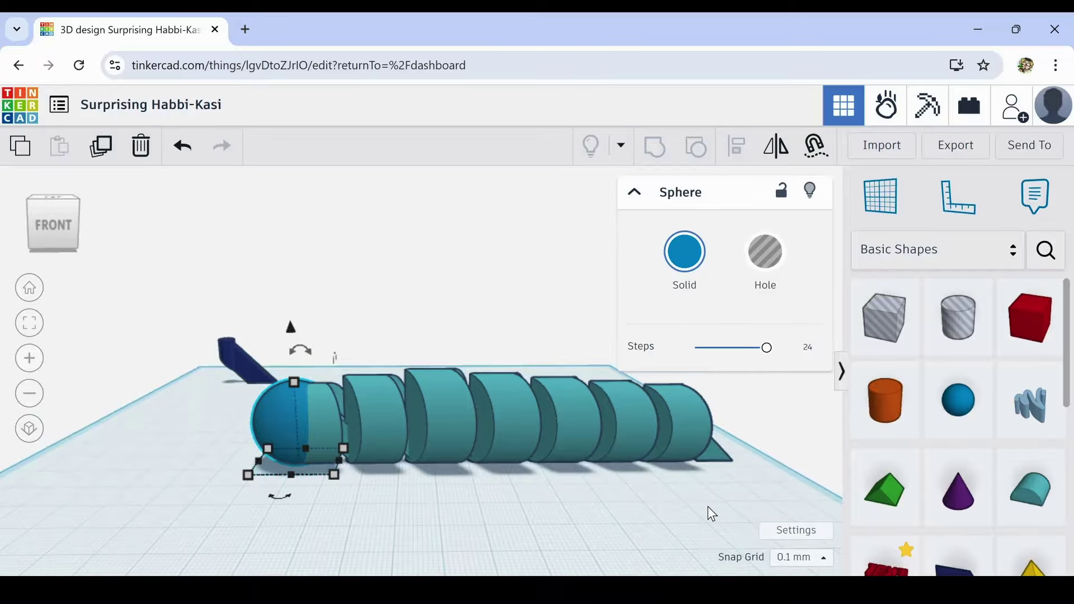
{"action": "right_click_drag", "start_coordinate": [708, 507], "coordinate": [378, 511]}
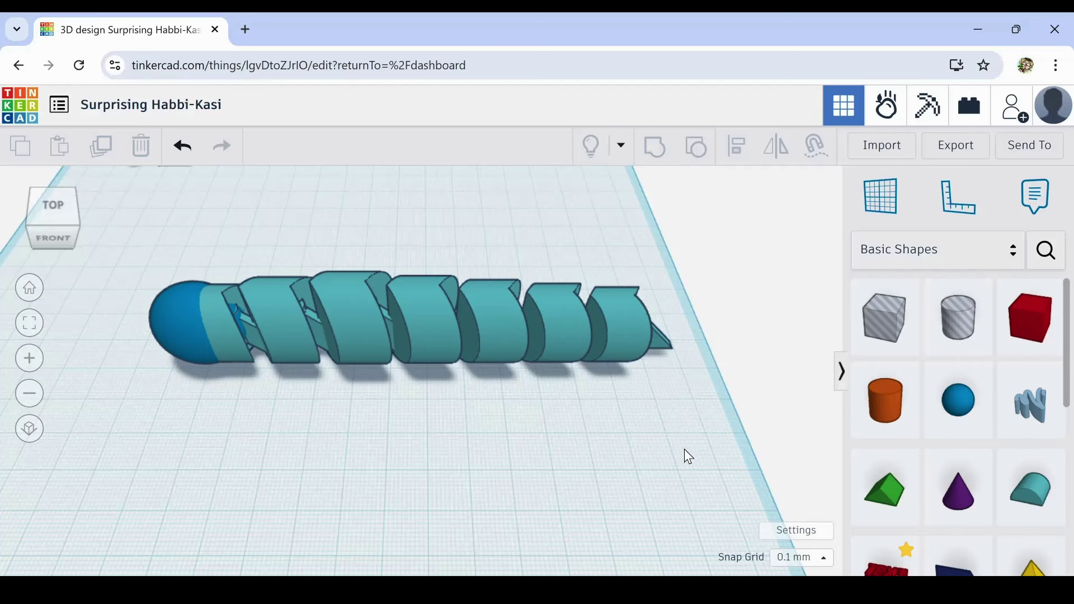
{"action": "mouse_move", "coordinate": [688, 456]}
{"action": "right_mouse_down"}
{"action": "mouse_move", "coordinate": [679, 451]}
{"action": "mouse_move", "coordinate": [700, 398]}
{"action": "mouse_move", "coordinate": [695, 424]}
{"action": "mouse_move", "coordinate": [683, 384]}
{"action": "mouse_move", "coordinate": [674, 454]}
{"action": "right_mouse_up"}
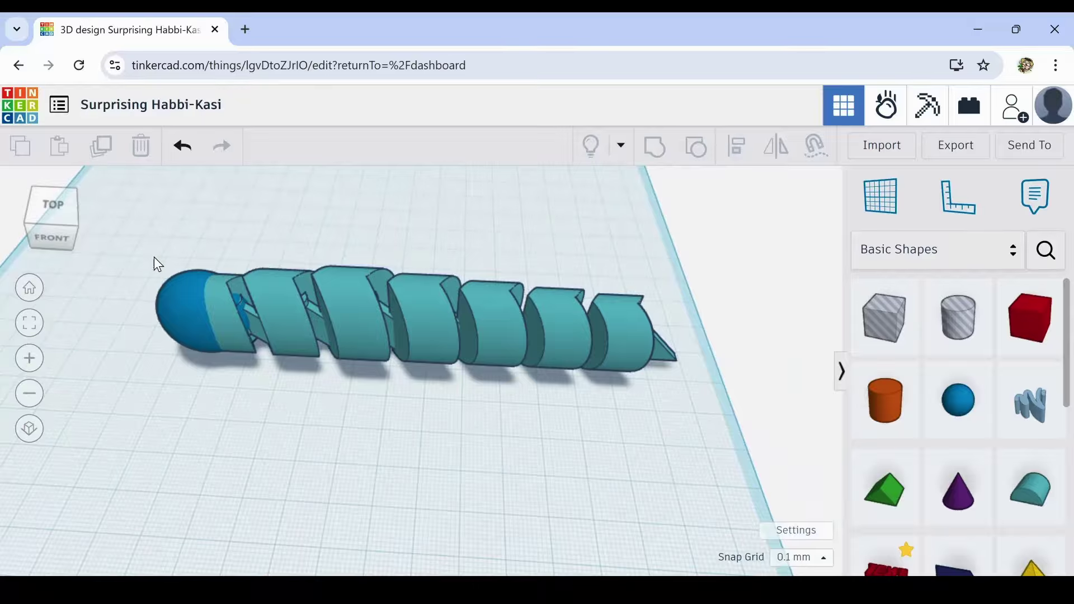
{"action": "left_click_drag", "start_coordinate": [205, 328], "coordinate": [744, 399]}
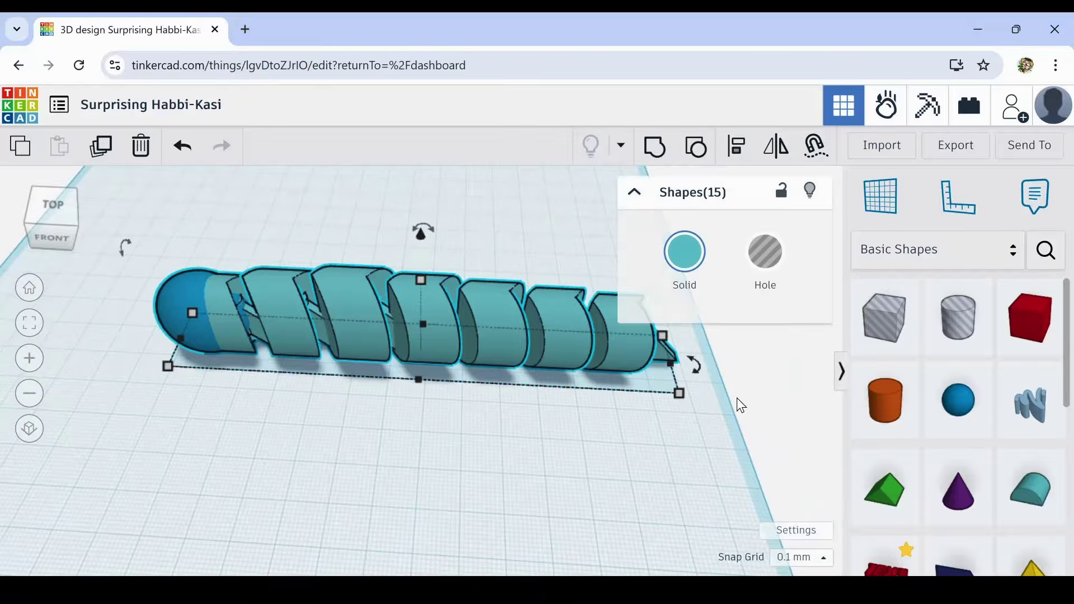
{"action": "right_click_drag", "start_coordinate": [566, 472], "coordinate": [498, 451]}
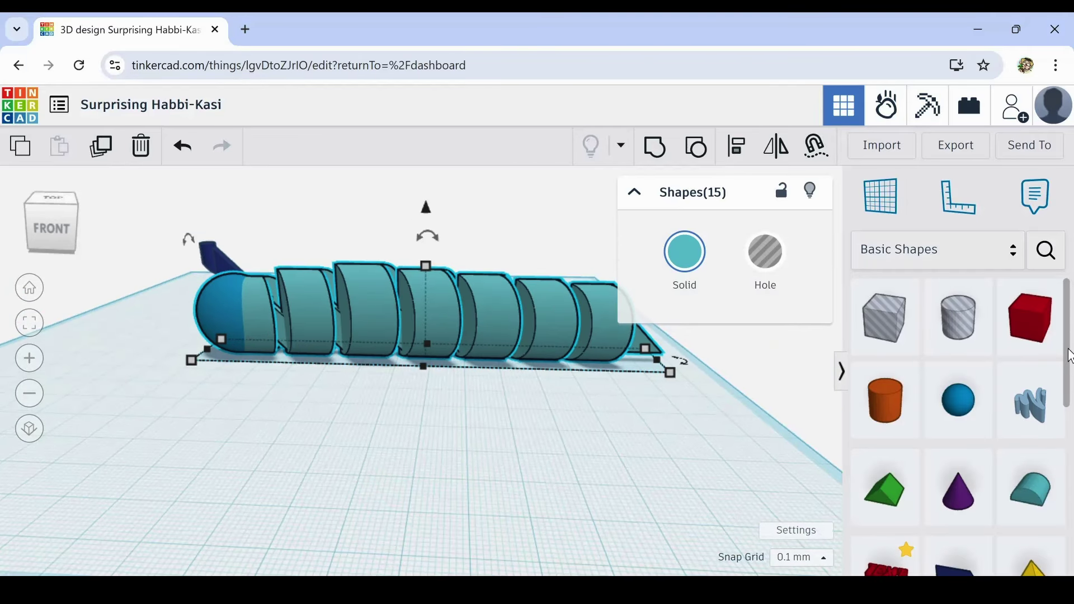
{"action": "mouse_move", "coordinate": [1069, 356]}
{"action": "left_mouse_down"}
{"action": "mouse_move", "coordinate": [1071, 561]}
{"action": "mouse_move", "coordinate": [1072, 350]}
{"action": "left_mouse_up"}
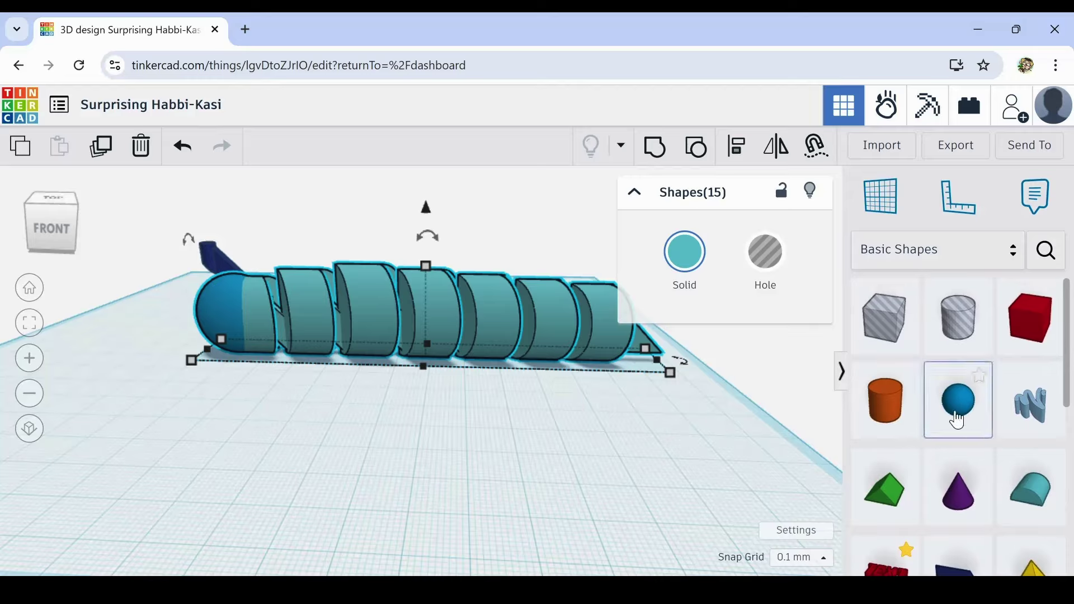
Step: Add a second sphere, stretch it into a long ellipsoid, and position it over the row of segments
{"action": "left_click_drag", "start_coordinate": [957, 420], "coordinate": [739, 488]}
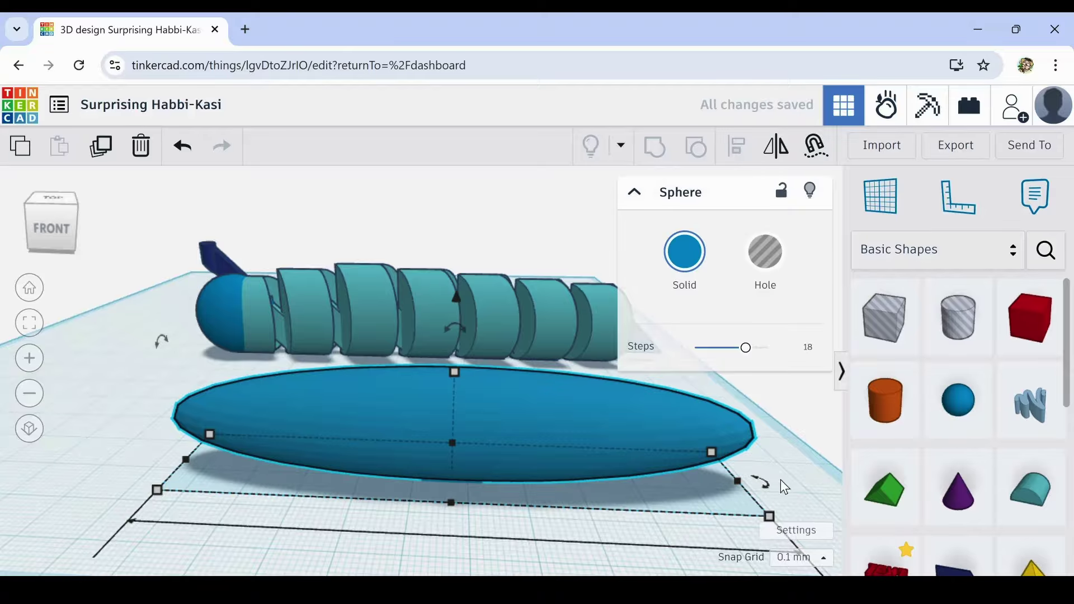
{"action": "right_click_drag", "start_coordinate": [781, 480], "coordinate": [703, 485]}
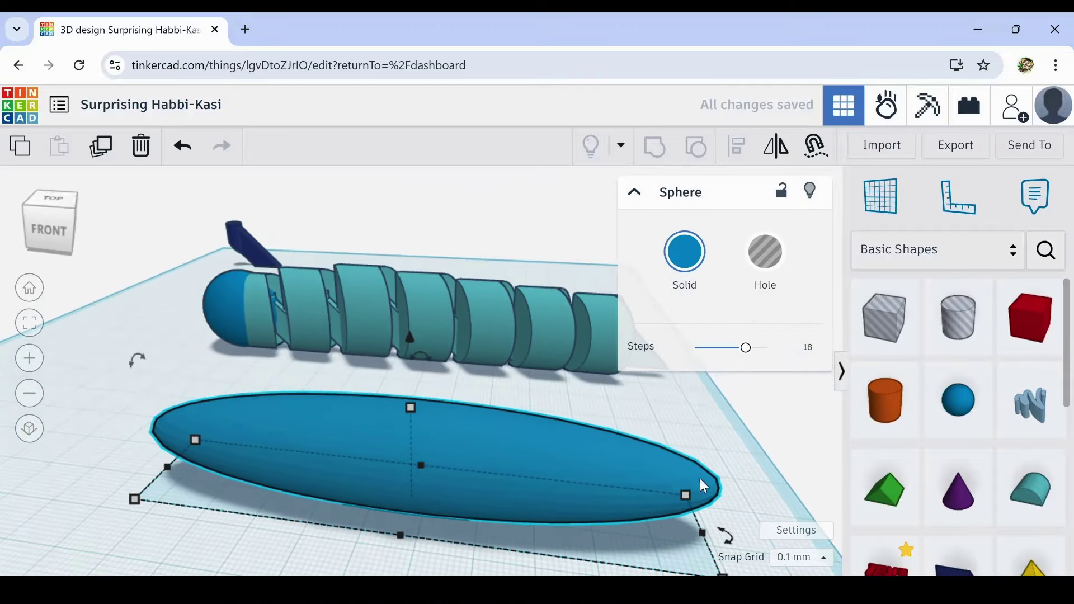
{"action": "left_click_drag", "start_coordinate": [475, 445], "coordinate": [434, 316]}
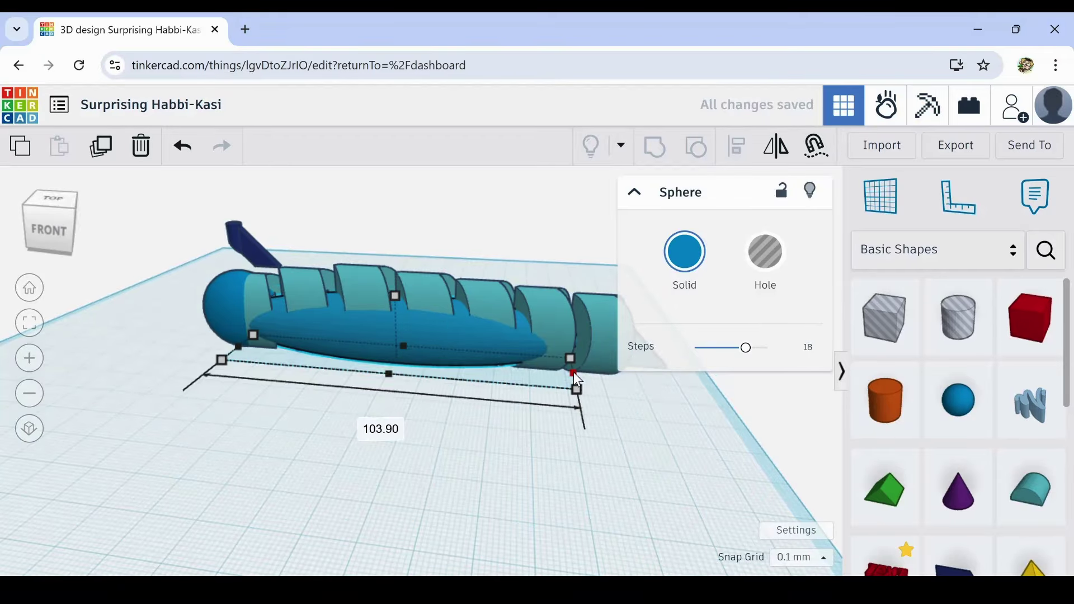
{"action": "left_click_drag", "start_coordinate": [572, 371], "coordinate": [664, 373]}
{"action": "left_click_drag", "start_coordinate": [552, 323], "coordinate": [499, 319]}
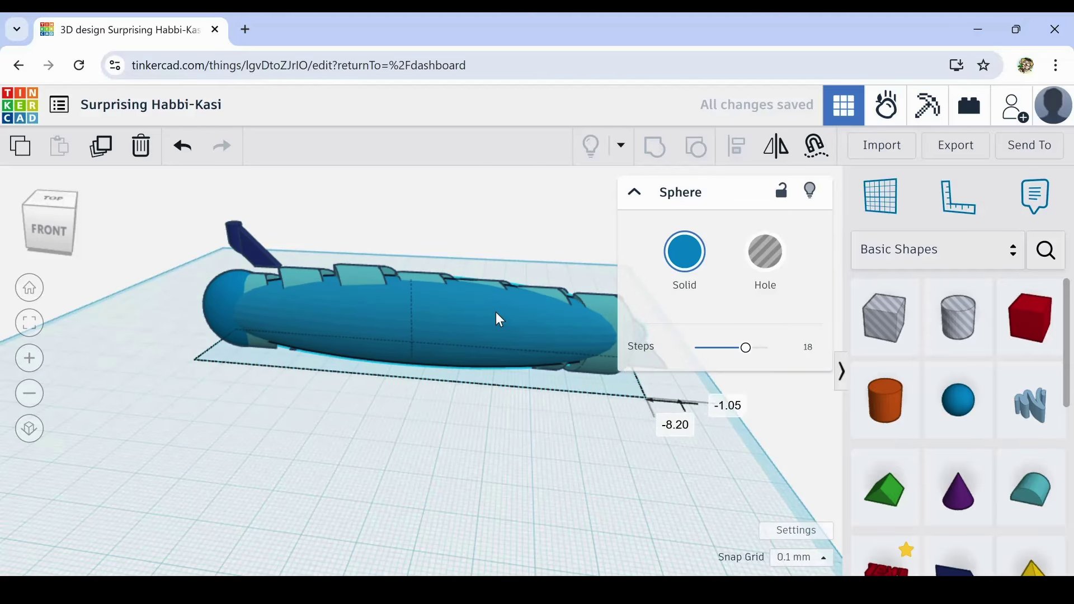
Step: Increase the ellipsoid's height so it covers more of the segments' upper surface
{"action": "mouse_move", "coordinate": [492, 383]}
{"action": "right_mouse_down"}
{"action": "mouse_move", "coordinate": [384, 489]}
{"action": "mouse_move", "coordinate": [204, 482]}
{"action": "mouse_move", "coordinate": [242, 479]}
{"action": "mouse_move", "coordinate": [216, 427]}
{"action": "mouse_move", "coordinate": [549, 434]}
{"action": "mouse_move", "coordinate": [578, 417]}
{"action": "mouse_move", "coordinate": [499, 424]}
{"action": "mouse_move", "coordinate": [499, 401]}
{"action": "right_mouse_up"}
{"action": "left_click", "coordinate": [468, 361]}
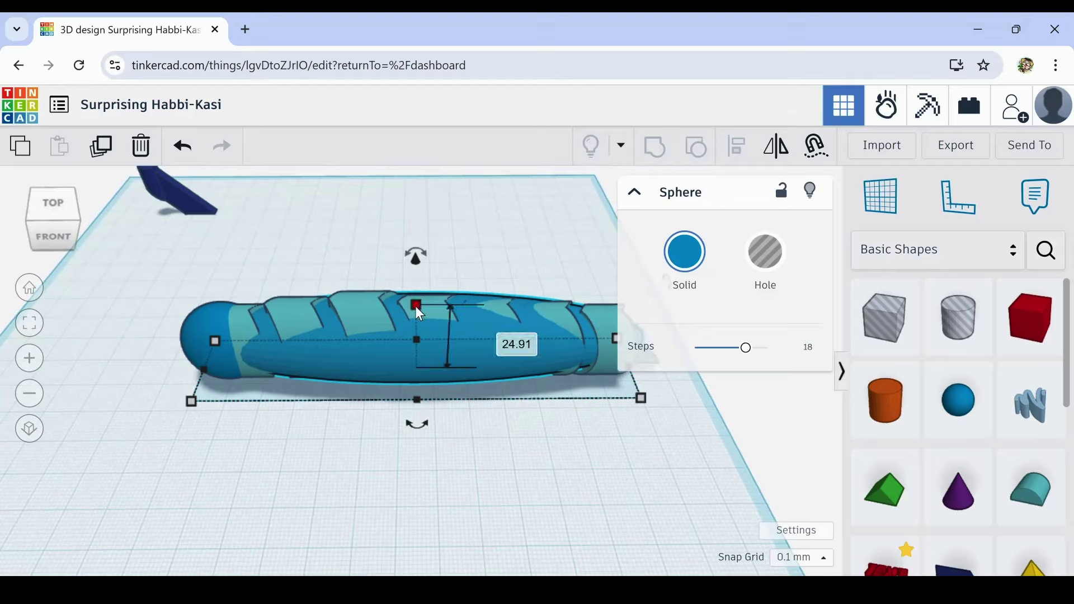
{"action": "left_click_drag", "start_coordinate": [415, 306], "coordinate": [422, 287]}
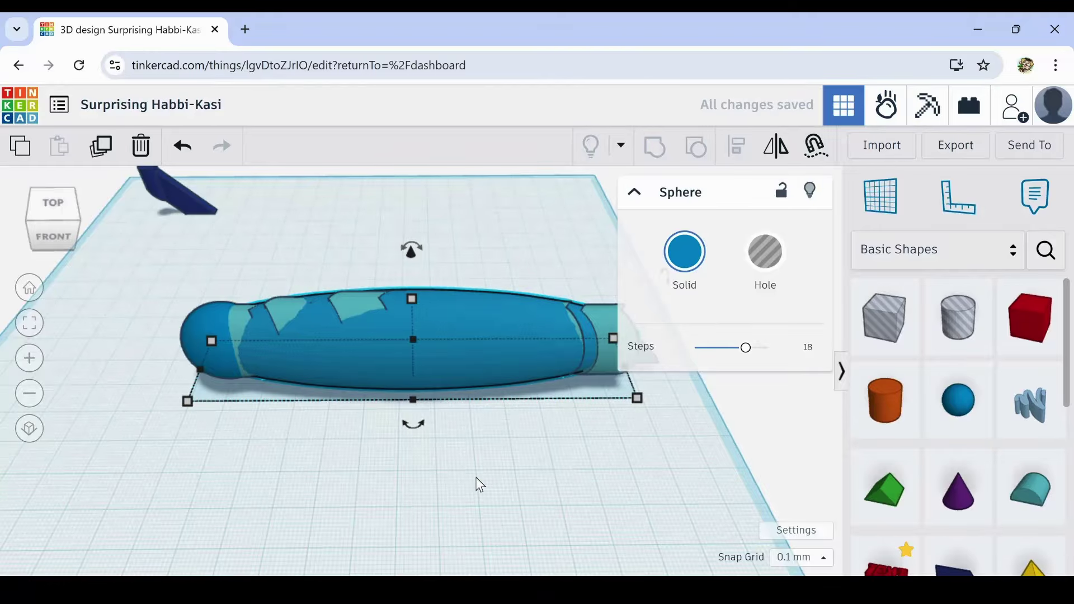
Step: Lengthen the ellipsoid past the fin at the narrow end of the row
{"action": "right_click_drag", "start_coordinate": [477, 479], "coordinate": [447, 458]}
{"action": "left_click_drag", "start_coordinate": [623, 427], "coordinate": [595, 414]}
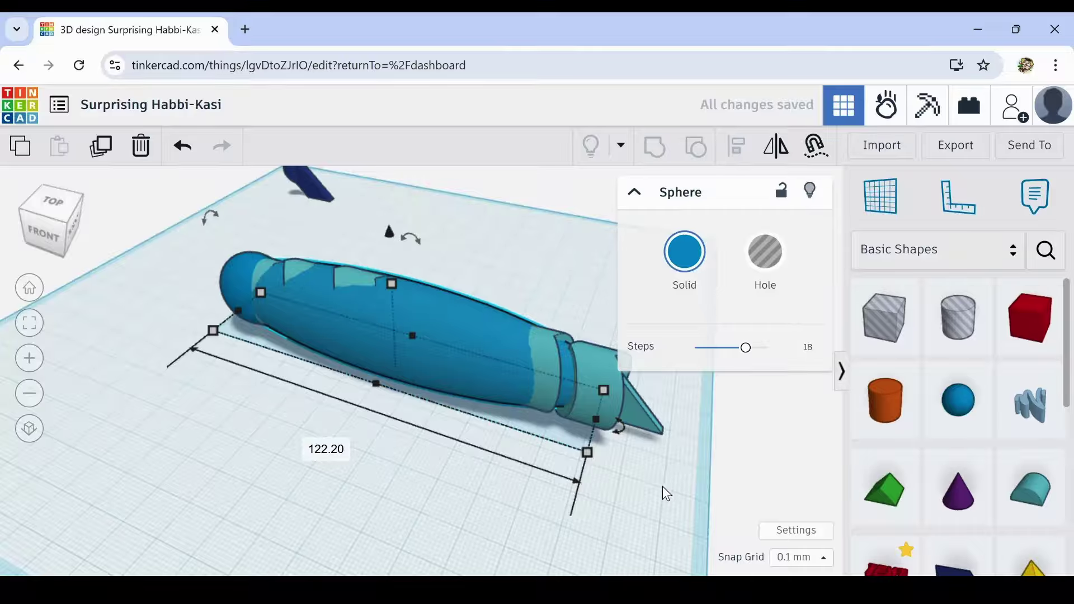
{"action": "mouse_move", "coordinate": [662, 486]}
{"action": "right_mouse_down"}
{"action": "mouse_move", "coordinate": [567, 448]}
{"action": "mouse_move", "coordinate": [672, 478]}
{"action": "right_mouse_up"}
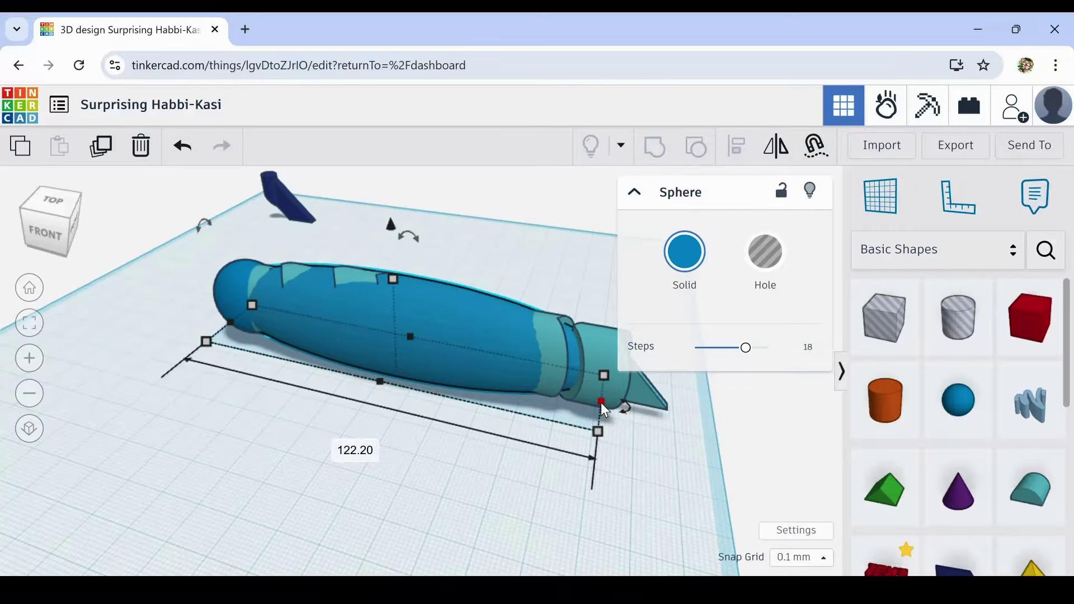
{"action": "left_click_drag", "start_coordinate": [601, 402], "coordinate": [676, 426]}
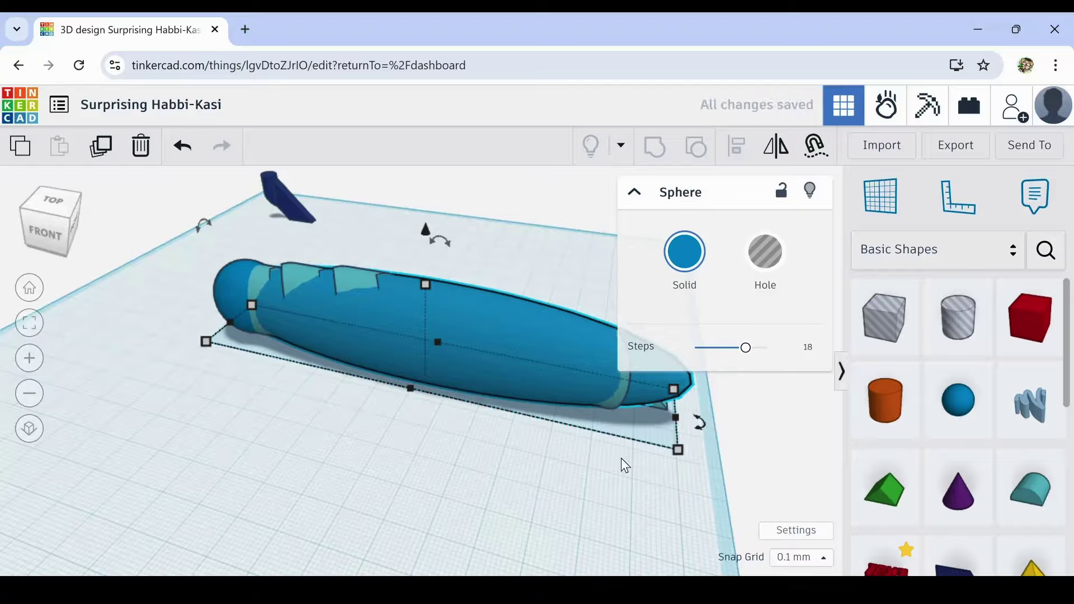
Step: Shift the ellipsoid along the row toward the rounded cap until it extends slightly beyond the cap
{"action": "key", "text": "Left"}
{"action": "key", "text": "Left"}
{"action": "key", "text": "Left"}
{"action": "key", "text": "Left"}
{"action": "key", "text": "Left"}
{"action": "key", "text": "Left"}
{"action": "key", "text": "Left"}
{"action": "key", "text": "Left"}
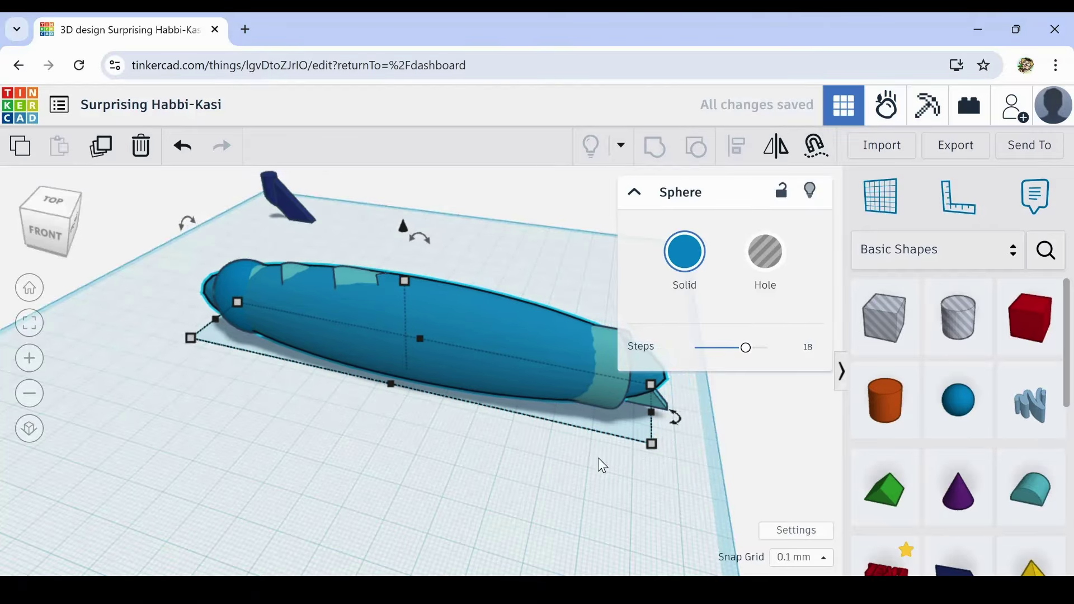
Step: Shorten the ellipsoid at the capped end to a length of 140.10 mm and set its steps to 24
{"action": "right_click_drag", "start_coordinate": [468, 472], "coordinate": [546, 467]}
{"action": "left_click_drag", "start_coordinate": [627, 440], "coordinate": [638, 465]}
{"action": "right_click_drag", "start_coordinate": [389, 492], "coordinate": [518, 482]}
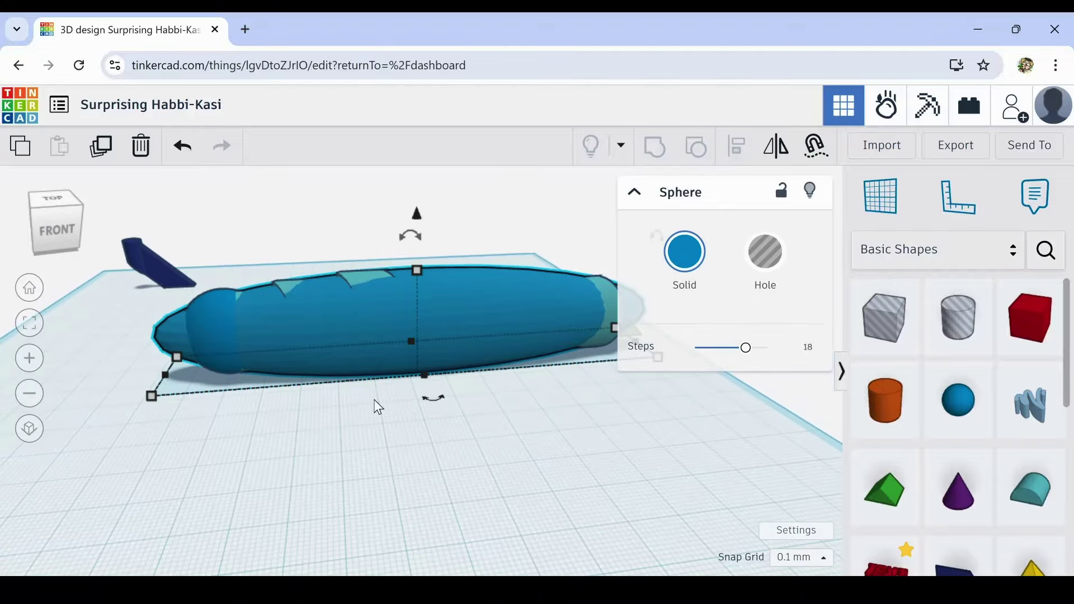
{"action": "left_click_drag", "start_coordinate": [165, 378], "coordinate": [183, 377]}
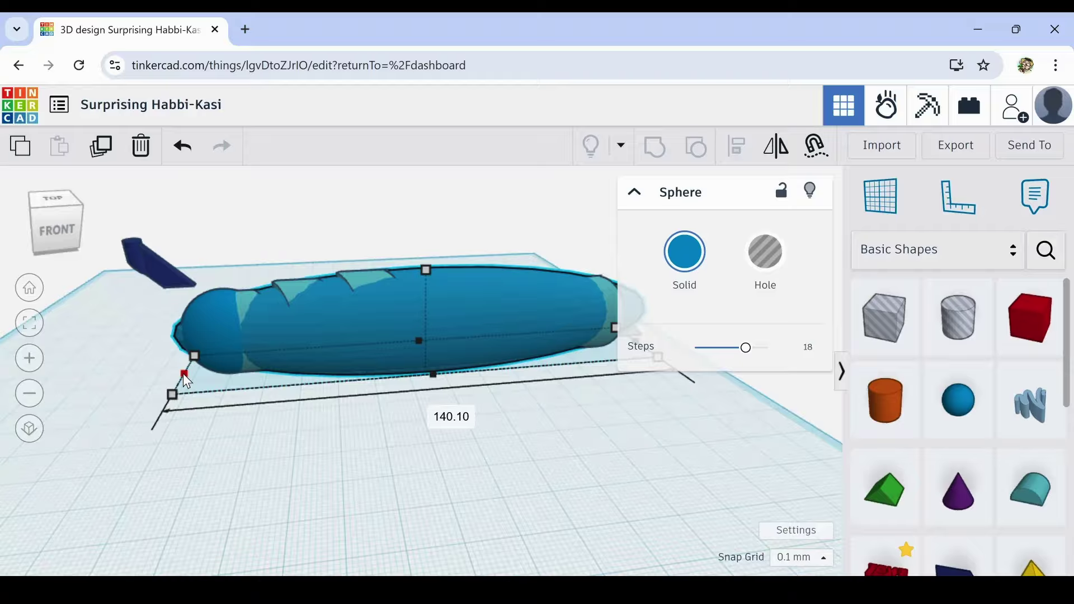
{"action": "left_click_drag", "start_coordinate": [183, 373], "coordinate": [183, 374]}
{"action": "left_click_drag", "start_coordinate": [749, 354], "coordinate": [783, 354]}
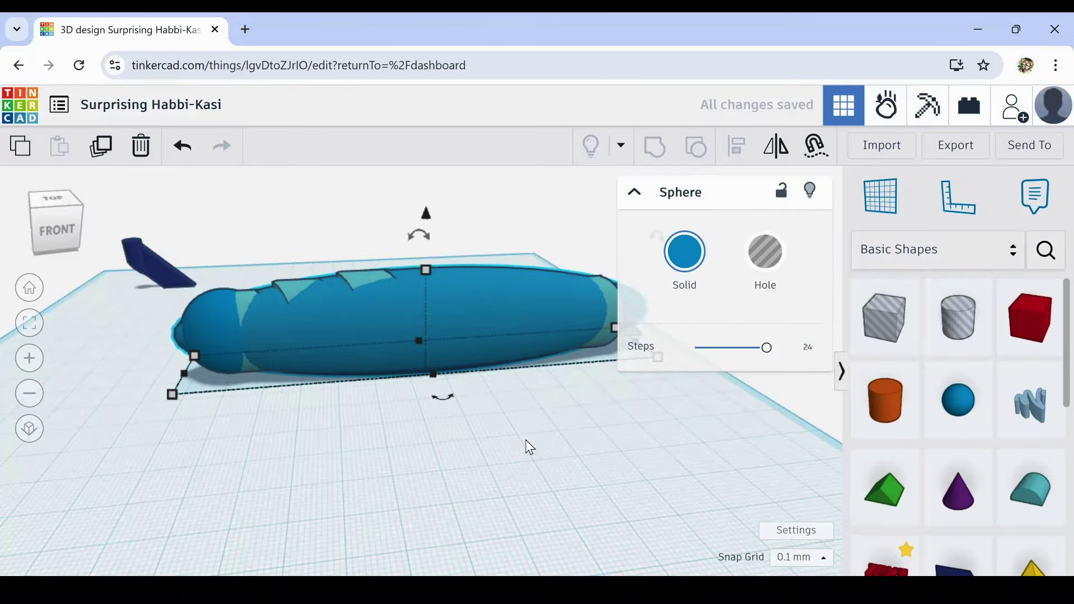
Step: Move the ellipsoid about 64.5 mm off the segment row toward the front and turn it into a hole
{"action": "left_click_drag", "start_coordinate": [478, 335], "coordinate": [543, 449]}
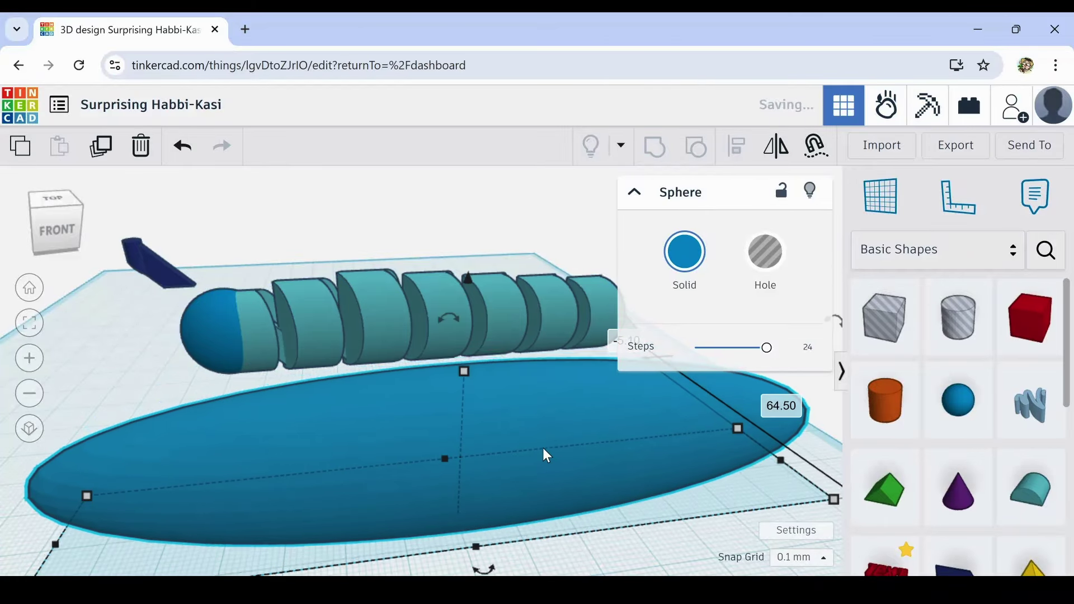
{"action": "scroll", "coordinate": [542, 449], "scroll_direction": "down", "scroll_amount": 5}
{"action": "middle_click_drag", "start_coordinate": [625, 528], "coordinate": [459, 439]}
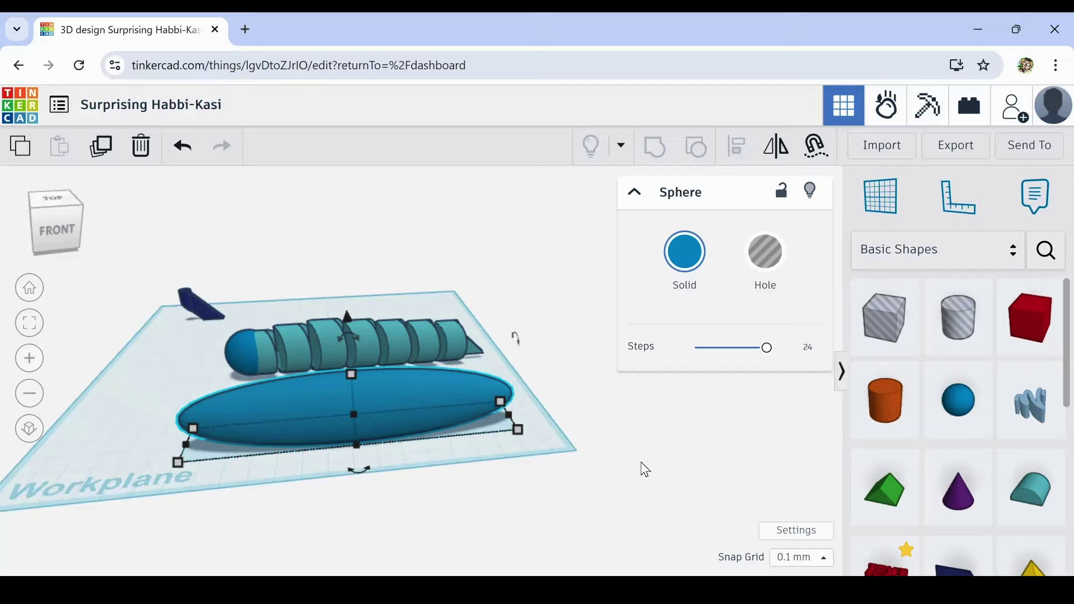
{"action": "right_click_drag", "start_coordinate": [645, 470], "coordinate": [627, 507]}
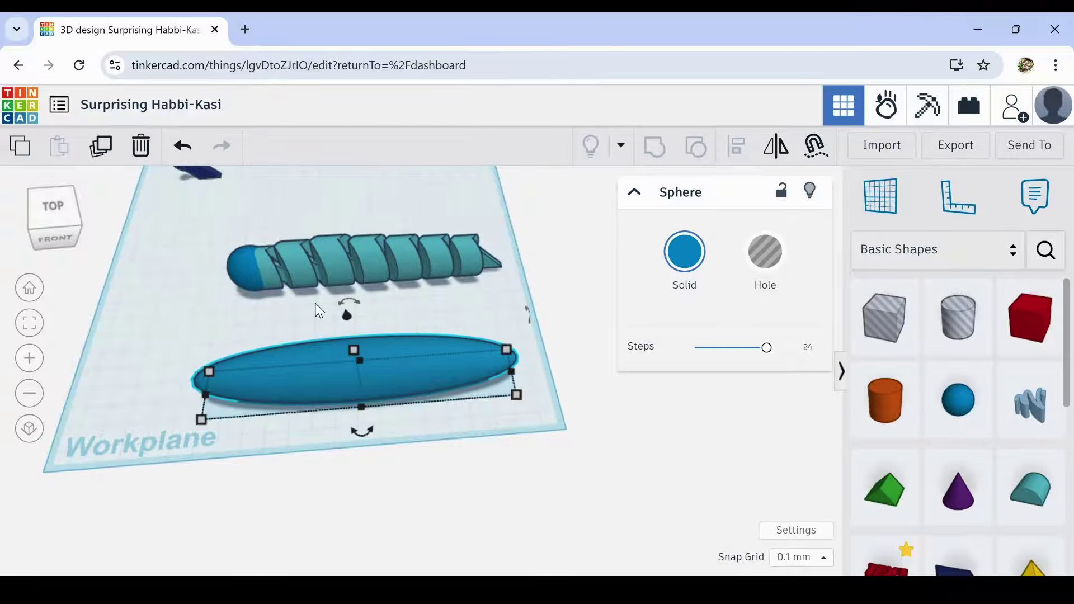
{"action": "left_click", "coordinate": [764, 256]}
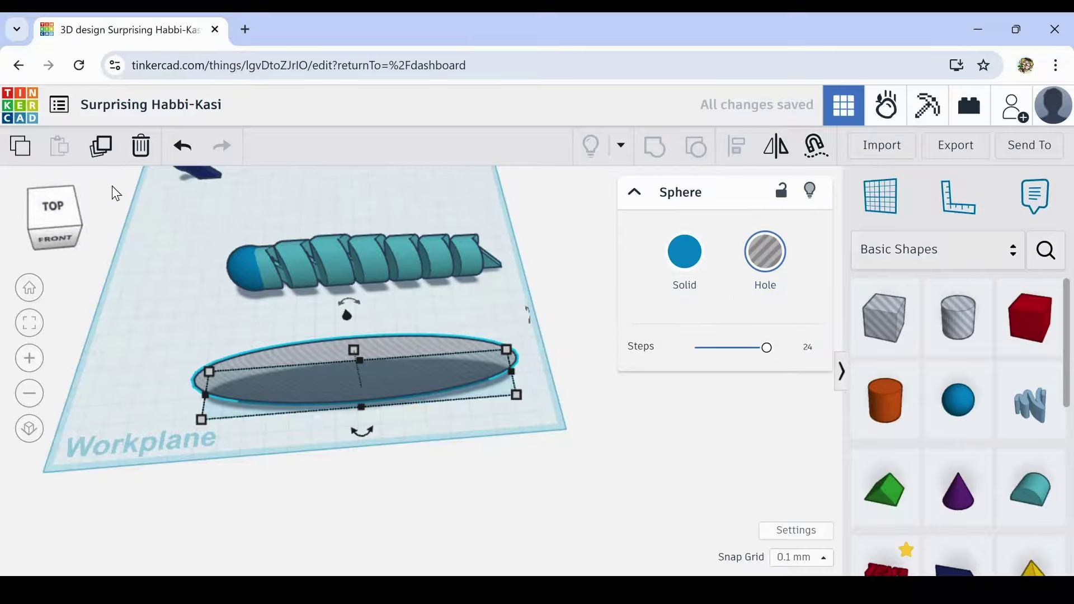
Step: Duplicate the ellipsoid hole in place and scale the copy up proportionally to about 64 mm high
{"action": "left_click", "coordinate": [105, 145]}
{"action": "right_click_drag", "start_coordinate": [430, 373], "coordinate": [436, 348]}
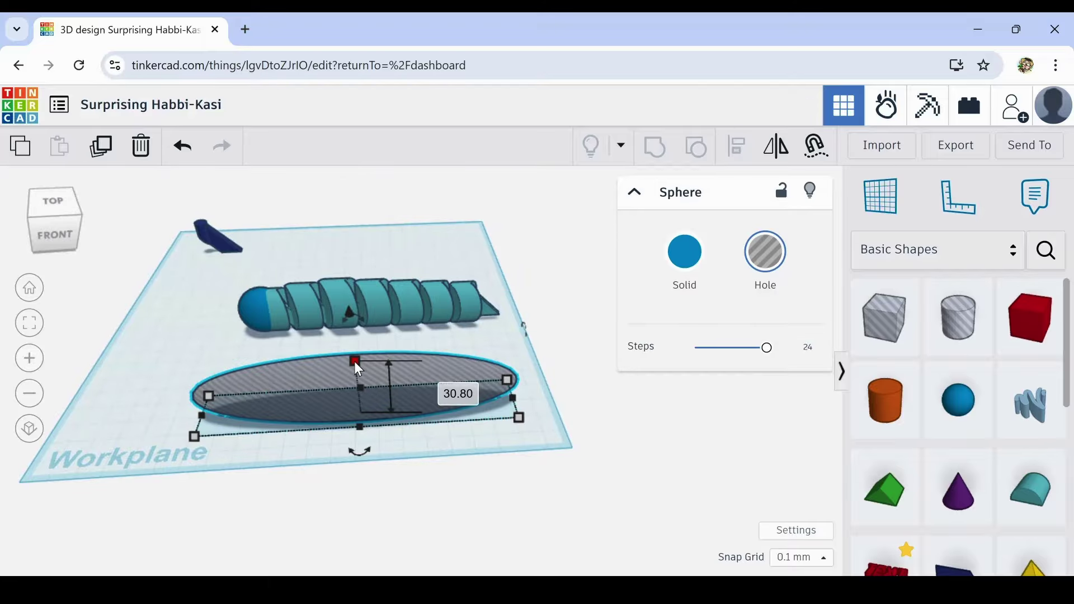
{"action": "left_click_drag", "start_coordinate": [361, 360], "coordinate": [366, 328], "text": "shift"}
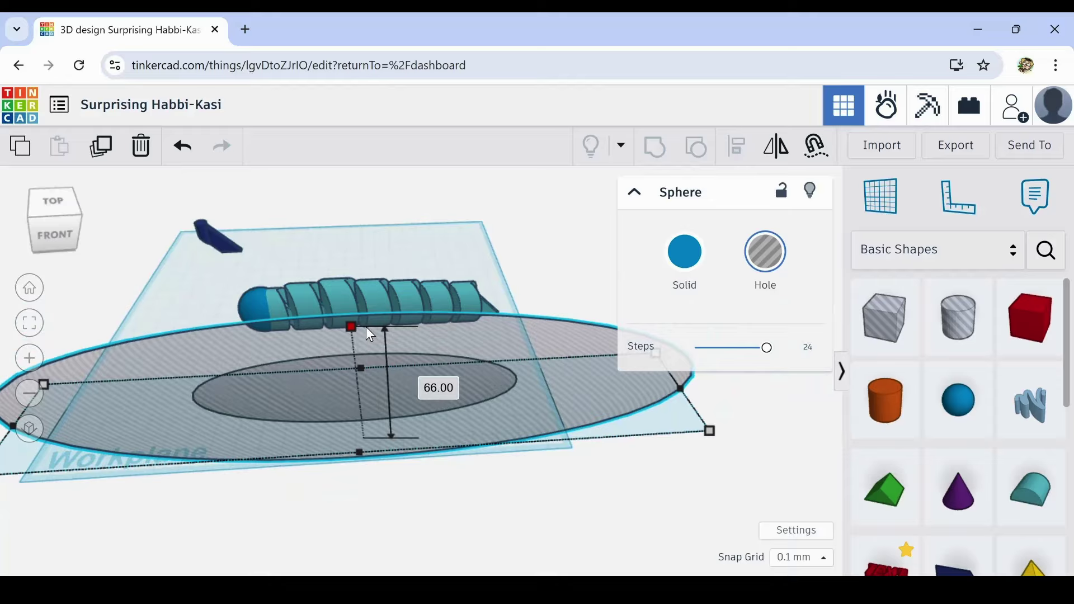
{"action": "left_click_drag", "start_coordinate": [366, 328], "coordinate": [367, 331], "text": "shift"}
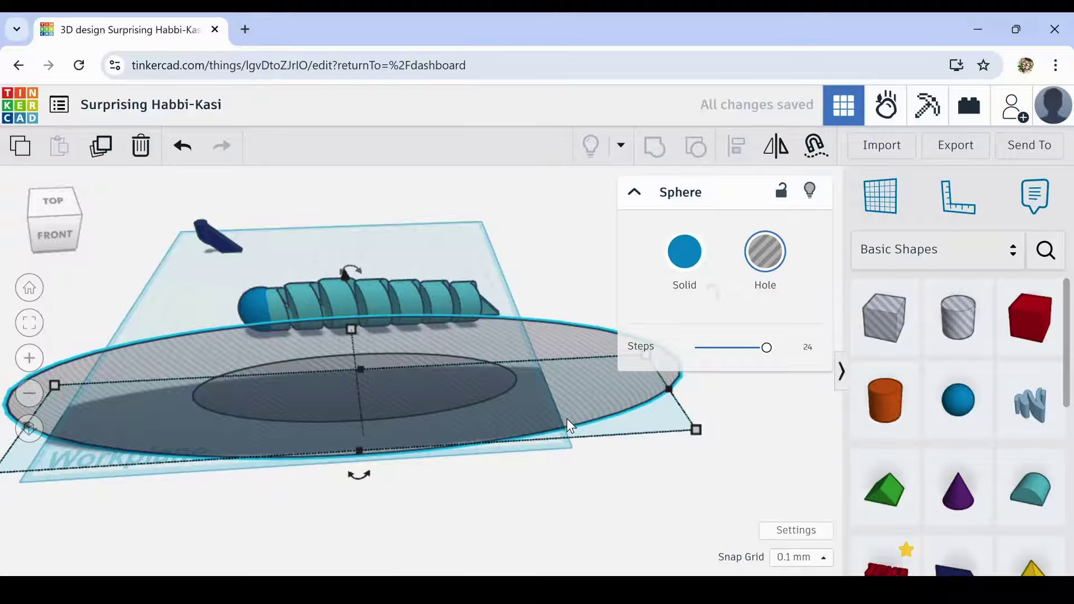
Step: Make the enlarged ellipsoid solid and group it with the smaller hole inside to hollow it out
{"action": "left_click", "coordinate": [534, 538]}
{"action": "left_click", "coordinate": [592, 376]}
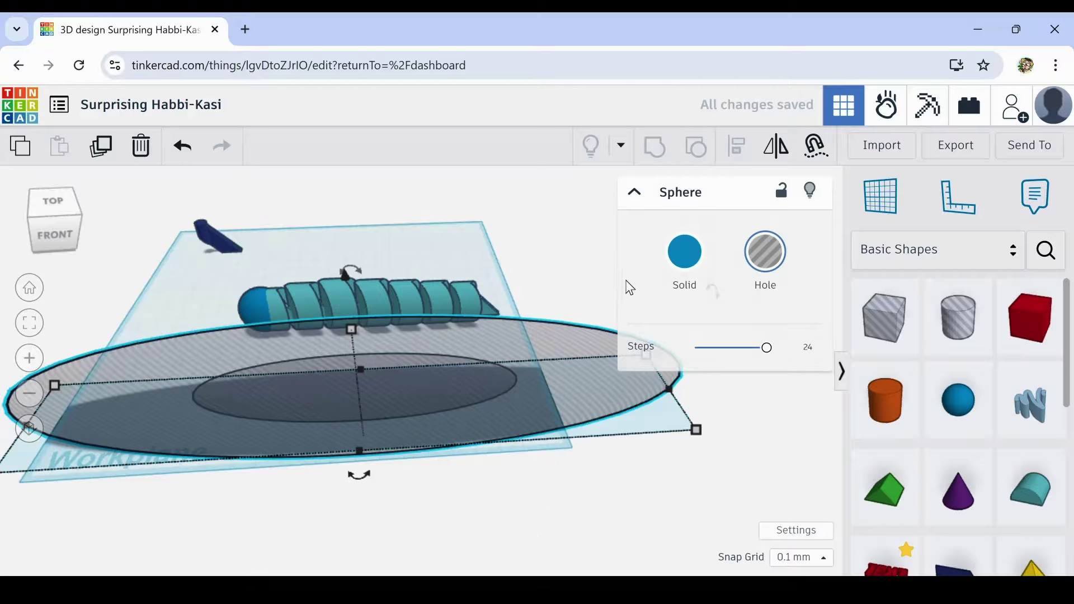
{"action": "left_click", "coordinate": [685, 263]}
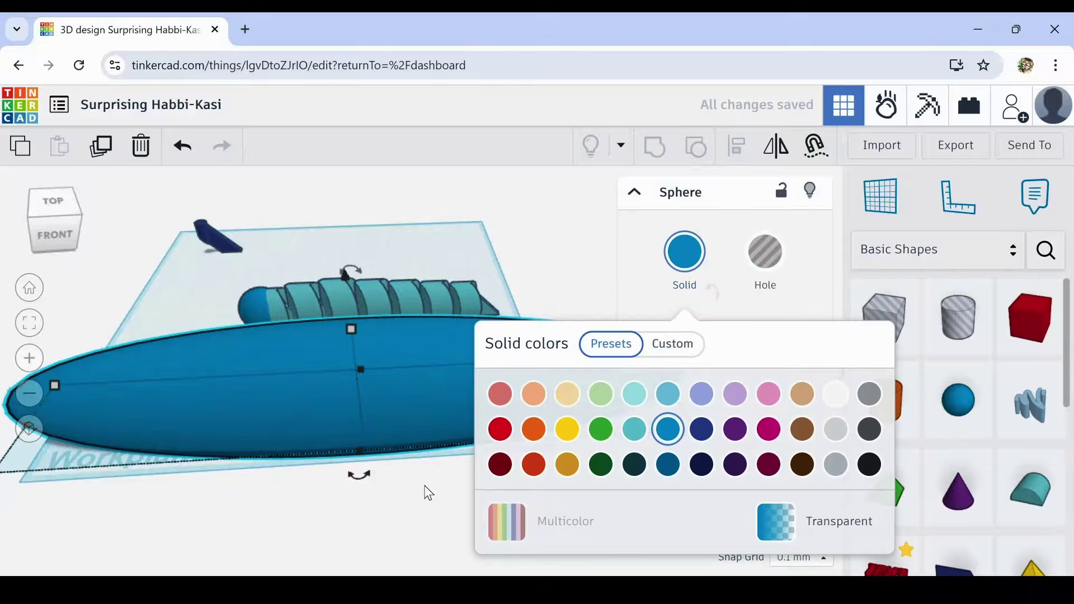
{"action": "left_click_drag", "start_coordinate": [427, 493], "coordinate": [362, 375]}
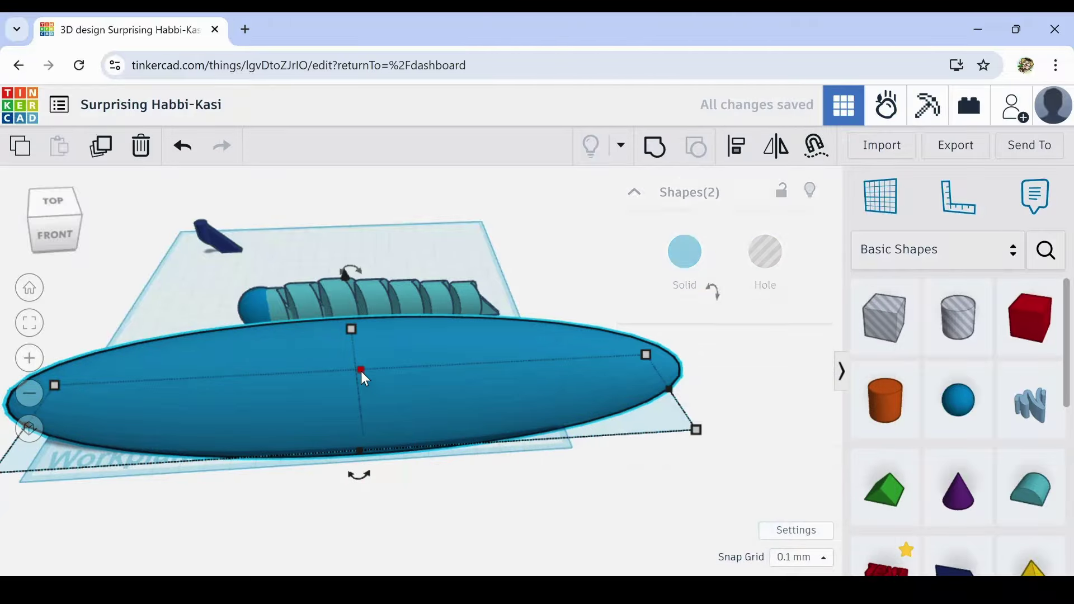
{"action": "left_click", "coordinate": [650, 150]}
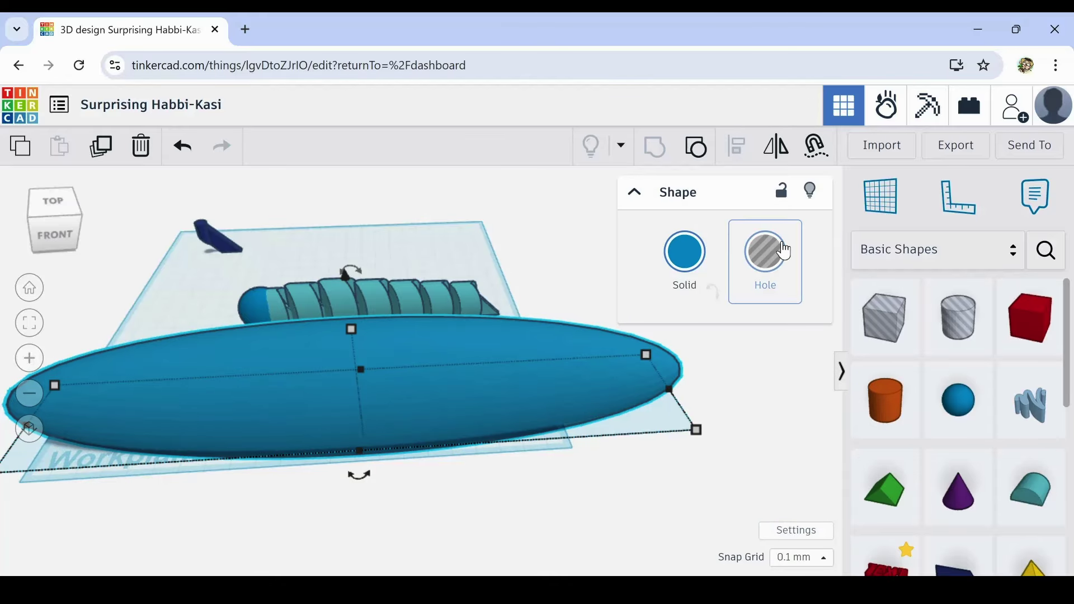
Step: Turn the hollow ellipsoid into a hole and move it over the jointed segments so its cavity surrounds the row
{"action": "left_click", "coordinate": [765, 251]}
{"action": "left_click_drag", "start_coordinate": [367, 404], "coordinate": [372, 308]}
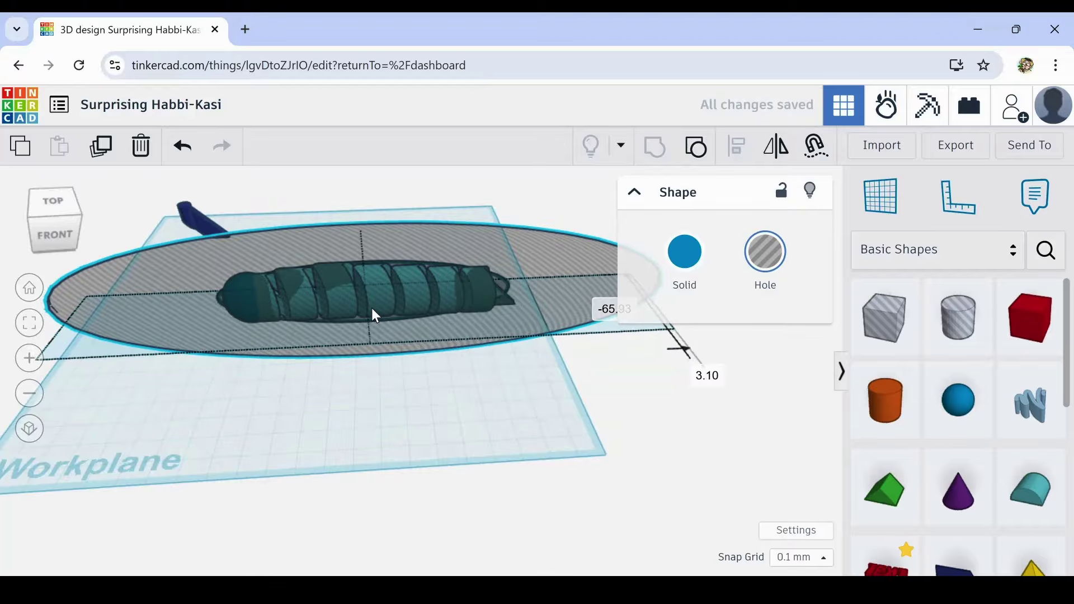
{"action": "scroll", "coordinate": [342, 276], "scroll_direction": "up", "scroll_amount": 2}
{"action": "scroll", "coordinate": [342, 274], "scroll_direction": "up", "scroll_amount": 4}
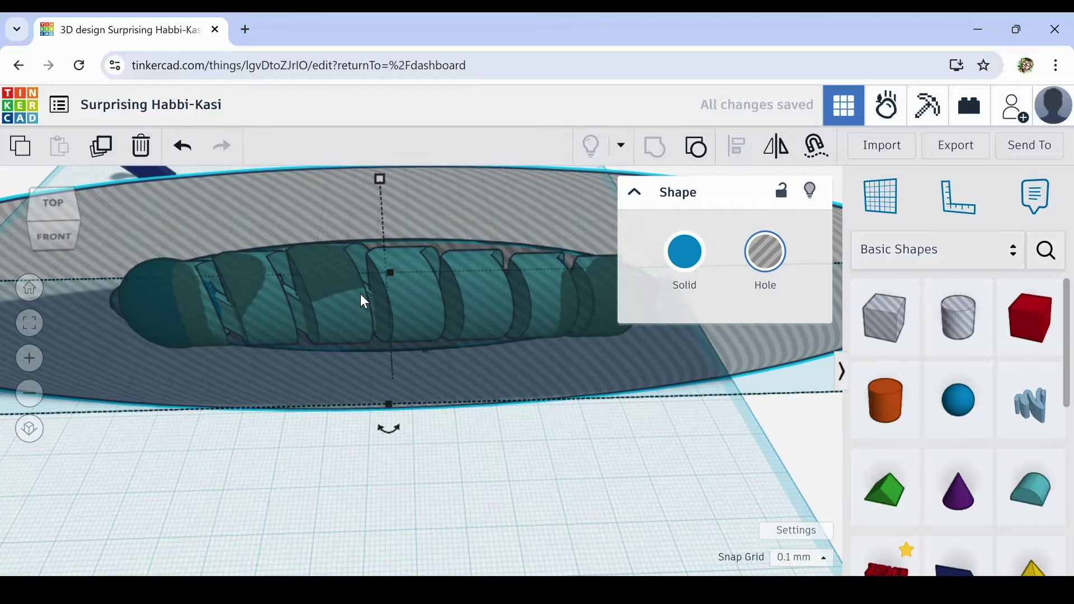
{"action": "right_click_drag", "start_coordinate": [457, 340], "coordinate": [467, 447]}
{"action": "scroll", "coordinate": [464, 442], "scroll_direction": "down", "scroll_amount": 3}
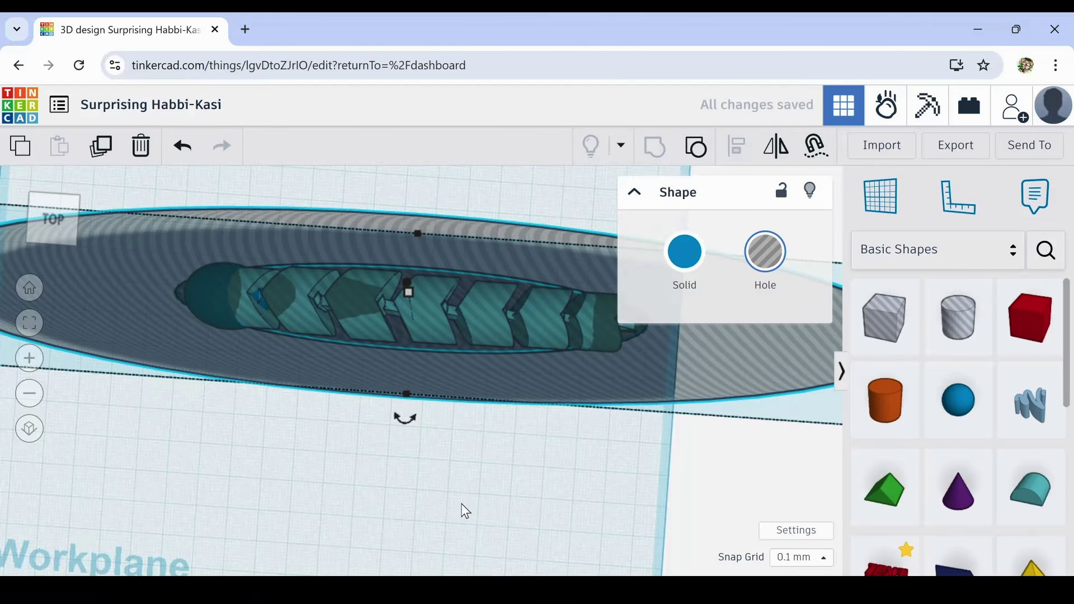
Step: Nudge the hollow ellipsoid hole along the row toward the narrow fin end and lower its height slightly
{"action": "key", "text": "Right"}
{"action": "key", "text": "Right"}
{"action": "key", "text": "Right"}
{"action": "key", "text": "Right"}
{"action": "key", "text": "Right"}
{"action": "key", "text": "Right"}
{"action": "key", "text": "Right"}
{"action": "key", "text": "Right"}
{"action": "key", "text": "Right"}
{"action": "key", "text": "Right"}
{"action": "key", "text": "Right"}
{"action": "key", "text": "Right"}
{"action": "key", "text": "Right"}
{"action": "key", "text": "Right"}
{"action": "key", "text": "Right"}
{"action": "key", "text": "Right"}
{"action": "key", "text": "Right"}
{"action": "key", "text": "Right"}
{"action": "key", "text": "Right"}
{"action": "key", "text": "Right"}
{"action": "right_click_drag", "start_coordinate": [461, 499], "coordinate": [466, 442]}
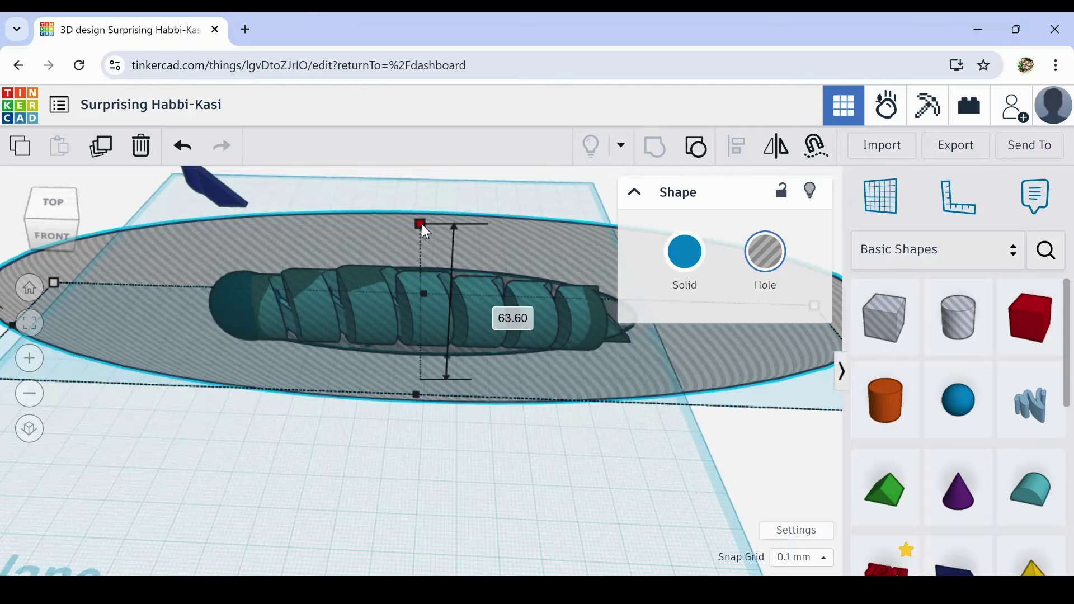
{"action": "left_click_drag", "start_coordinate": [422, 223], "coordinate": [421, 229]}
{"action": "right_click_drag", "start_coordinate": [373, 448], "coordinate": [384, 472]}
Step: Try to trim the segments by grouping them with the hollow ellipsoid hole, and undo the grouping
{"action": "left_click_drag", "start_coordinate": [218, 265], "coordinate": [552, 509]}
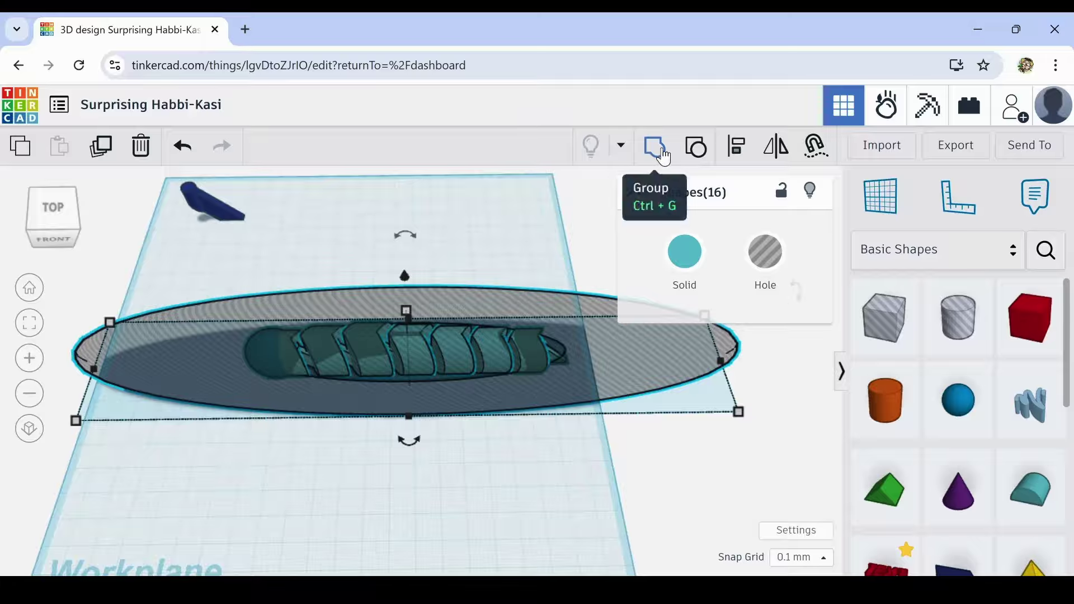
{"action": "left_click", "coordinate": [658, 158]}
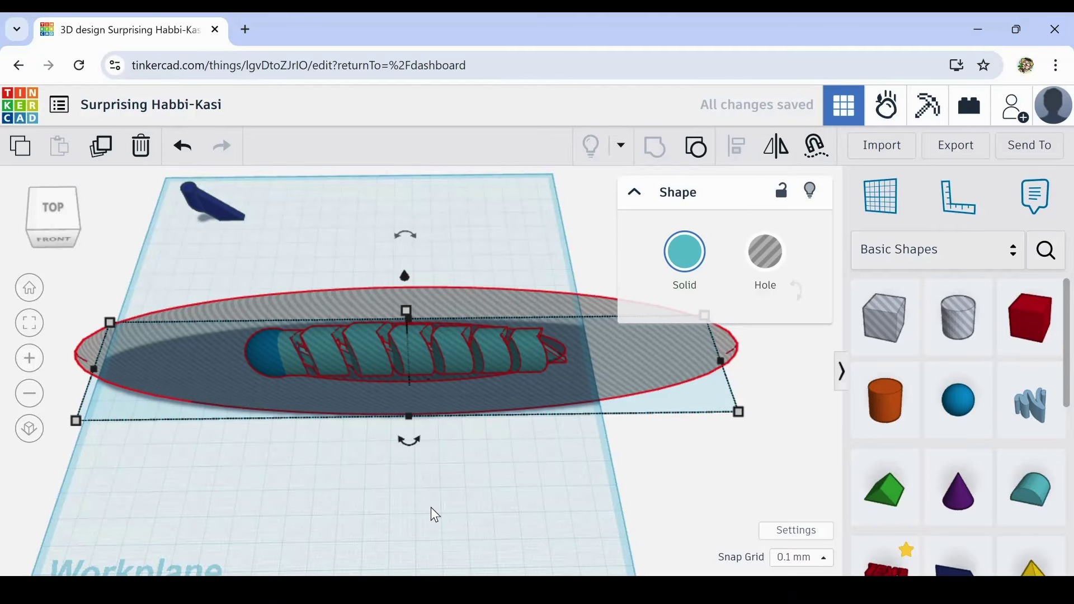
{"action": "right_click_drag", "start_coordinate": [430, 507], "coordinate": [451, 350]}
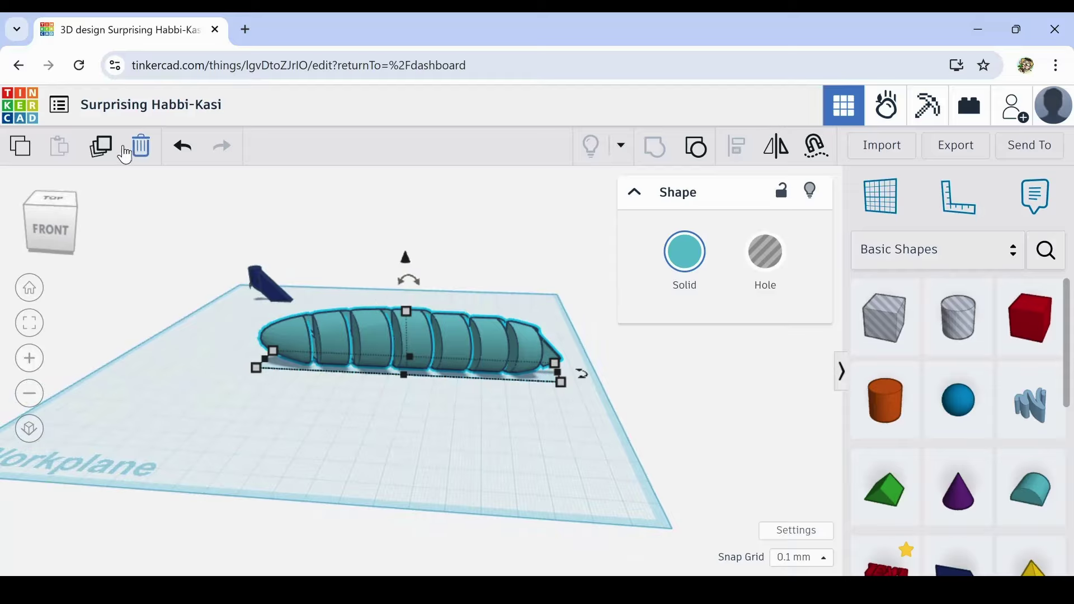
{"action": "left_click", "coordinate": [182, 151]}
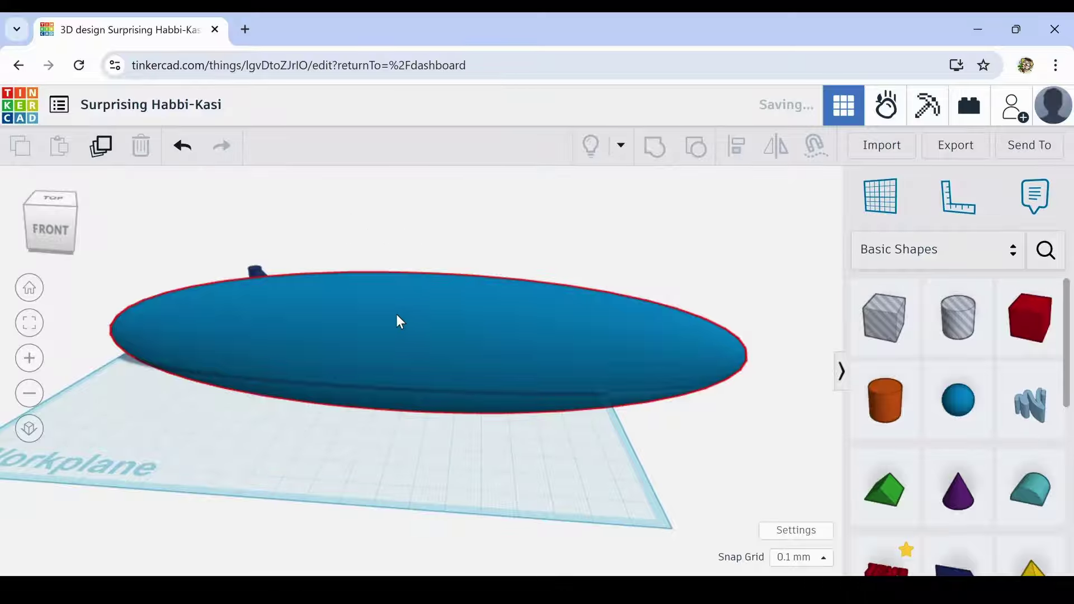
Step: Scale the hollow ellipsoid hole down slightly to a height of about 60 mm
{"action": "right_click_drag", "start_coordinate": [486, 223], "coordinate": [504, 243]}
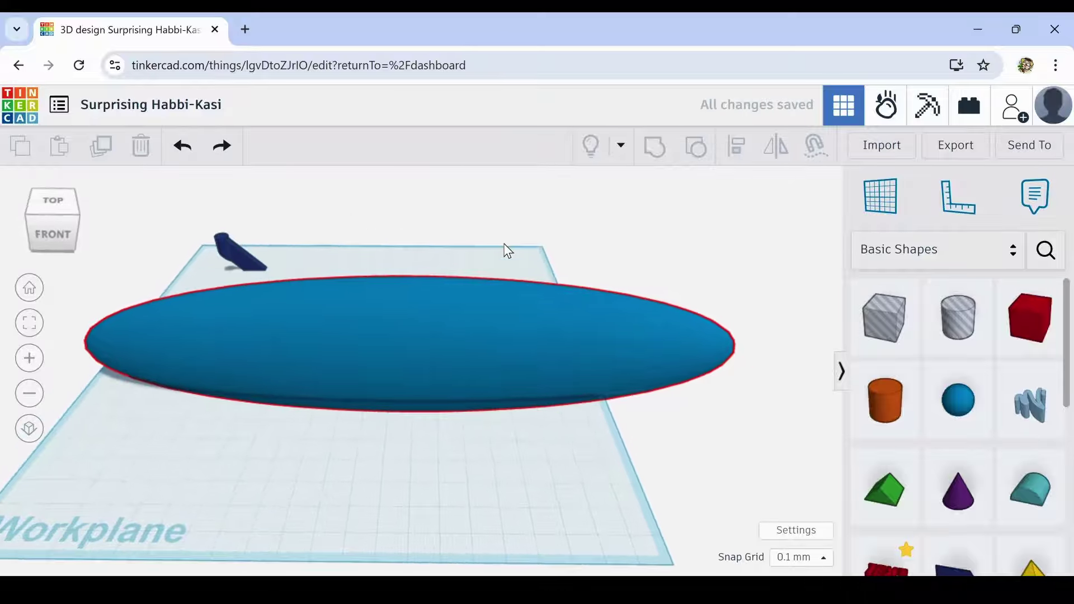
{"action": "scroll", "coordinate": [383, 278], "scroll_direction": "up", "scroll_amount": 2}
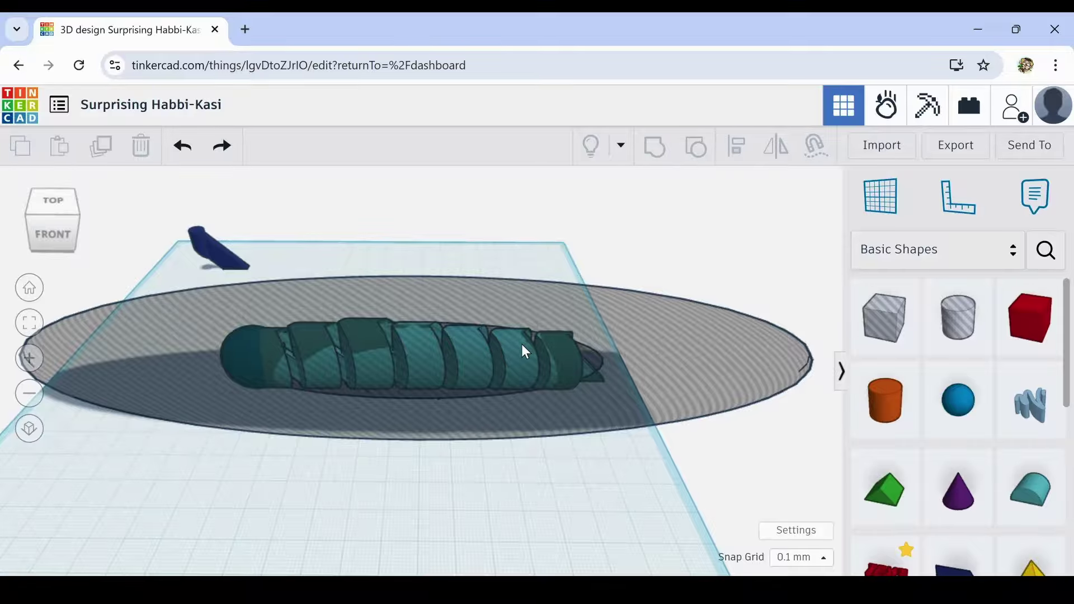
{"action": "left_click", "coordinate": [790, 372]}
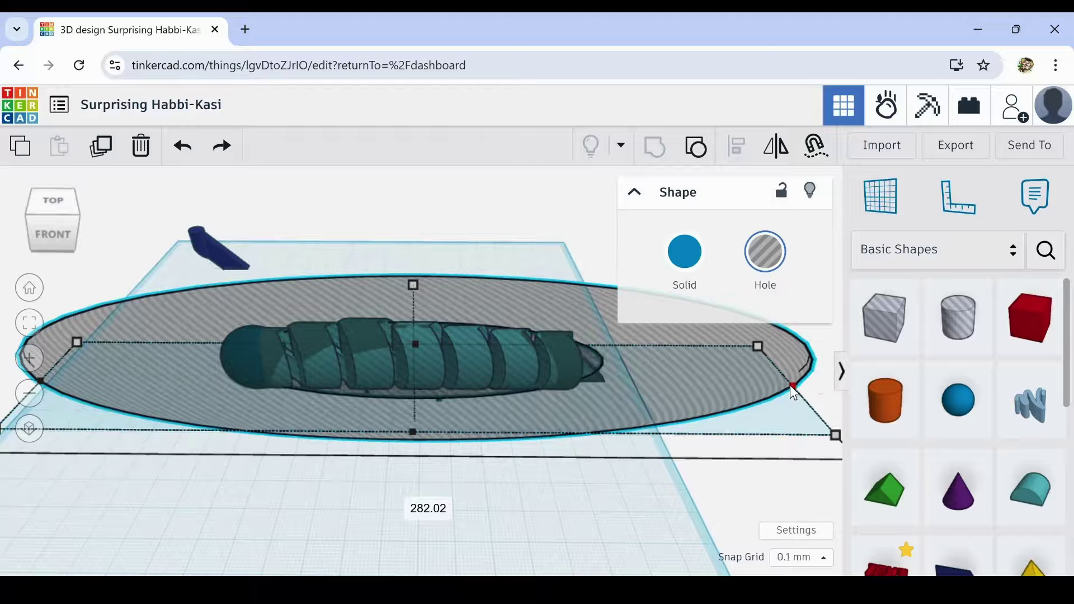
{"action": "mouse_move", "coordinate": [792, 389]}
{"action": "left_mouse_down"}
{"action": "mouse_move", "coordinate": [745, 391]}
{"action": "mouse_move", "coordinate": [799, 400]}
{"action": "left_mouse_up"}
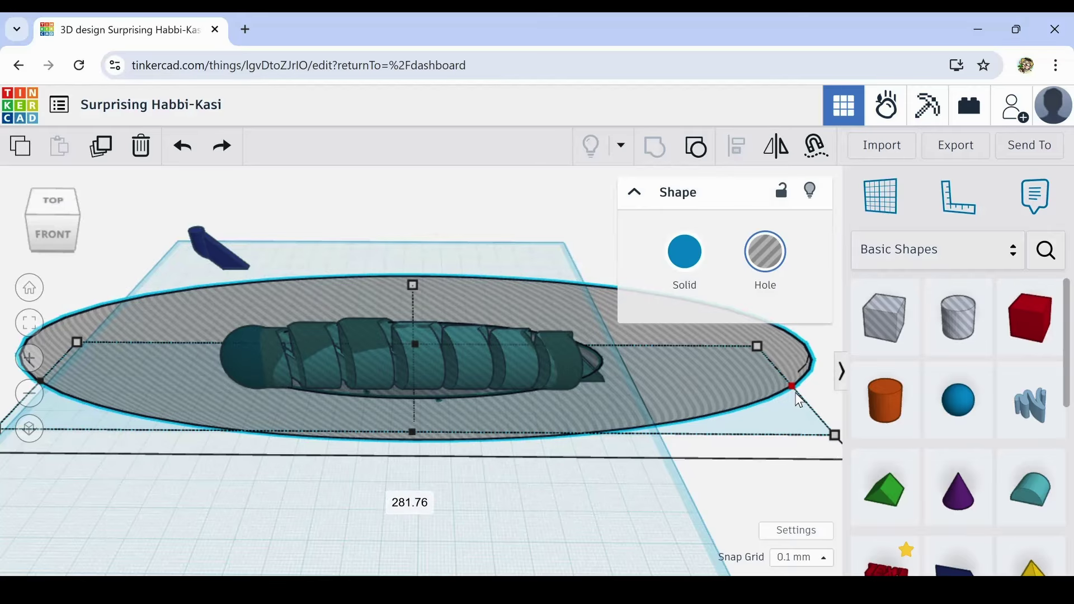
{"action": "left_click", "coordinate": [417, 284]}
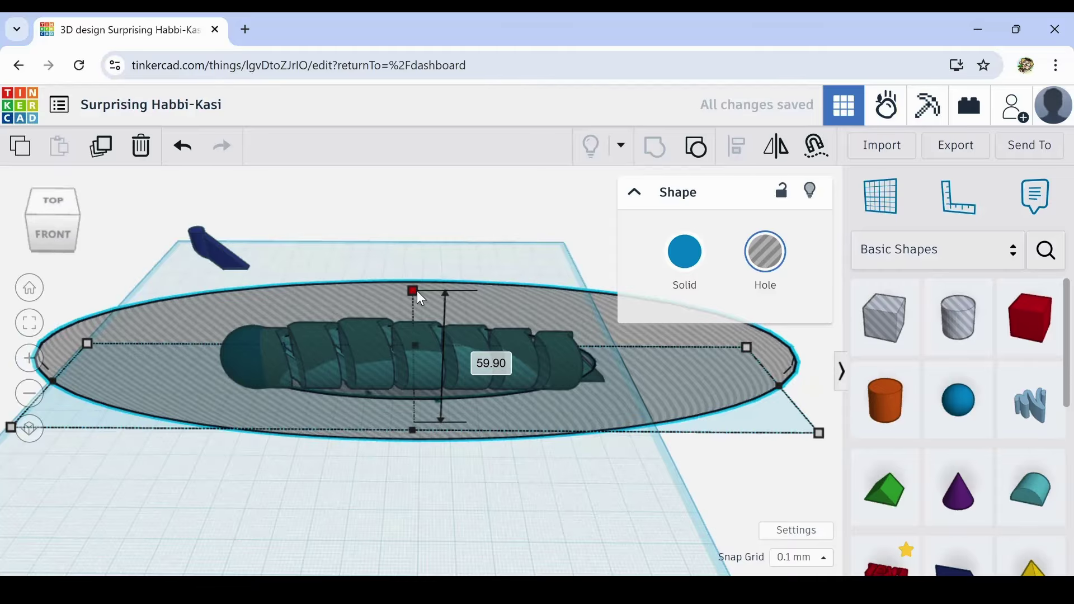
{"action": "left_click_drag", "start_coordinate": [417, 292], "coordinate": [419, 290]}
Step: Nudge the hollow ellipsoid hole slightly along the row toward the rounded cap
{"action": "right_click_drag", "start_coordinate": [561, 571], "coordinate": [574, 488]}
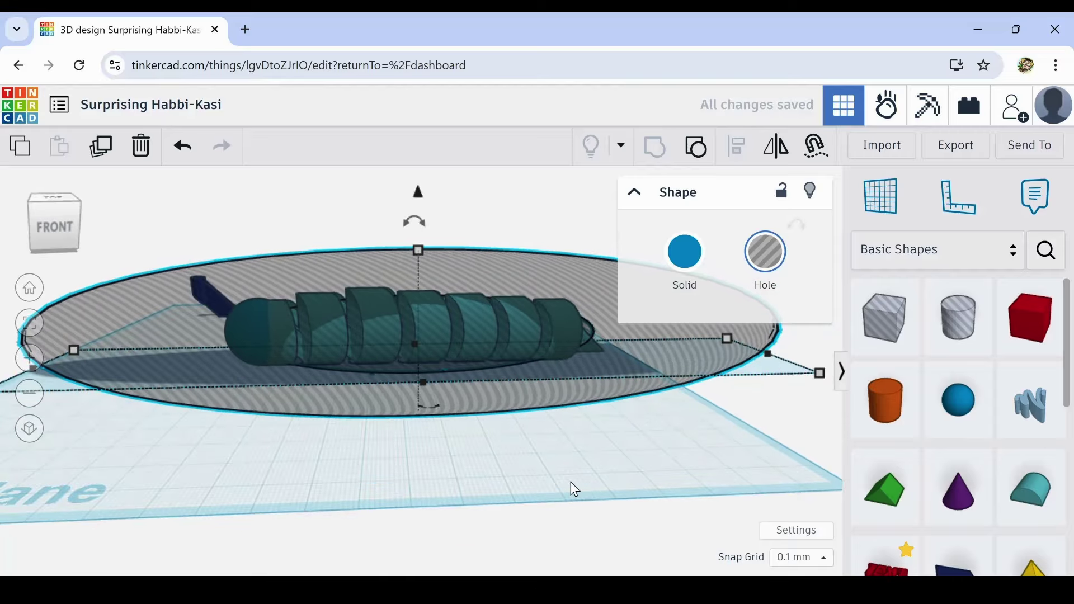
{"action": "key", "text": "Left"}
{"action": "key", "text": "Left"}
{"action": "key", "text": "Left"}
{"action": "key", "text": "Left"}
{"action": "key", "text": "Left"}
{"action": "key", "text": "Left"}
{"action": "key", "text": "Left"}
{"action": "key", "text": "Left"}
{"action": "key", "text": "Left"}
{"action": "key", "text": "Left"}
{"action": "key", "text": "Left"}
{"action": "key", "text": "Left"}
{"action": "key", "text": "Left"}
{"action": "key", "text": "Left"}
{"action": "key", "text": "Left"}
{"action": "key", "text": "Left"}
{"action": "key", "text": "Left"}
{"action": "key", "text": "Left"}
{"action": "key", "text": "Left"}
{"action": "key", "text": "Left"}
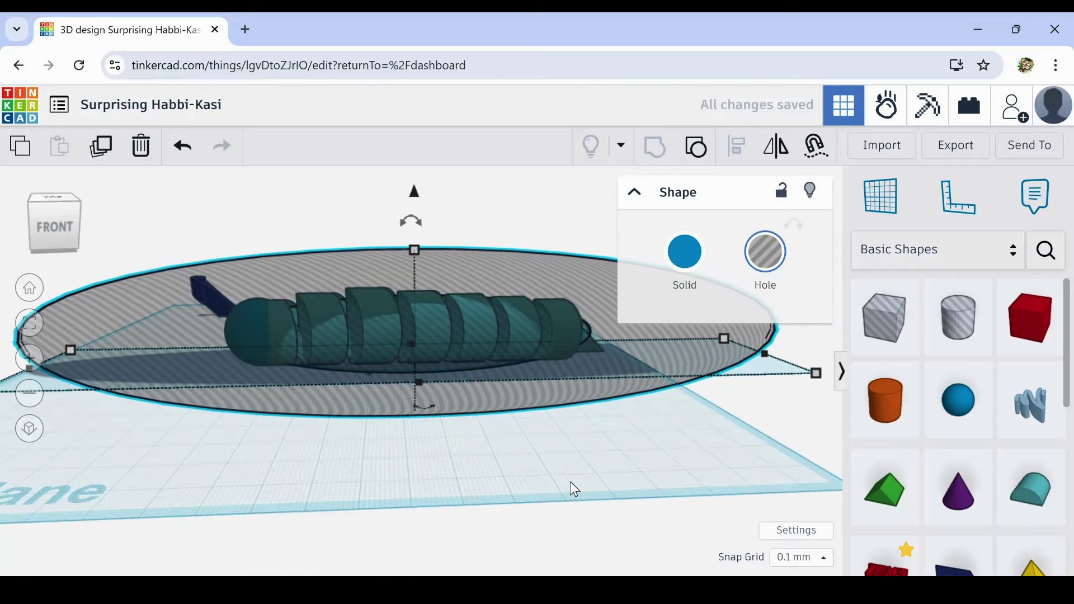
{"action": "right_click_drag", "start_coordinate": [574, 500], "coordinate": [525, 523]}
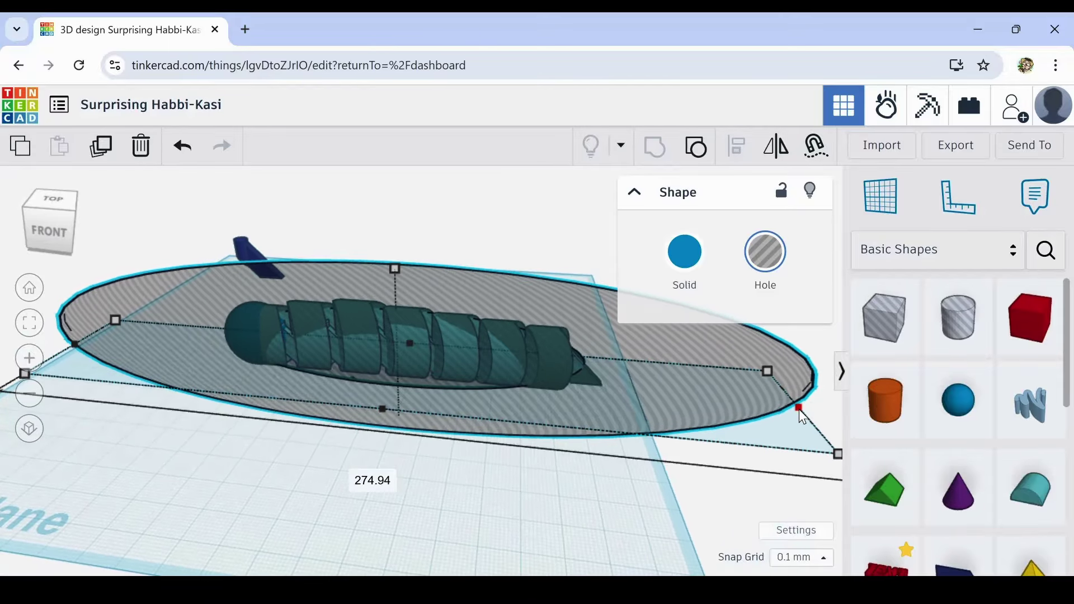
Step: Adjust the hollow ellipsoid hole's length at the narrow end and group it with all segments to trim them to its shape
{"action": "left_click_drag", "start_coordinate": [799, 409], "coordinate": [827, 415]}
{"action": "right_click_drag", "start_coordinate": [478, 503], "coordinate": [500, 515]}
{"action": "left_click_drag", "start_coordinate": [248, 316], "coordinate": [617, 497]}
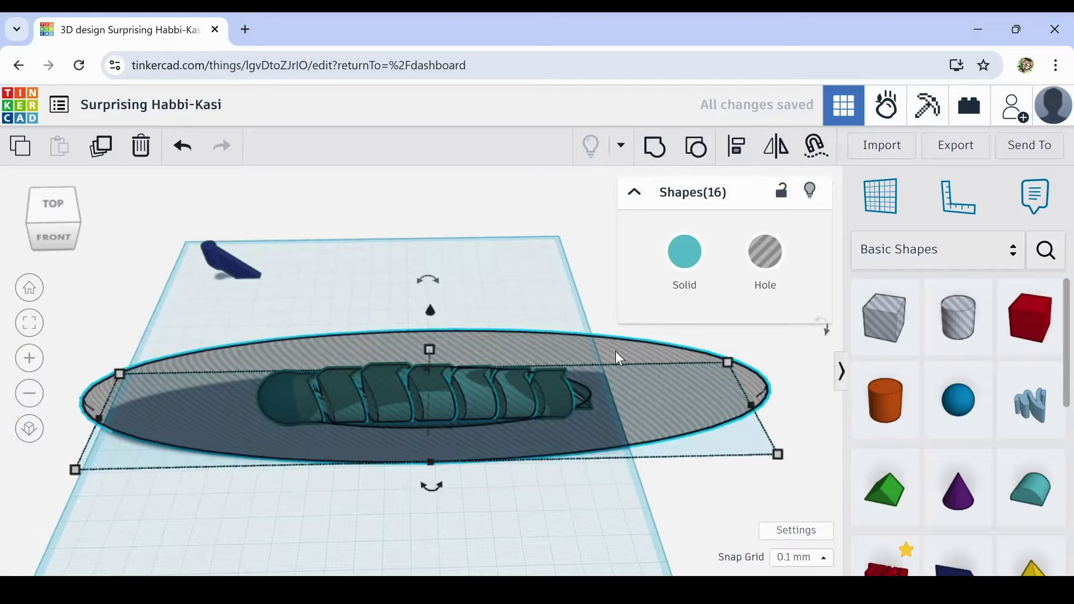
{"action": "left_click", "coordinate": [653, 158]}
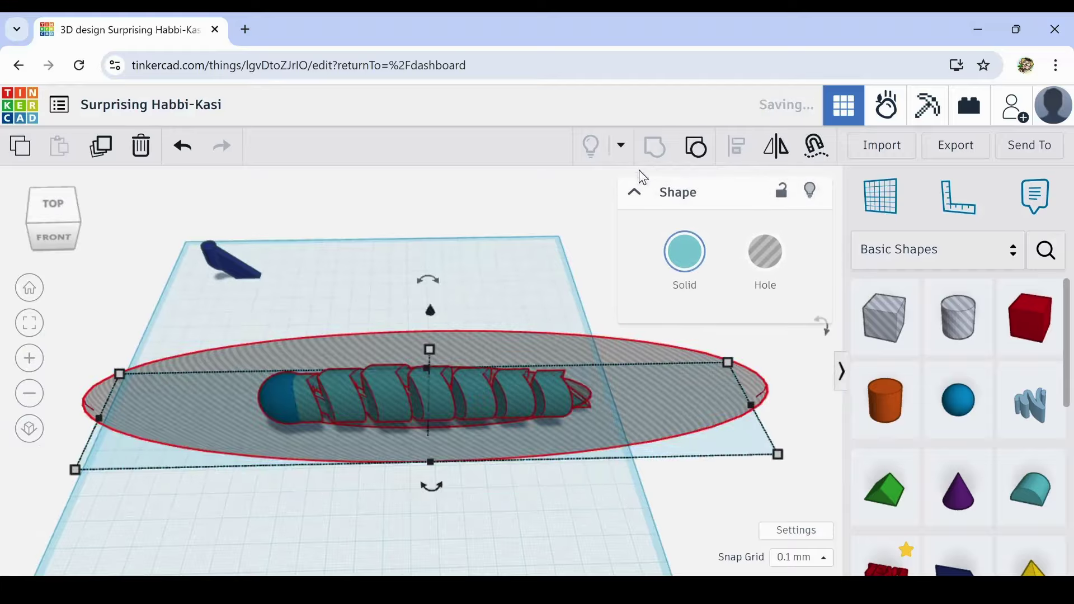
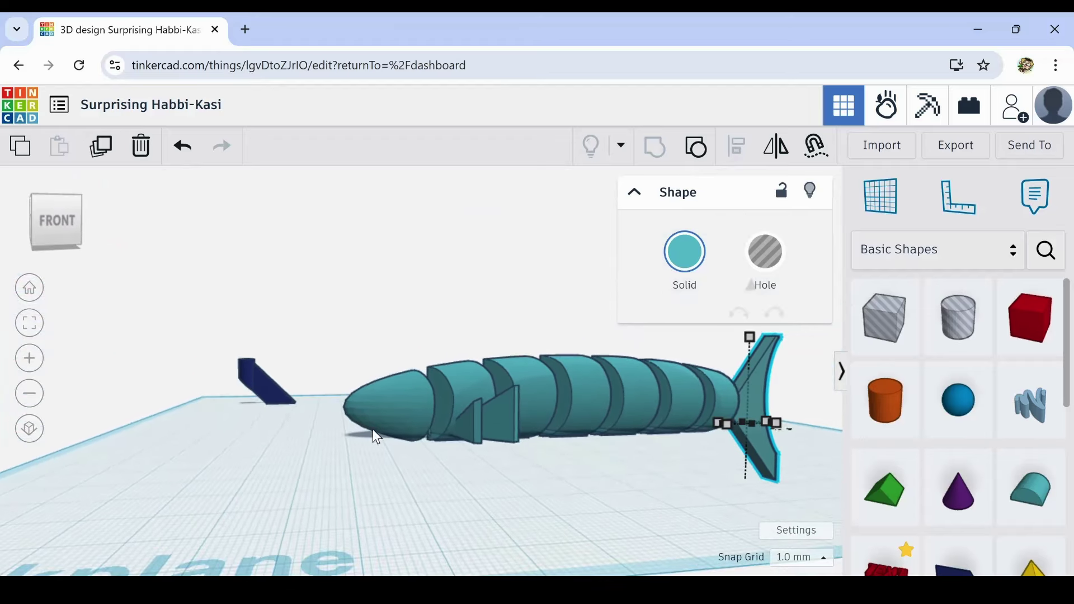
Step: Position the green roof wedge against the tip of the fish's nose and open its width dimension for editing
{"action": "right_click_drag", "start_coordinate": [366, 429], "coordinate": [431, 428]}
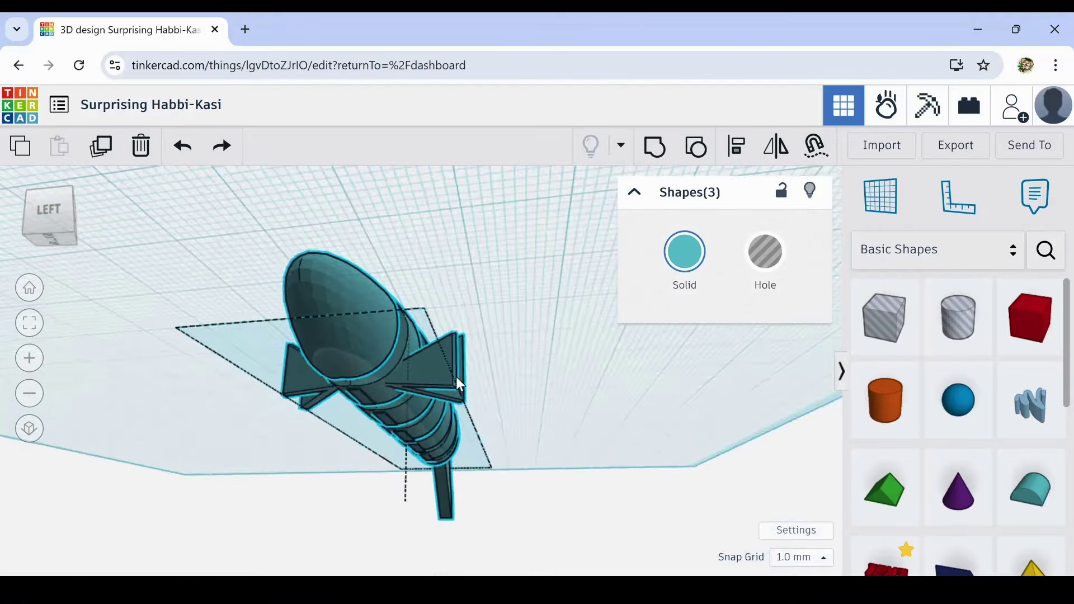
{"action": "right_click_drag", "start_coordinate": [455, 379], "coordinate": [267, 496]}
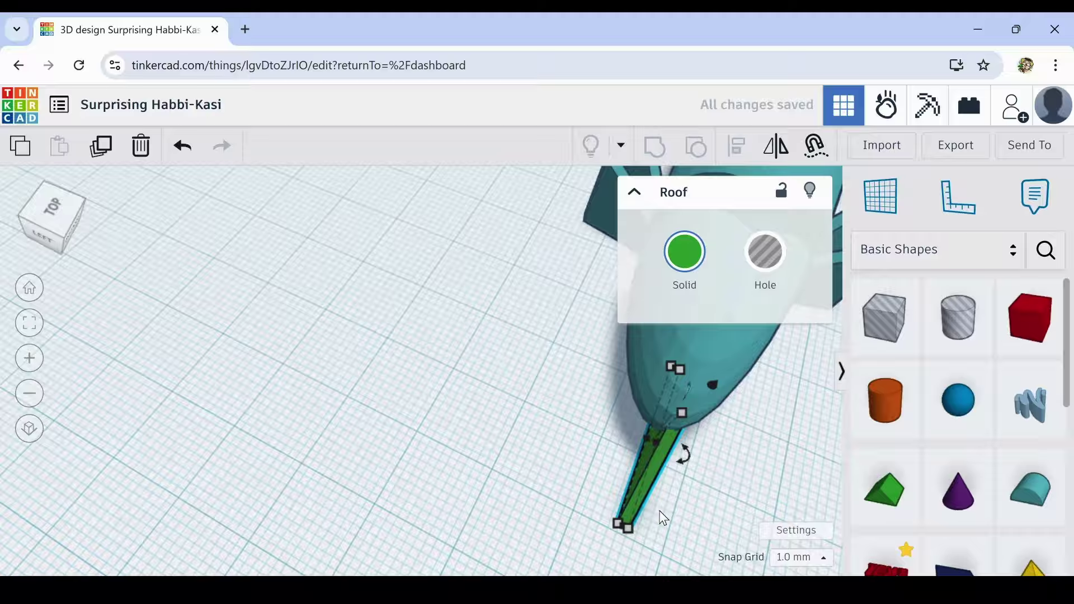
{"action": "right_click_drag", "start_coordinate": [662, 515], "coordinate": [484, 400]}
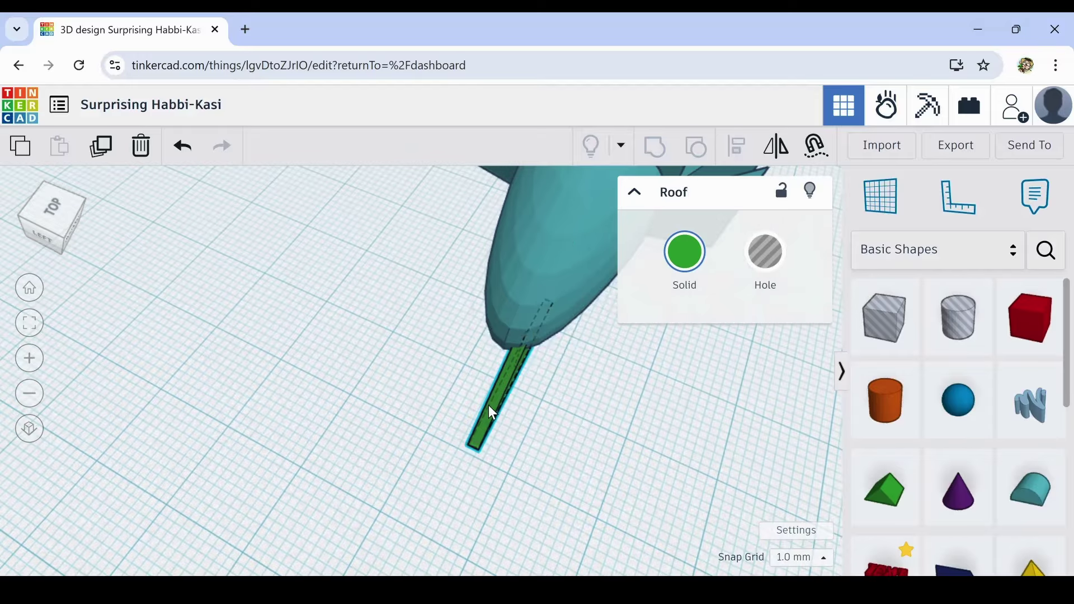
{"action": "right_click_drag", "start_coordinate": [576, 495], "coordinate": [568, 482]}
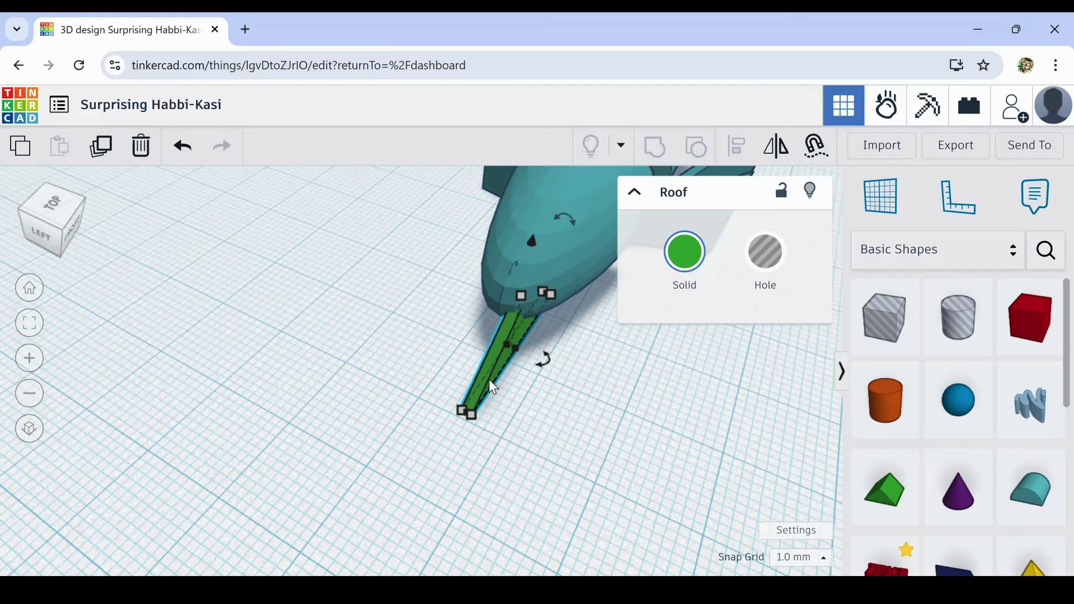
{"action": "left_click_drag", "start_coordinate": [493, 386], "coordinate": [477, 369]}
{"action": "left_click", "coordinate": [421, 459]}
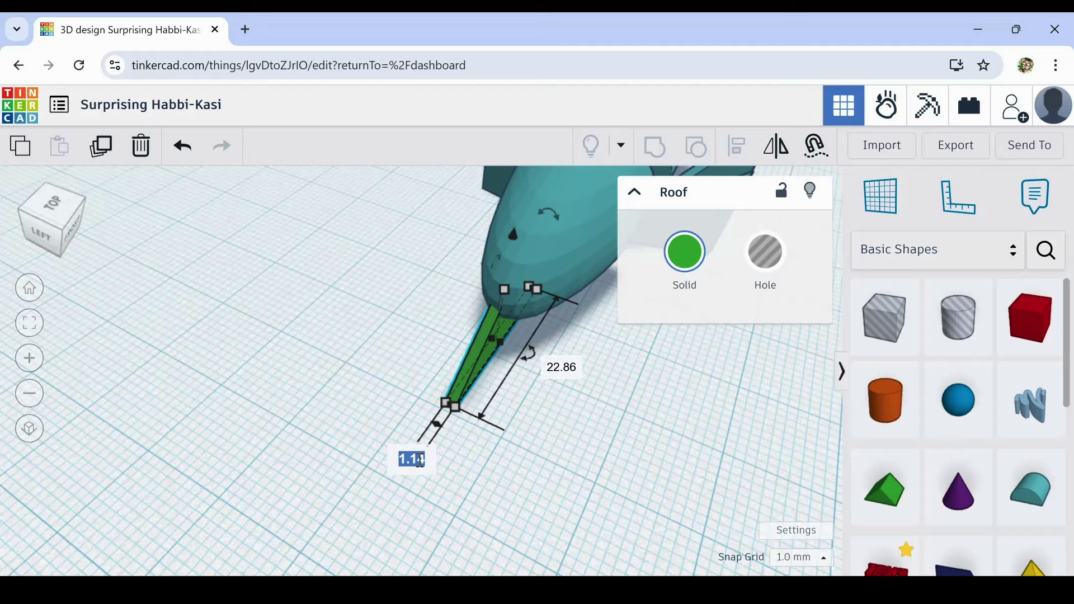
Step: Turn the segmented body into a hole to see through it and examine the nose wedge and the joints inside
{"action": "left_click", "coordinate": [765, 252]}
{"action": "right_click_drag", "start_coordinate": [291, 274], "coordinate": [423, 392]}
{"action": "scroll", "coordinate": [246, 338], "scroll_direction": "up", "scroll_amount": 5}
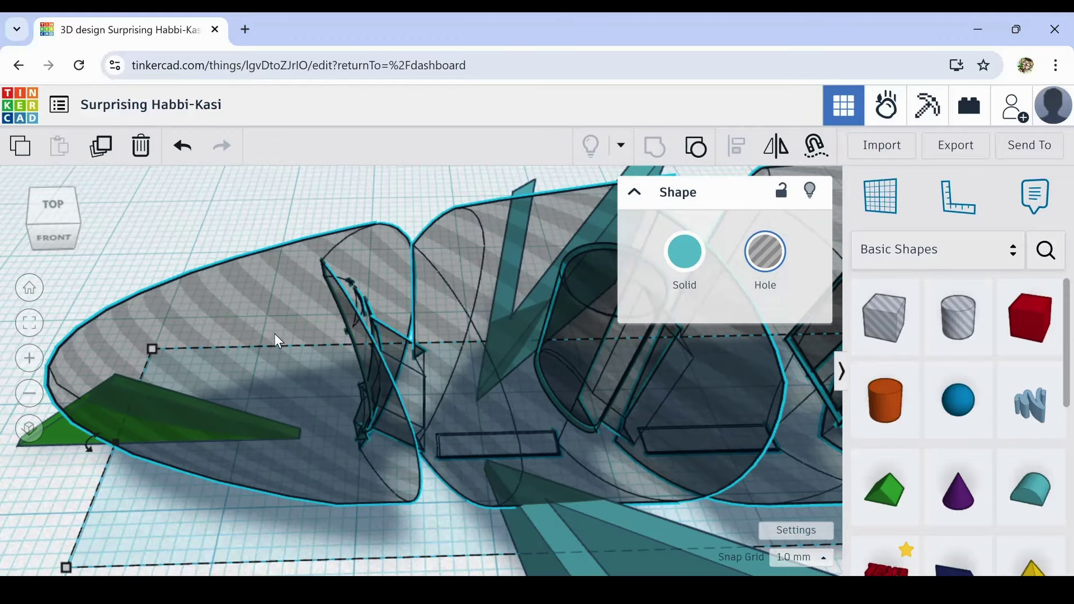
{"action": "right_click_drag", "start_coordinate": [275, 335], "coordinate": [224, 449]}
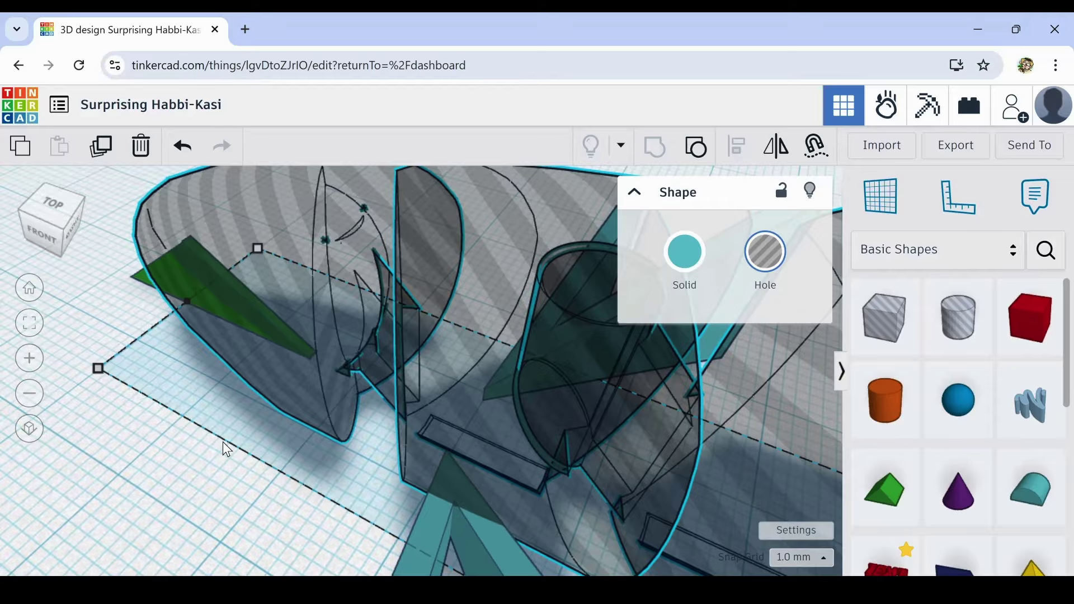
{"action": "right_click_drag", "start_coordinate": [243, 404], "coordinate": [283, 377]}
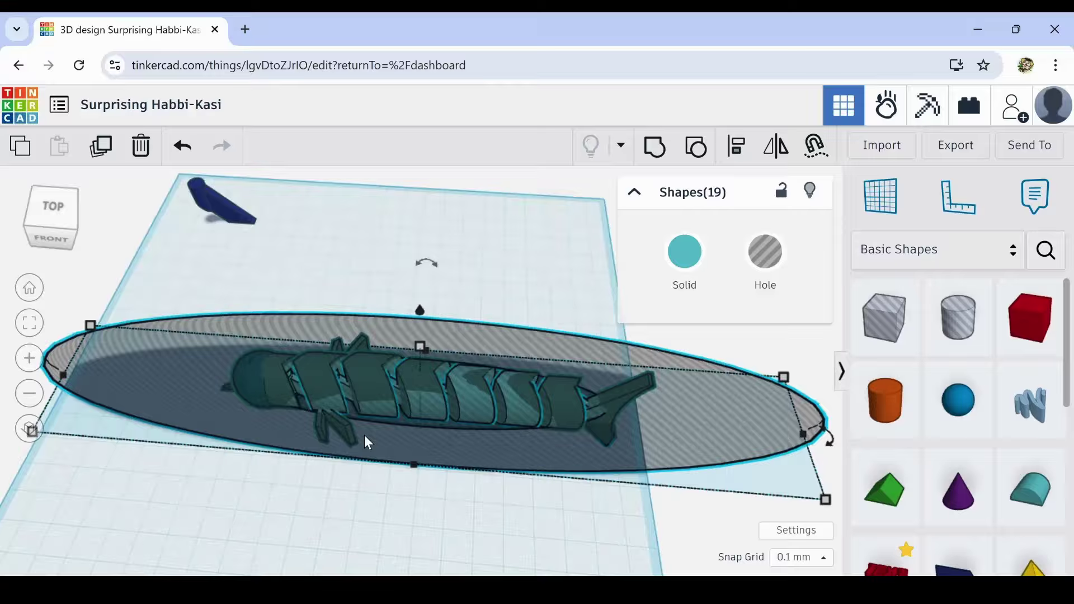
Step: Leave the side fins out of the selection and group the body segments with the hollow ellipsoid hole
{"action": "scroll", "coordinate": [358, 432], "scroll_direction": "up", "scroll_amount": 8}
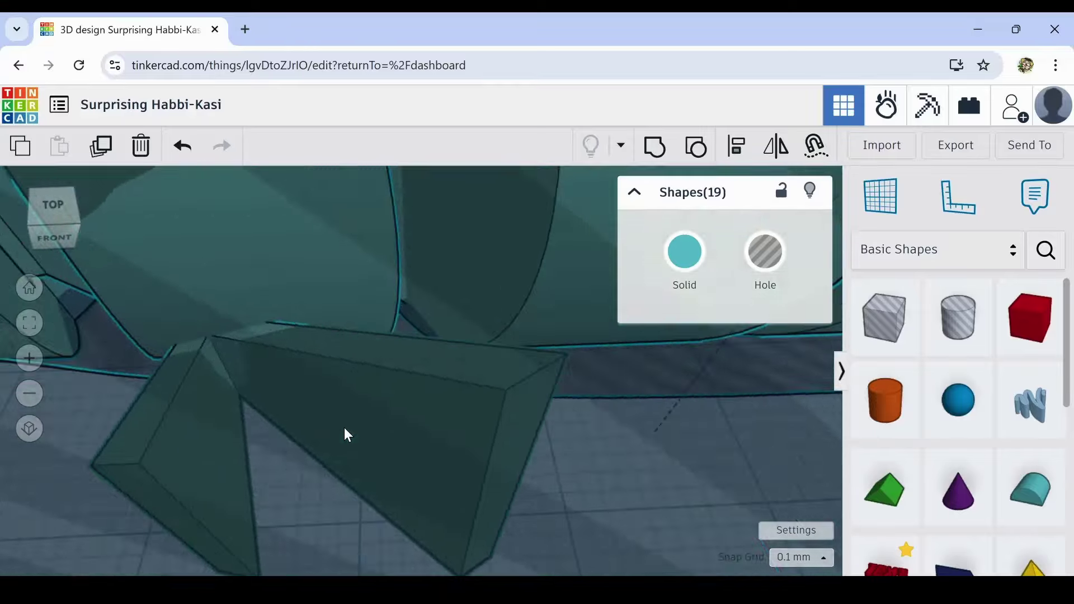
{"action": "left_click", "coordinate": [344, 427], "text": "shift"}
{"action": "scroll", "coordinate": [353, 412], "scroll_direction": "down", "scroll_amount": 5}
{"action": "scroll", "coordinate": [354, 411], "scroll_direction": "up", "scroll_amount": 6}
{"action": "left_click", "coordinate": [465, 438], "text": "shift"}
{"action": "scroll", "coordinate": [464, 438], "scroll_direction": "down", "scroll_amount": 8}
{"action": "scroll", "coordinate": [168, 542], "scroll_direction": "up", "scroll_amount": 3}
{"action": "left_click", "coordinate": [655, 151]}
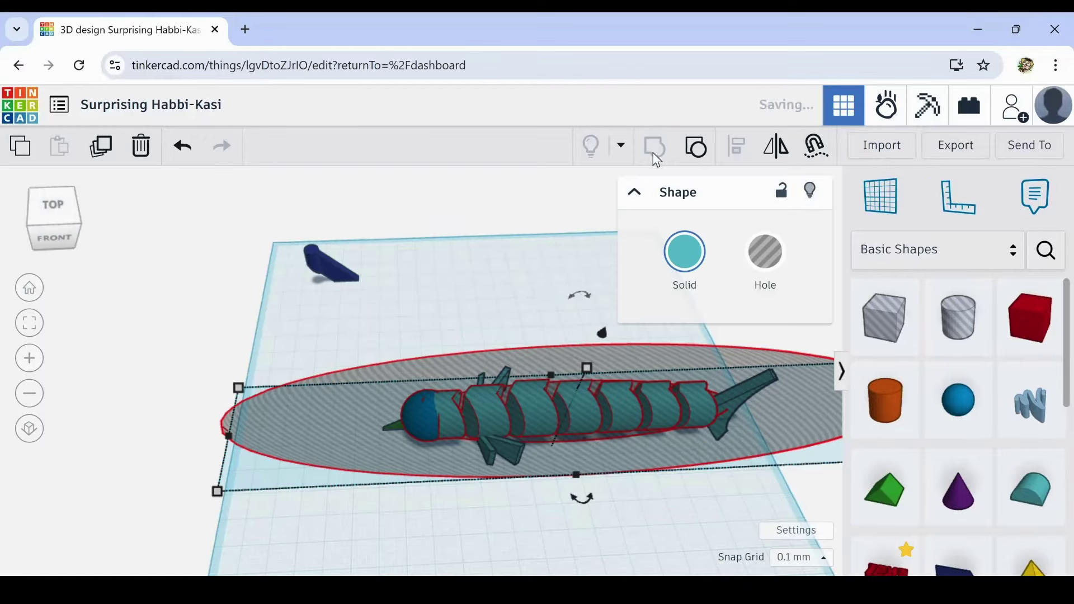
Step: Examine the trimmed body from nose to tail, including the connectors between segments and the joint at the tail
{"action": "scroll", "coordinate": [504, 414], "scroll_direction": "up", "scroll_amount": 6}
{"action": "right_click_drag", "start_coordinate": [308, 370], "coordinate": [352, 351]}
{"action": "scroll", "coordinate": [356, 356], "scroll_direction": "down", "scroll_amount": 8}
{"action": "left_click", "coordinate": [480, 392]}
{"action": "right_click_drag", "start_coordinate": [480, 391], "coordinate": [736, 405]}
{"action": "middle_click_drag", "start_coordinate": [659, 367], "coordinate": [618, 391]}
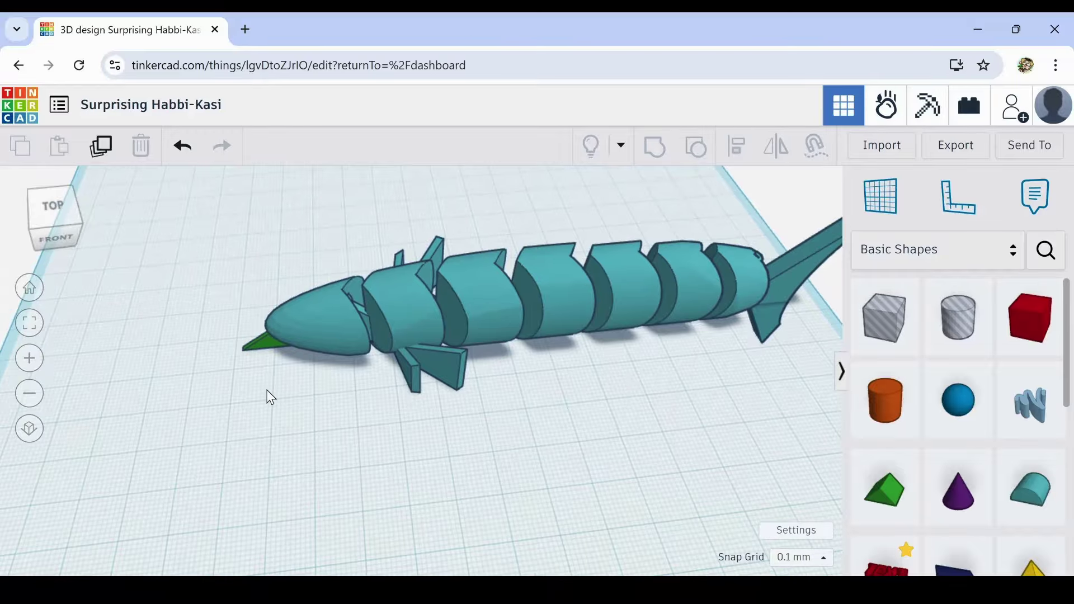
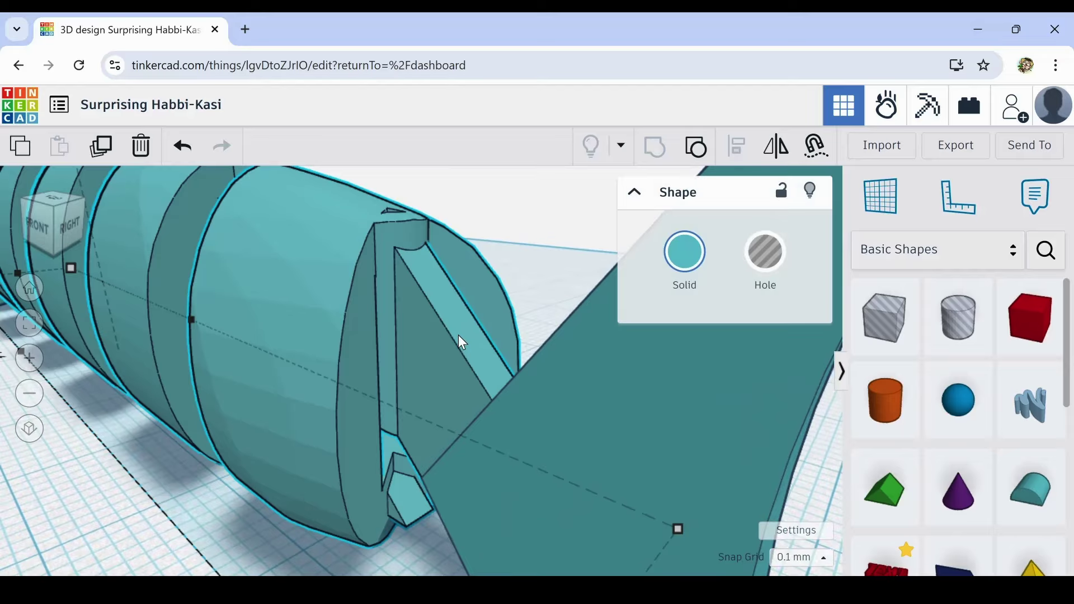
{"action": "scroll", "coordinate": [458, 334], "scroll_direction": "down", "scroll_amount": 5}
{"action": "right_click_drag", "start_coordinate": [304, 434], "coordinate": [351, 444]}
{"action": "scroll", "coordinate": [304, 434], "scroll_direction": "up", "scroll_amount": 3}
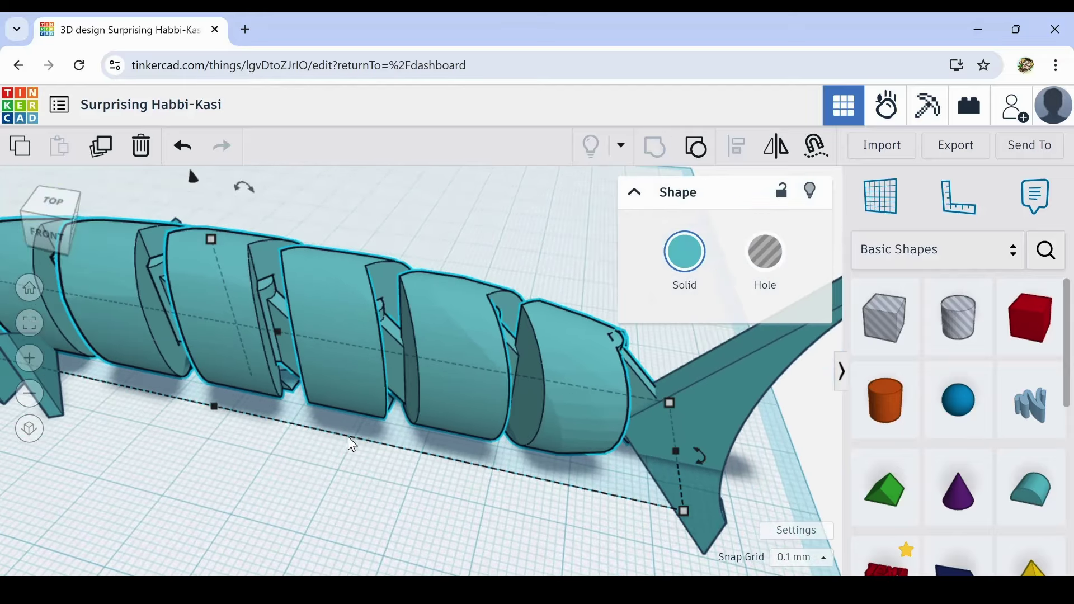
{"action": "right_click_drag", "start_coordinate": [256, 314], "coordinate": [212, 299]}
{"action": "scroll", "coordinate": [447, 392], "scroll_direction": "up", "scroll_amount": 5}
{"action": "right_click_drag", "start_coordinate": [448, 391], "coordinate": [406, 378]}
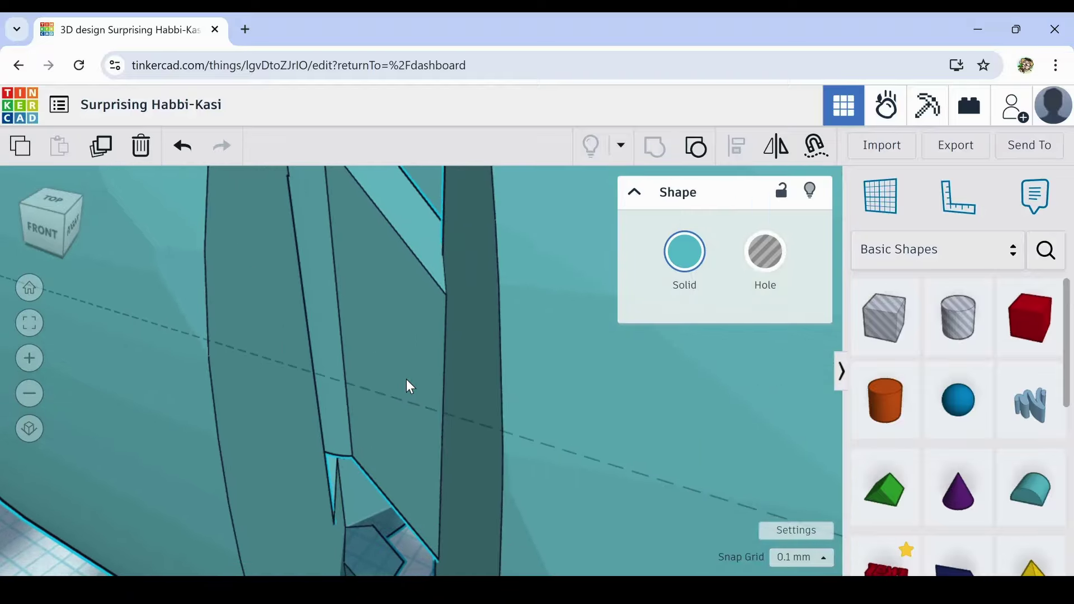
{"action": "scroll", "coordinate": [448, 377], "scroll_direction": "down", "scroll_amount": 5}
{"action": "right_click_drag", "start_coordinate": [444, 334], "coordinate": [518, 381]}
Step: Ungroup the trimmed body, leave the tail out of the selection, and regroup the segments with the hollow ellipsoid hole
{"action": "left_click", "coordinate": [696, 147]}
{"action": "scroll", "coordinate": [511, 384], "scroll_direction": "up", "scroll_amount": 5}
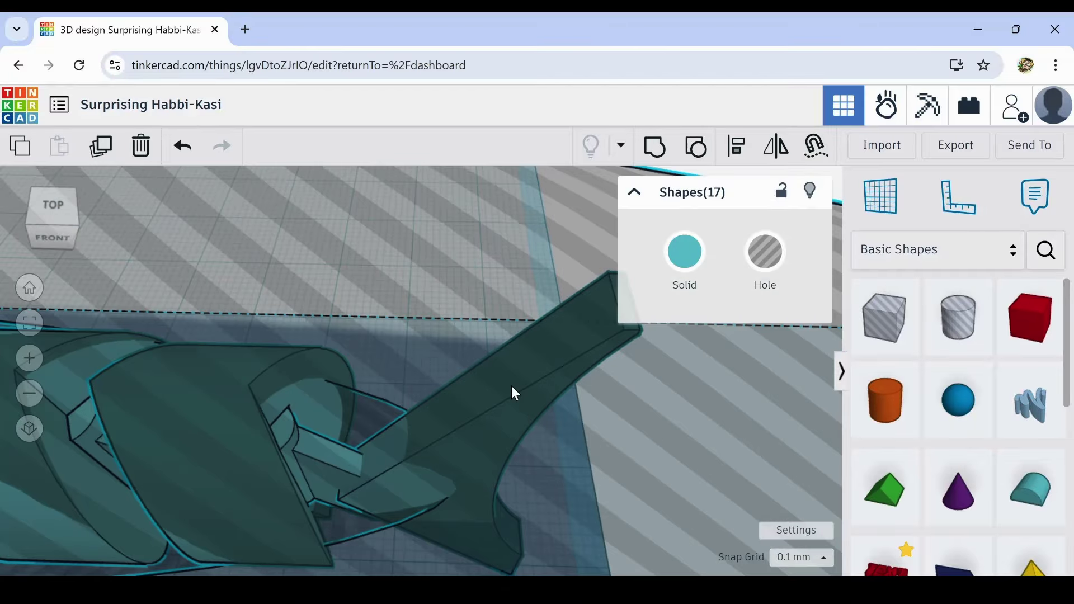
{"action": "scroll", "coordinate": [502, 404], "scroll_direction": "up", "scroll_amount": 3}
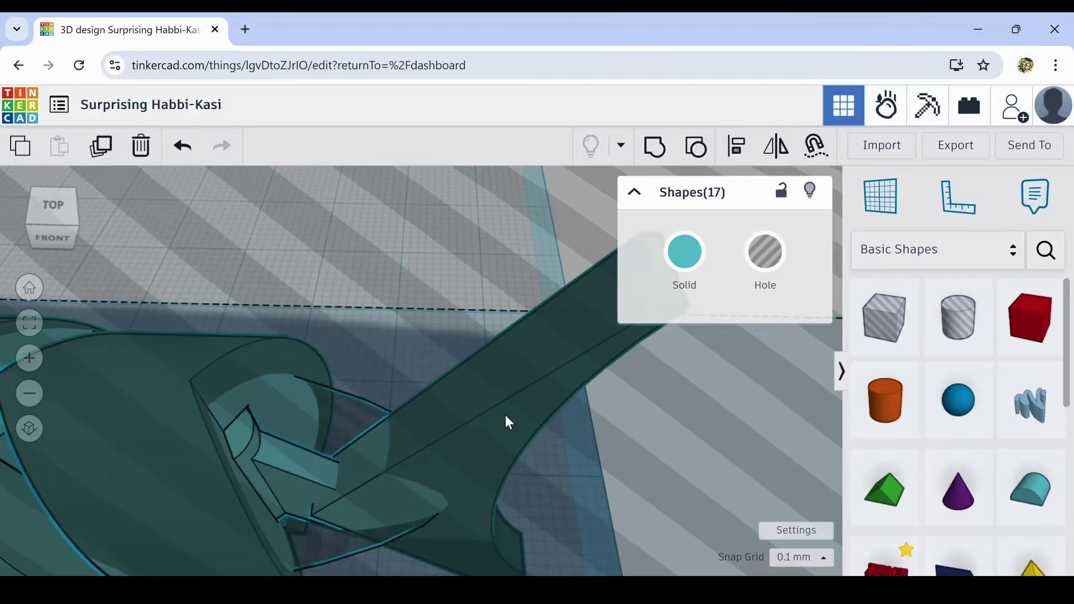
{"action": "scroll", "coordinate": [515, 411], "scroll_direction": "up", "scroll_amount": 4}
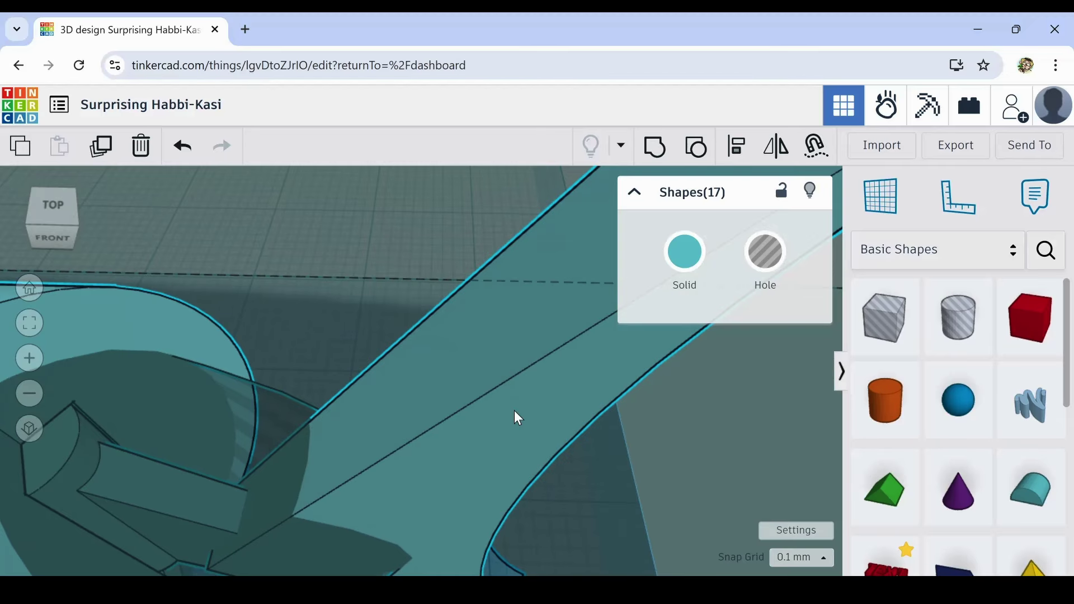
{"action": "key", "text": "Delete"}
{"action": "scroll", "coordinate": [515, 417], "scroll_direction": "down", "scroll_amount": 3}
{"action": "scroll", "coordinate": [516, 417], "scroll_direction": "down", "scroll_amount": 5}
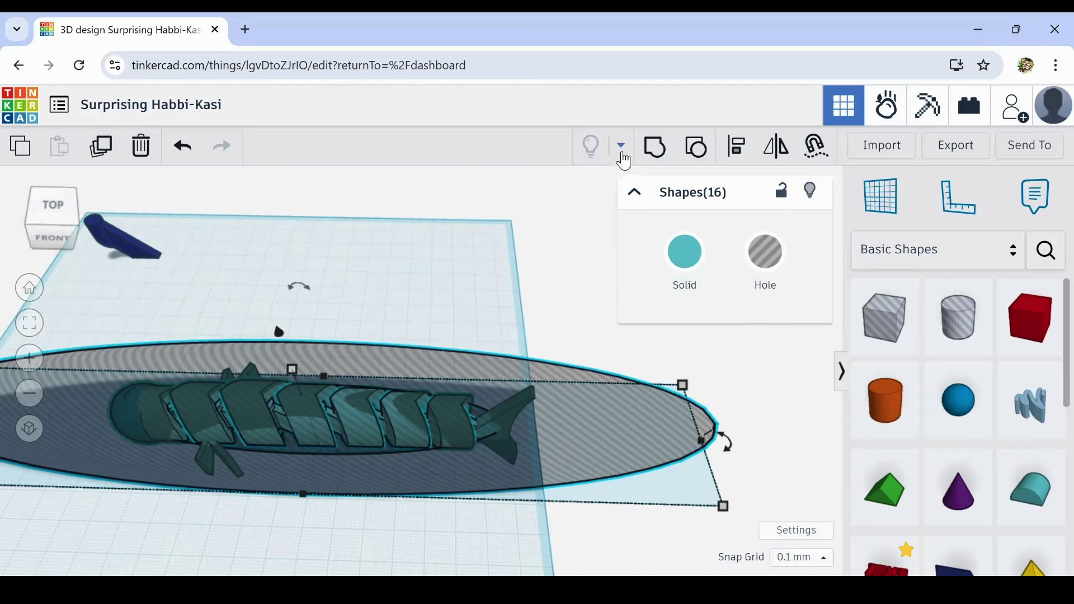
{"action": "left_click", "coordinate": [653, 150]}
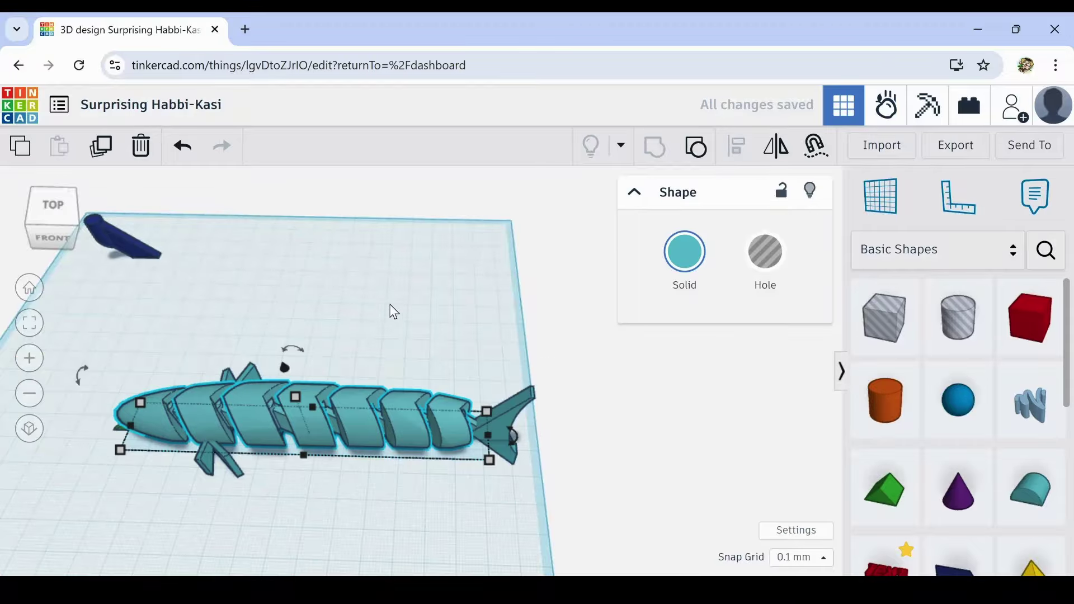
Step: Inspect the gaps and connectors between the segments of the regrouped body
{"action": "mouse_move", "coordinate": [391, 312]}
{"action": "right_mouse_down"}
{"action": "mouse_move", "coordinate": [388, 228]}
{"action": "mouse_move", "coordinate": [412, 320]}
{"action": "right_mouse_up"}
{"action": "scroll", "coordinate": [308, 325], "scroll_direction": "up", "scroll_amount": 10}
{"action": "scroll", "coordinate": [387, 354], "scroll_direction": "up", "scroll_amount": 4}
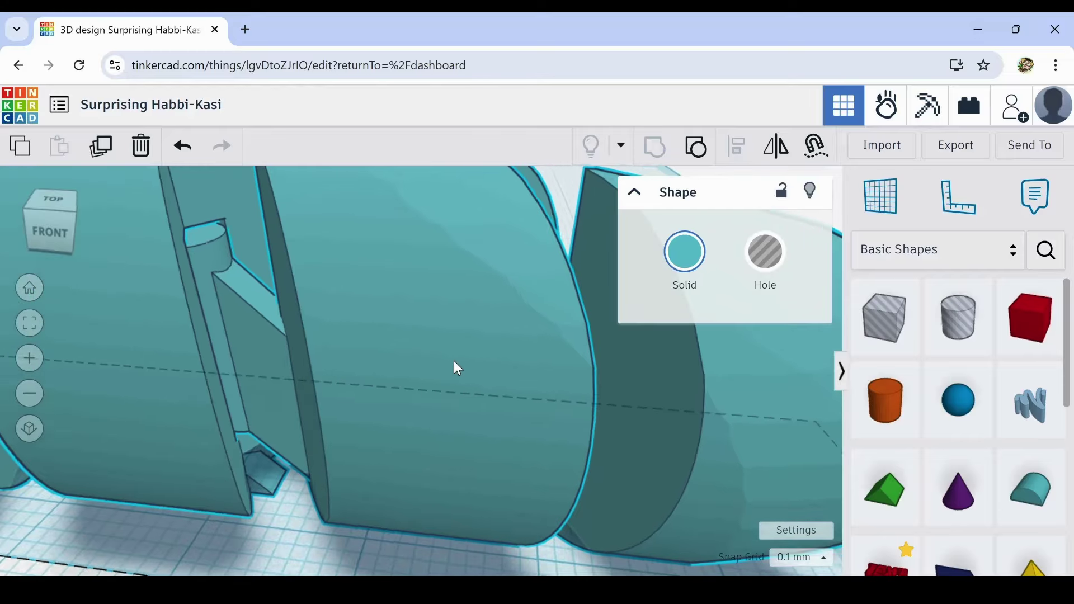
{"action": "scroll", "coordinate": [454, 360], "scroll_direction": "down", "scroll_amount": 8}
{"action": "scroll", "coordinate": [471, 398], "scroll_direction": "up", "scroll_amount": 2}
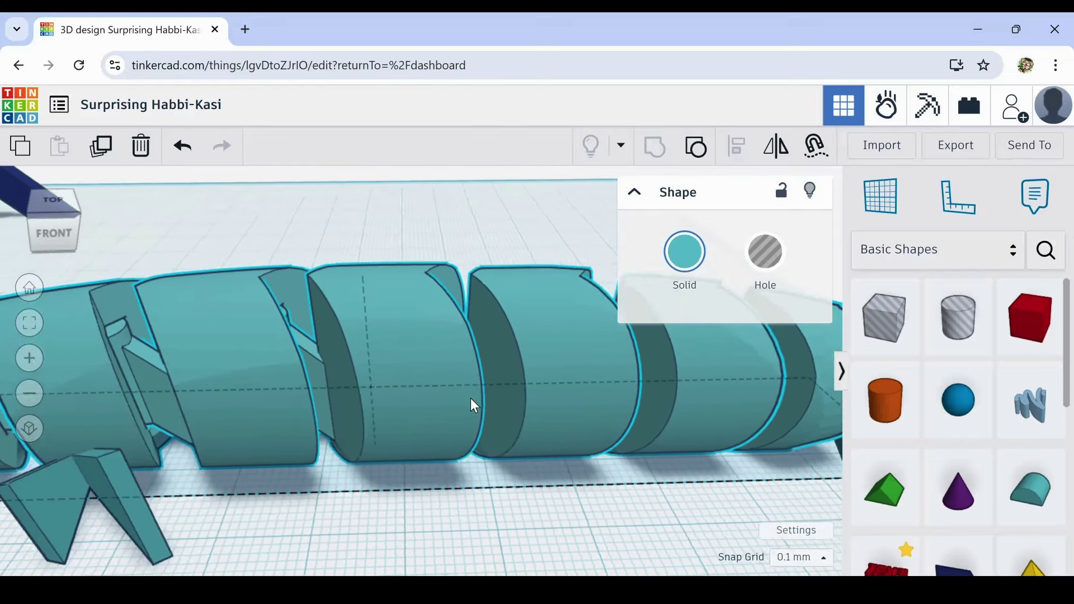
{"action": "right_click_drag", "start_coordinate": [471, 398], "coordinate": [555, 430]}
{"action": "scroll", "coordinate": [560, 437], "scroll_direction": "down", "scroll_amount": 5}
Step: Add a box hole spanning the whole fish's footprint and place it beneath the workplane
{"action": "left_click_drag", "start_coordinate": [884, 317], "coordinate": [657, 515]}
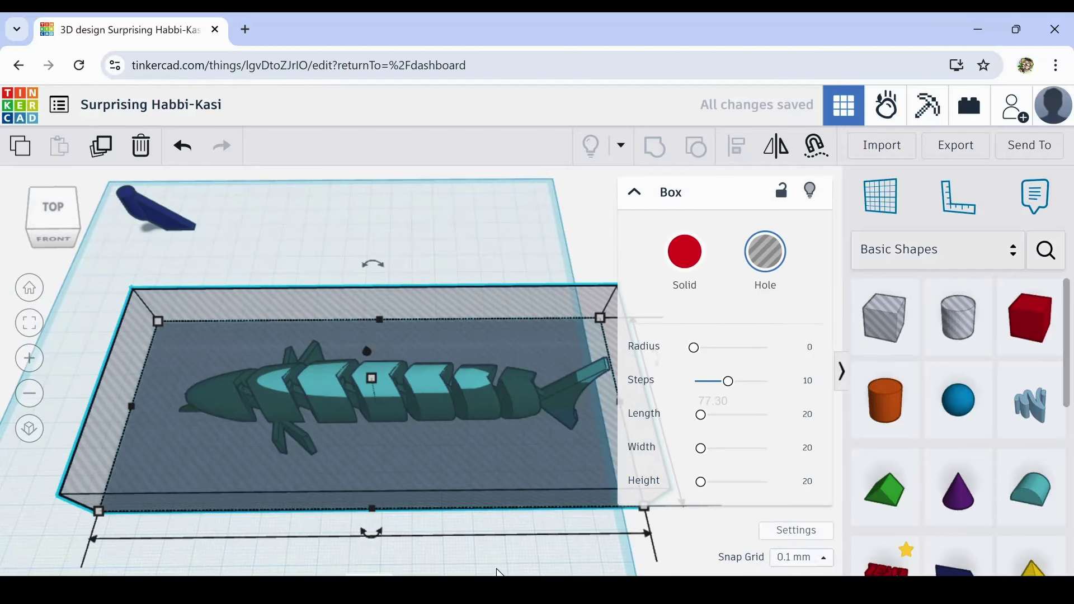
{"action": "right_click_drag", "start_coordinate": [499, 572], "coordinate": [513, 520]}
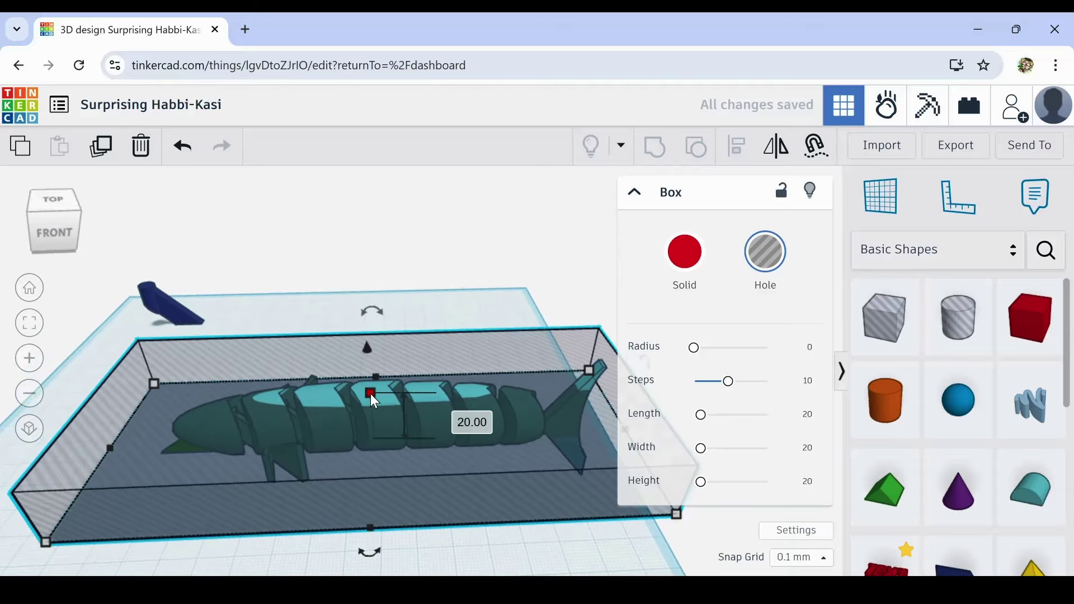
{"action": "left_click_drag", "start_coordinate": [370, 394], "coordinate": [405, 505]}
{"action": "right_click_drag", "start_coordinate": [439, 553], "coordinate": [442, 575]}
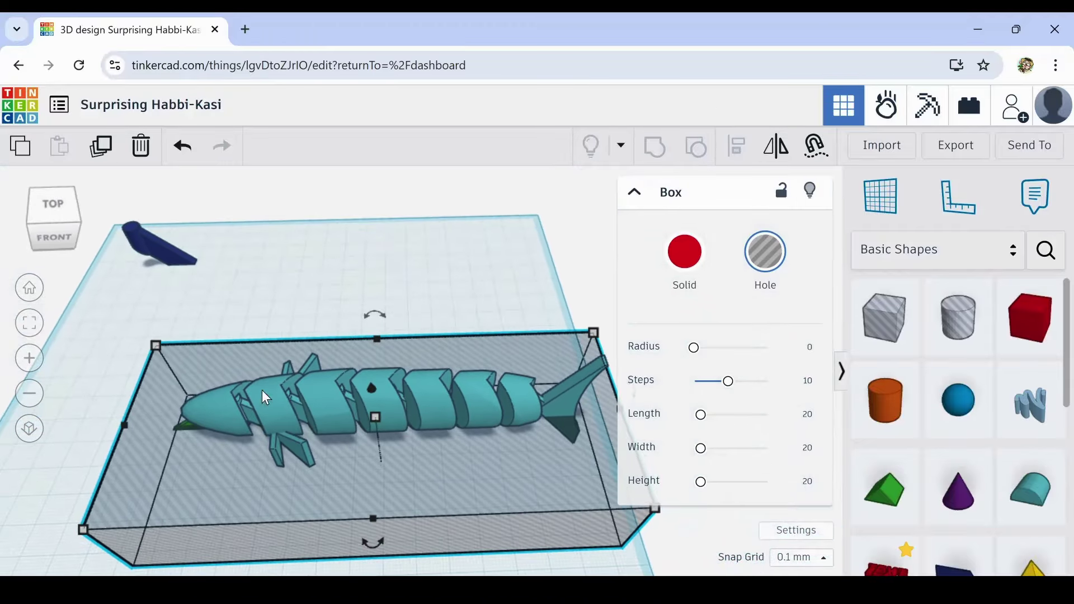
Step: Try to flatten the fish's underside by grouping all its parts with the box hole, and undo the grouping
{"action": "left_click_drag", "start_coordinate": [125, 318], "coordinate": [604, 479]}
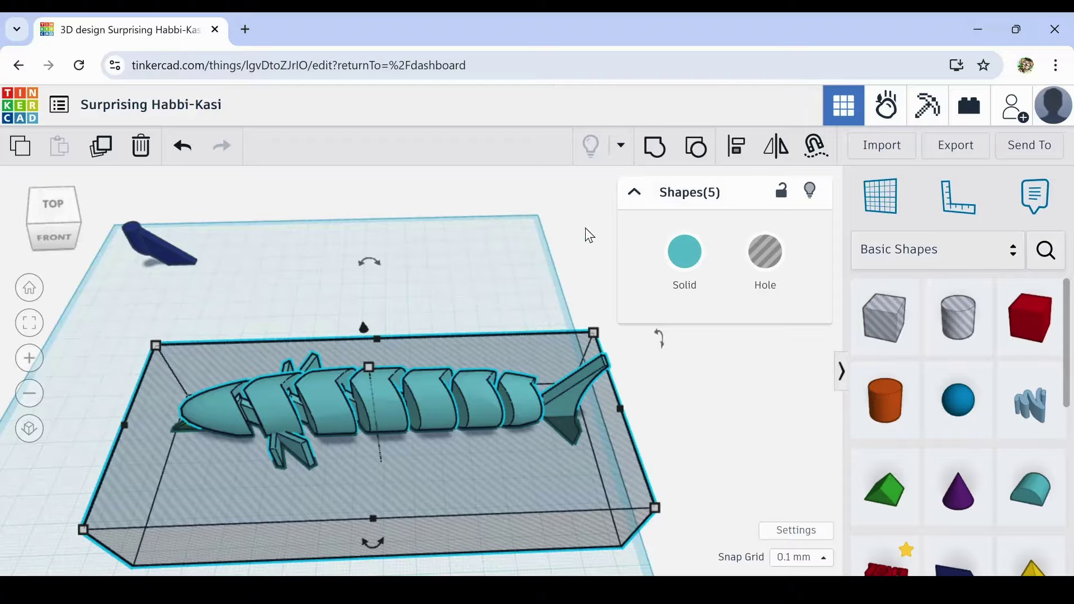
{"action": "left_click", "coordinate": [655, 146]}
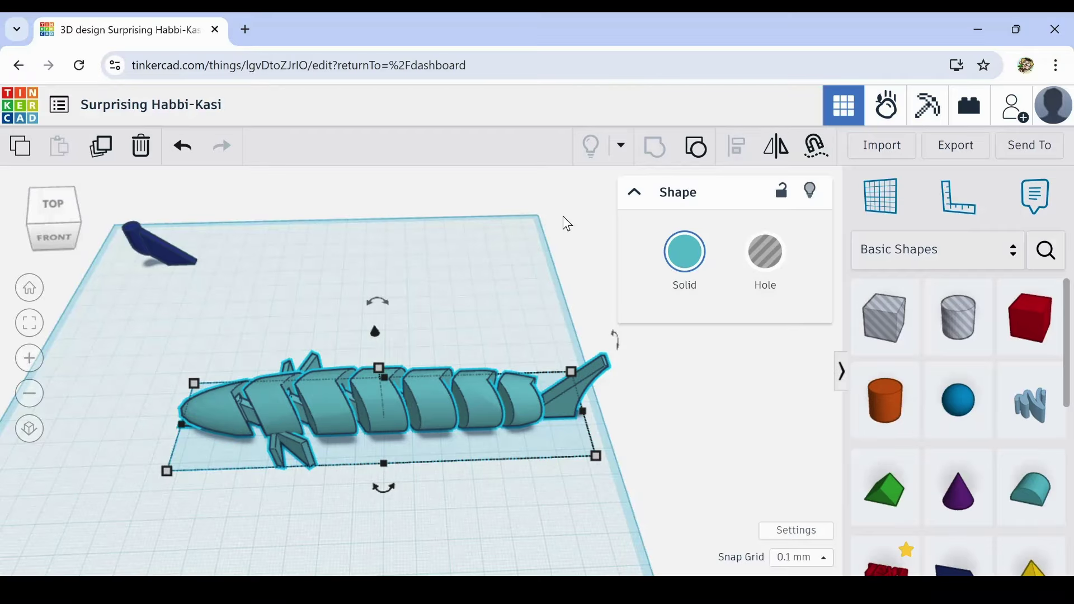
{"action": "right_click_drag", "start_coordinate": [563, 215], "coordinate": [491, 242]}
{"action": "right_click_drag", "start_coordinate": [455, 403], "coordinate": [491, 401]}
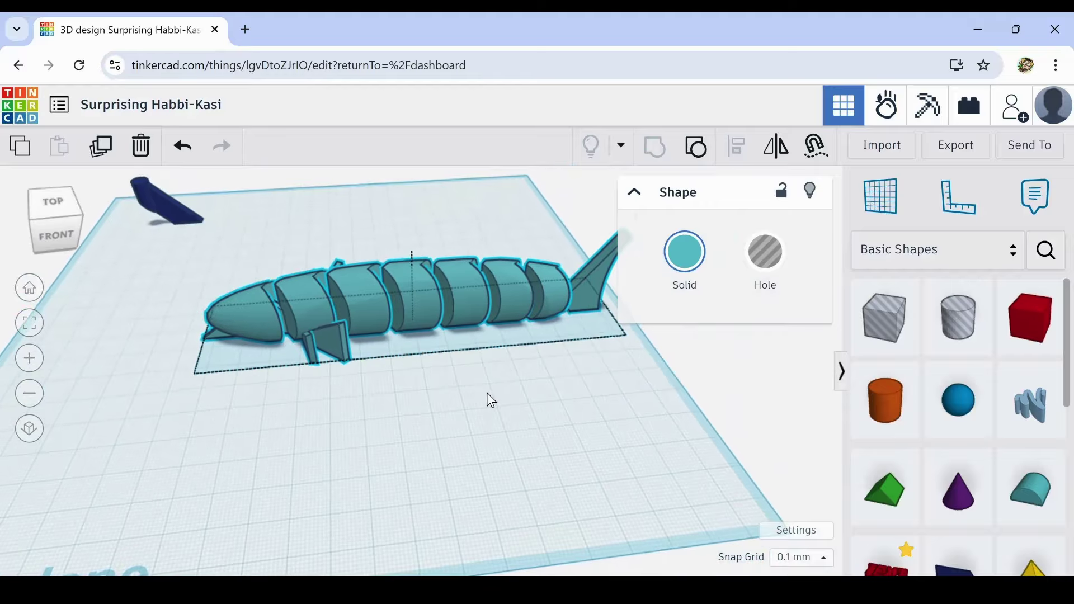
{"action": "middle_click_drag", "start_coordinate": [530, 391], "coordinate": [496, 479]}
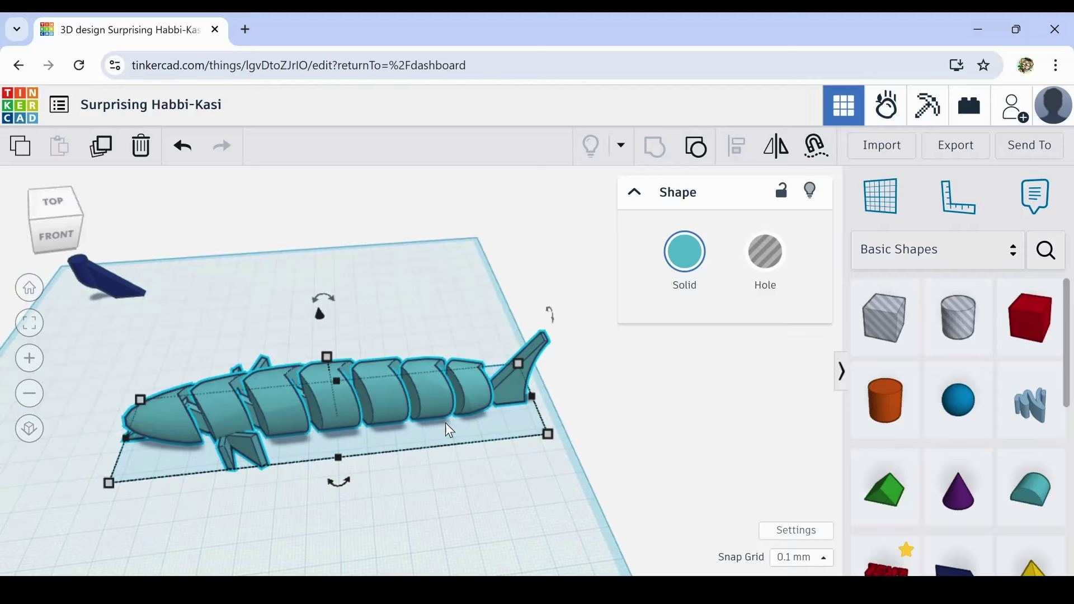
{"action": "right_click_drag", "start_coordinate": [501, 464], "coordinate": [525, 468]}
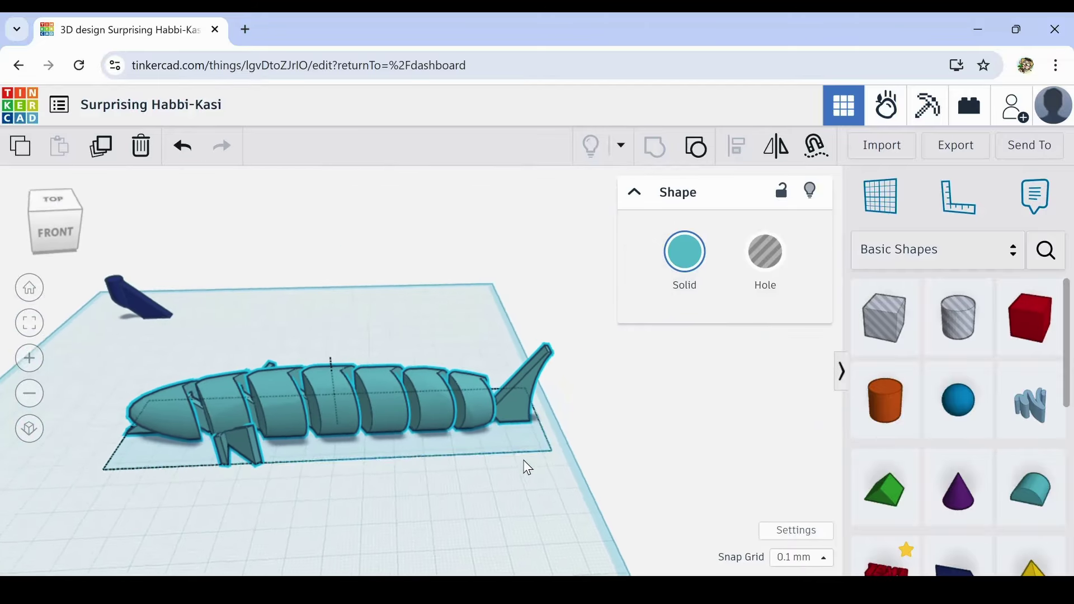
{"action": "left_click", "coordinate": [183, 147]}
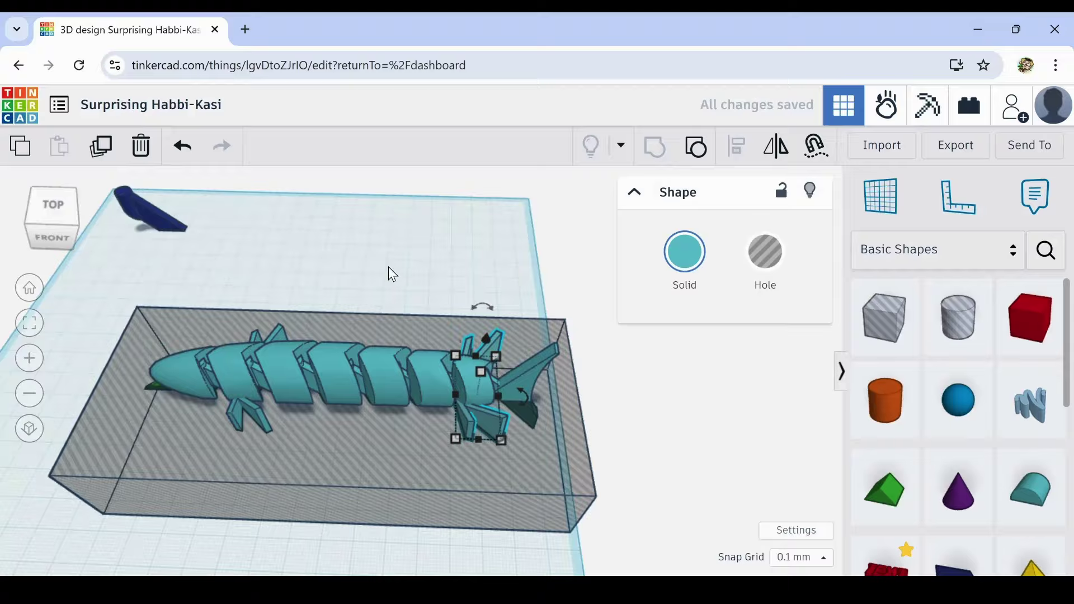
Step: Try grouping the fish, including its smaller rear fins, with the box hole to trim the base, and undo it
{"action": "right_click_drag", "start_coordinate": [388, 271], "coordinate": [494, 288]}
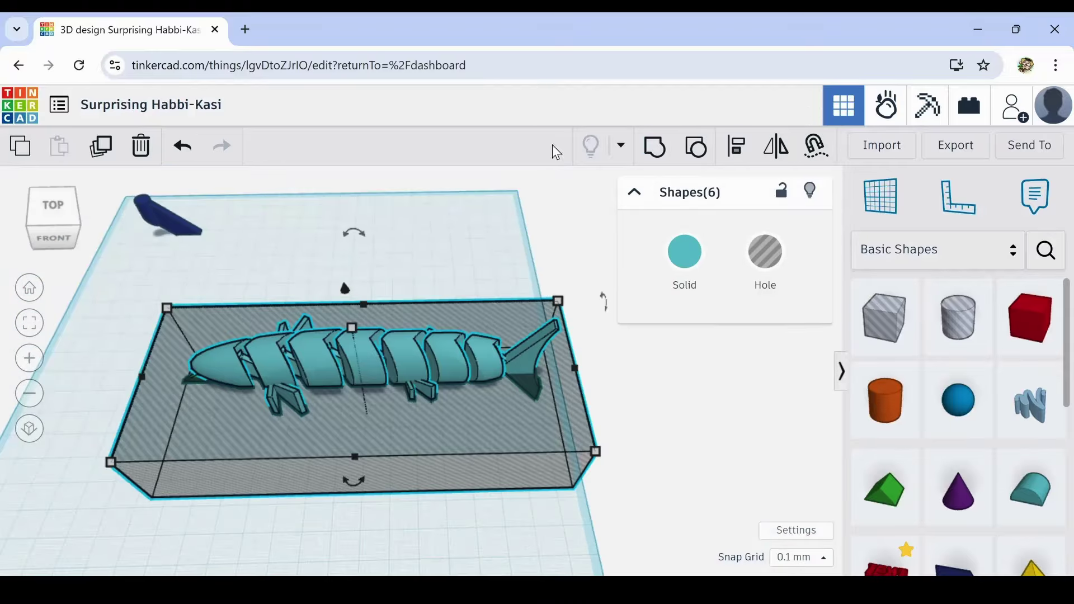
{"action": "left_click", "coordinate": [647, 155]}
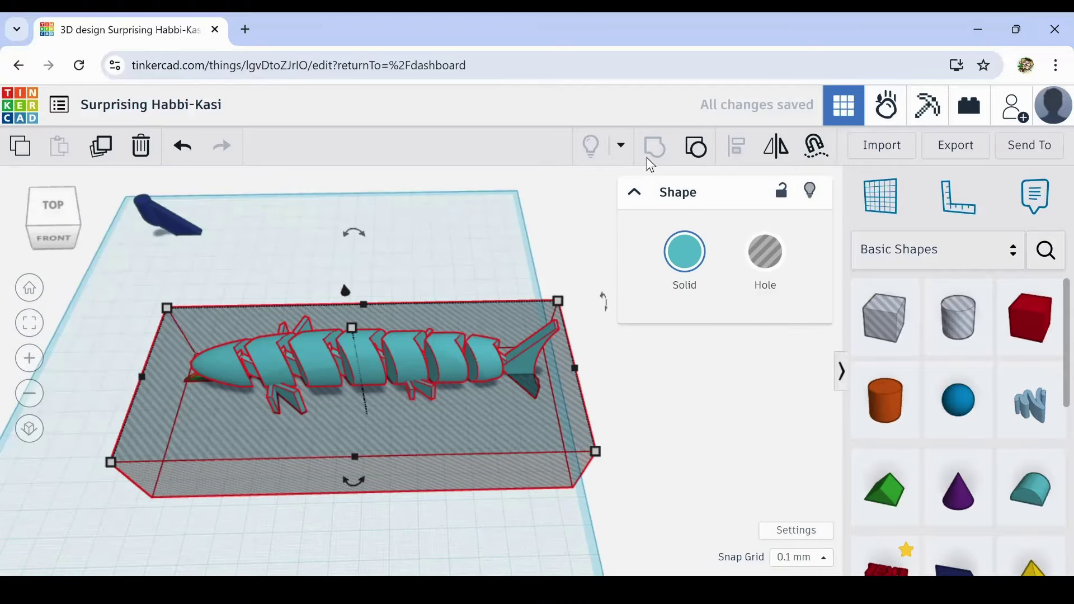
{"action": "right_click_drag", "start_coordinate": [364, 486], "coordinate": [304, 463]}
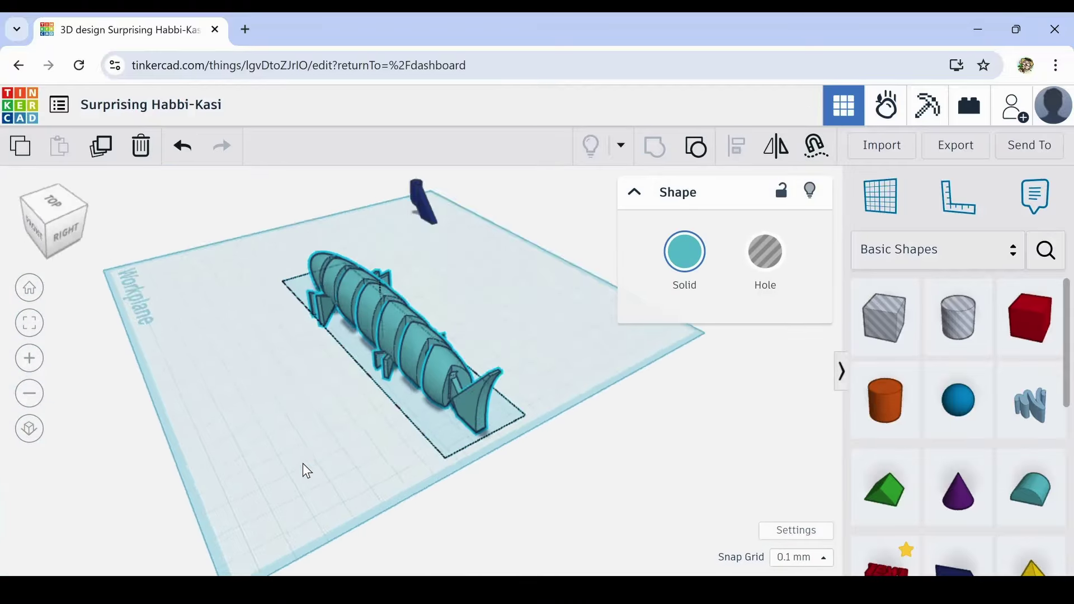
{"action": "left_click", "coordinate": [654, 147]}
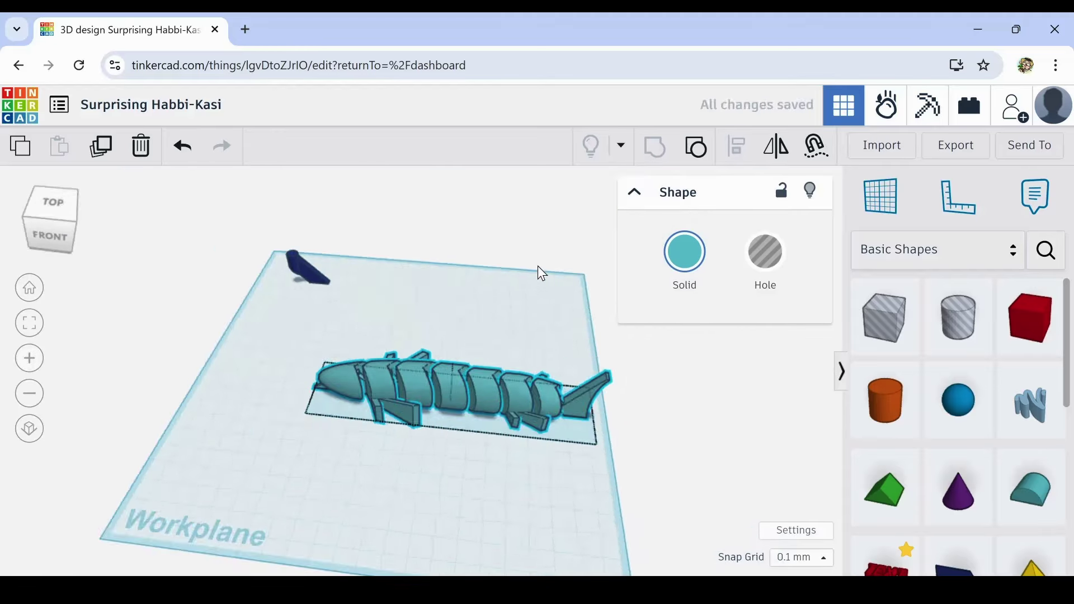
{"action": "right_click_drag", "start_coordinate": [538, 266], "coordinate": [448, 486]}
{"action": "left_click", "coordinate": [182, 146]}
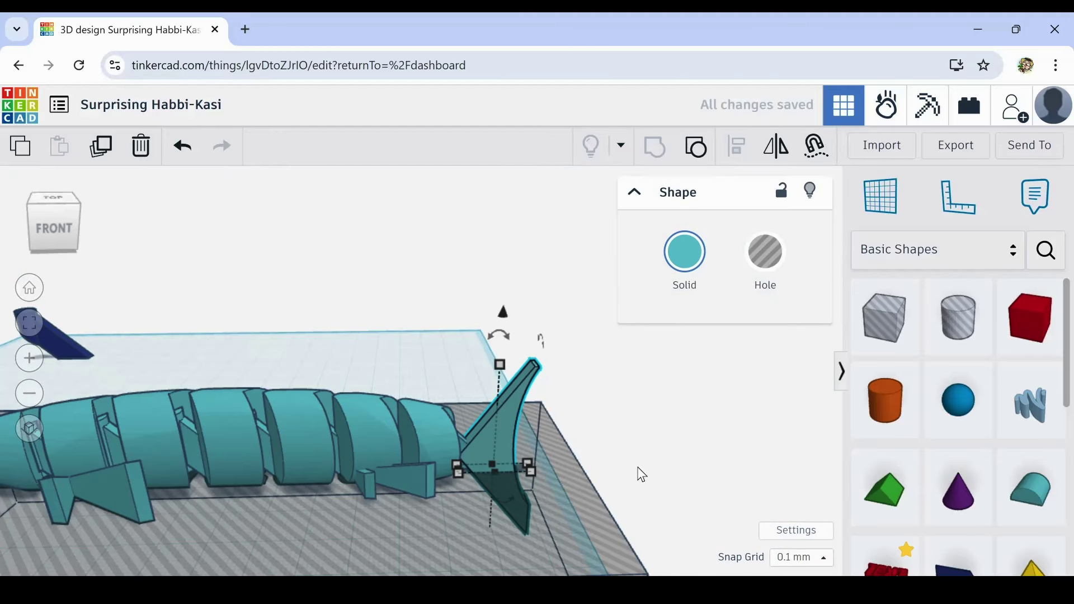
Step: Move the tail fin clear of the body, ungroup it, and regroup its solid with its hole shape
{"action": "left_click_drag", "start_coordinate": [520, 427], "coordinate": [727, 425]}
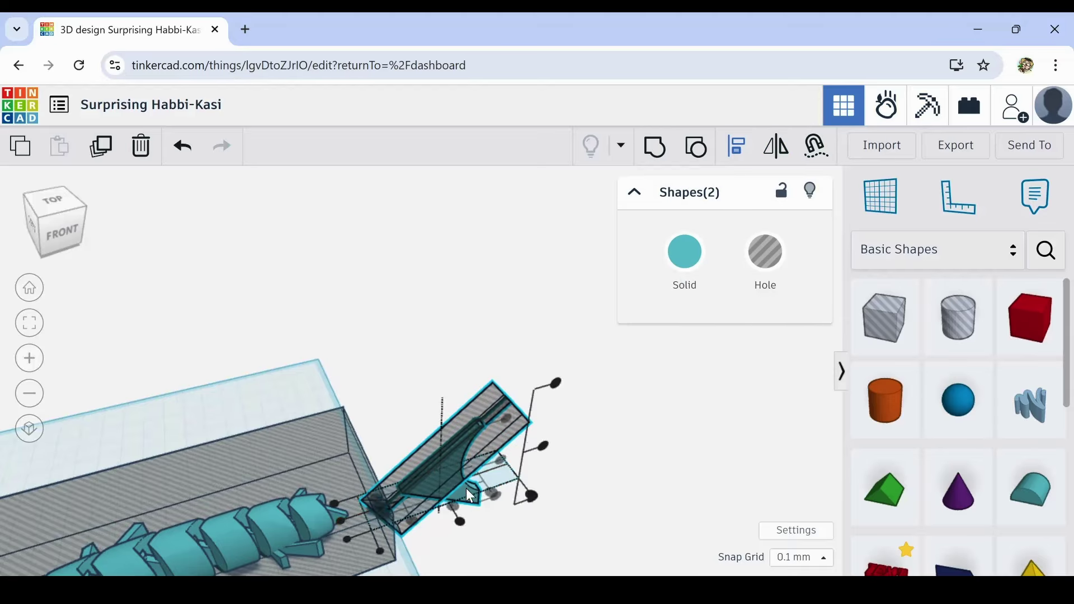
{"action": "scroll", "coordinate": [465, 487], "scroll_direction": "up", "scroll_amount": 5}
{"action": "right_click_drag", "start_coordinate": [465, 487], "coordinate": [395, 449]}
{"action": "scroll", "coordinate": [395, 449], "scroll_direction": "down", "scroll_amount": 3}
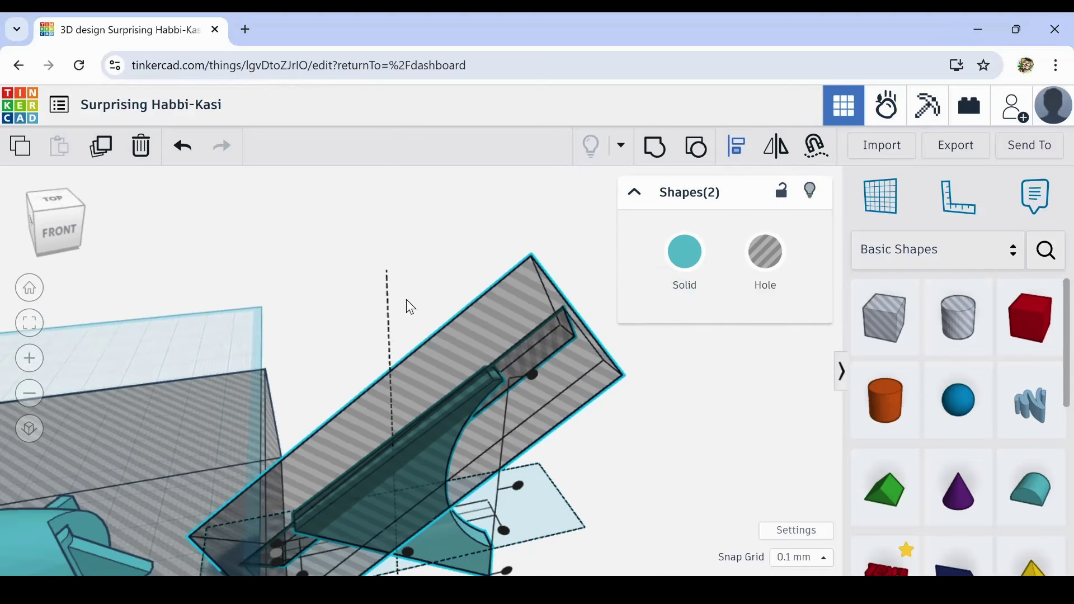
{"action": "left_click_drag", "start_coordinate": [423, 280], "coordinate": [529, 492]}
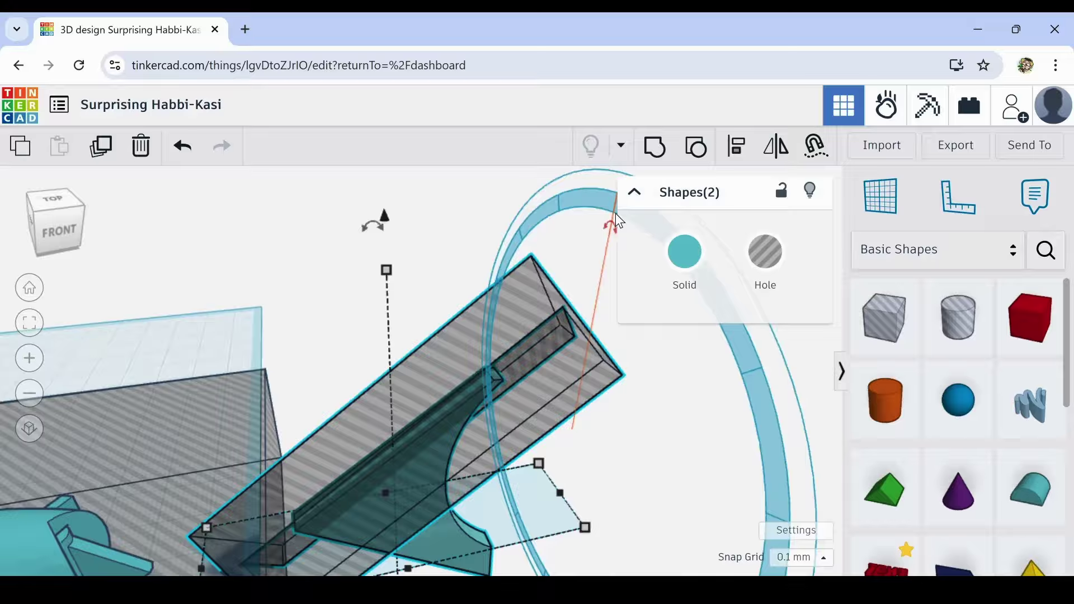
{"action": "left_click", "coordinate": [656, 147]}
{"action": "scroll", "coordinate": [629, 450], "scroll_direction": "down", "scroll_amount": 2}
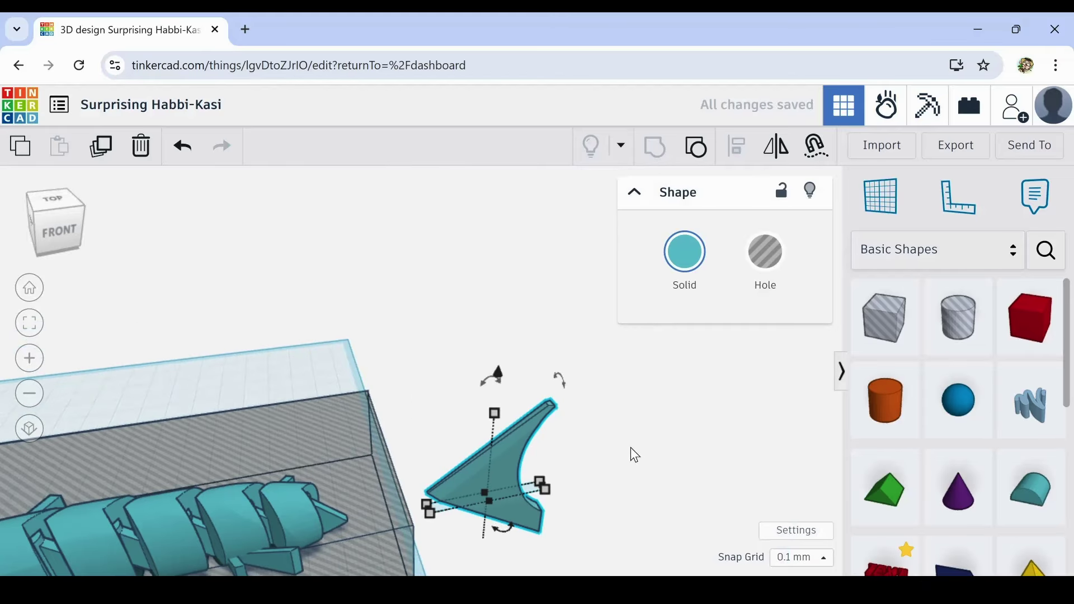
{"action": "left_click", "coordinate": [660, 522]}
{"action": "middle_click_drag", "start_coordinate": [660, 521], "coordinate": [630, 415]}
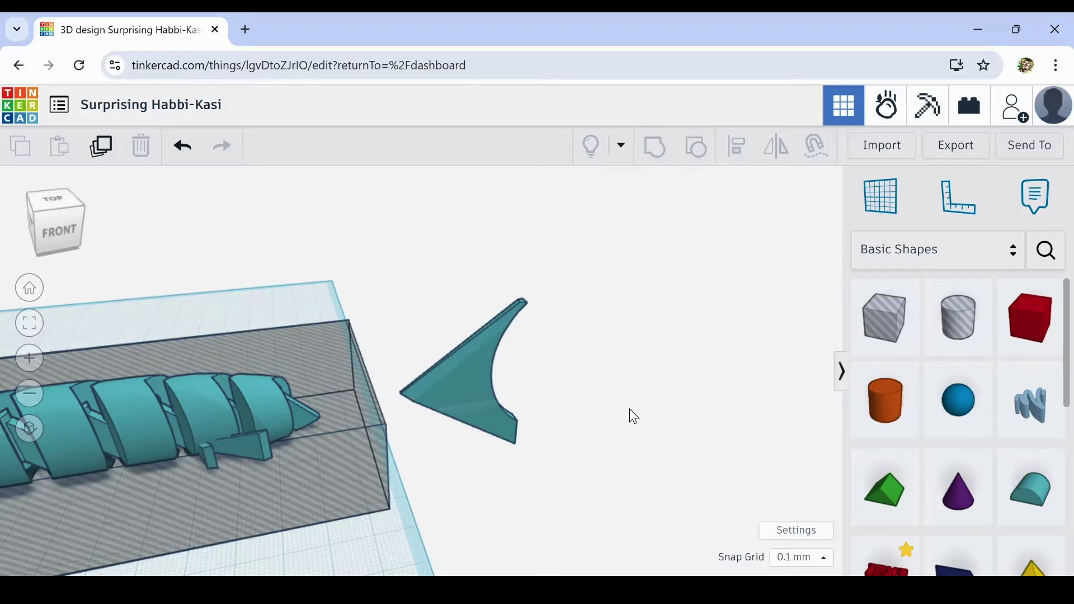
Step: Nudge the tail fin back toward the fish until its narrow end meets the rear body segment
{"action": "left_click", "coordinate": [498, 406]}
{"action": "right_click_drag", "start_coordinate": [580, 374], "coordinate": [574, 405]}
{"action": "key", "text": "Left"}
{"action": "key", "text": "Left"}
{"action": "key", "text": "Left"}
{"action": "key", "text": "Left"}
{"action": "key", "text": "Left"}
{"action": "key", "text": "Left"}
{"action": "key", "text": "Left"}
{"action": "key", "text": "Left"}
{"action": "key", "text": "Left"}
{"action": "key", "text": "Left"}
{"action": "key", "text": "Left"}
{"action": "key", "text": "Left"}
{"action": "key", "text": "Left"}
{"action": "key", "text": "Left"}
{"action": "key", "text": "Left"}
{"action": "key", "text": "Left"}
{"action": "key", "text": "Left"}
{"action": "key", "text": "Left"}
{"action": "key", "text": "Left"}
{"action": "key", "text": "Left"}
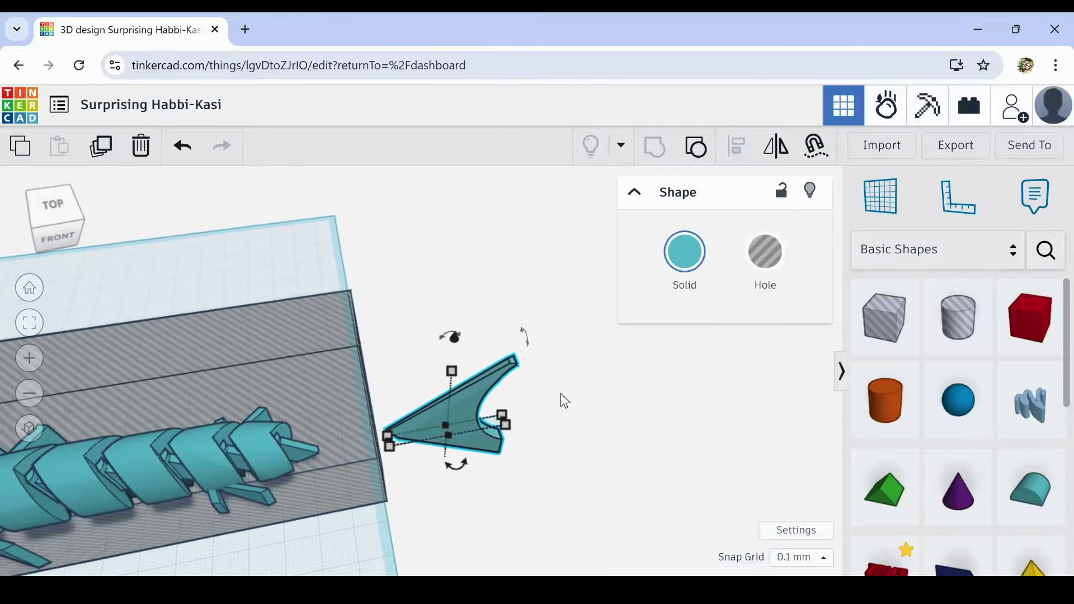
{"action": "key", "text": "Left"}
{"action": "key", "text": "Left"}
{"action": "key", "text": "Left"}
{"action": "key", "text": "Left"}
{"action": "key", "text": "Left"}
{"action": "key", "text": "Left"}
{"action": "key", "text": "Left"}
{"action": "key", "text": "Left"}
{"action": "key", "text": "Left"}
{"action": "key", "text": "Left"}
{"action": "key", "text": "Left"}
{"action": "key", "text": "Left"}
{"action": "key", "text": "Left"}
{"action": "key", "text": "Left"}
{"action": "key", "text": "Left"}
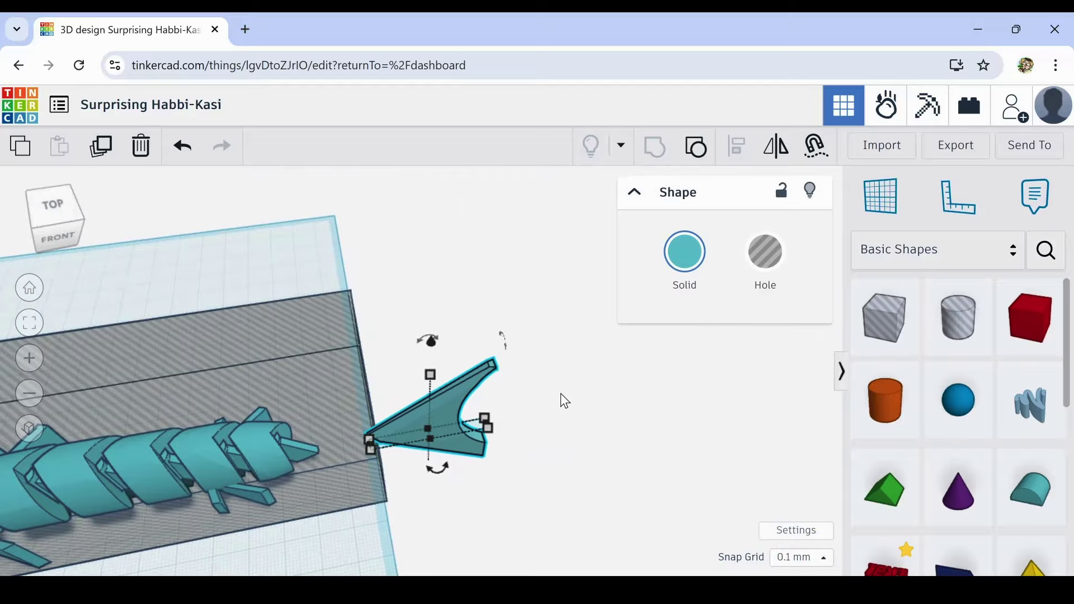
{"action": "key", "text": "Left"}
{"action": "key", "text": "Left"}
{"action": "key", "text": "Left"}
{"action": "key", "text": "Left"}
{"action": "key", "text": "Left"}
{"action": "key", "text": "Left"}
{"action": "key", "text": "Left"}
{"action": "key", "text": "Left"}
{"action": "key", "text": "Left"}
{"action": "key", "text": "Left"}
{"action": "key", "text": "Left"}
{"action": "key", "text": "Left"}
{"action": "key", "text": "Left"}
{"action": "key", "text": "Left"}
{"action": "key", "text": "Left"}
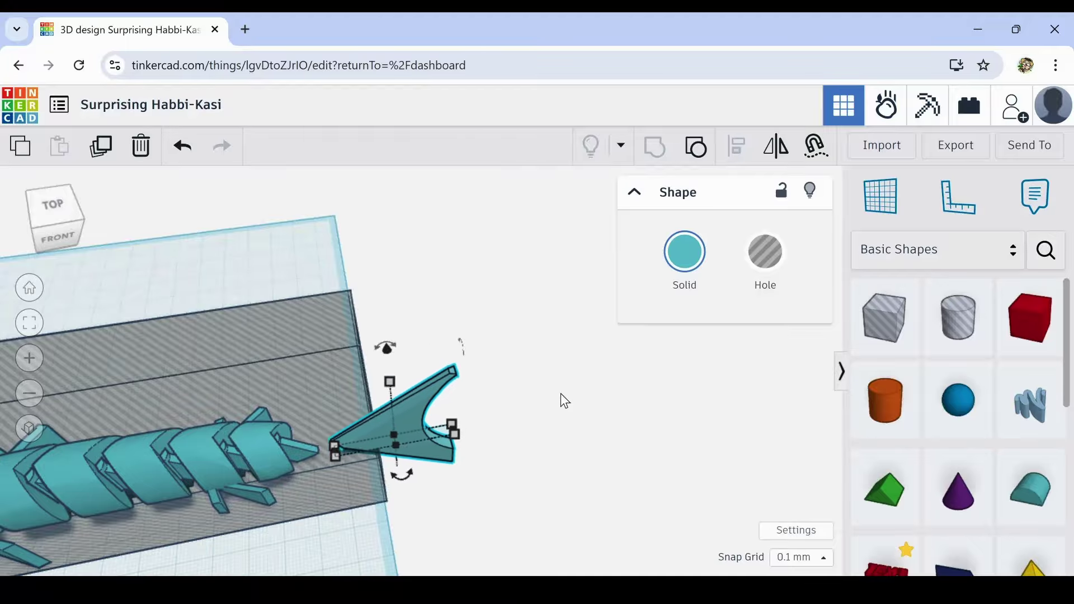
{"action": "right_click_drag", "start_coordinate": [561, 394], "coordinate": [585, 412]}
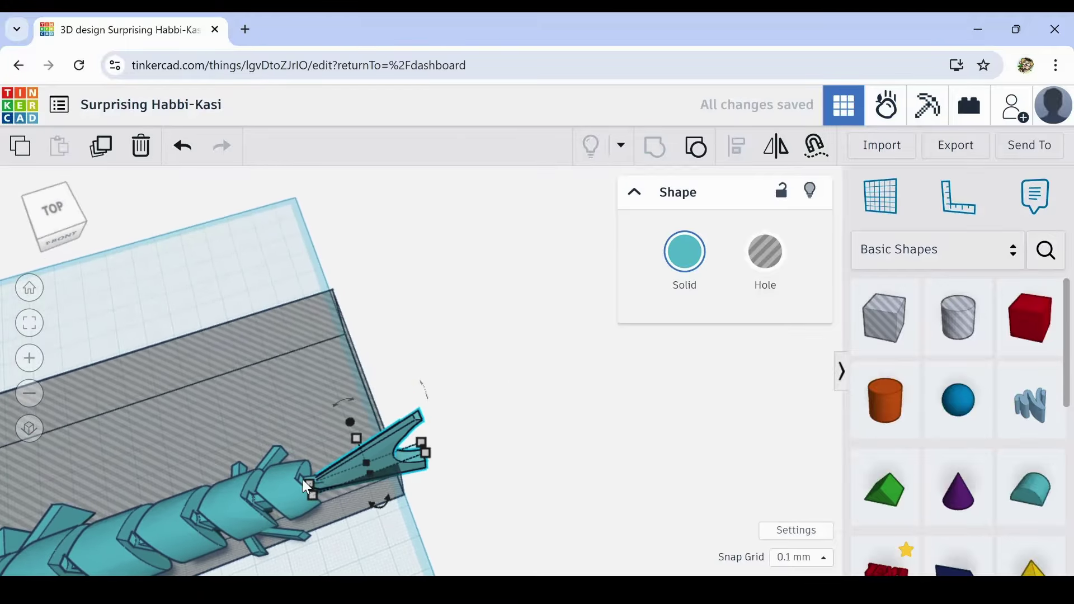
{"action": "scroll", "coordinate": [329, 484], "scroll_direction": "up", "scroll_amount": 6}
{"action": "right_click_drag", "start_coordinate": [329, 490], "coordinate": [302, 427]}
{"action": "mouse_move", "coordinate": [302, 427]}
{"action": "right_mouse_down"}
{"action": "mouse_move", "coordinate": [336, 422]}
{"action": "mouse_move", "coordinate": [293, 498]}
{"action": "mouse_move", "coordinate": [287, 454]}
{"action": "mouse_move", "coordinate": [320, 439]}
{"action": "mouse_move", "coordinate": [322, 427]}
{"action": "right_mouse_up"}
{"action": "scroll", "coordinate": [320, 440], "scroll_direction": "down", "scroll_amount": 10}
Step: Check how the tail fin meets the rear segment and undo the body's last height change
{"action": "left_click", "coordinate": [314, 417]}
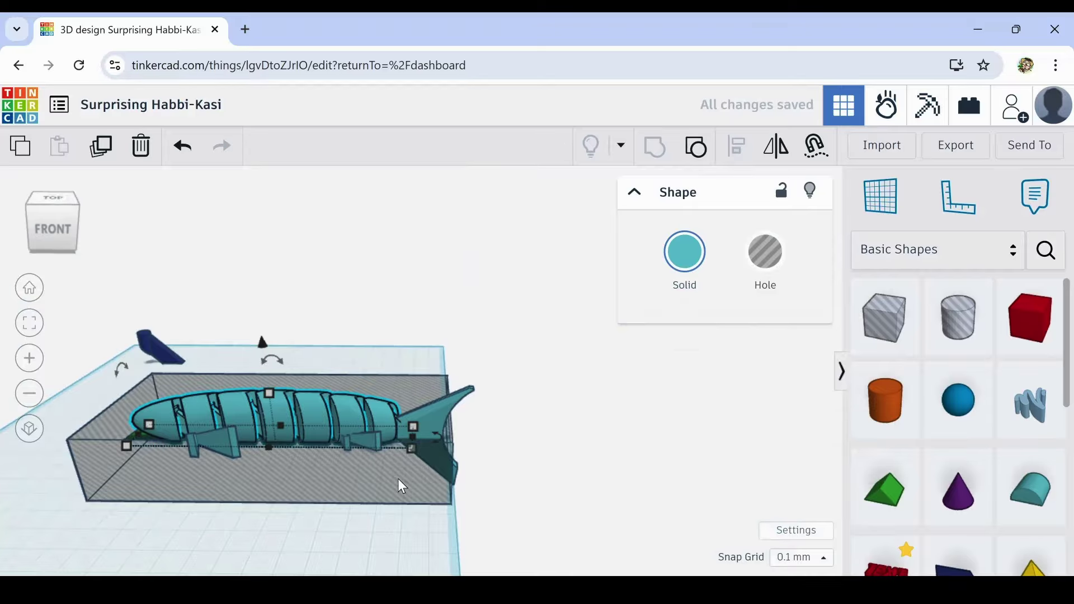
{"action": "scroll", "coordinate": [427, 425], "scroll_direction": "up", "scroll_amount": 4}
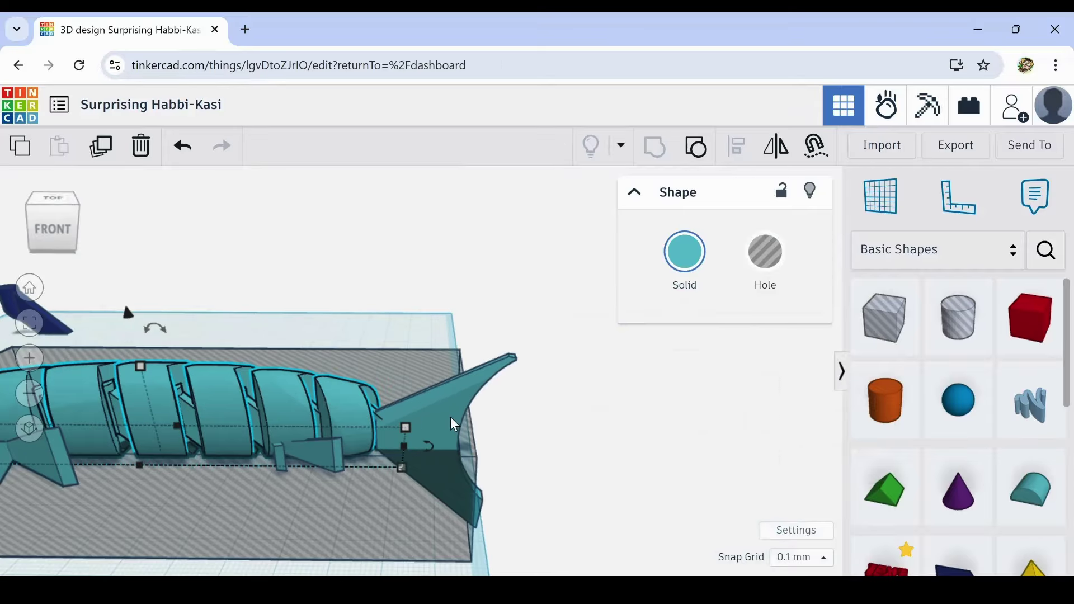
{"action": "scroll", "coordinate": [453, 423], "scroll_direction": "up", "scroll_amount": 5}
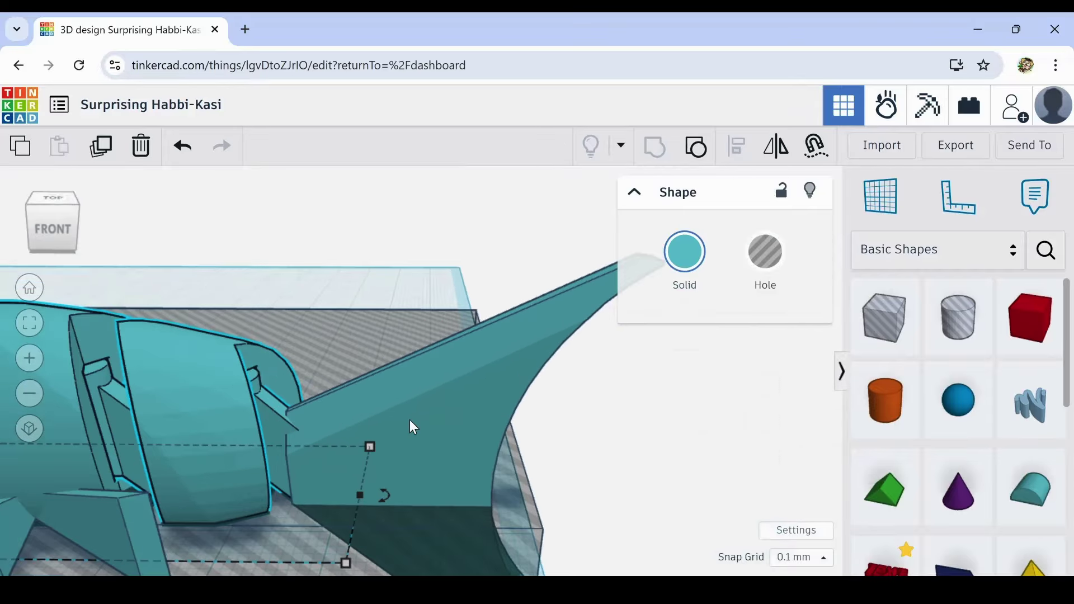
{"action": "right_click_drag", "start_coordinate": [413, 426], "coordinate": [432, 408]}
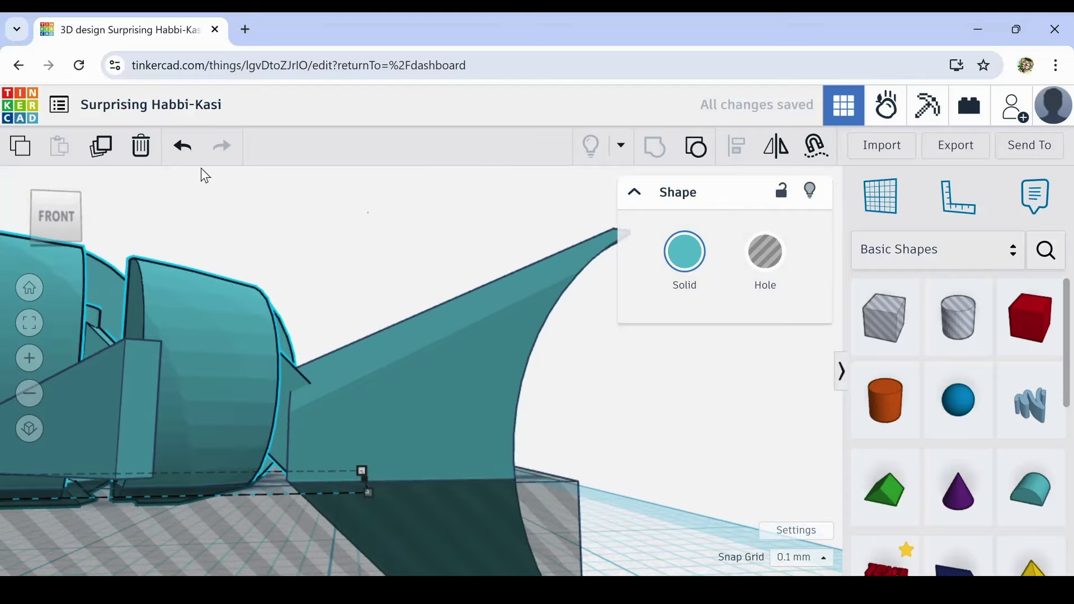
{"action": "left_click", "coordinate": [182, 147]}
Step: Raise the tail fin slightly in small nudges against the rear body segment
{"action": "left_click", "coordinate": [446, 417]}
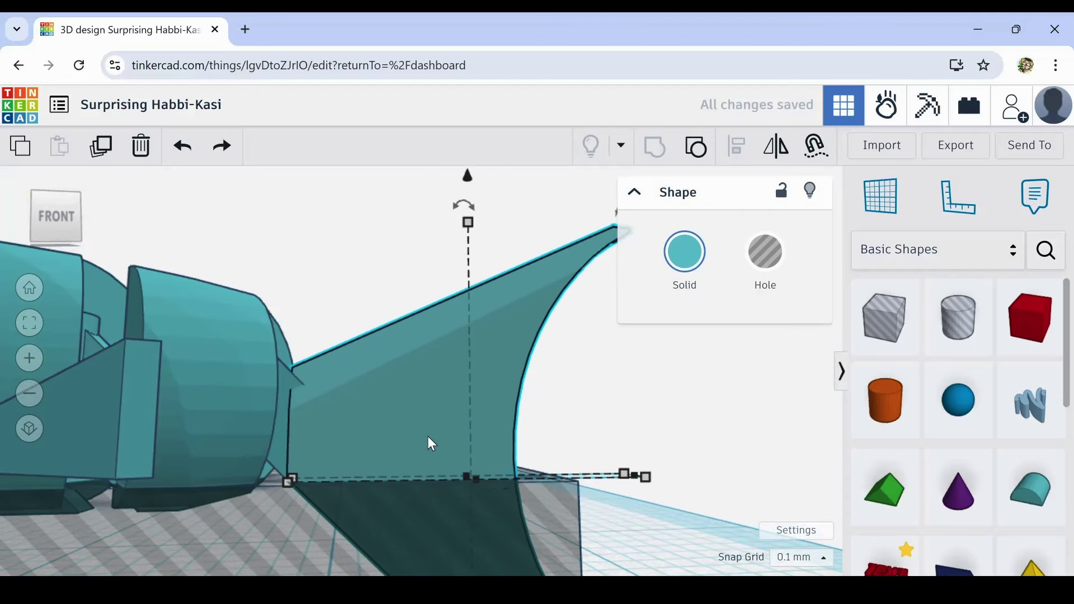
{"action": "key", "text": "ctrl+Up"}
{"action": "key", "text": "ctrl+Up"}
{"action": "key", "text": "ctrl+Up"}
{"action": "key", "text": "ctrl+Up"}
{"action": "key", "text": "ctrl+Up"}
{"action": "key", "text": "ctrl+Up"}
{"action": "key", "text": "ctrl+Up"}
{"action": "key", "text": "ctrl+Up"}
{"action": "key", "text": "ctrl+Up"}
{"action": "key", "text": "ctrl+Up"}
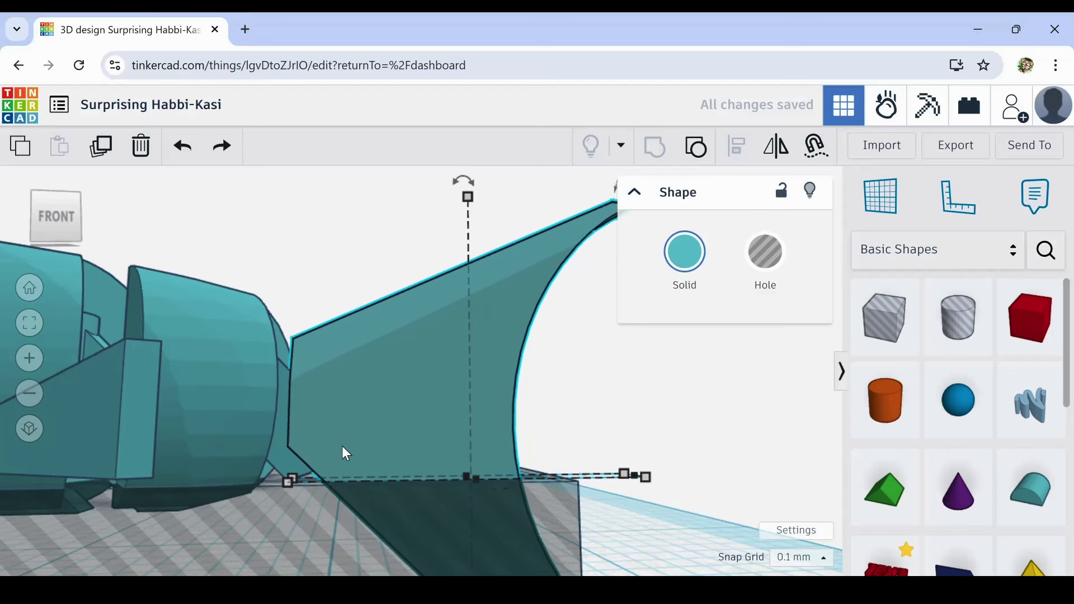
Step: Group the whole fish, including tail and fins, with the box hole to cut its underside flat
{"action": "scroll", "coordinate": [513, 249], "scroll_direction": "down", "scroll_amount": 3}
{"action": "right_click_drag", "start_coordinate": [514, 250], "coordinate": [521, 460]}
{"action": "scroll", "coordinate": [583, 444], "scroll_direction": "down", "scroll_amount": 5}
{"action": "left_click", "coordinate": [520, 460]}
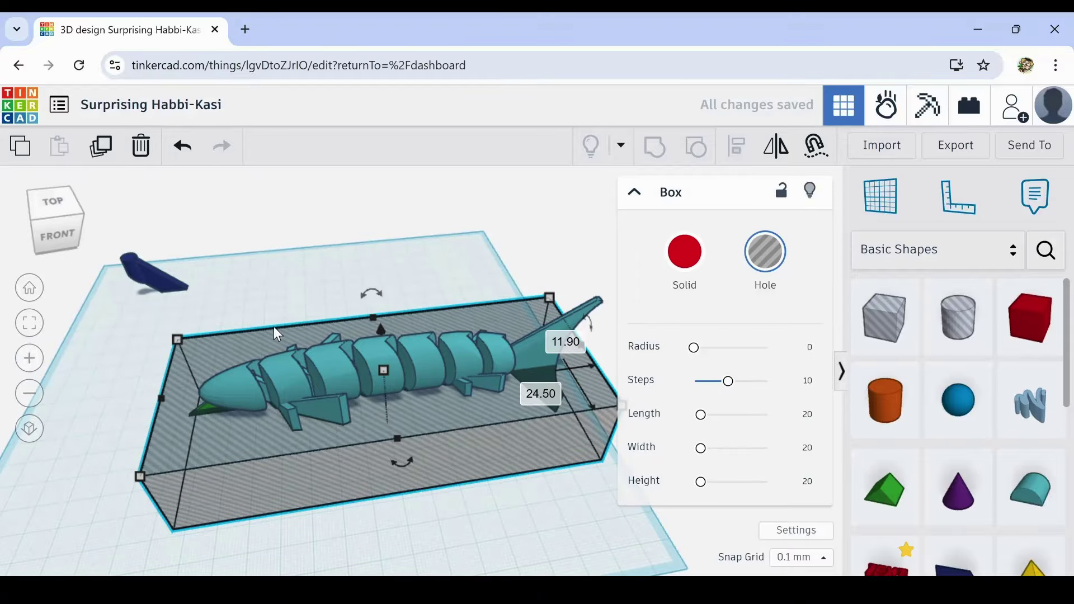
{"action": "right_click_drag", "start_coordinate": [390, 493], "coordinate": [256, 353]}
{"action": "left_click", "coordinate": [274, 381]}
{"action": "left_click_drag", "start_coordinate": [274, 385], "coordinate": [541, 496]}
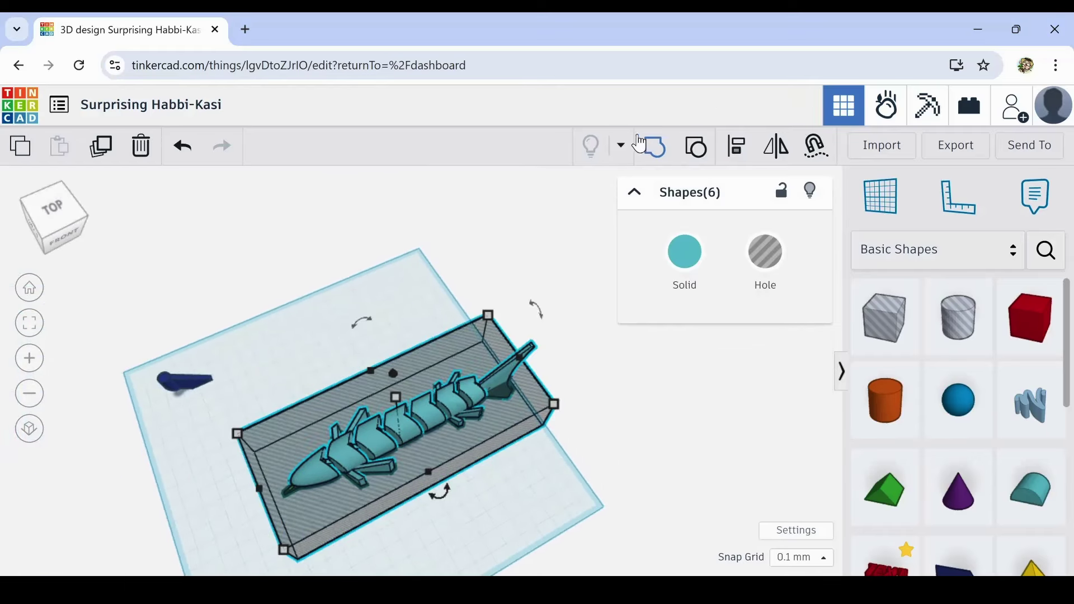
{"action": "left_click", "coordinate": [649, 160]}
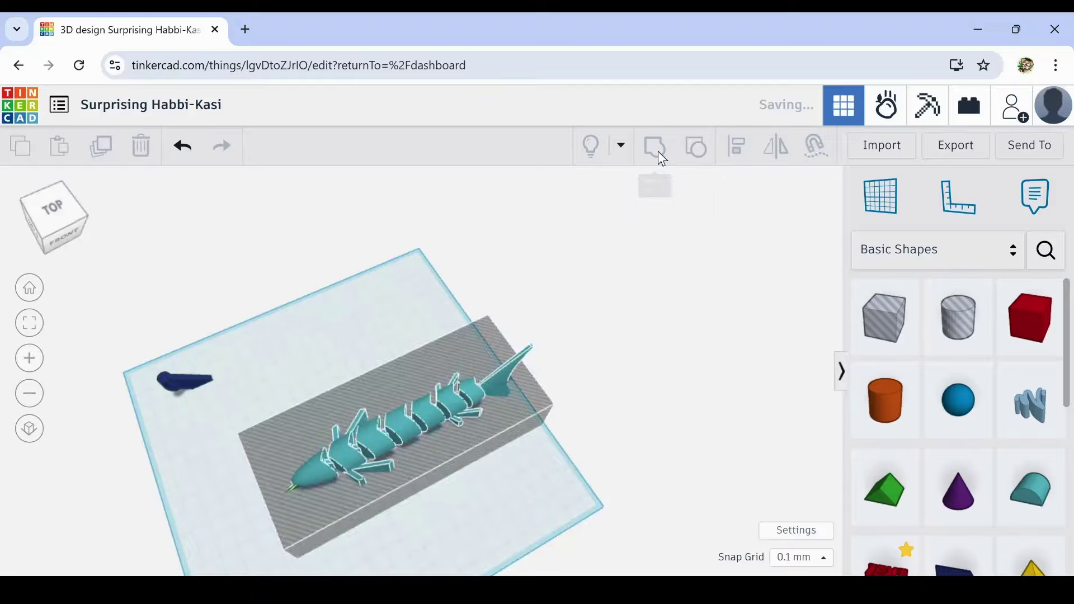
Step: Move the trimmed fish slightly farther back on the workplane and check its flat underside
{"action": "right_click_drag", "start_coordinate": [553, 498], "coordinate": [454, 495]}
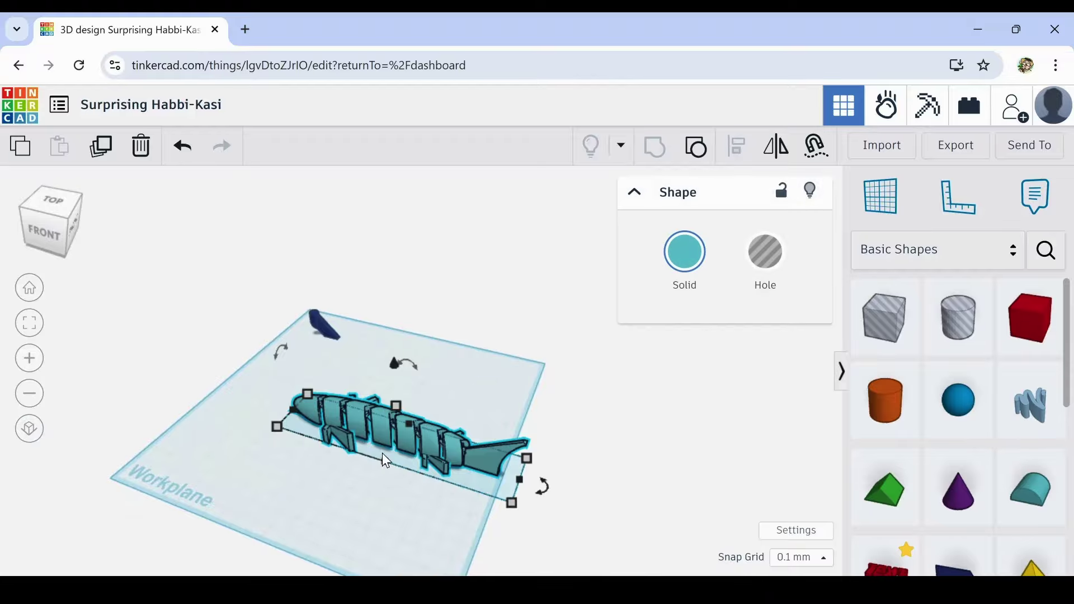
{"action": "left_click_drag", "start_coordinate": [381, 453], "coordinate": [367, 408]}
{"action": "right_click_drag", "start_coordinate": [255, 498], "coordinate": [381, 471]}
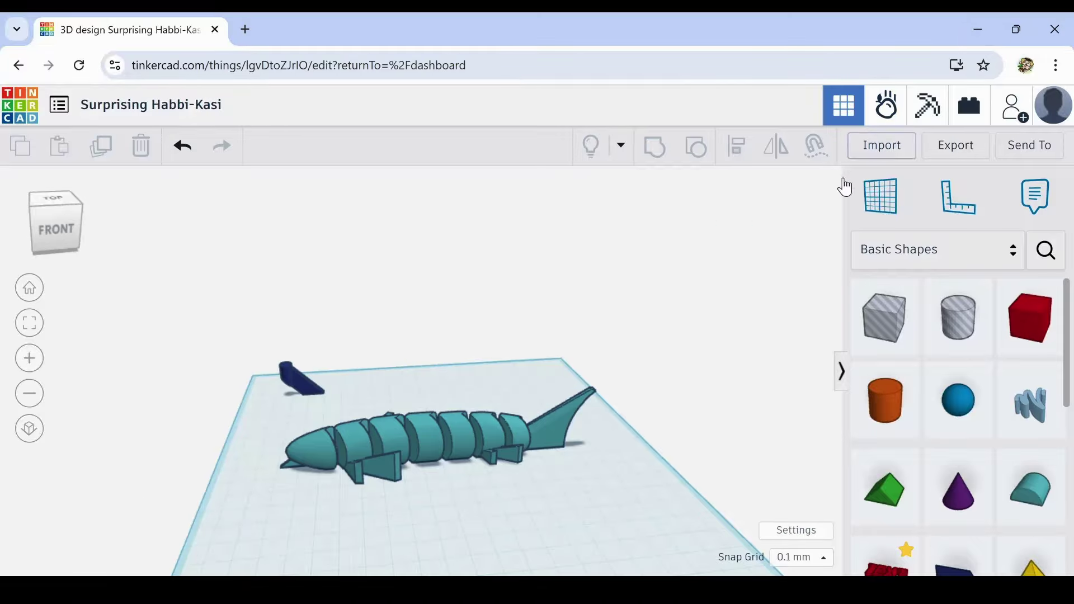
{"action": "right_click_drag", "start_coordinate": [709, 299], "coordinate": [639, 445]}
{"action": "right_click_drag", "start_coordinate": [431, 512], "coordinate": [407, 503]}
Step: Duplicate the fish, place the copy behind the original, and shorten it to about 114.5 mm
{"action": "left_click_drag", "start_coordinate": [260, 362], "coordinate": [627, 470]}
{"action": "left_click", "coordinate": [122, 149]}
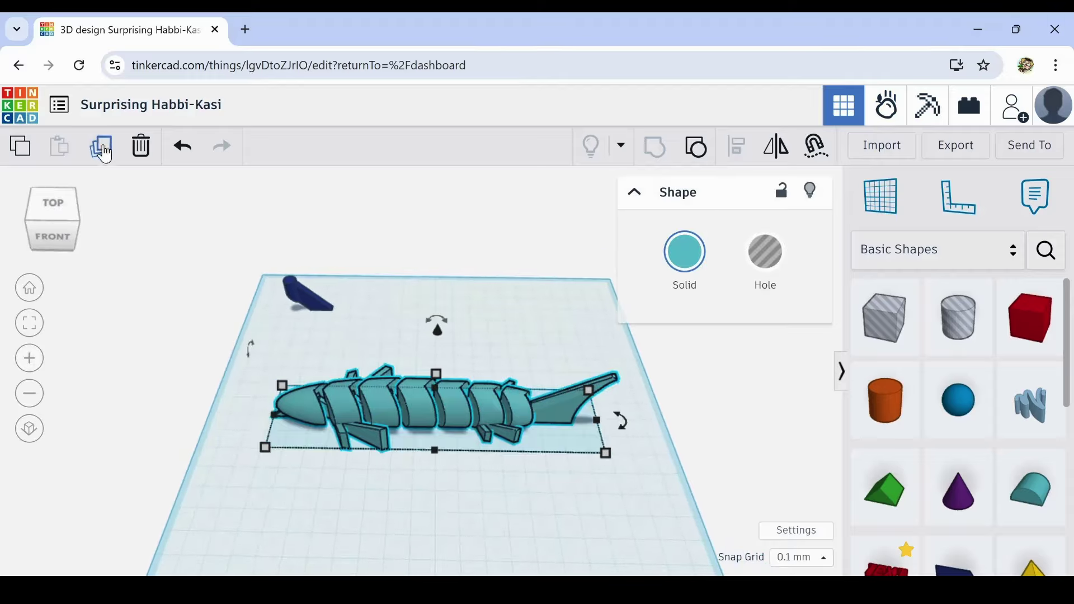
{"action": "left_click_drag", "start_coordinate": [371, 374], "coordinate": [465, 340]}
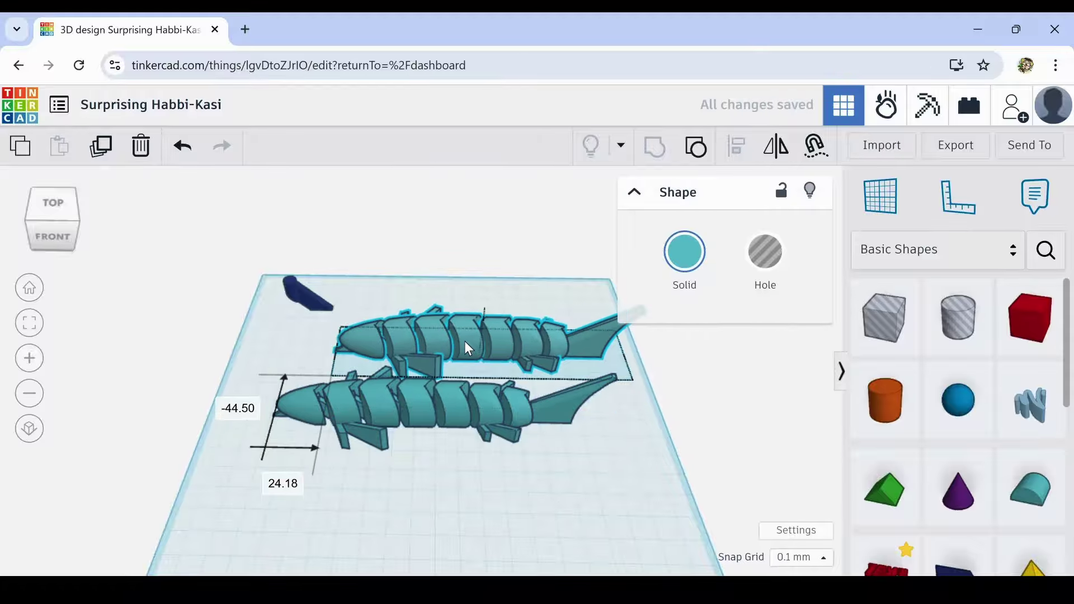
{"action": "left_click_drag", "start_coordinate": [624, 354], "coordinate": [542, 354]}
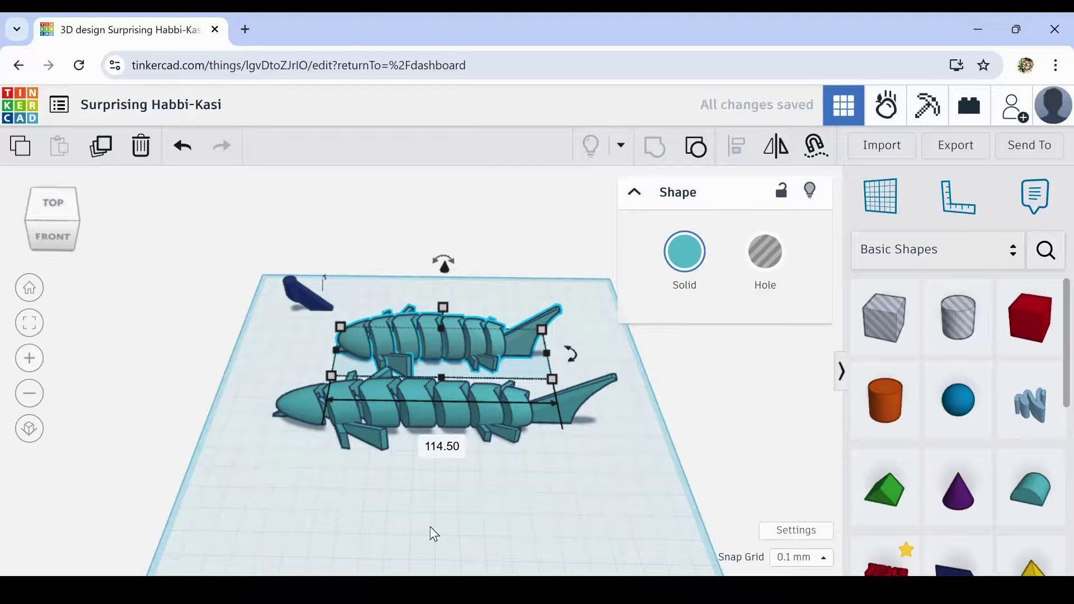
Step: Duplicate the original fish, place the copy in front of it, shorten it slightly, and stretch its height to about 50 mm
{"action": "left_click", "coordinate": [408, 492]}
{"action": "left_click", "coordinate": [358, 408]}
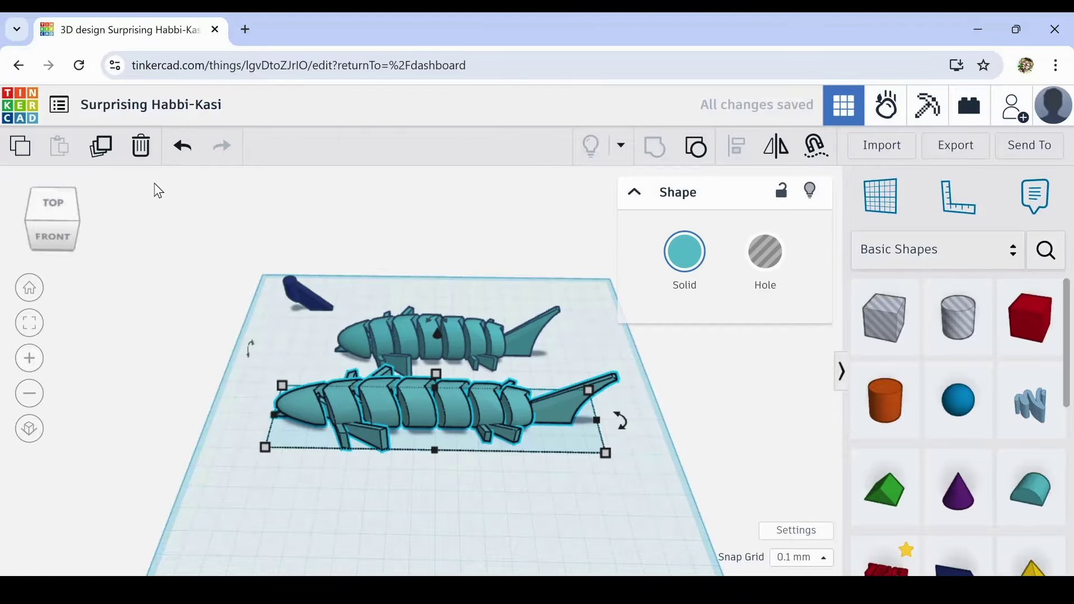
{"action": "left_click", "coordinate": [101, 146]}
{"action": "left_click_drag", "start_coordinate": [415, 400], "coordinate": [425, 503]}
{"action": "middle_click_drag", "start_coordinate": [719, 477], "coordinate": [668, 369]}
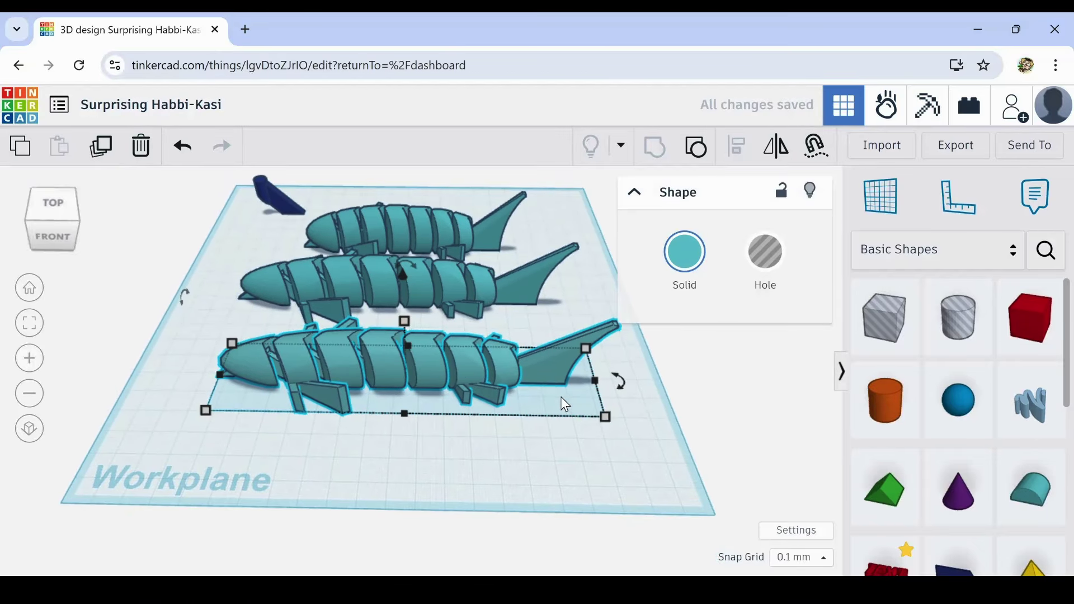
{"action": "left_click_drag", "start_coordinate": [588, 379], "coordinate": [556, 380]}
{"action": "left_click_drag", "start_coordinate": [383, 321], "coordinate": [384, 274]}
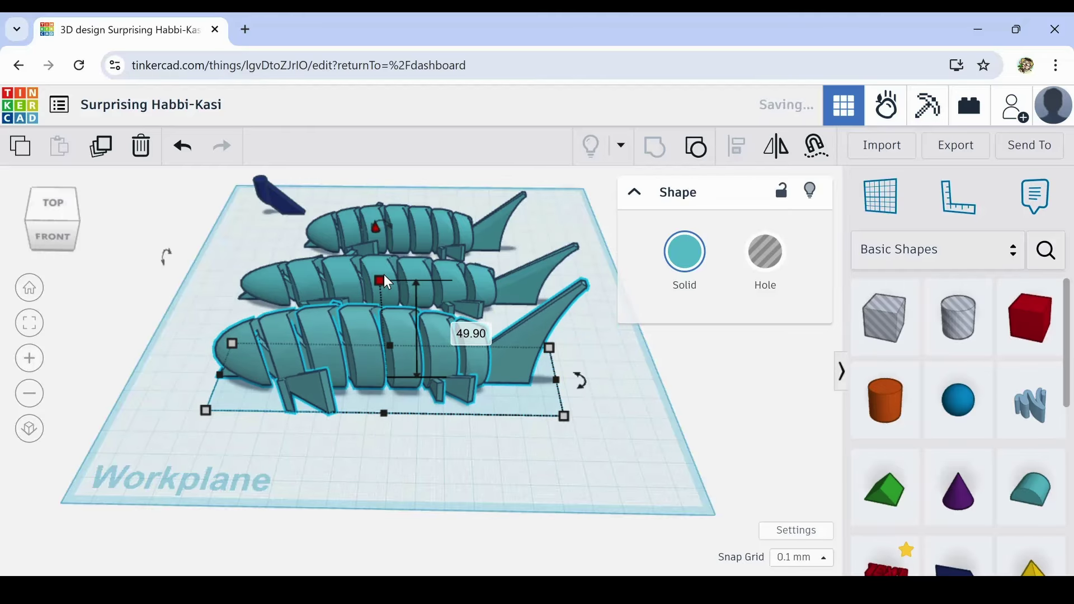
{"action": "left_click", "coordinate": [393, 489]}
Step: Duplicate the shortened rear fish, place the copy off its head end, and shrink the copy's length and width
{"action": "right_click_drag", "start_coordinate": [393, 490], "coordinate": [371, 461]}
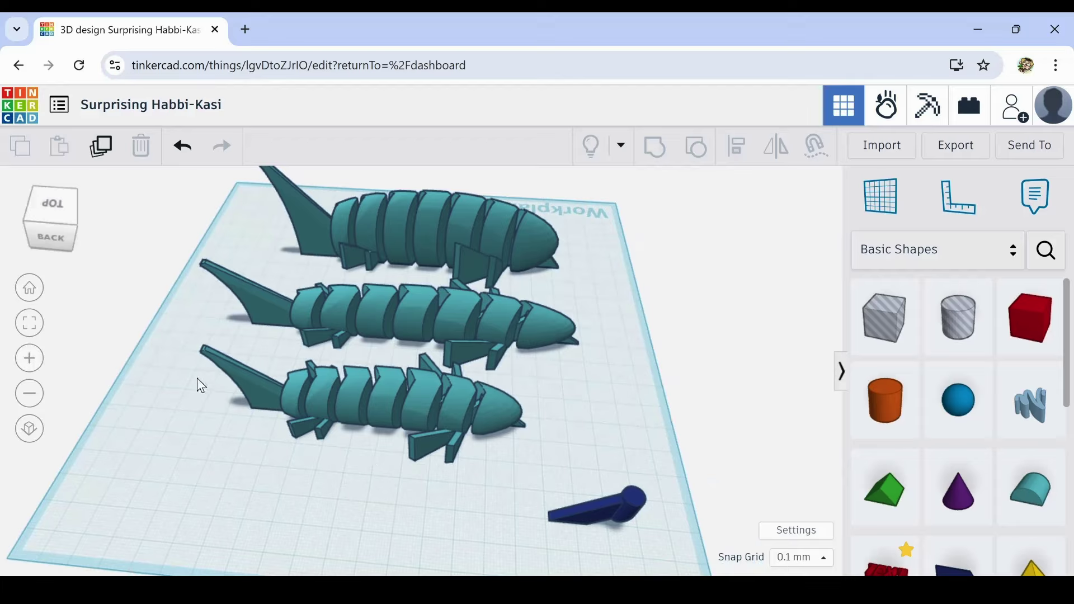
{"action": "left_click_drag", "start_coordinate": [200, 386], "coordinate": [489, 474]}
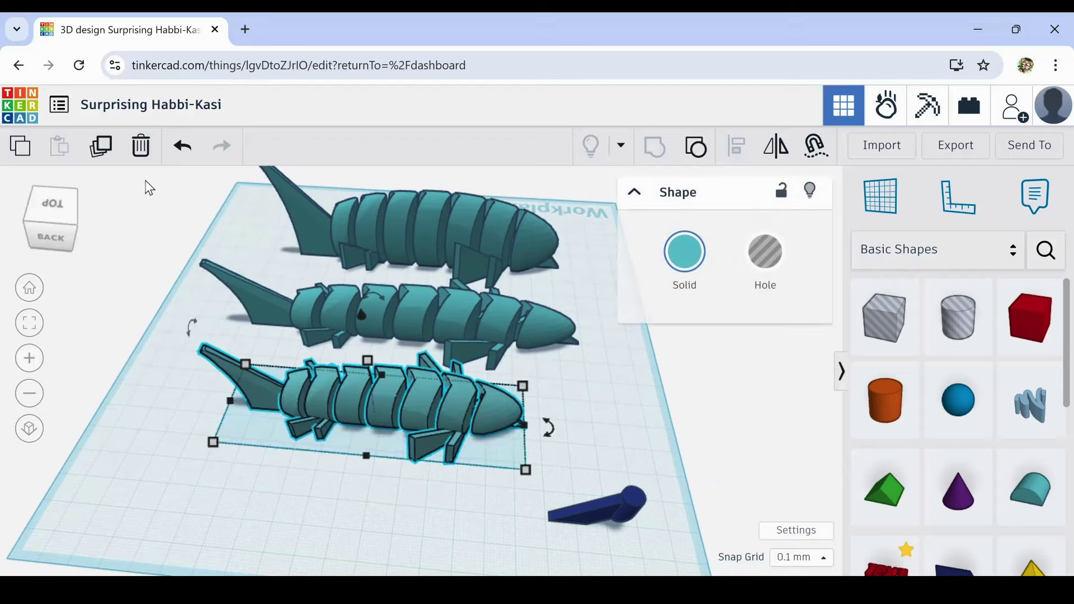
{"action": "left_click", "coordinate": [101, 147]}
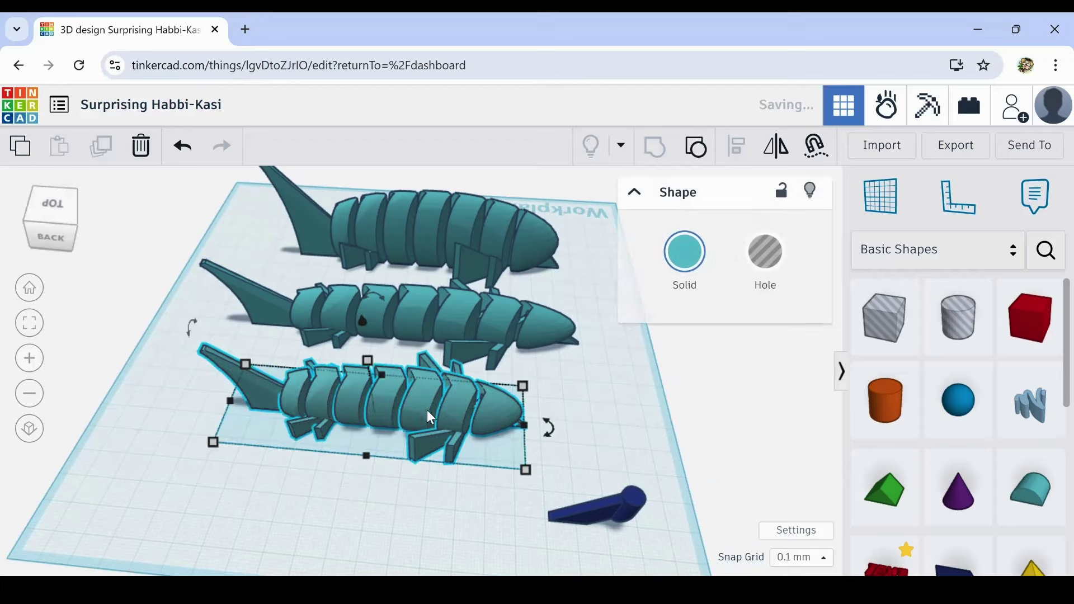
{"action": "left_click_drag", "start_coordinate": [430, 417], "coordinate": [599, 383]}
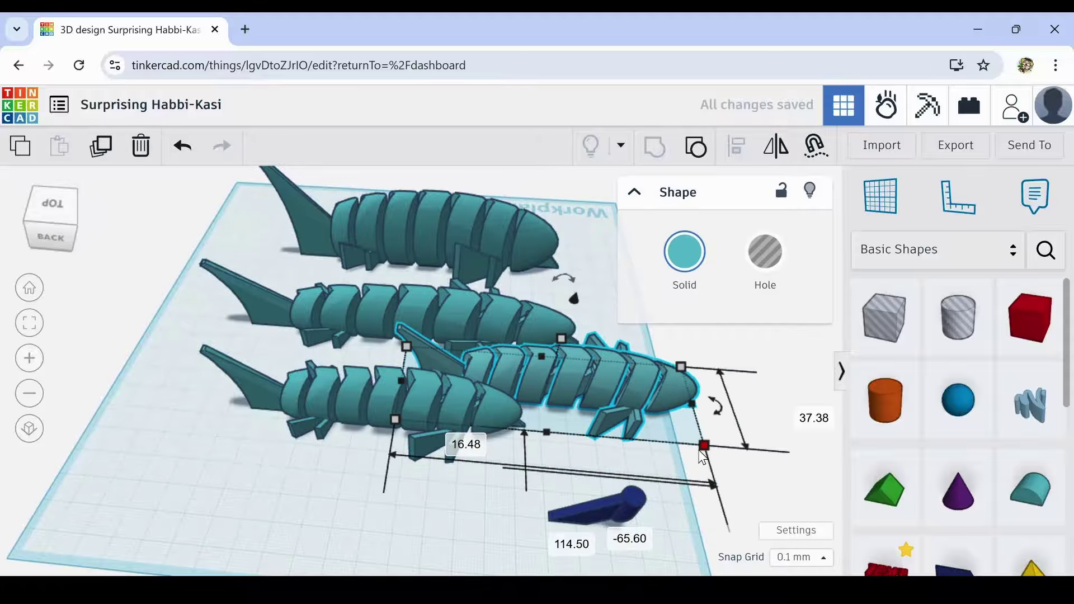
{"action": "left_click_drag", "start_coordinate": [704, 446], "coordinate": [598, 358]}
{"action": "left_click", "coordinate": [699, 425]}
Step: Try scaling the smallest fish up proportionally to a height of 63.5 mm, and undo the scaling
{"action": "right_click_drag", "start_coordinate": [699, 425], "coordinate": [334, 367]}
{"action": "scroll", "coordinate": [350, 341], "scroll_direction": "up", "scroll_amount": 6}
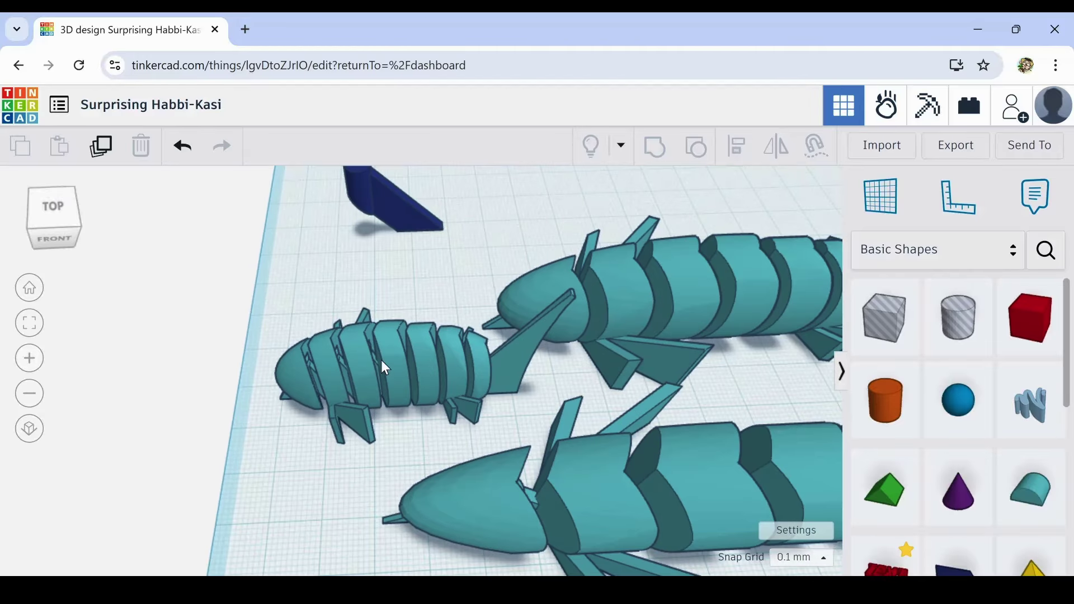
{"action": "left_click", "coordinate": [491, 398]}
{"action": "scroll", "coordinate": [490, 396], "scroll_direction": "down", "scroll_amount": 2}
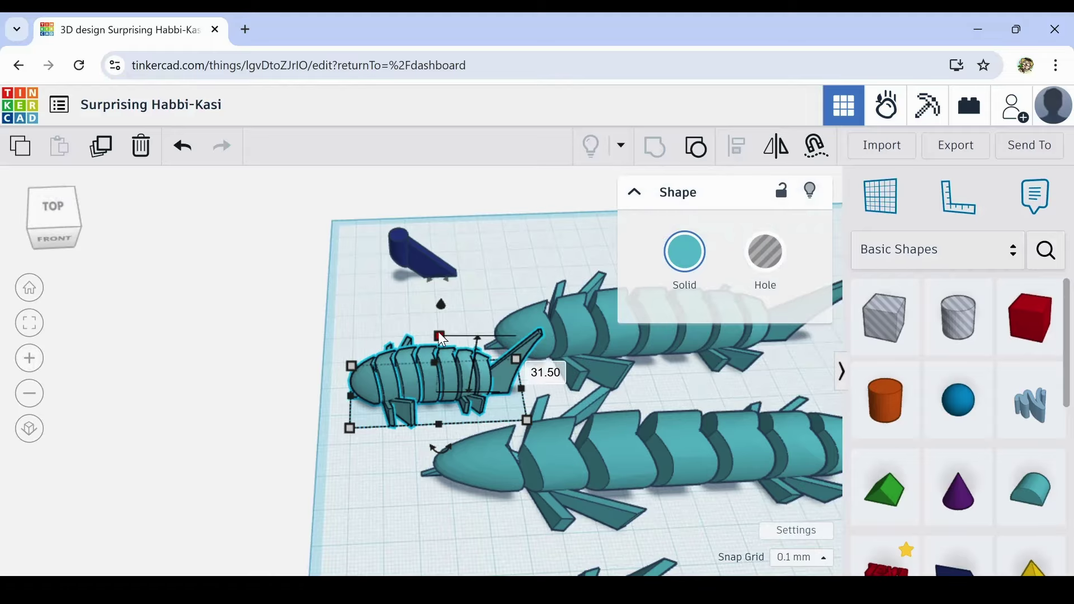
{"action": "left_click_drag", "start_coordinate": [439, 334], "coordinate": [440, 257], "text": "shift"}
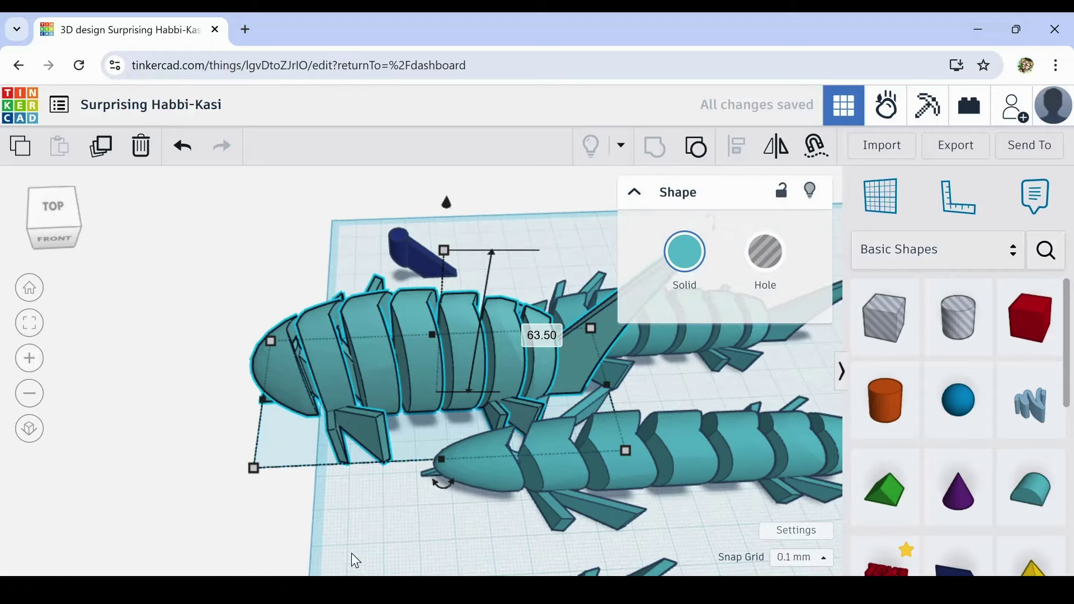
{"action": "right_click_drag", "start_coordinate": [350, 559], "coordinate": [415, 533]}
{"action": "scroll", "coordinate": [415, 533], "scroll_direction": "down", "scroll_amount": 4}
{"action": "key", "text": "ctrl+z"}
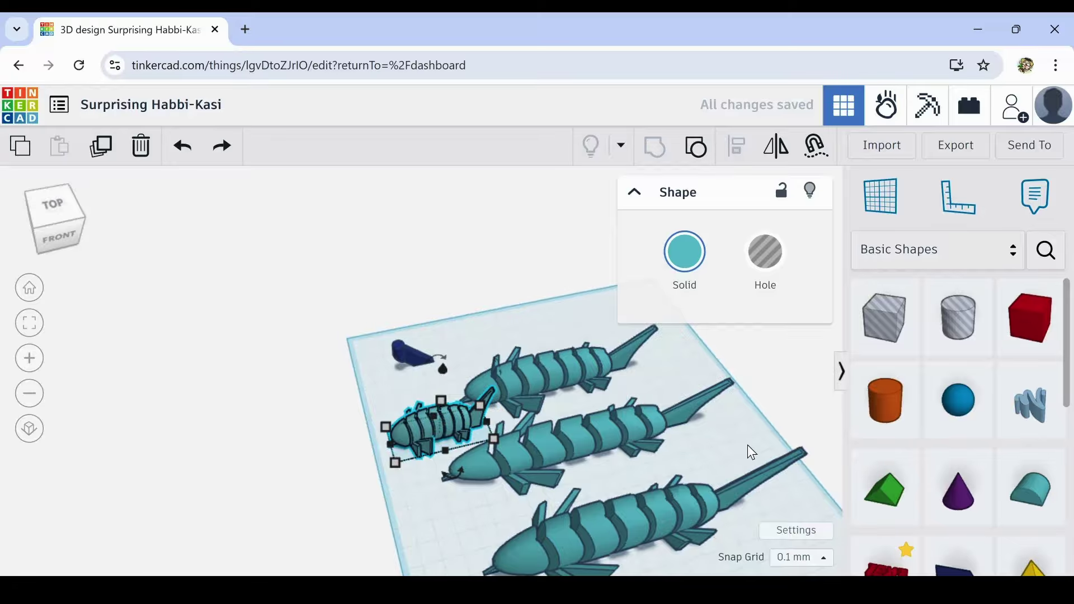
Step: Examine the four fish variants from the front and back to compare their proportions
{"action": "right_click_drag", "start_coordinate": [747, 445], "coordinate": [682, 357]}
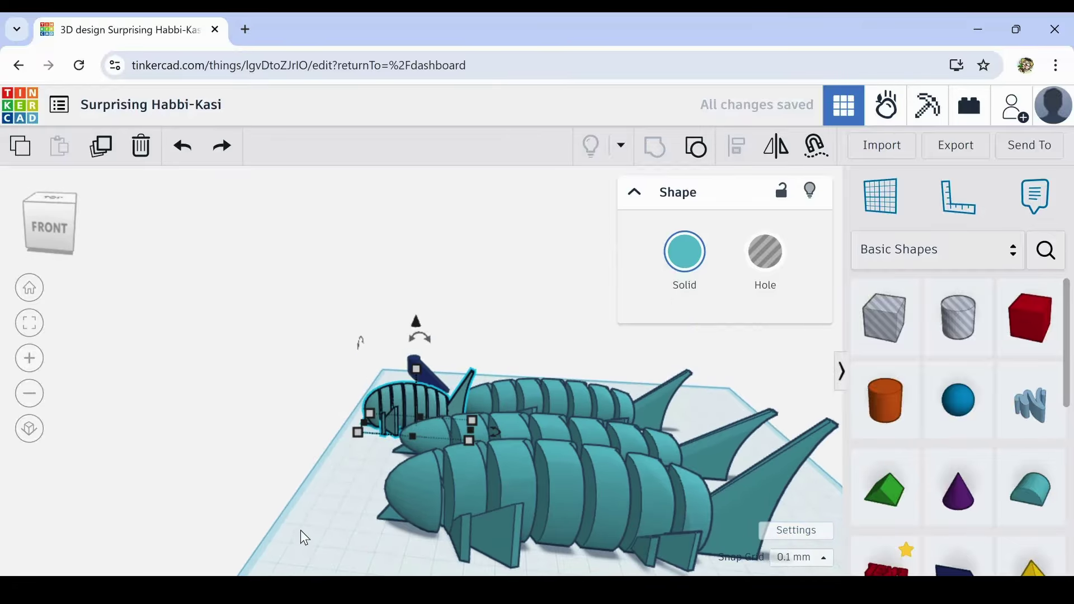
{"action": "right_click_drag", "start_coordinate": [301, 531], "coordinate": [749, 475]}
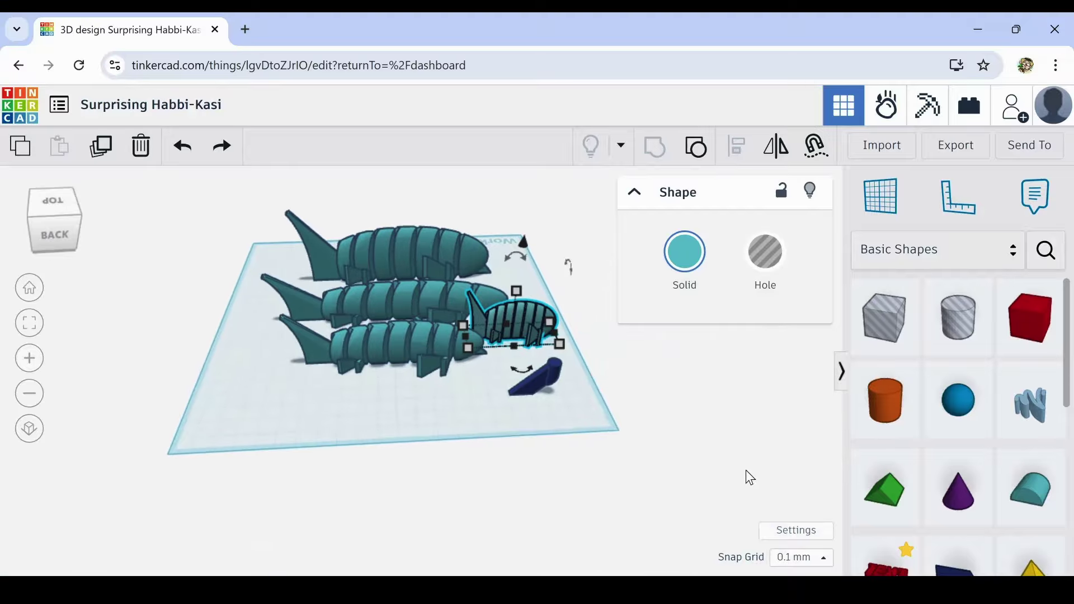
{"action": "middle_click_drag", "start_coordinate": [384, 408], "coordinate": [360, 504]}
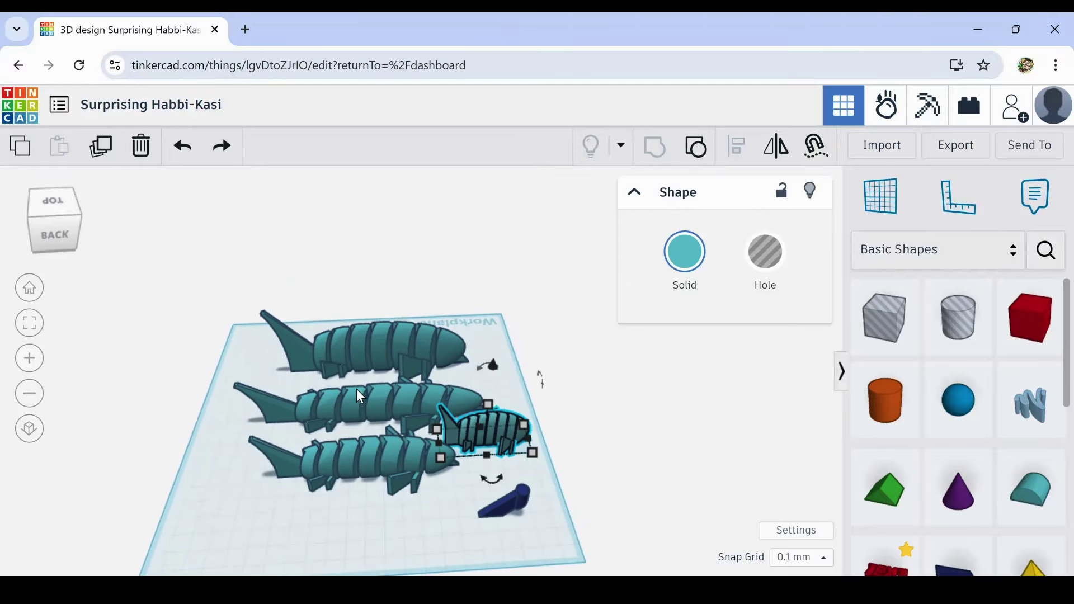
{"action": "scroll", "coordinate": [364, 397], "scroll_direction": "up", "scroll_amount": 2}
{"action": "scroll", "coordinate": [367, 399], "scroll_direction": "up", "scroll_amount": 2}
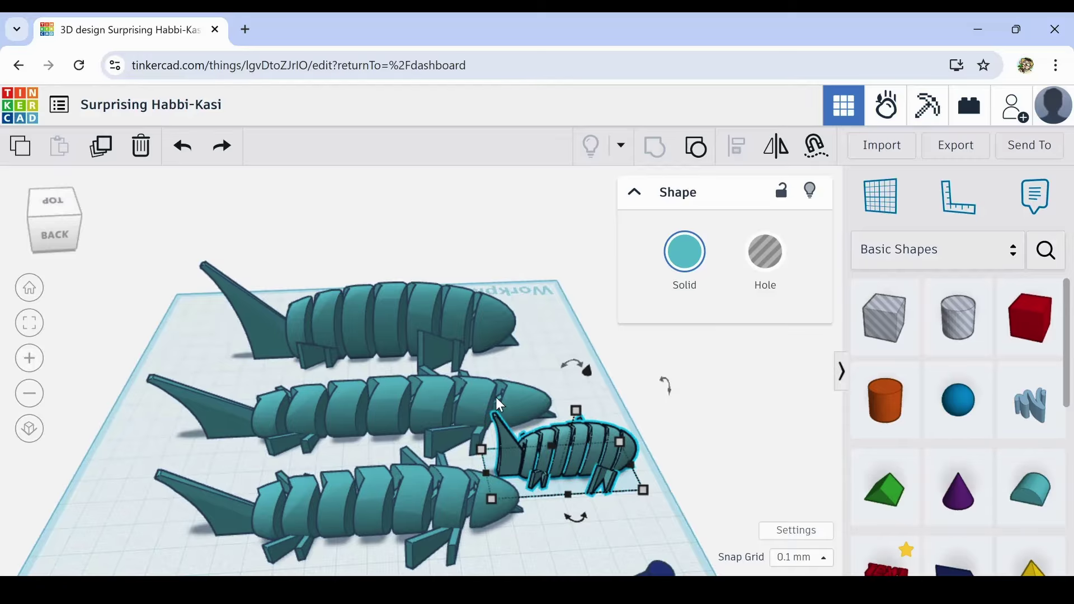
{"action": "right_click_drag", "start_coordinate": [452, 547], "coordinate": [1069, 576]}
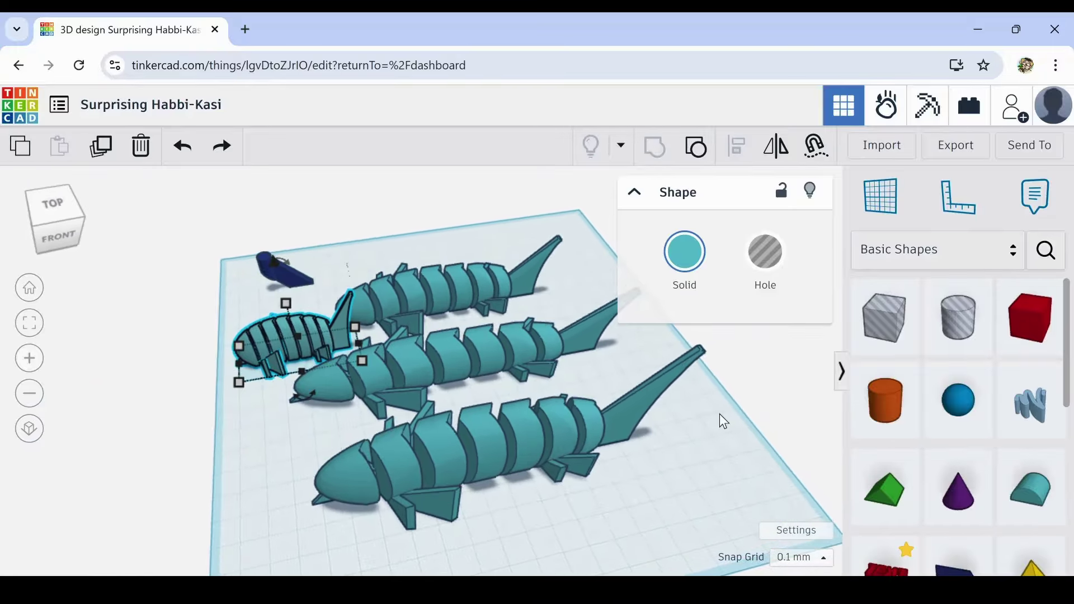